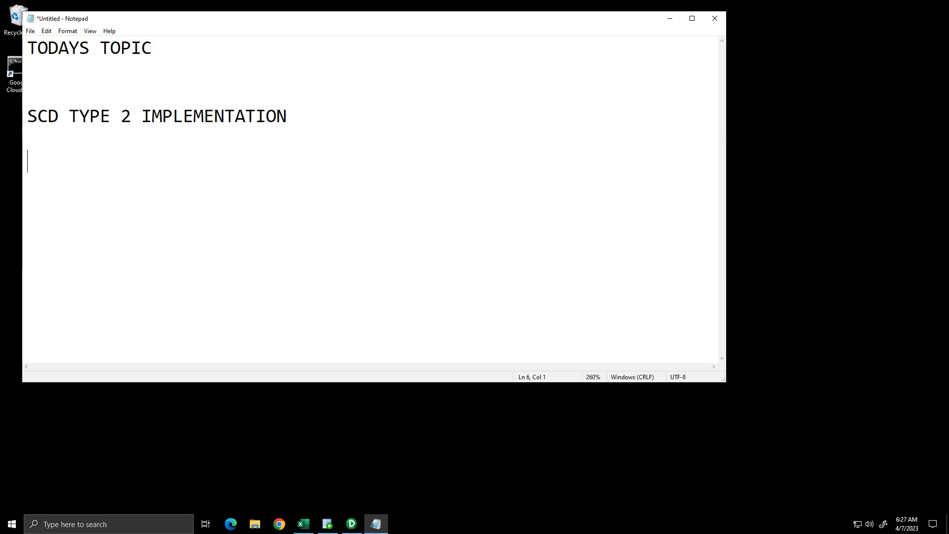
Step: Below the SCD TYPE 2 IMPLEMENTATION heading, add the numbered list "1. FLAGS", "2. DATES", "3. VERSIONING"
type("1.")
type("FLAV")
key("BackSpace")
type("GS")
key("Return")
type("2")
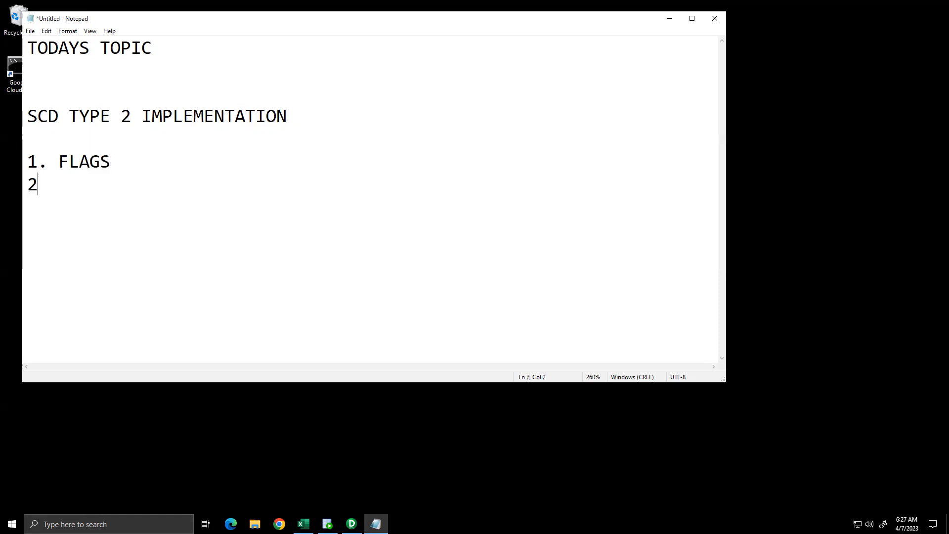
type(". DATES")
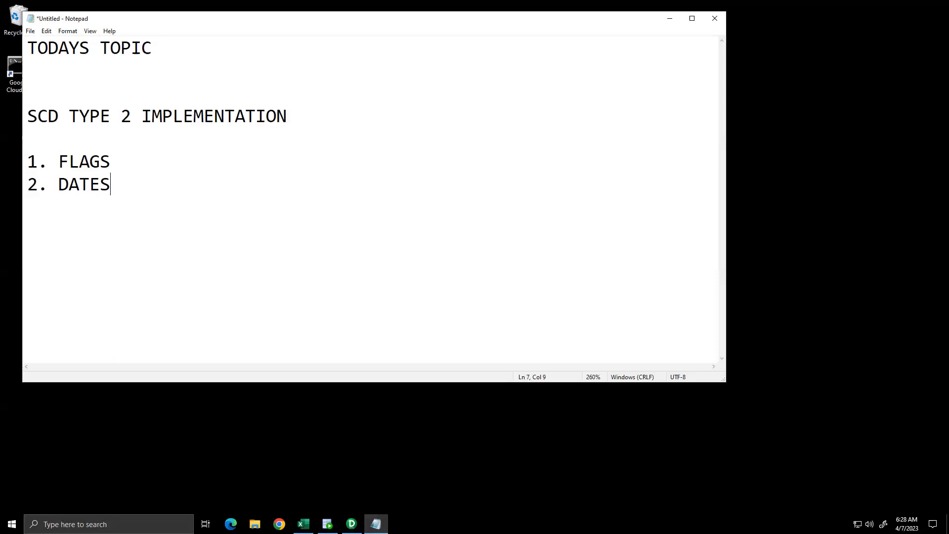
key("Return")
type("3. VERSI")
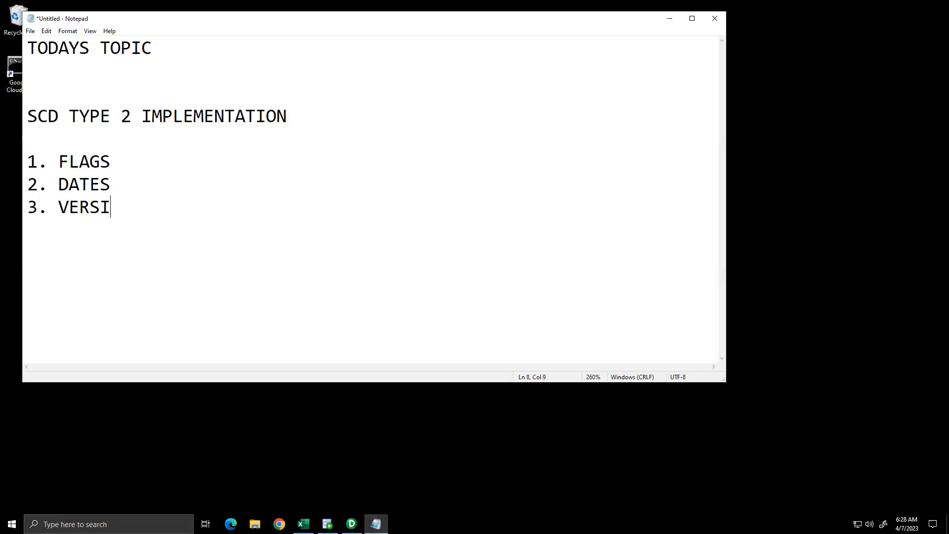
type("ONING")
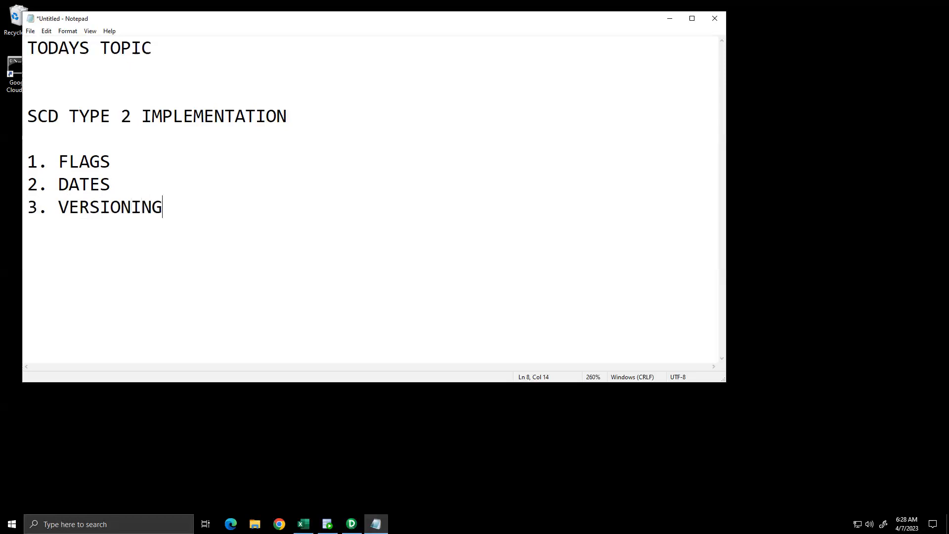
left_click_drag(124, 186, 27, 162)
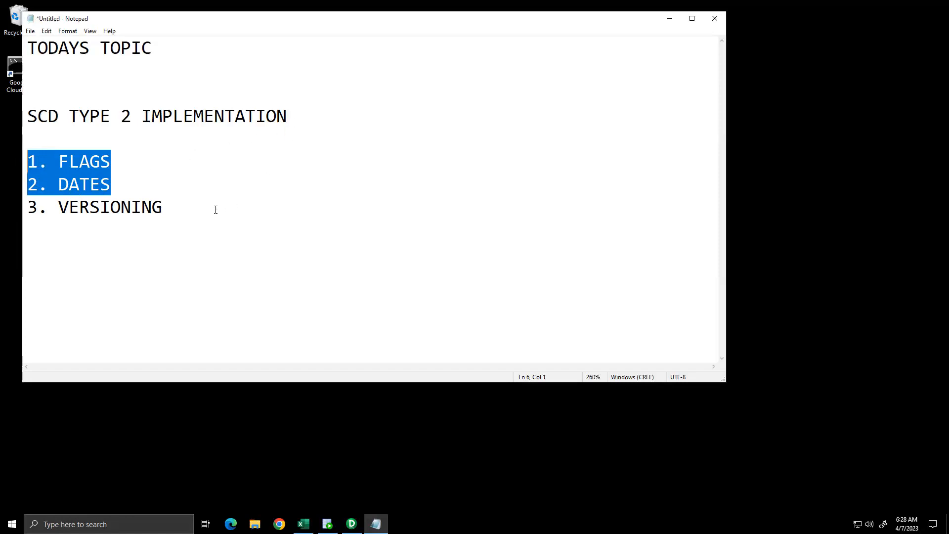
left_click(145, 163)
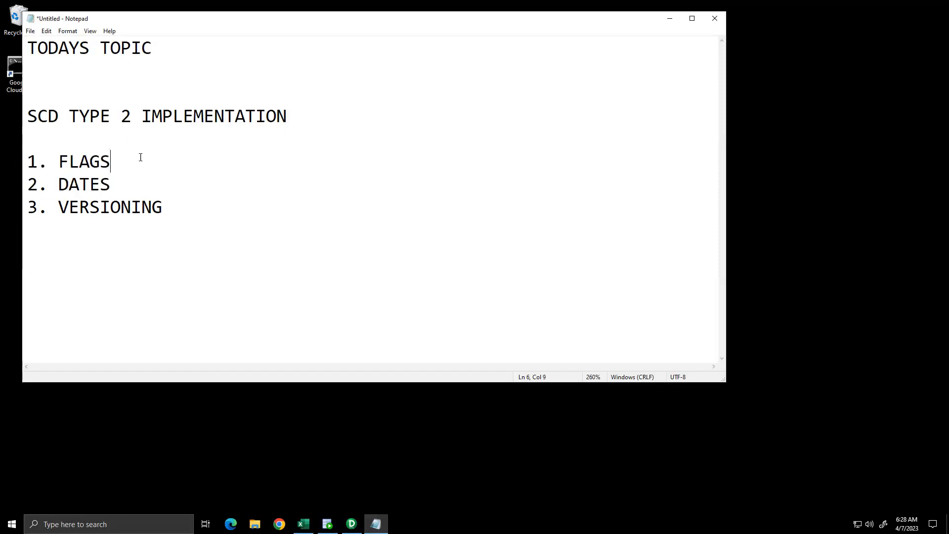
left_click_drag(129, 162, 31, 162)
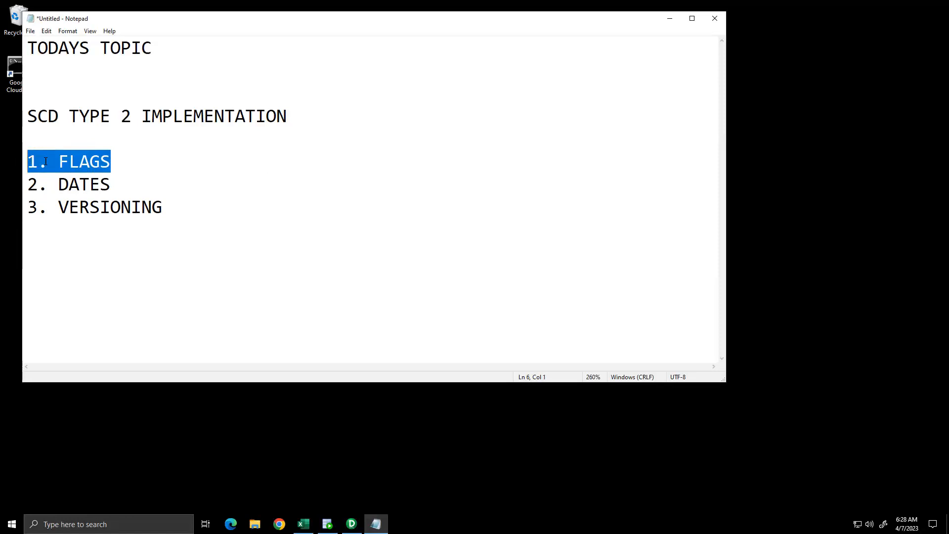
Step: Add the line "IT MAINTAINS HISTORY" below the numbered list, separated from it by a blank line
left_click(184, 210)
key("Return")
key("Return")
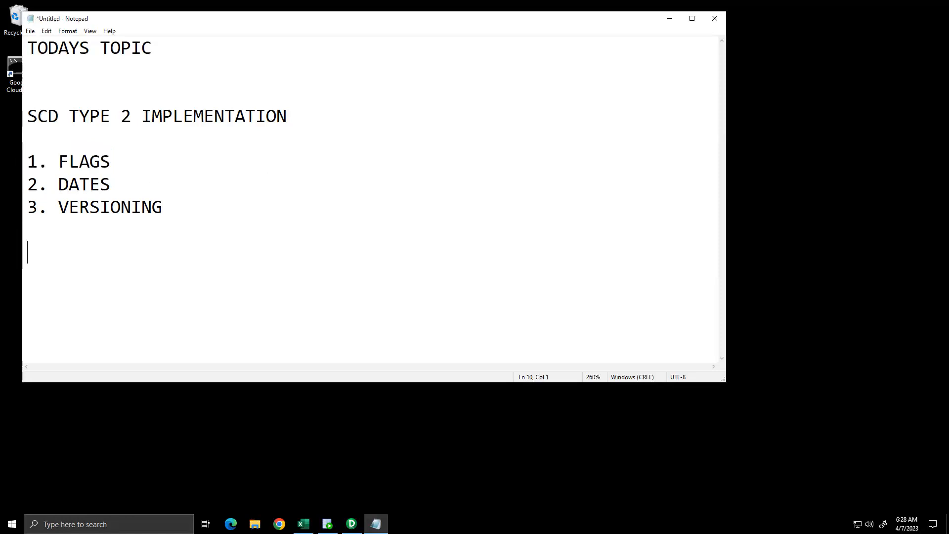
type("CASE")
key("BackSpace")
key("BackSpace")
key("BackSpace")
key("BackSpace")
key("BackSpace")
type("IT AMIS")
key("BackSpace")
key("BackSpace")
key("BackSpace")
key("BackSpace")
type("MAINTA")
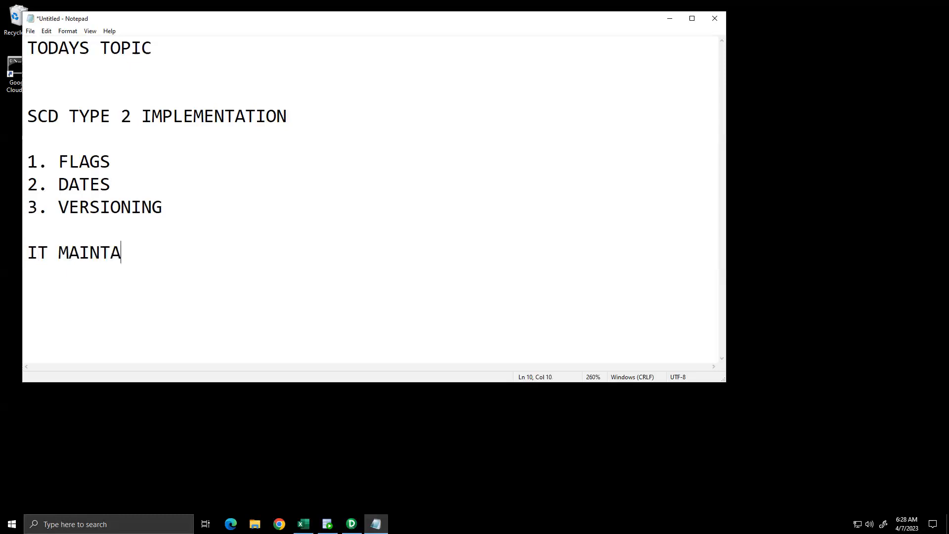
type("INS HISTO")
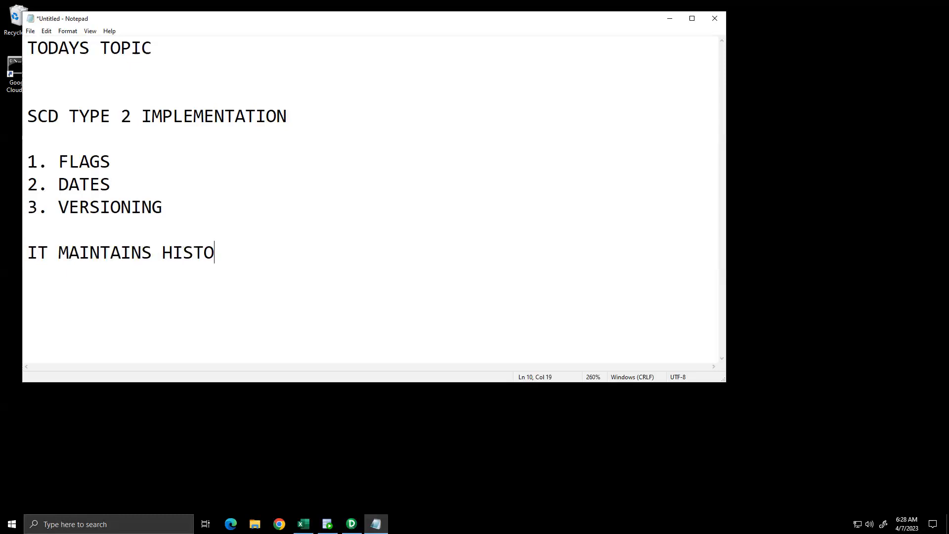
type("RY")
Step: Add the line "CASE 3" below the history note, leaving a blank line between them
key("Return")
key("Return")
type("CASE ")
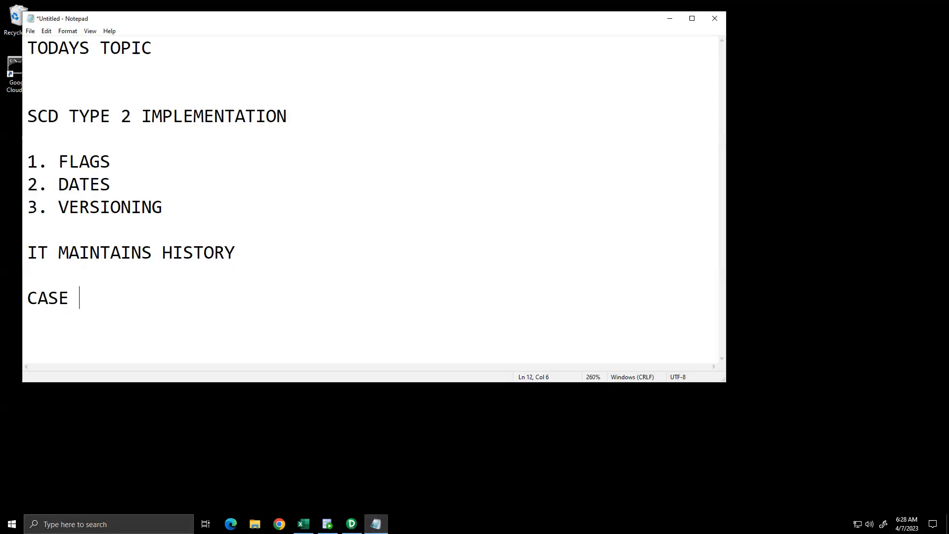
type("3")
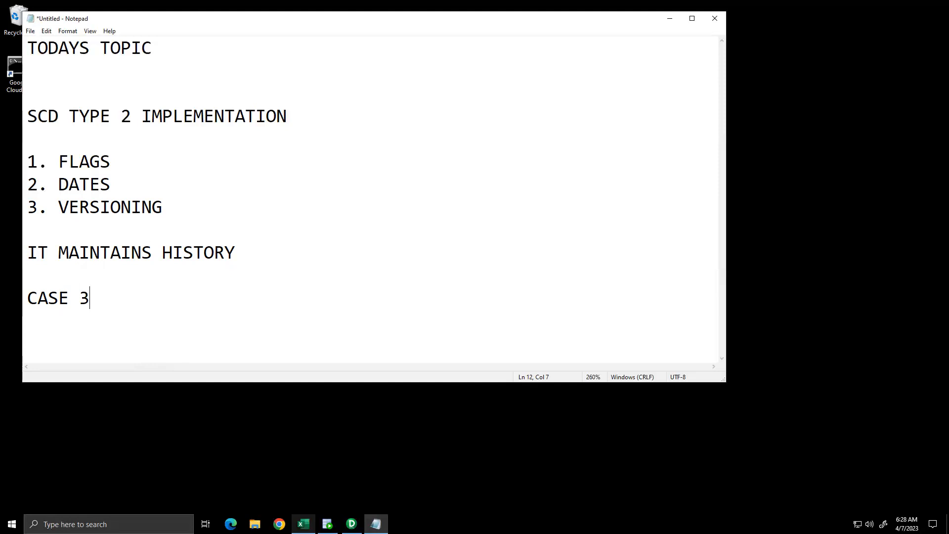
Step: Switch to the Excel workbook and examine the column headers of the SOURCE and TARGET tables, including EMPKEYID and FLAG
left_click(303, 523)
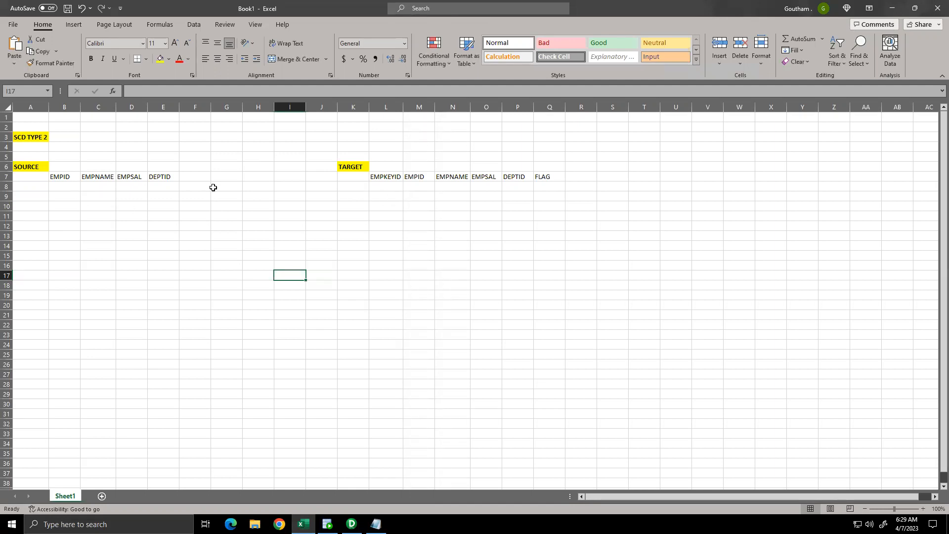
left_click_drag(394, 190, 527, 226)
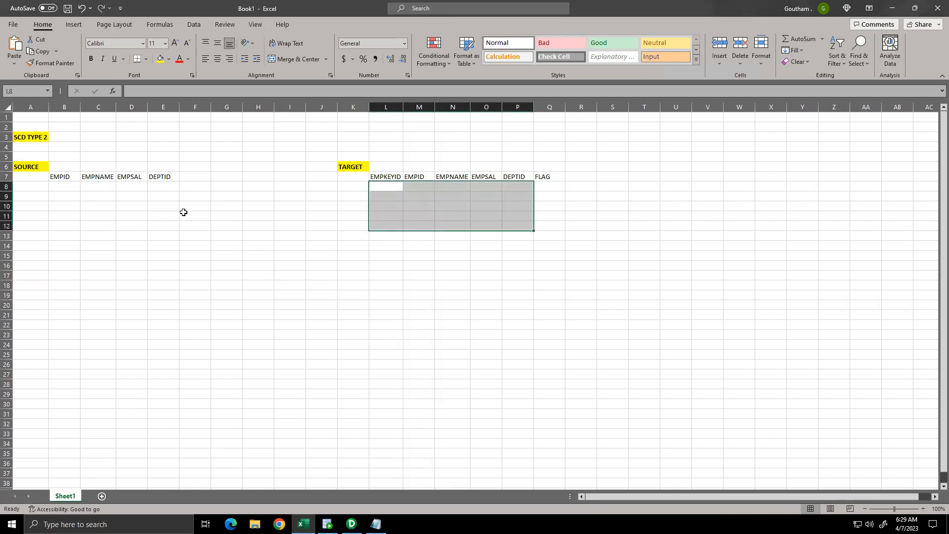
left_click(67, 176)
left_click(97, 176)
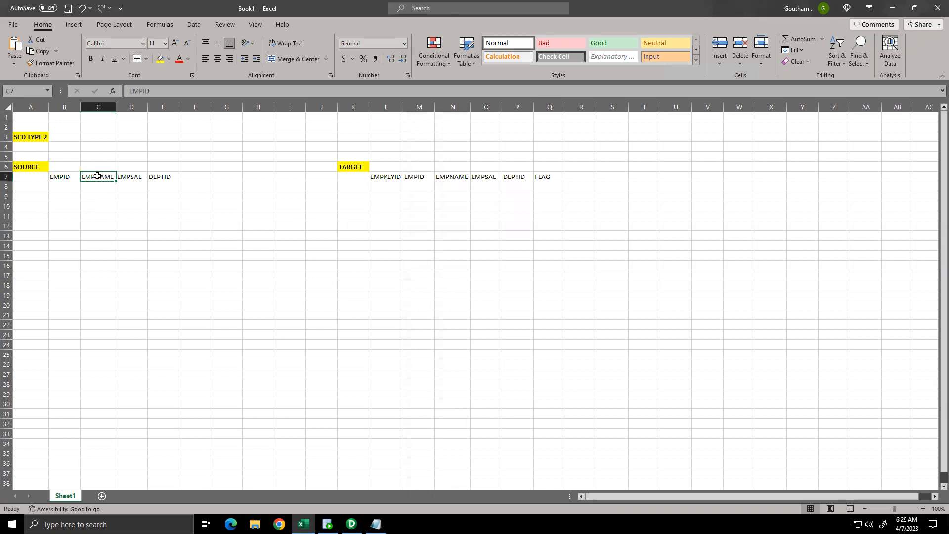
left_click(131, 179)
left_click(155, 176)
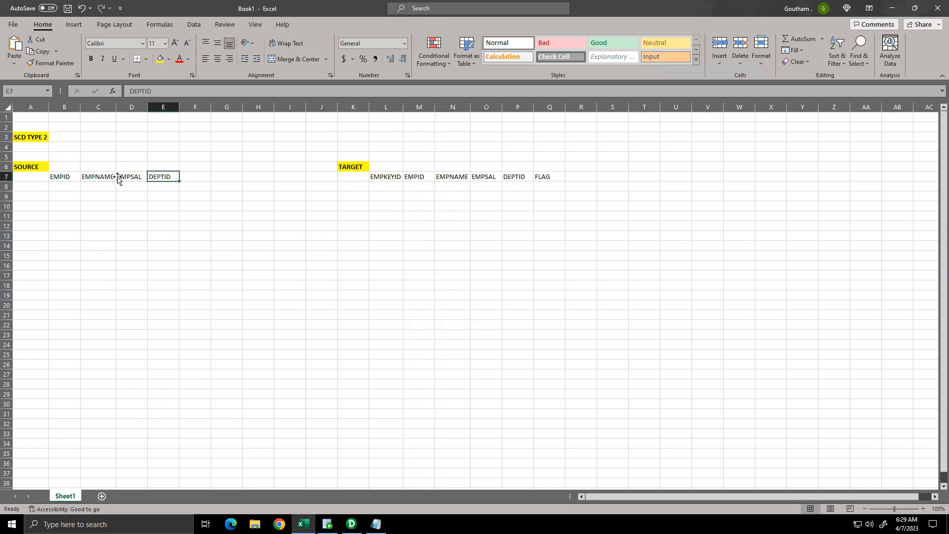
left_click(422, 187)
left_click(393, 178)
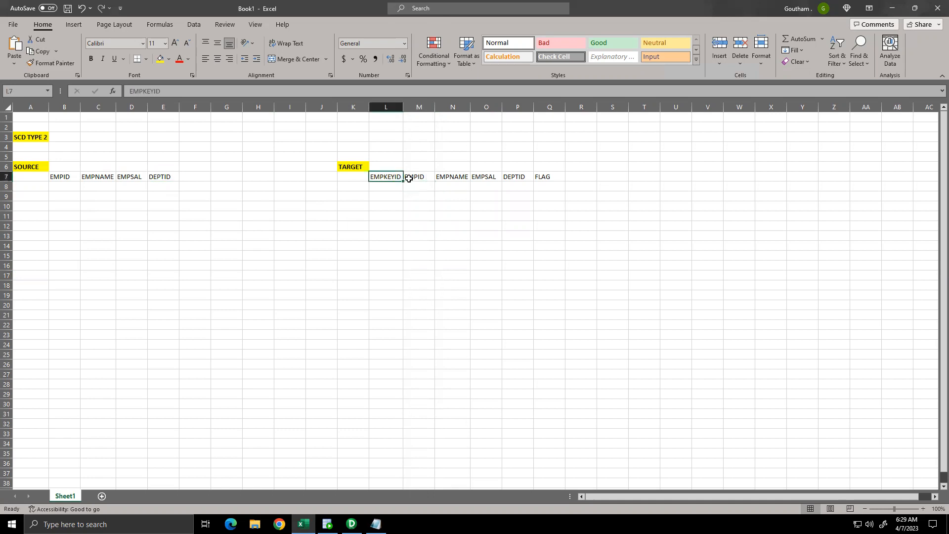
left_click(409, 179)
left_click(447, 180)
left_click(497, 177)
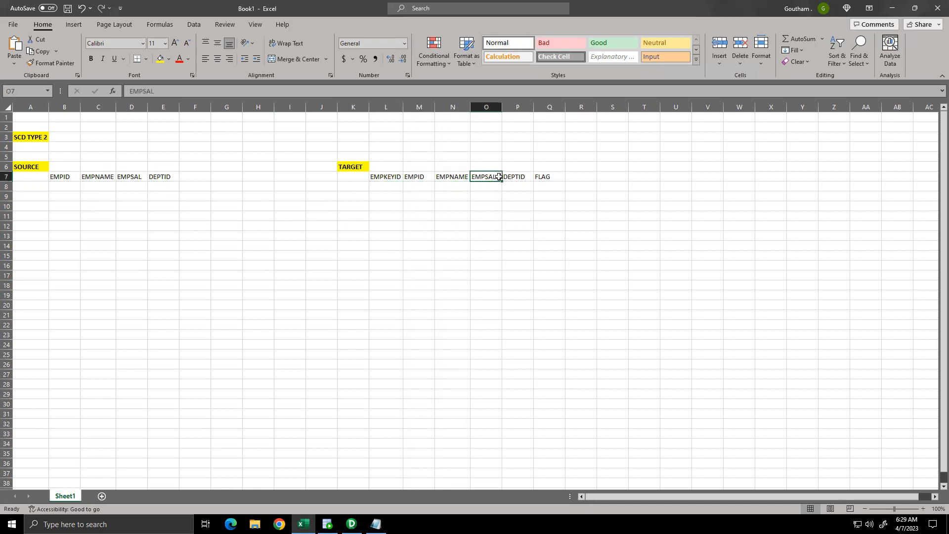
left_click(508, 177)
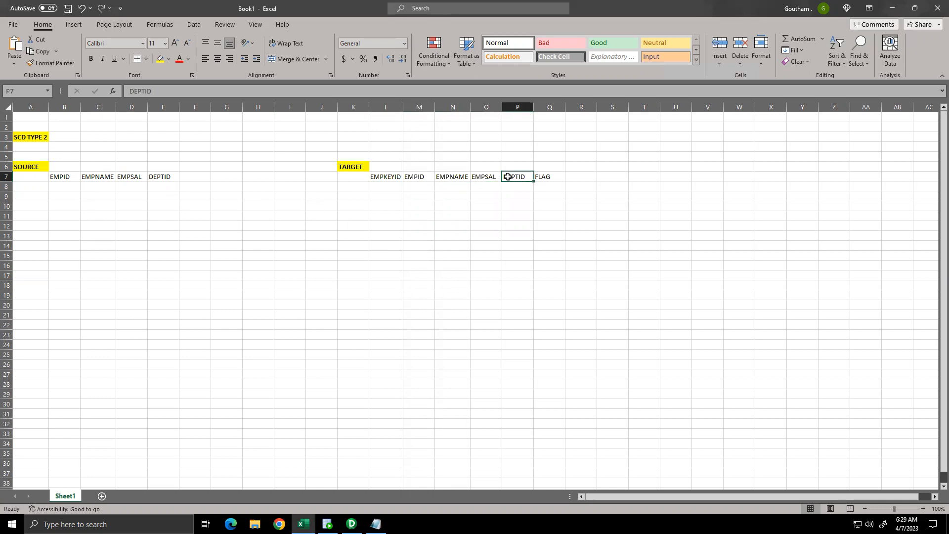
left_click(538, 178)
mouse_move(542, 183)
left_mouse_down()
mouse_move(553, 258)
mouse_move(544, 186)
mouse_move(556, 242)
mouse_move(552, 191)
left_mouse_up()
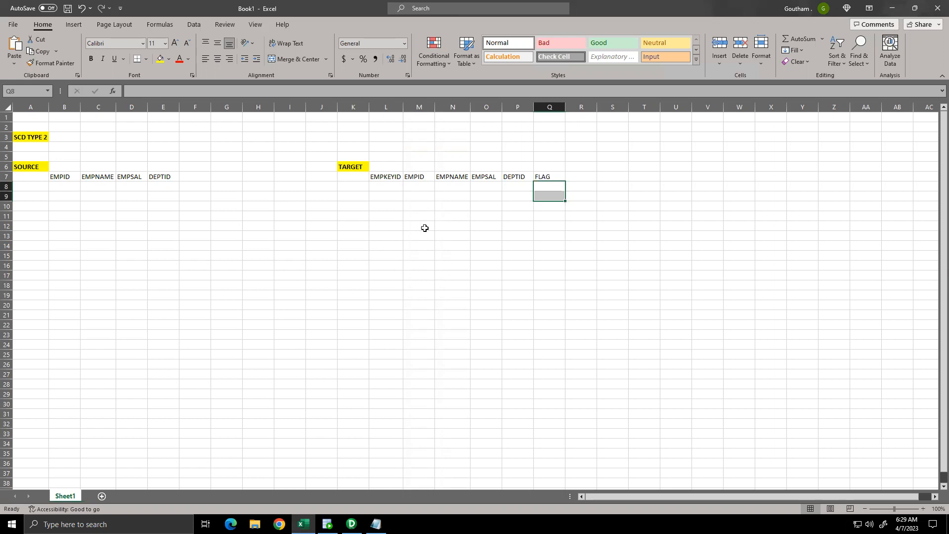
Step: Fill the first SOURCE record in row 8 with EMPID 1, the employee's name, EMPSAL 5000 and DEPTID 10
left_click(72, 187)
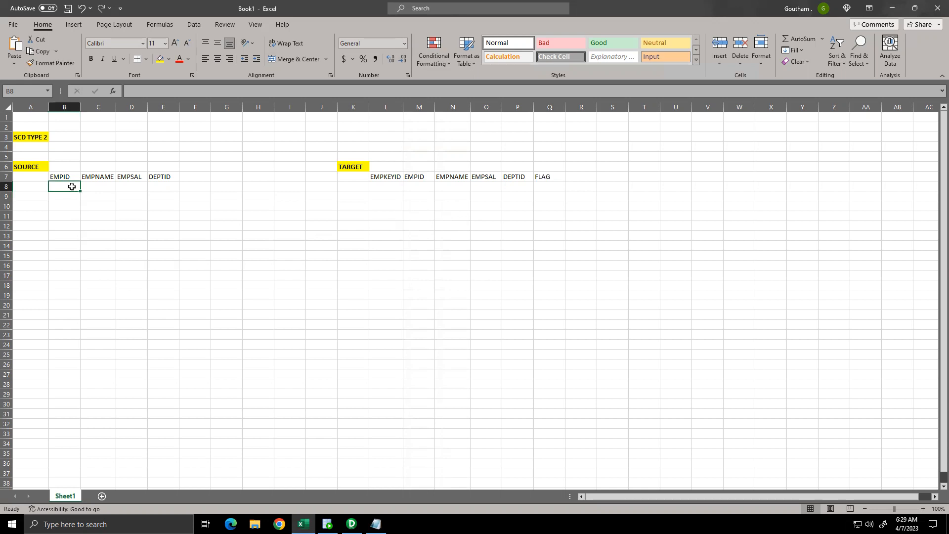
type("1")
left_click(92, 186)
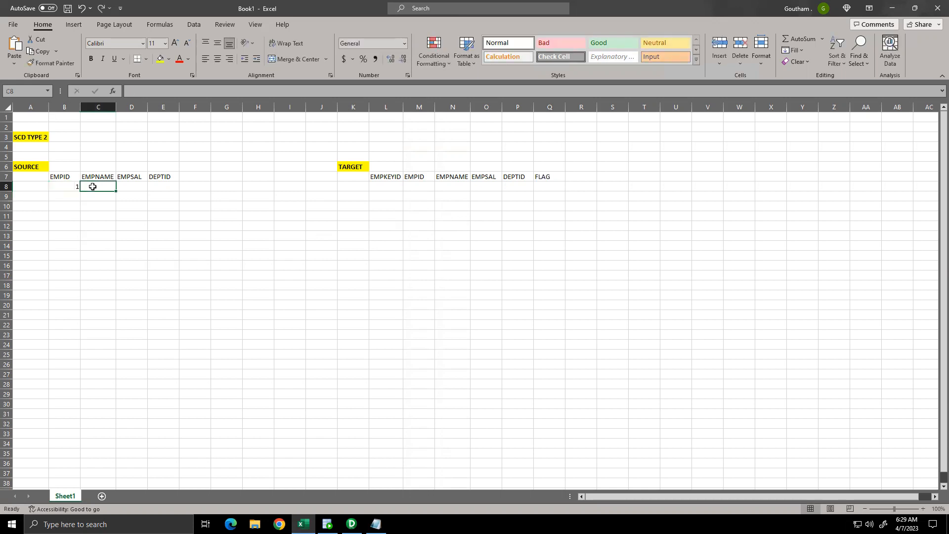
type("ELON")
left_click(128, 185)
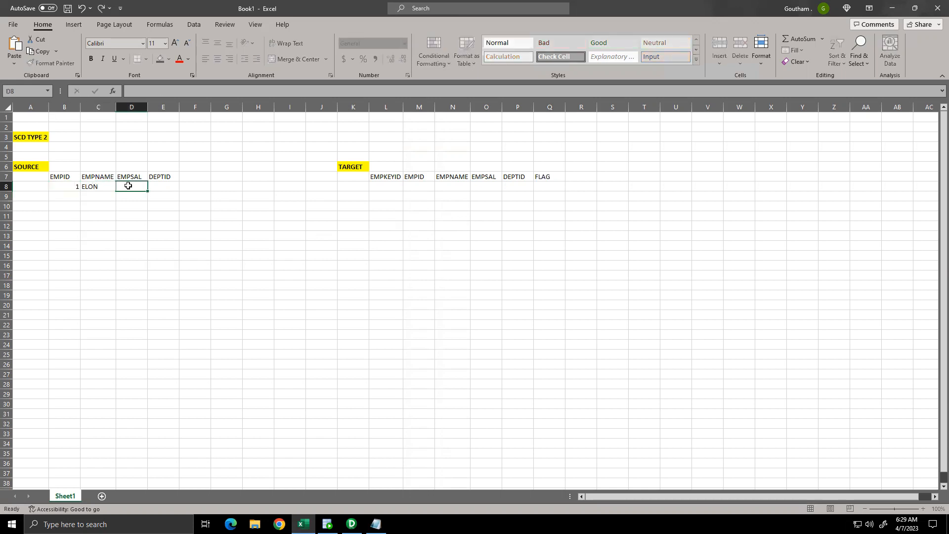
type("5000")
left_click(170, 186)
type("10")
Step: Fill the second SOURCE record in row 9 with EMPID 2, the employee's name, EMPSAL 3500 and DEPTID 20
left_click(66, 196)
type("2")
left_click(93, 195)
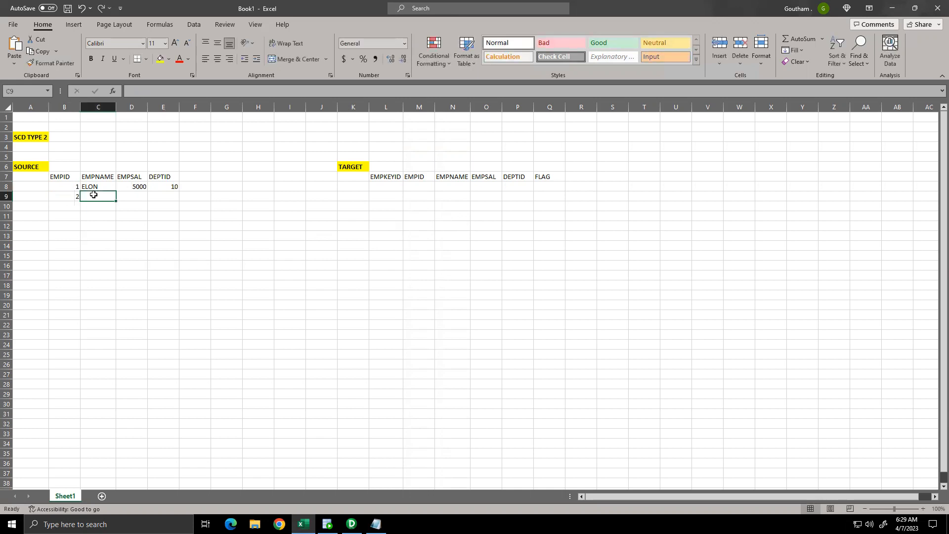
type("JEFF")
left_click(144, 197)
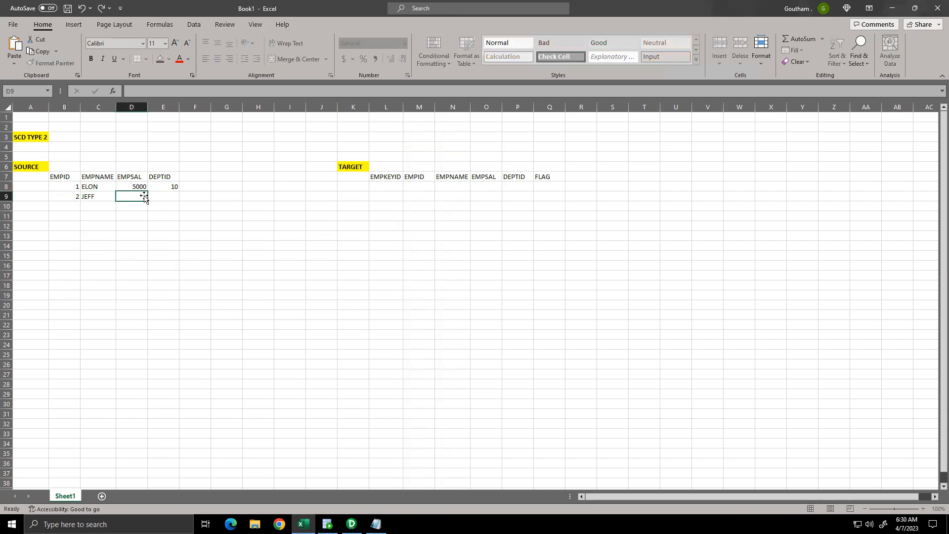
type("3500")
left_click(154, 194)
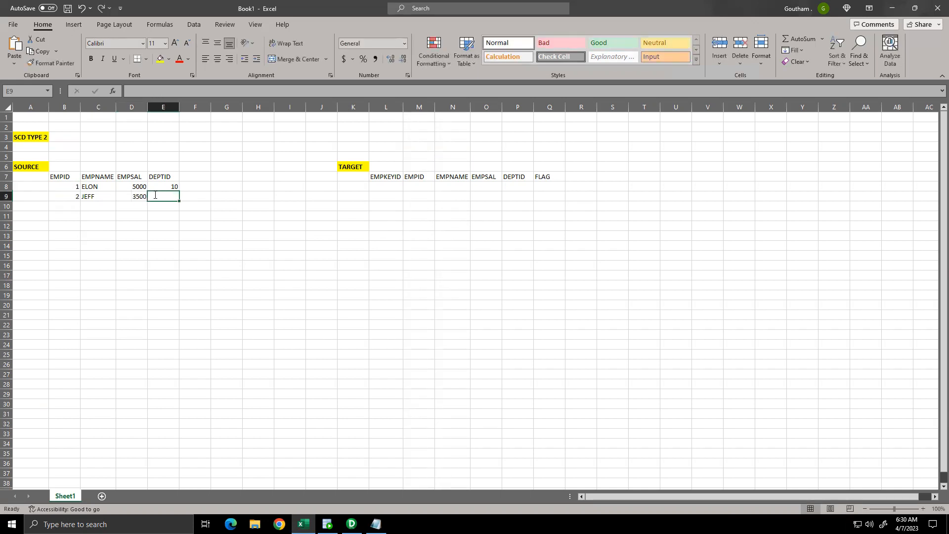
type("20")
left_click(218, 205)
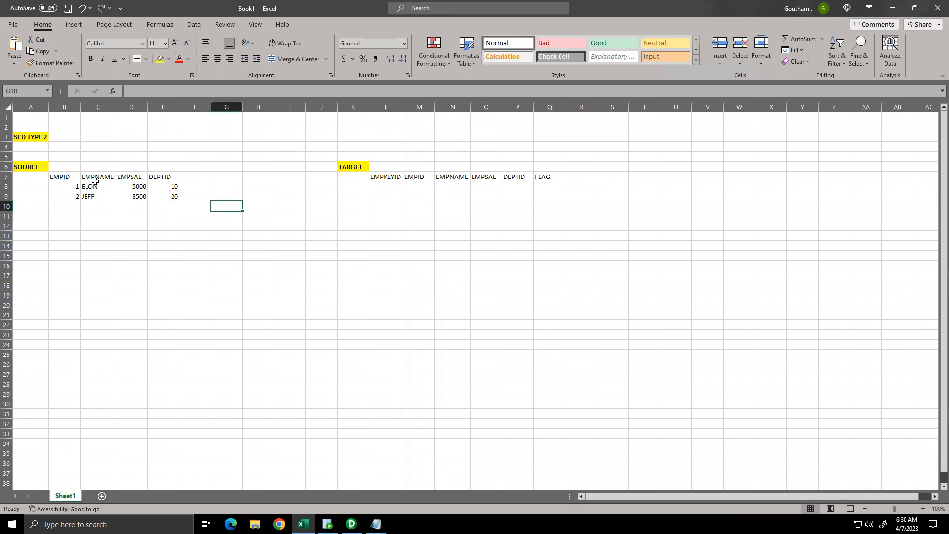
Step: Copy both SOURCE records (B8:E9) into the TARGET table, starting at the EMPID cell M8
left_click_drag(66, 186, 170, 198)
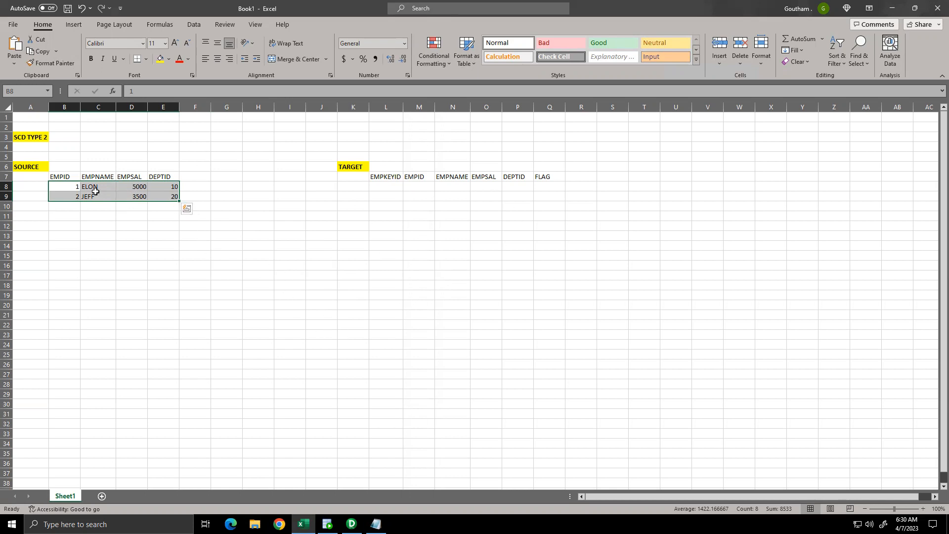
left_click_drag(77, 188, 162, 197)
key("ctrl+c")
left_click(418, 187)
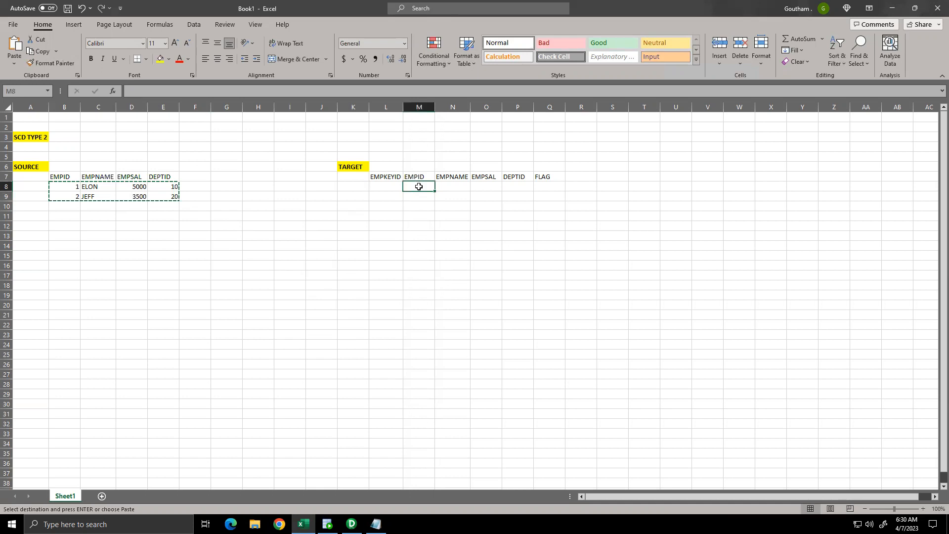
key("ctrl+v")
Step: Set FLAG to Y for both TARGET records in Q8 and Q9
left_click(538, 187)
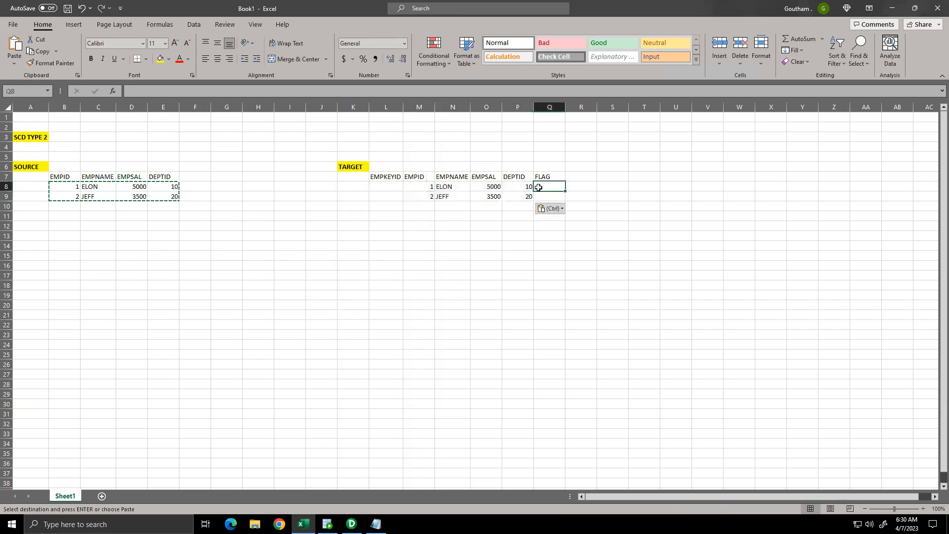
type("Y")
key("Return")
type("Y")
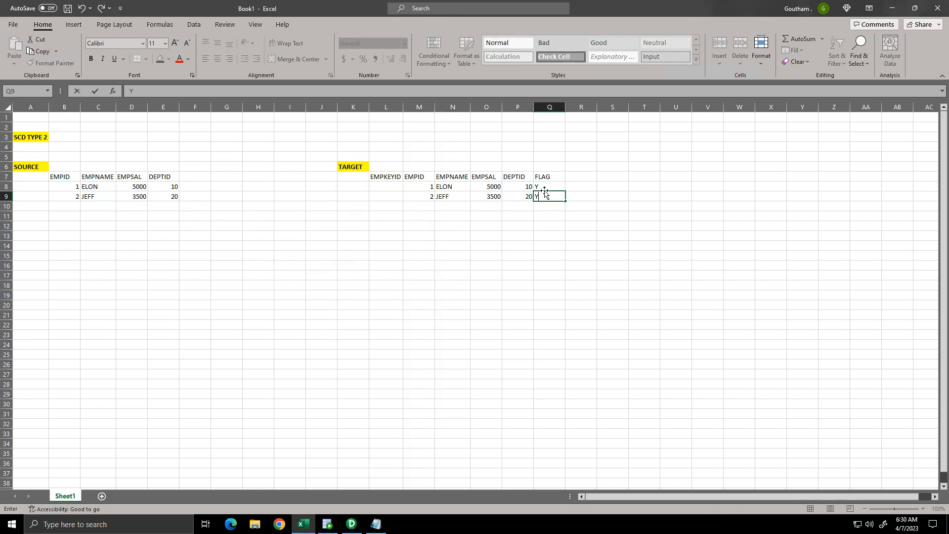
Step: Enter the EMPKEYID values 1 and 2 for the two TARGET records in L8 and L9
left_click(384, 178)
left_click_drag(386, 186, 390, 196)
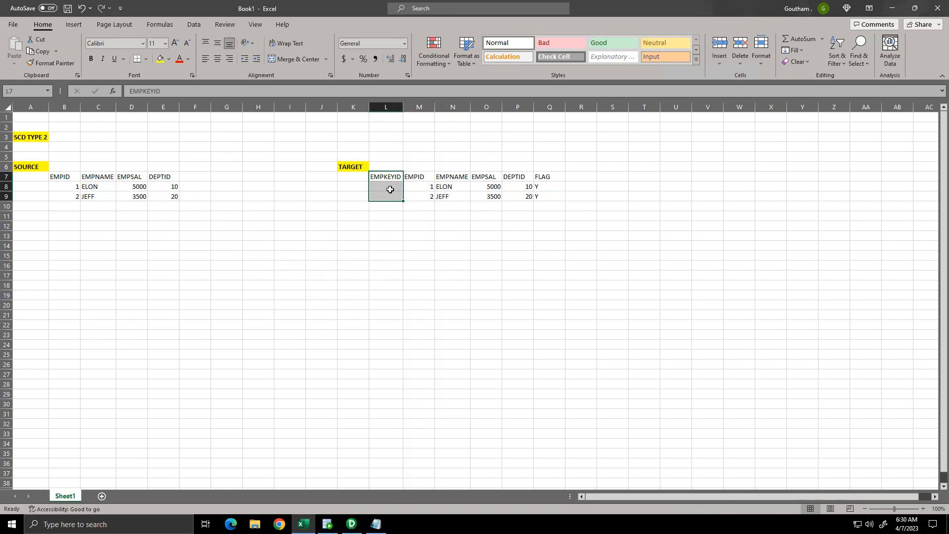
left_click(390, 191)
type("1")
key("Return")
type("2")
left_click(385, 206)
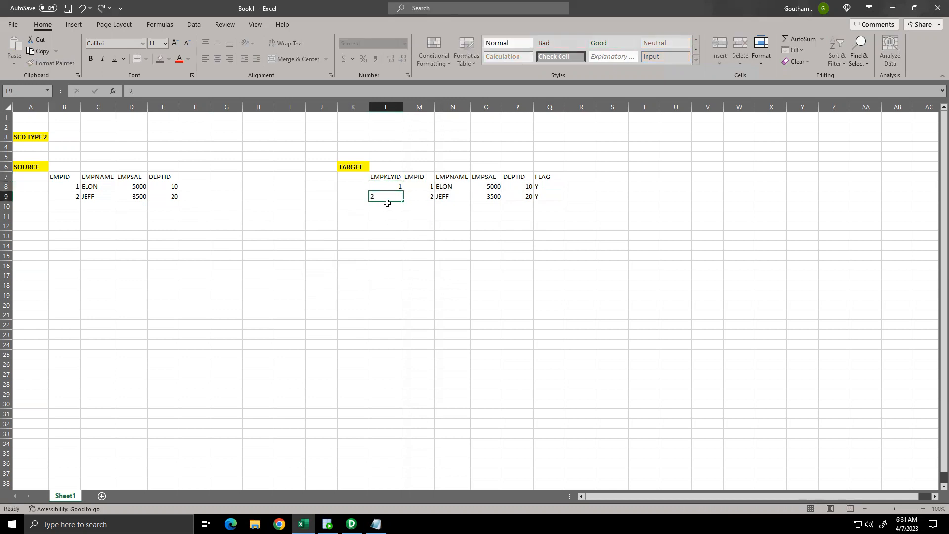
Step: Fill the third SOURCE record in row 10 with EMPID 3, the employee's name, EMPSAL 7500 and DEPTID 10
left_click(71, 206)
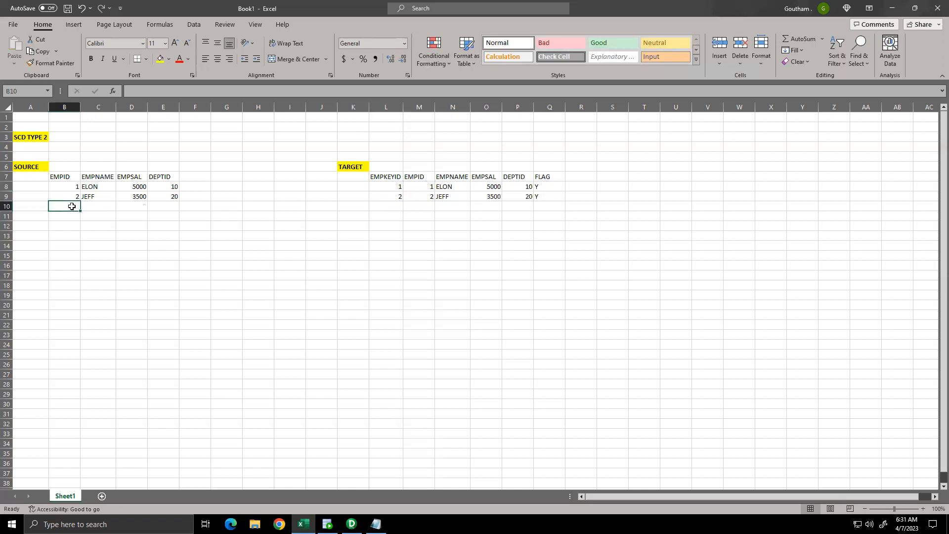
type("3")
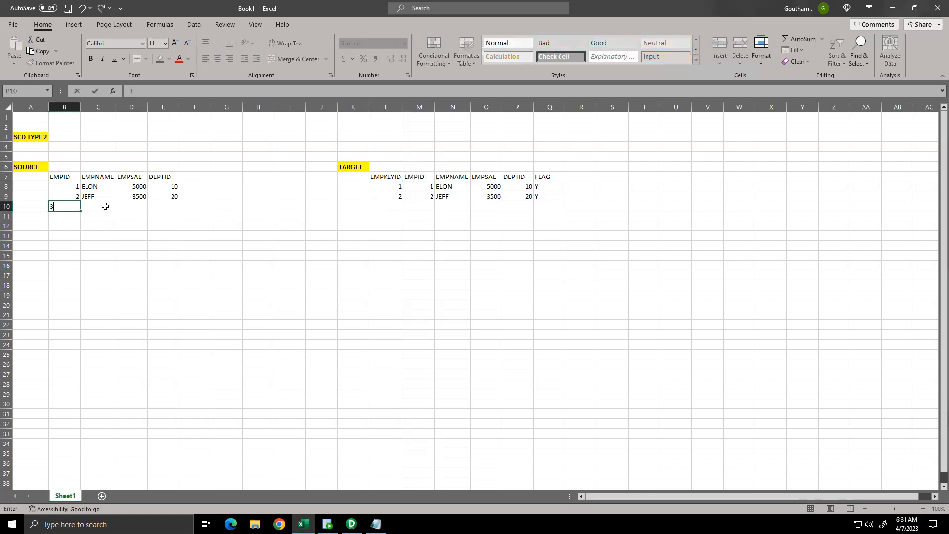
left_click(105, 207)
type("LISA")
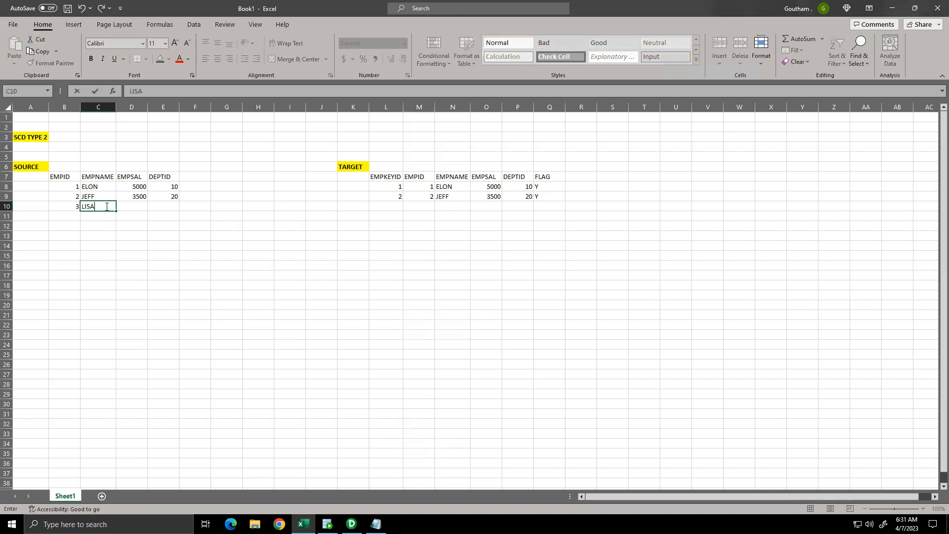
left_click(125, 204)
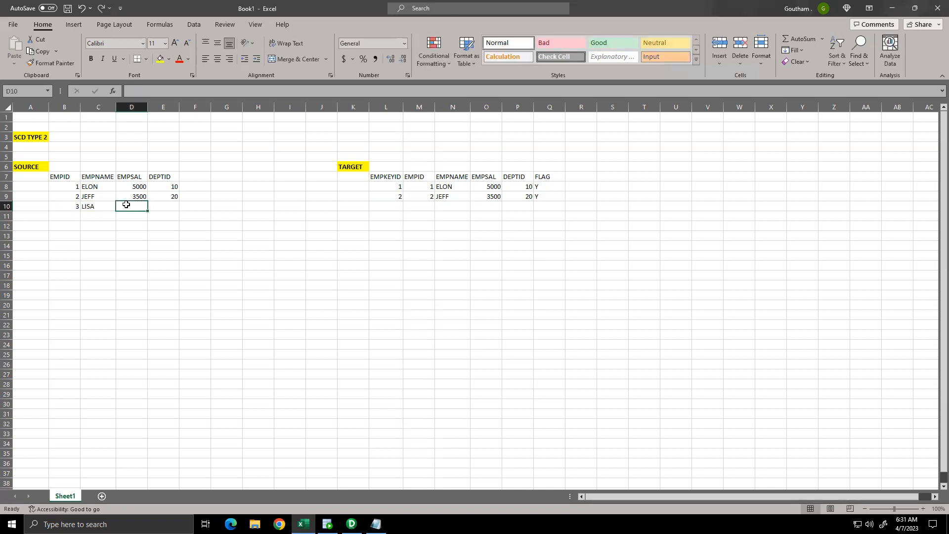
type("7500")
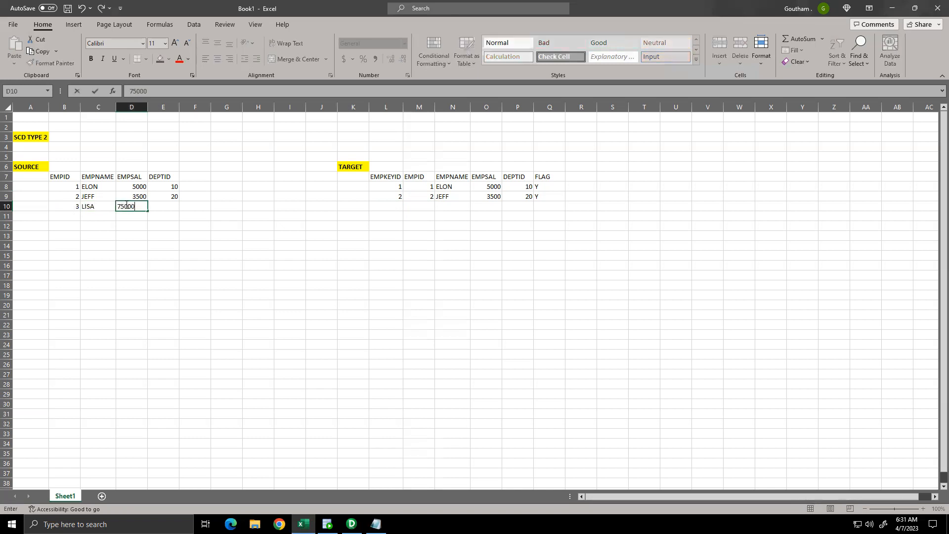
left_click(163, 205)
type("10")
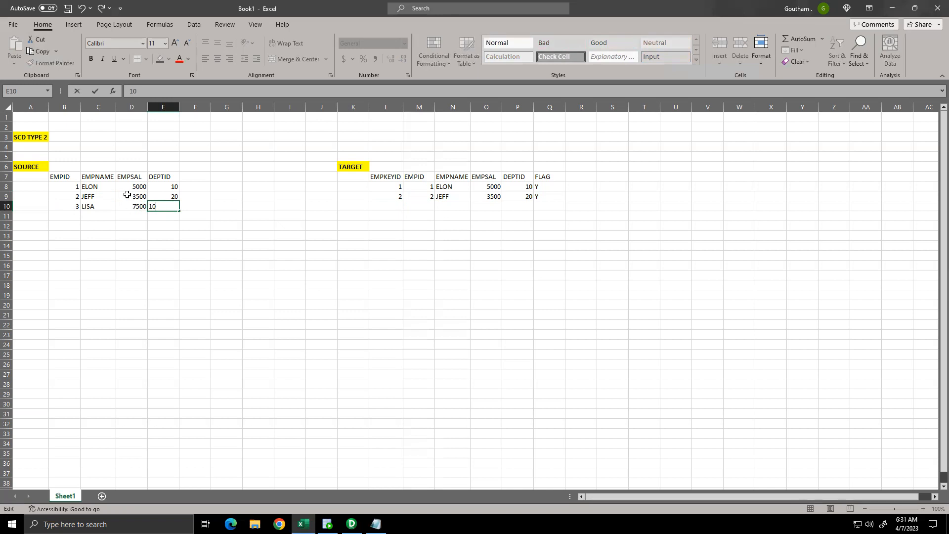
Step: Set the EMPSAL of the first SOURCE record in D8 to 8000
left_click(129, 188)
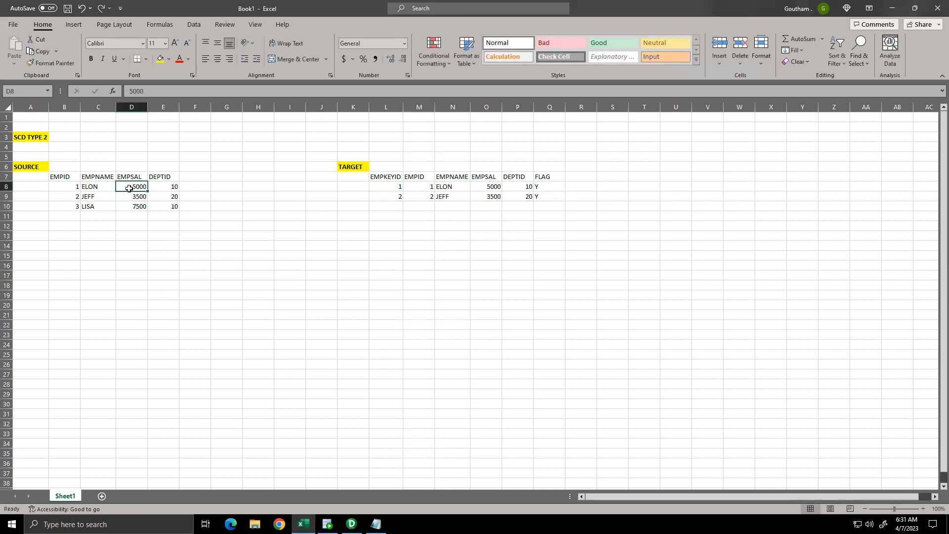
type("8")
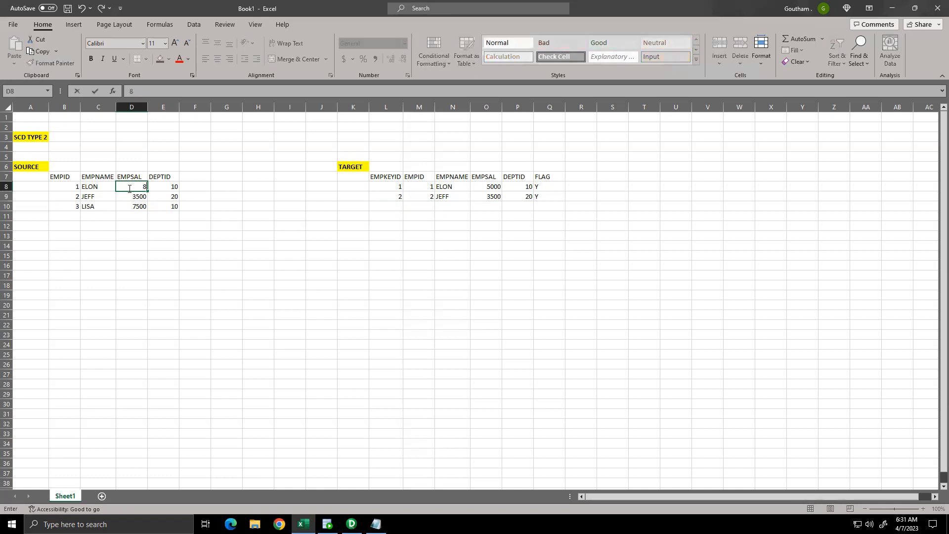
left_click(171, 229)
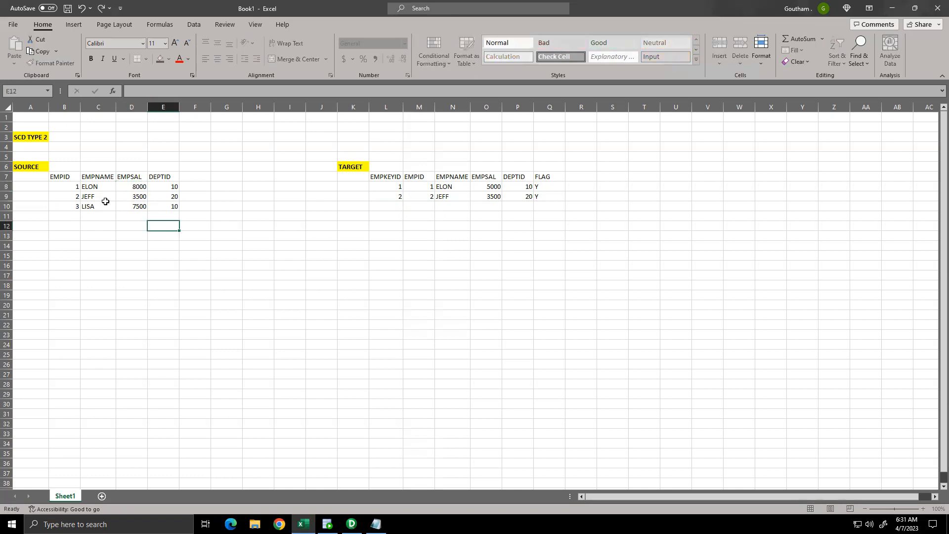
left_click_drag(72, 186, 168, 206)
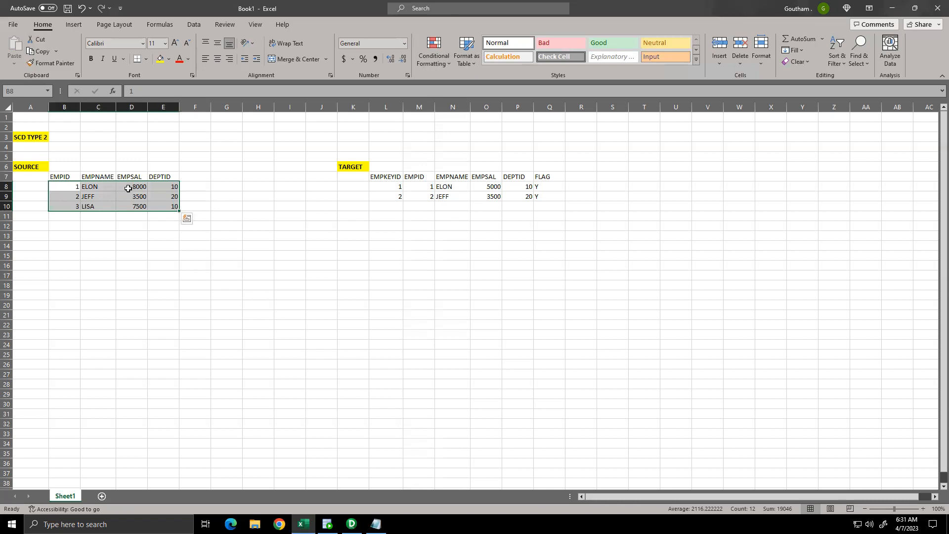
left_click(101, 188)
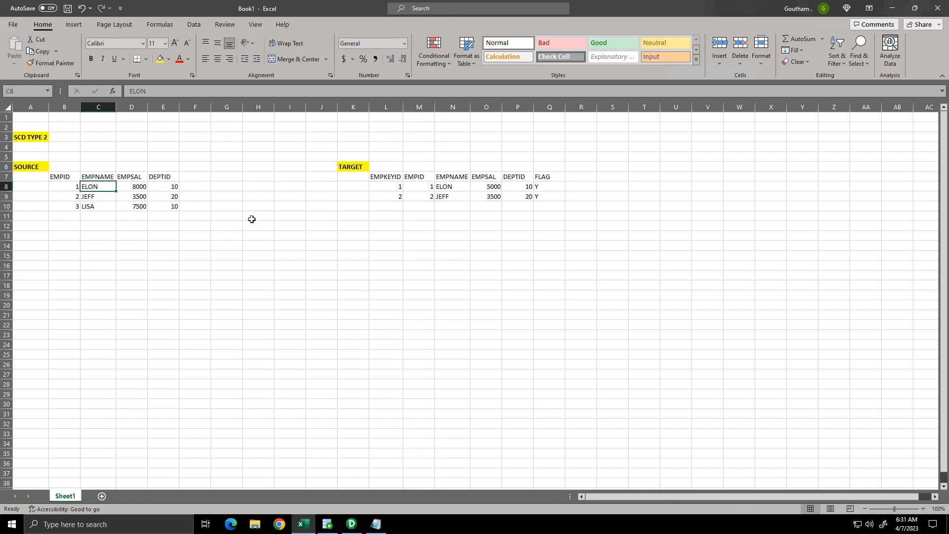
Step: Copy the updated first SOURCE record (B8:E8) into the TARGET table as a new row starting at M10
left_click(75, 186)
left_click_drag(74, 186, 165, 186)
key("ctrl+c")
left_click(411, 206)
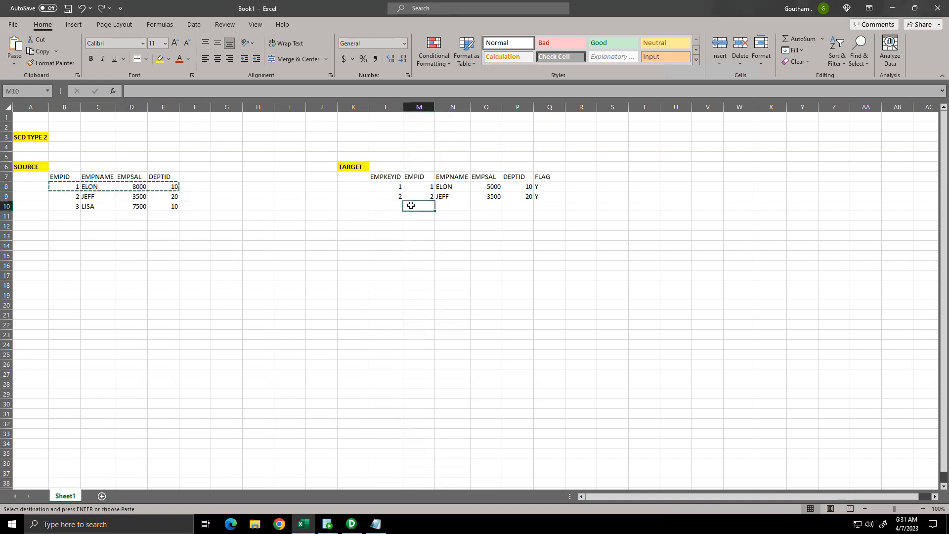
key("ctrl+v")
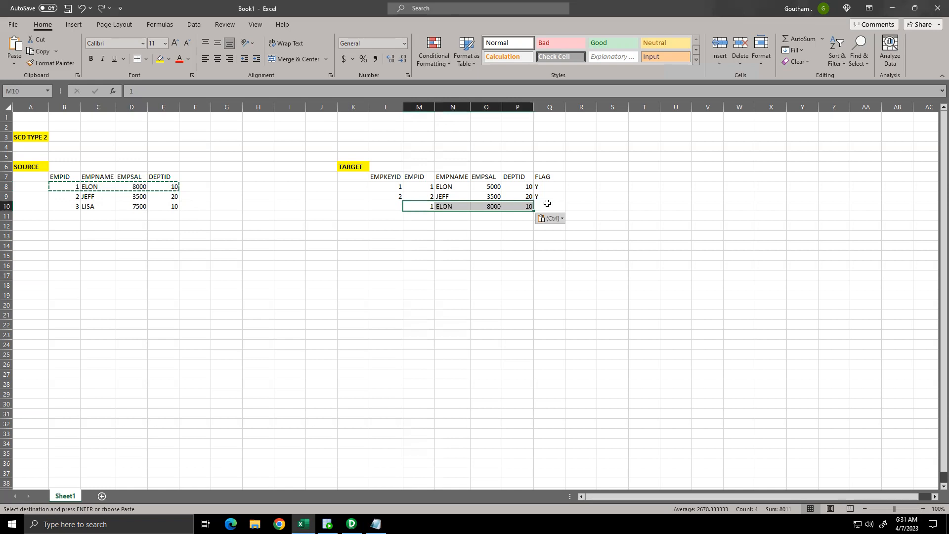
Step: Set FLAG to Y for the new EMPID 1 record in Q10 and to N for its old version in Q8
left_click(547, 204)
type("Y")
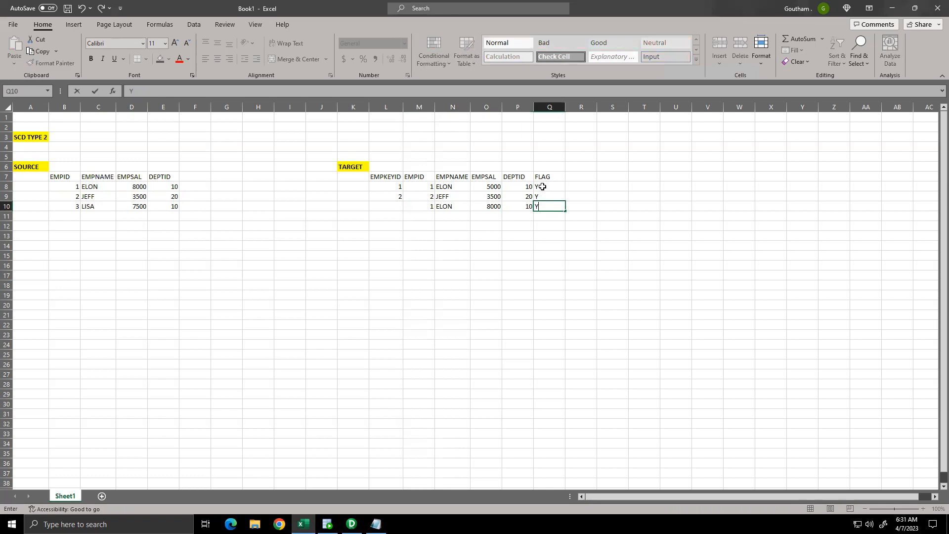
left_click(542, 187)
type("N")
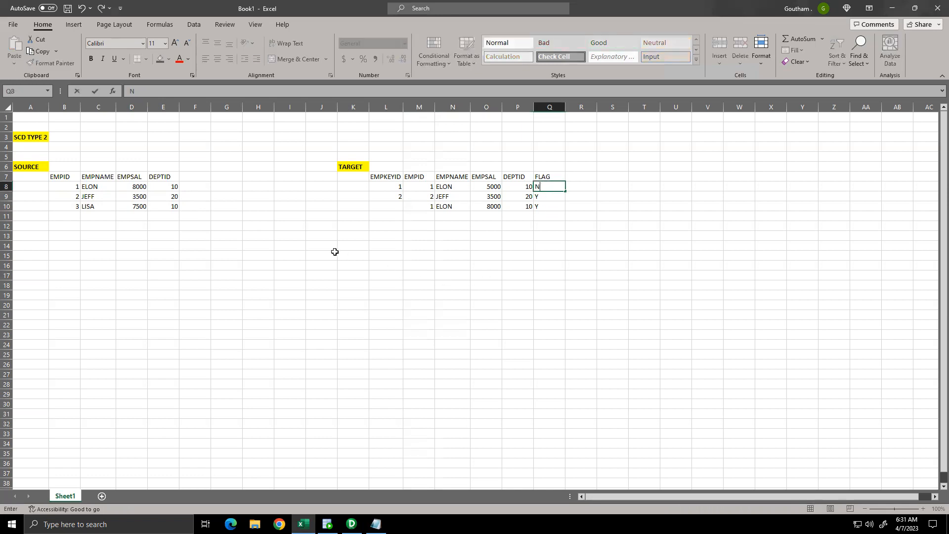
left_click(320, 247)
Step: Enter EMPKEYID 3 for the new TARGET record in L10
left_click(397, 205)
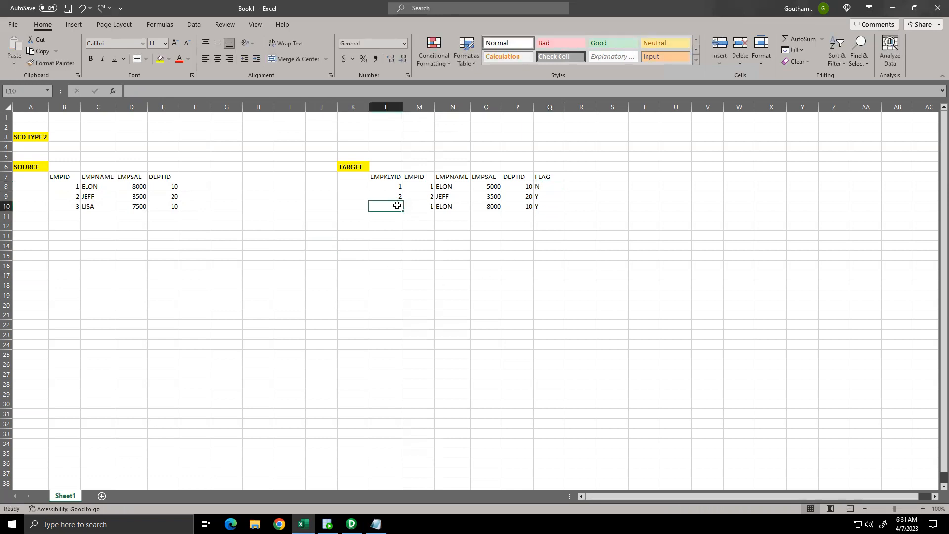
type("3")
left_click(212, 233)
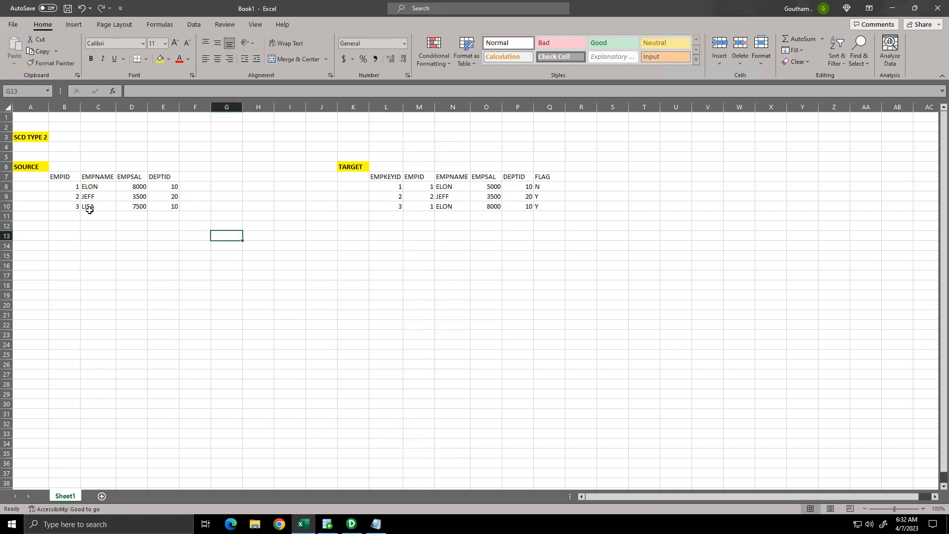
Step: Compare the SOURCE record for EMPID 2 in row 9 with the salary and department of its TARGET record
left_click_drag(73, 195, 161, 196)
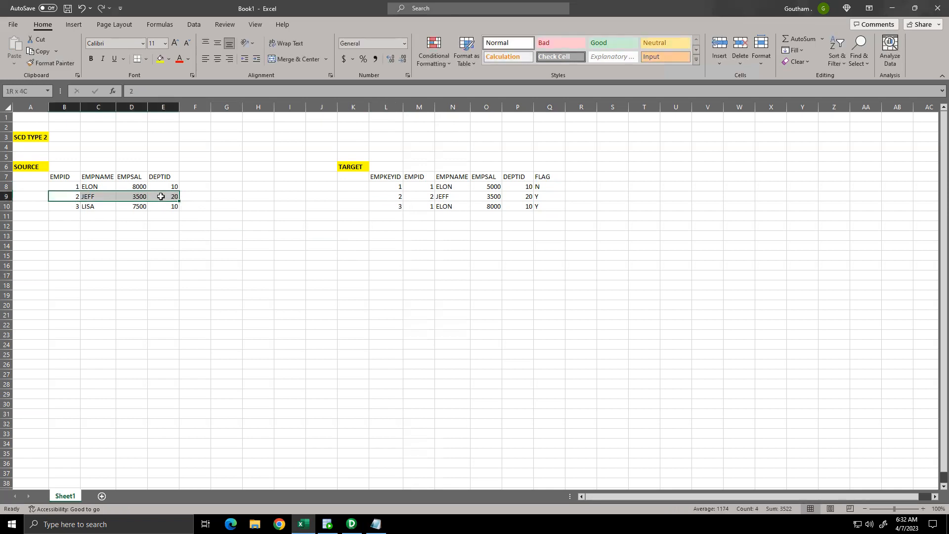
key("ctrl+c")
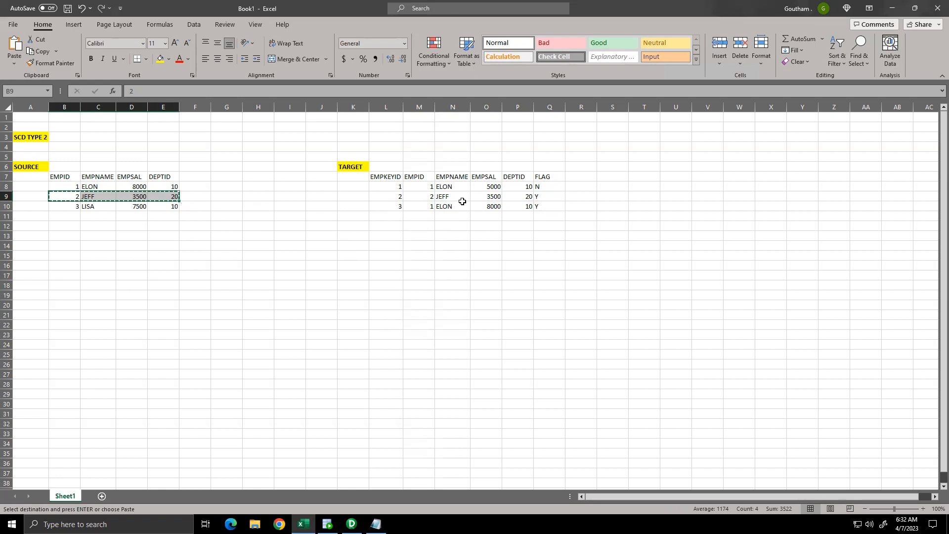
left_click(493, 196)
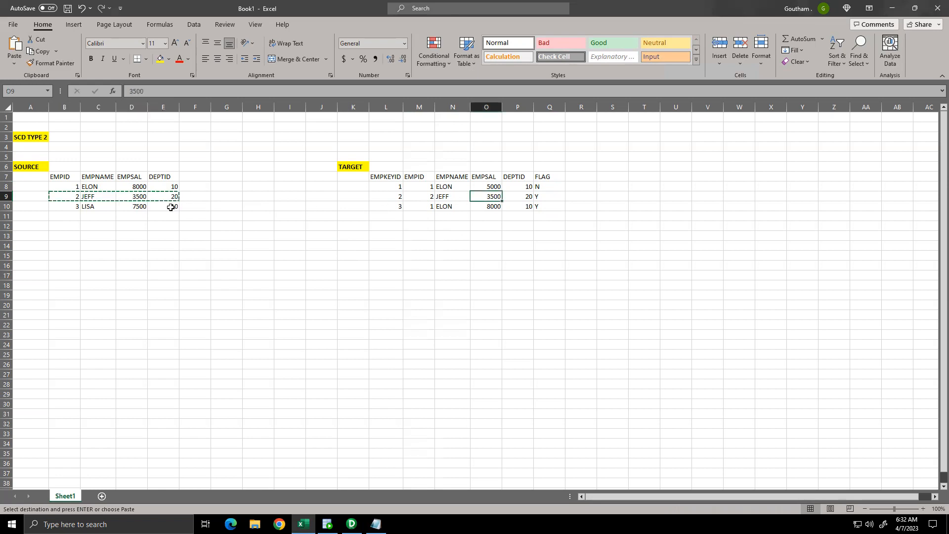
left_click(512, 197)
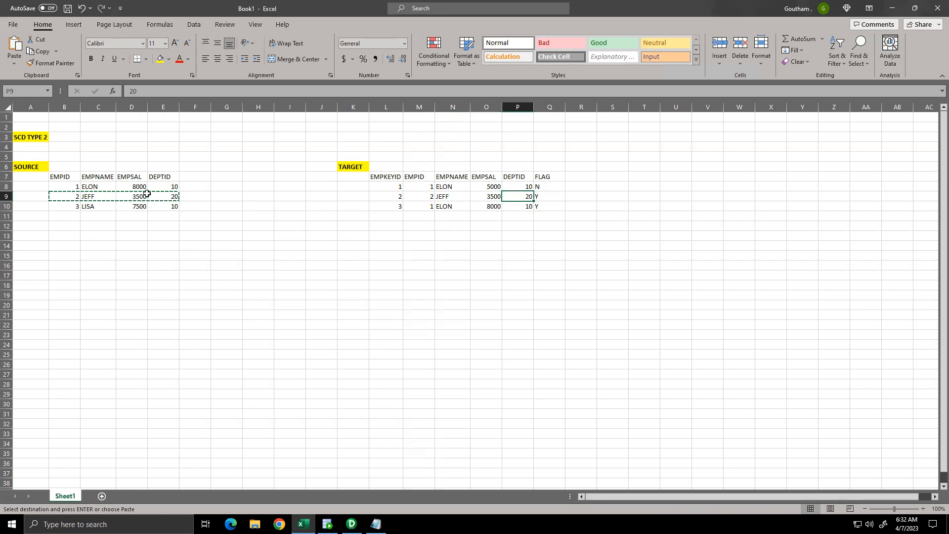
Step: Copy the third SOURCE record (B10:E10) into the TARGET table starting at M11
left_click_drag(72, 206, 160, 208)
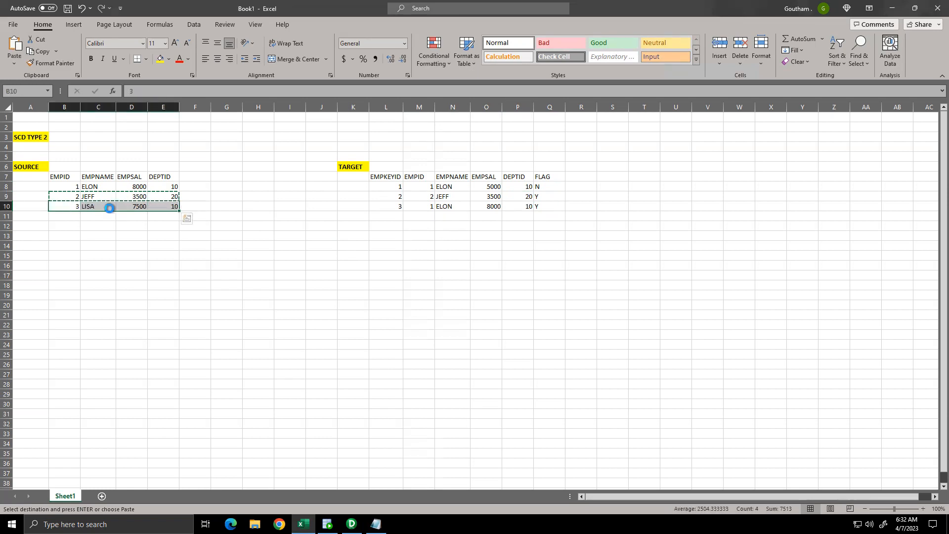
left_click(410, 216)
key("ctrl+v")
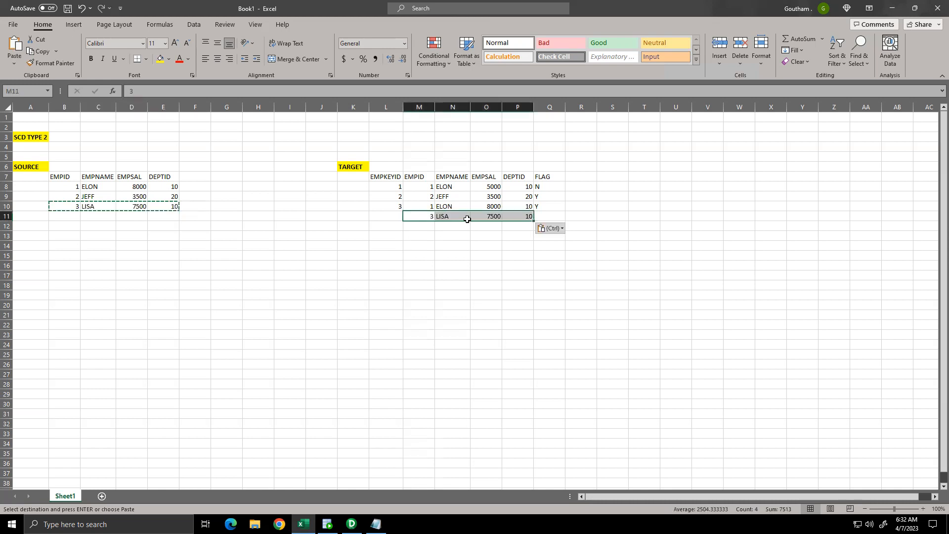
Step: Complete the EMPID 3 record in TARGET row 11 with FLAG Y and EMPKEYID 4
left_click(539, 215)
type("Y")
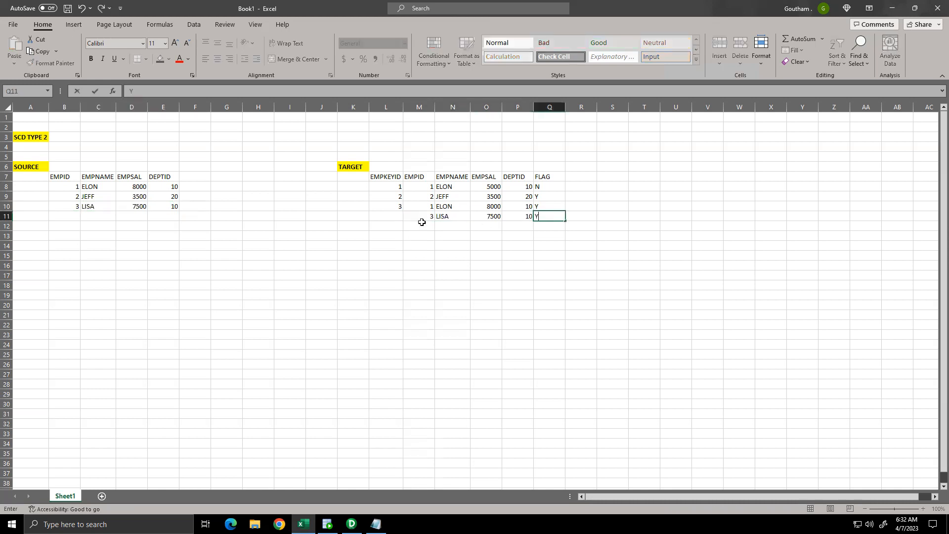
left_click(391, 218)
type("4")
left_click(175, 228)
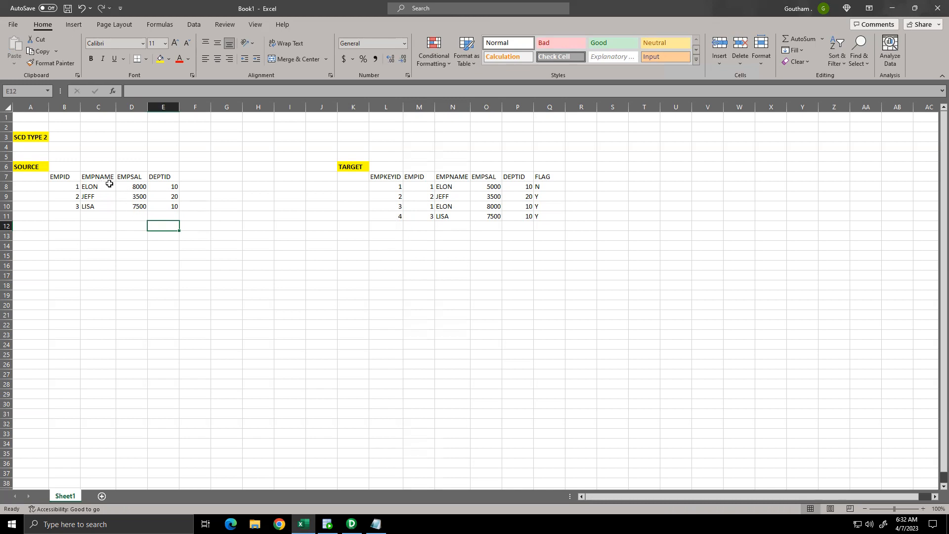
Step: Set the EMPSAL of the first SOURCE record in D8 to 15000
left_click(132, 187)
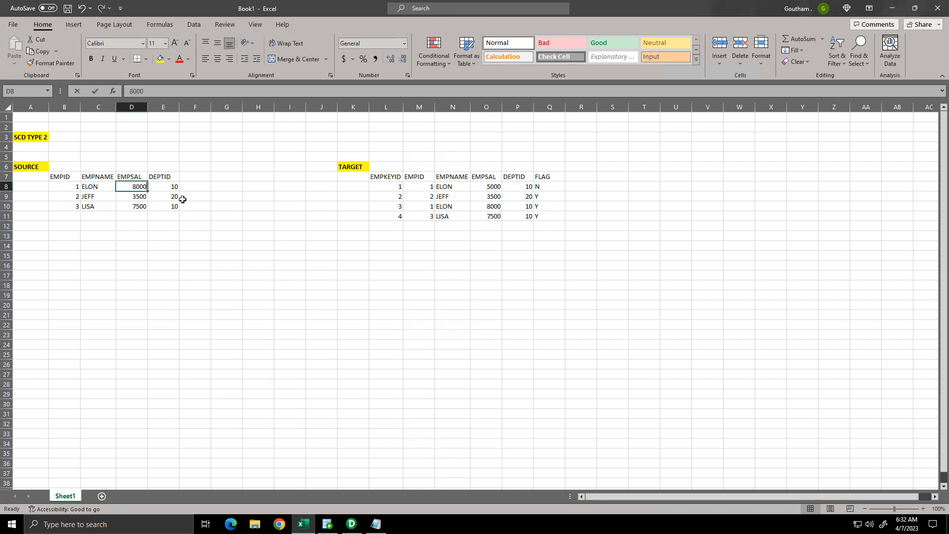
type("15000")
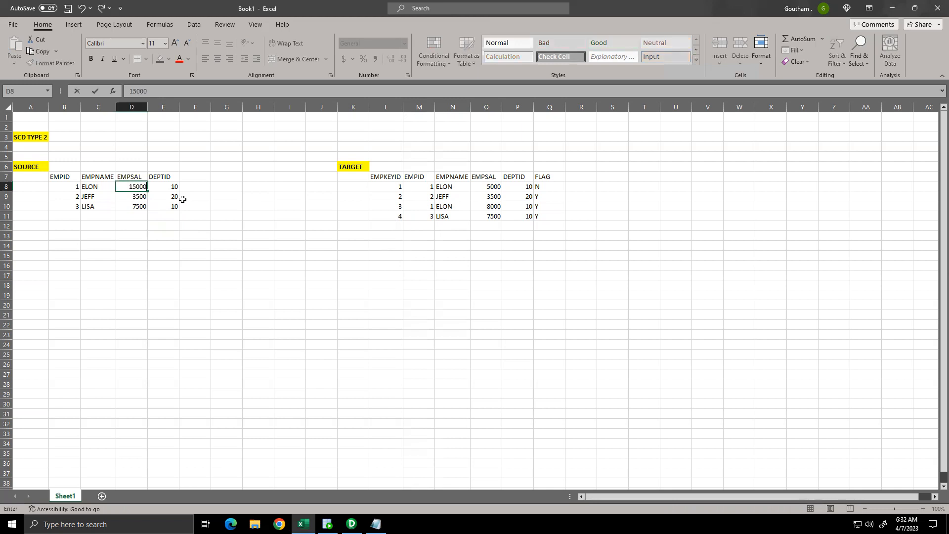
left_click(182, 251)
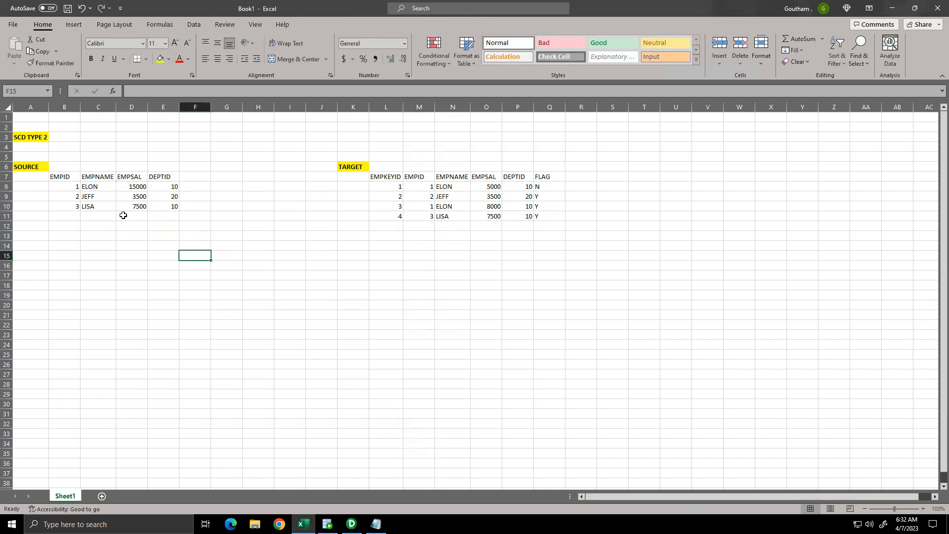
left_click_drag(66, 196, 178, 213)
left_click(171, 216)
Step: Copy the changed EMPID 1 SOURCE record (B8:E8) into the TARGET table starting at M12
left_click_drag(75, 186, 154, 187)
key("ctrl+c")
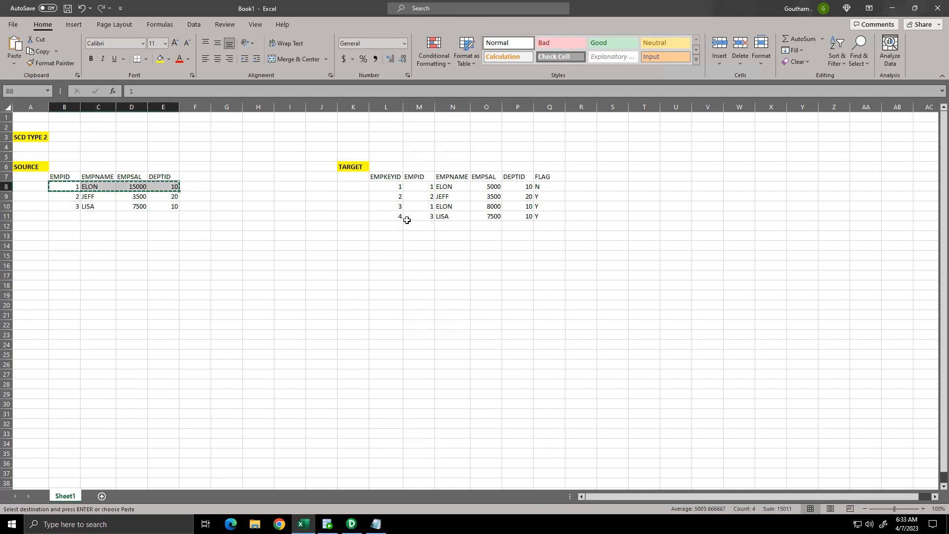
left_click(419, 226)
key("ctrl+v")
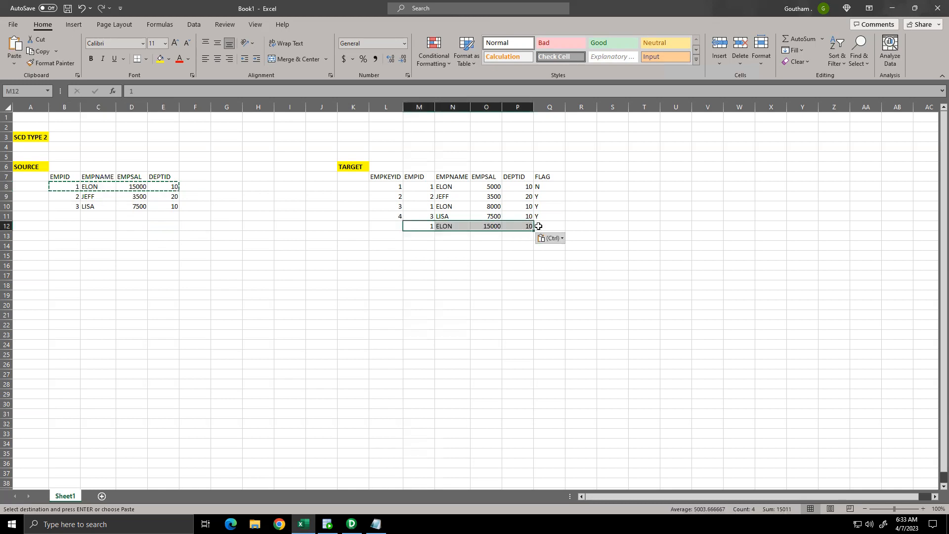
Step: Set FLAG to Y for the newest EMPID 1 record in Q12 and to N for its previous version in Q10
left_click(538, 226)
type("Y")
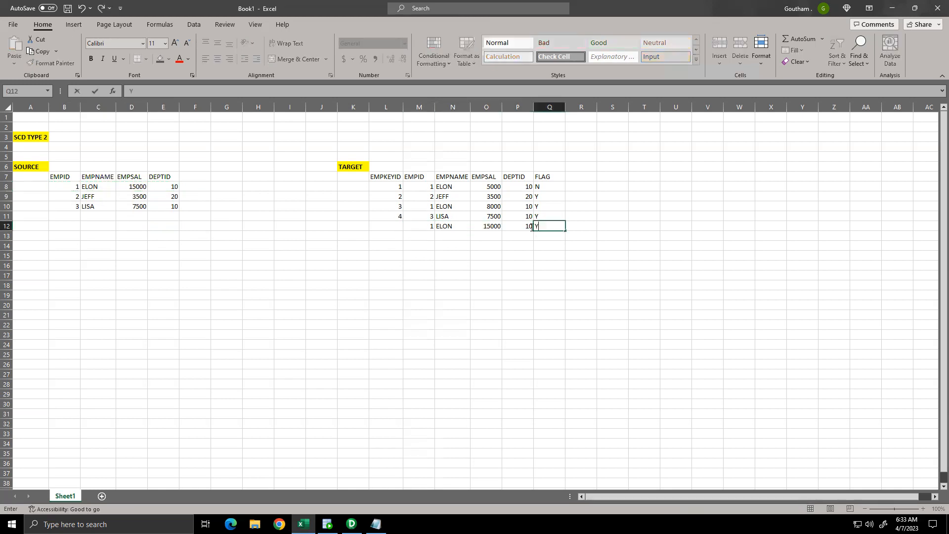
left_click(540, 207)
type("N")
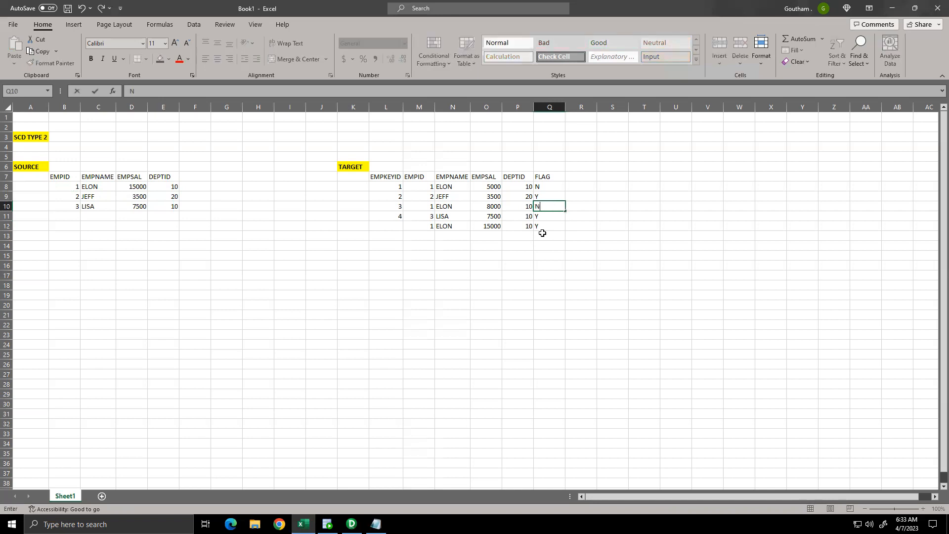
Step: Enter EMPKEYID 5 for the newest TARGET record in L12 and select its cells L12:P12
left_click(394, 226)
type("5")
left_click(425, 254)
left_click_drag(399, 228, 534, 227)
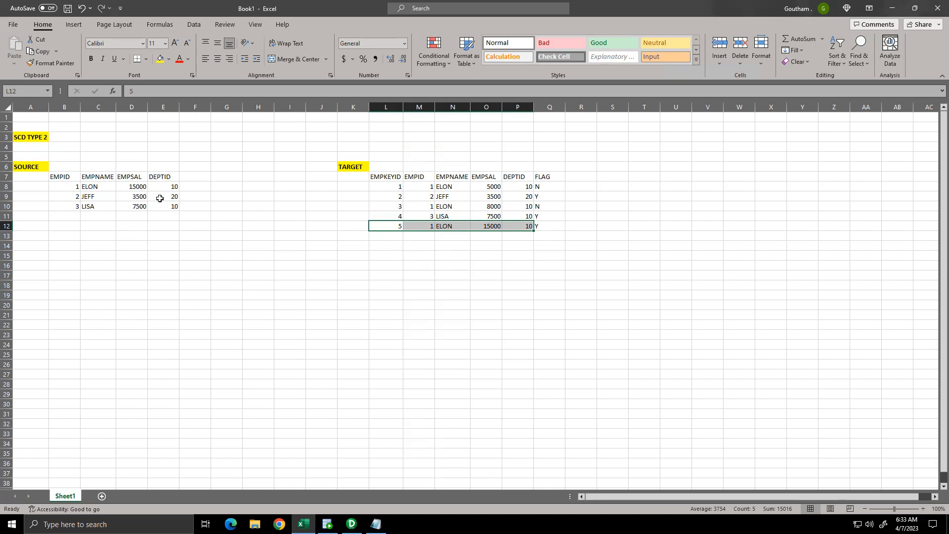
Step: Set the EMPSAL of the EMPID 3 SOURCE record in D10 to 17500
left_click(140, 208)
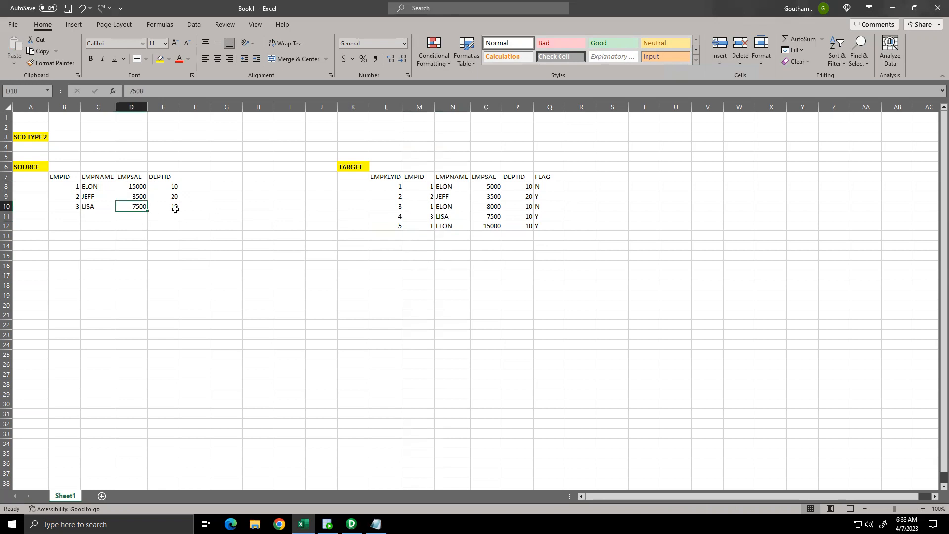
type("17")
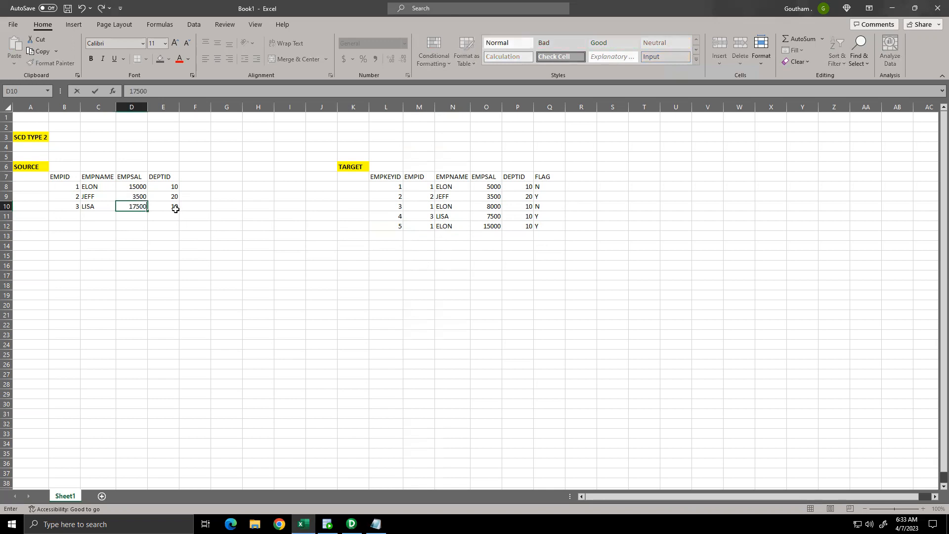
left_click(203, 226)
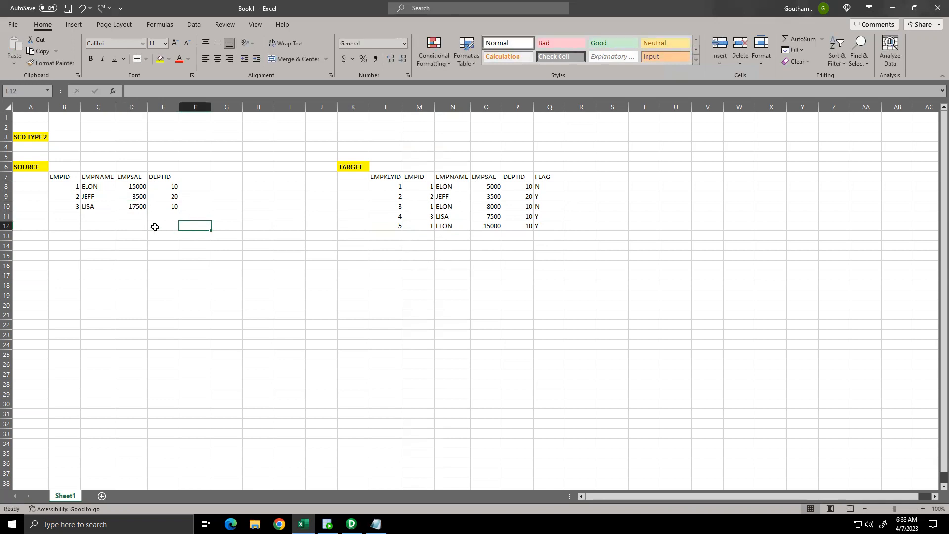
Step: Compare the first two SOURCE records with TARGET and copy the changed EMPID 3 record (B10:E10) into TARGET starting at M13
left_click_drag(70, 188, 168, 189)
left_click_drag(411, 232, 532, 225)
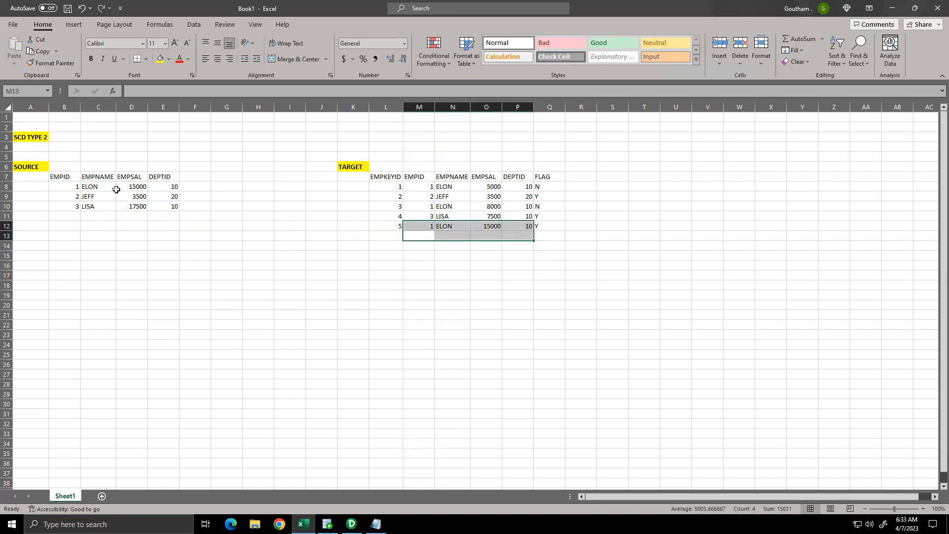
left_click_drag(77, 196, 174, 198)
left_click_drag(393, 199, 528, 198)
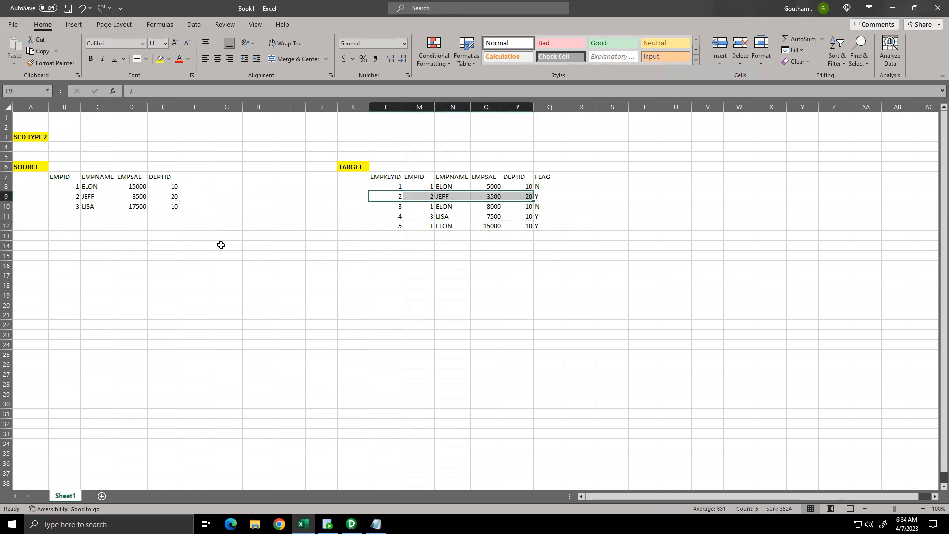
left_click_drag(75, 206, 169, 208)
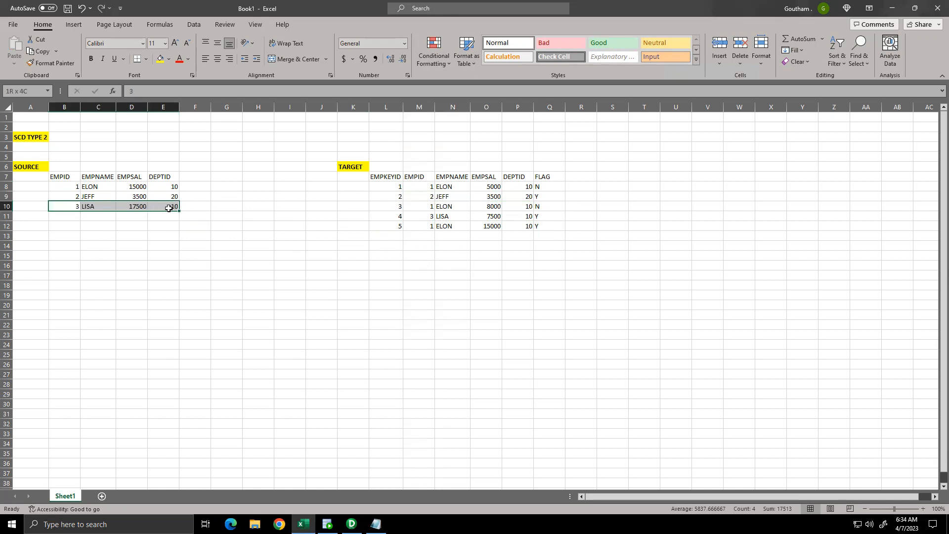
key("ctrl+c")
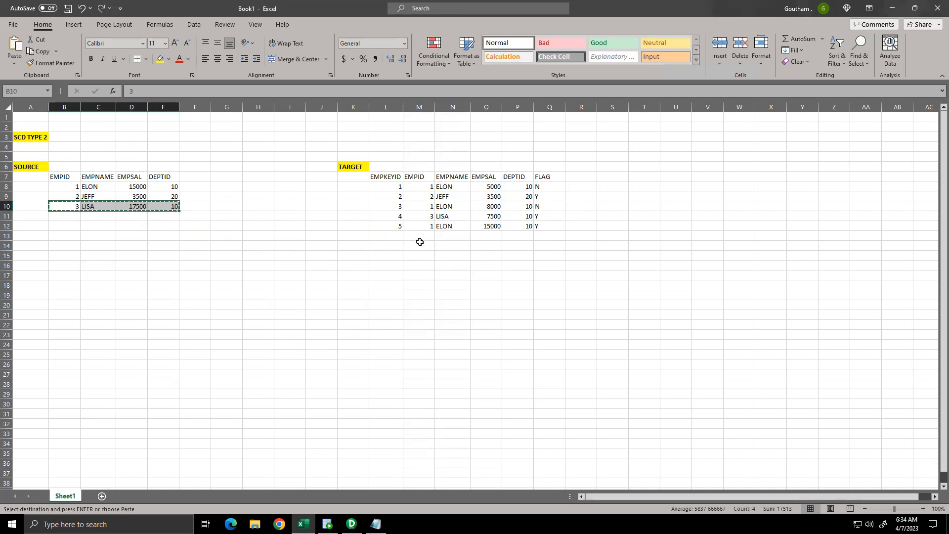
left_click(422, 235)
key("ctrl+v")
Step: Enter FLAG Y in Q13 and EMPKEYID 6 in L13 for the newest EMPID 3 TARGET record
left_click(540, 234)
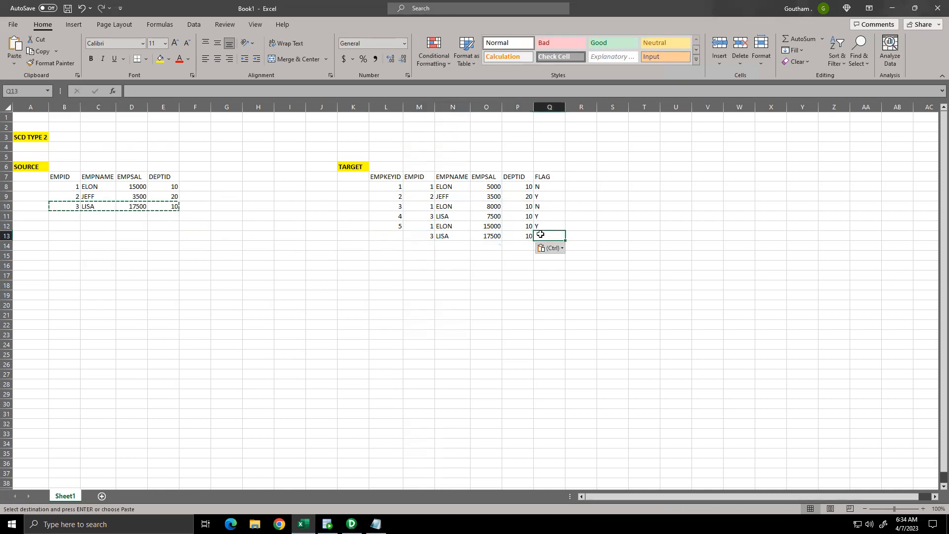
type("Y")
left_click(393, 240)
type("6")
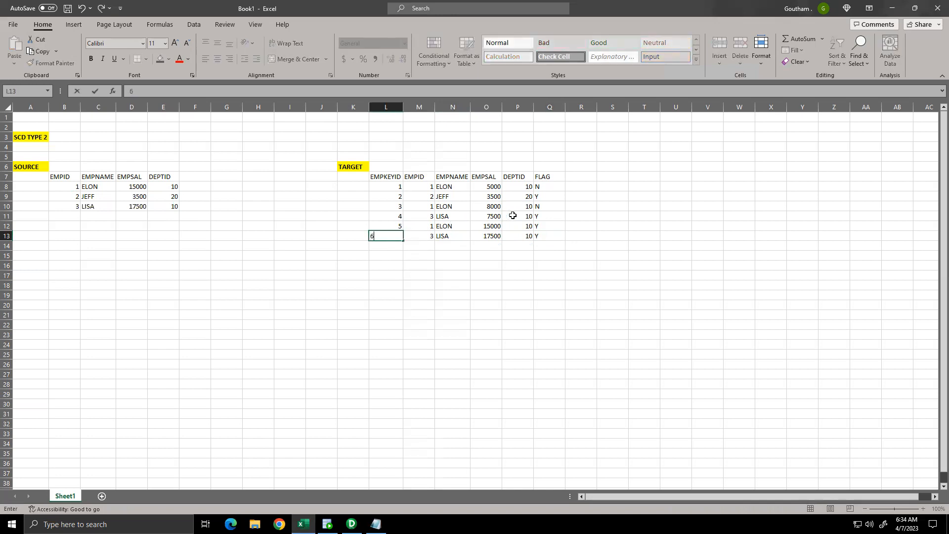
Step: Set FLAG to N in Q11 for the previous EMPID 3 version and select the TARGET rows flagged Y
left_click(540, 216)
type("N")
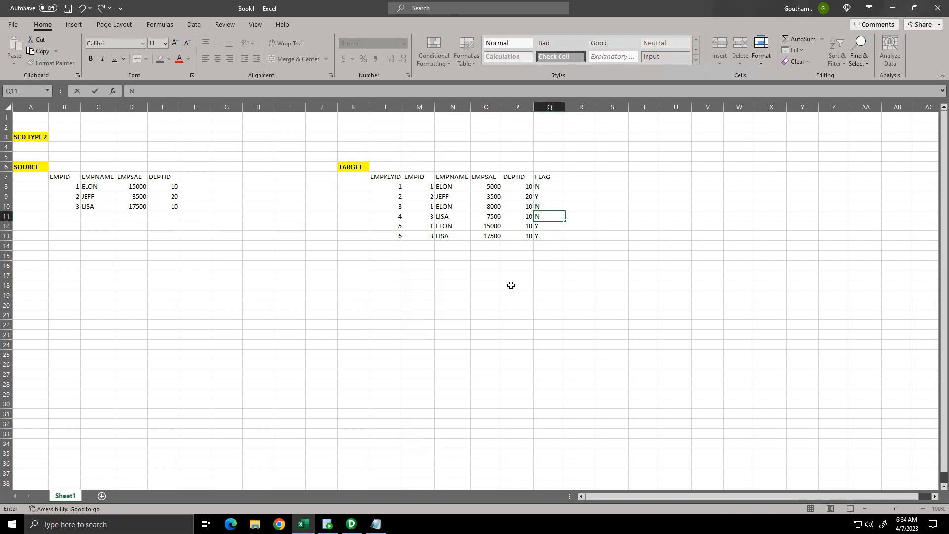
left_click(497, 278)
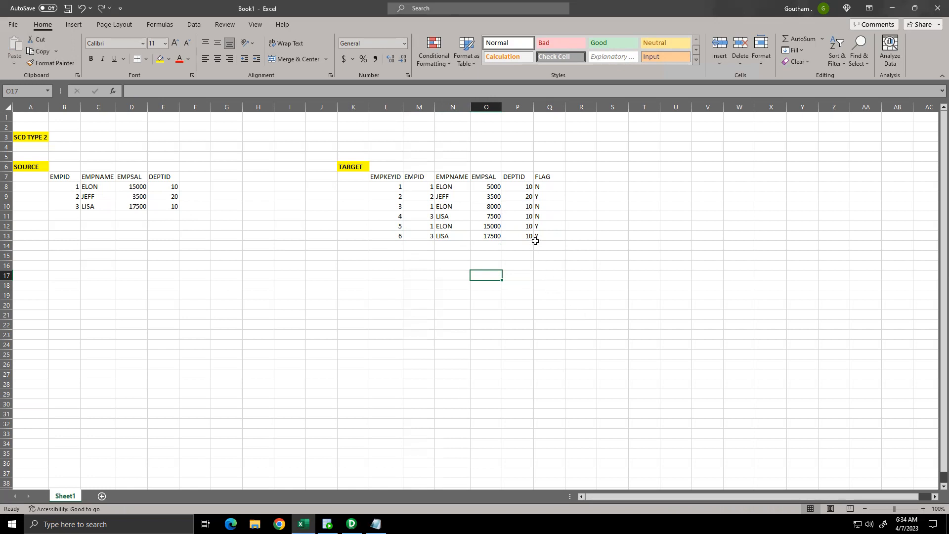
left_click_drag(544, 233, 395, 226)
left_click_drag(544, 196, 390, 198)
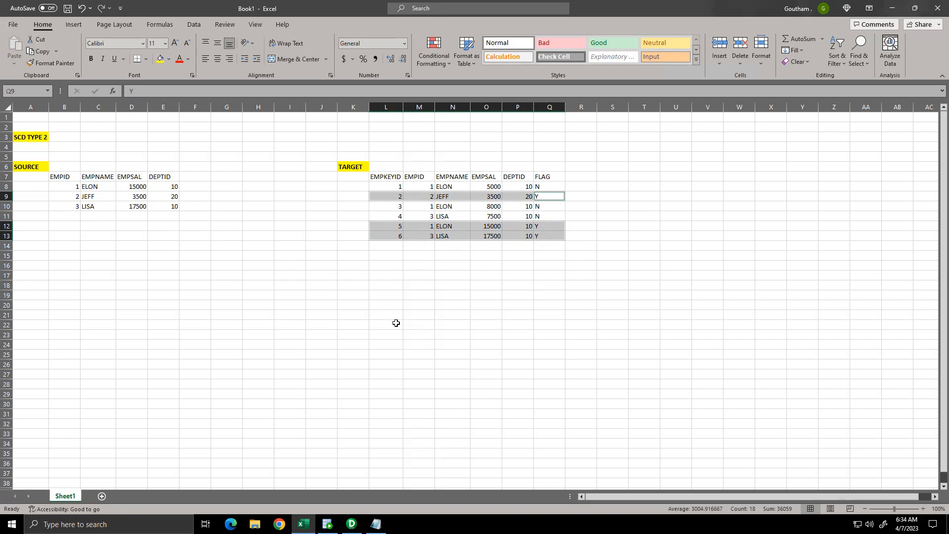
Step: Enter the heading CASES in E20 below the SOURCE table
left_click(168, 305)
type("CASES")
key("ctrl+Return")
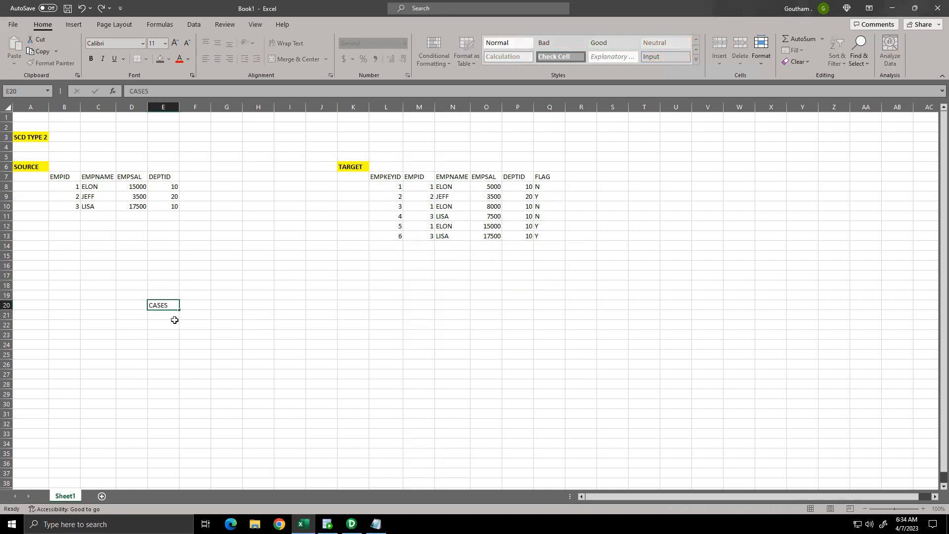
Step: Add case 1 in E21:F21 with the text "WE WILL INSERT THE NEW RECORDS WITH FLAG 'Y'"
key("Down")
type("1")
left_click(196, 315)
type("WE WILL INS")
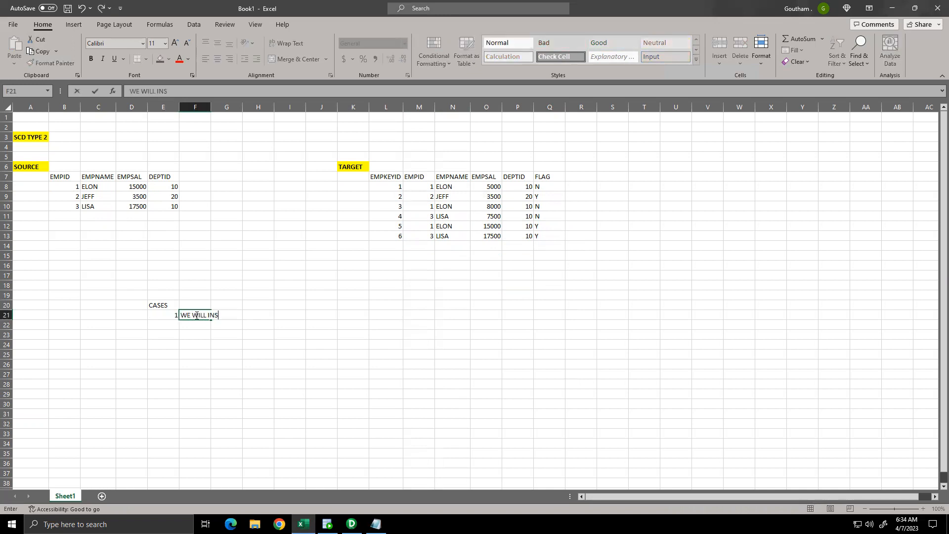
type("ERT THE NEW R")
type("ECORDS")
type(" WITH")
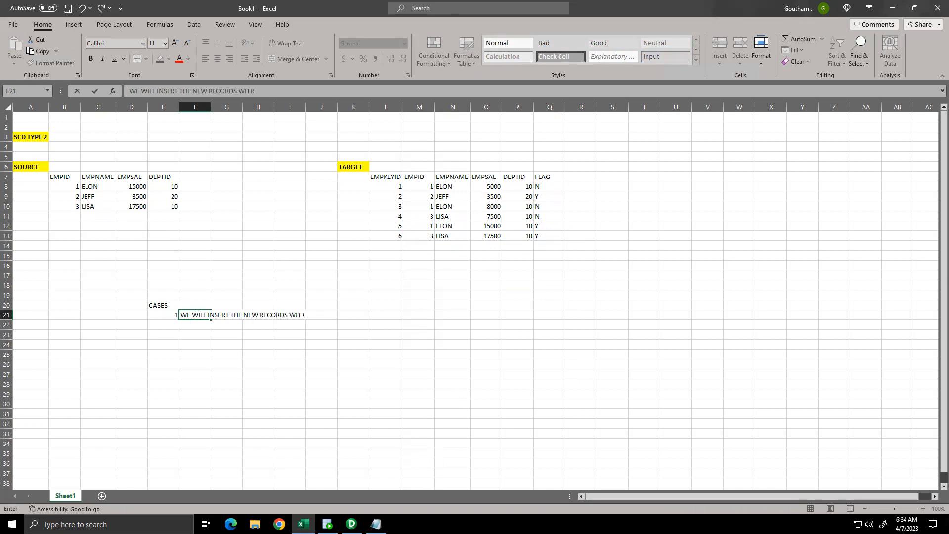
key("BackSpace")
type("F")
key("BackSpace")
key("BackSpace")
type("H FLAG 'Y'")
Step: Add case 2 in E22:F22 with the text "WE WILL INSERT THE OLD RECORDS WITH CHANGES WITH FLAG 'Y'"
left_click(172, 326)
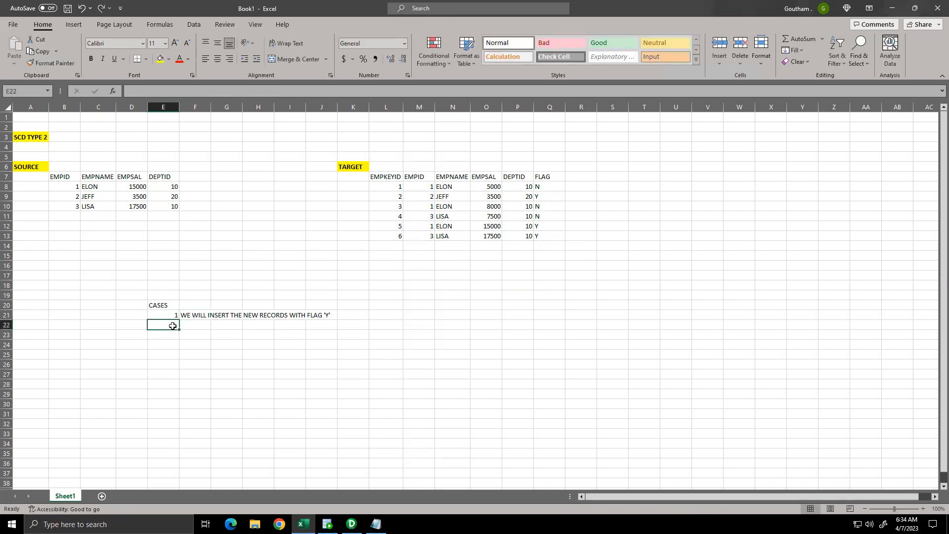
type("2")
left_click(204, 326)
type("WE WILL")
key("Escape")
type("WIL")
key("BackSpace")
key("BackSpace")
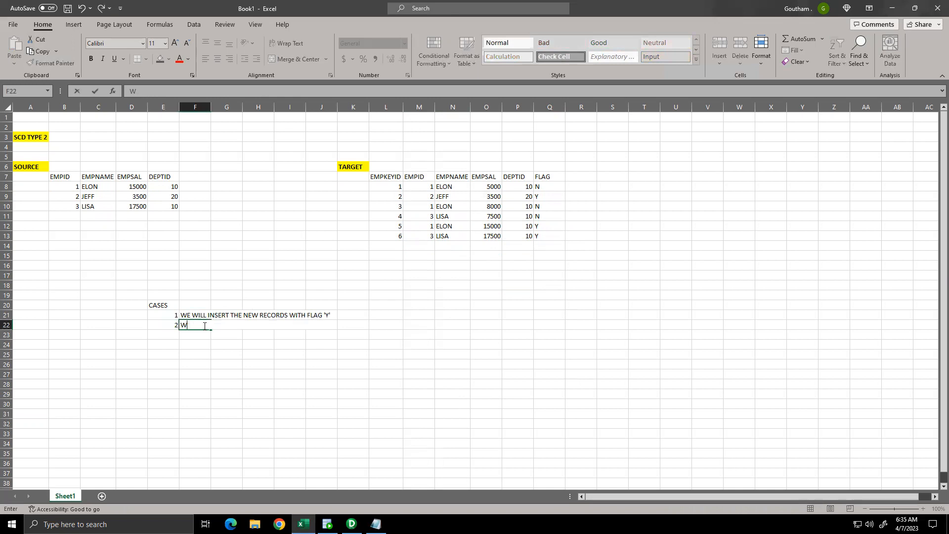
type("E WILL A")
key("BackSpace")
type("INSERT THE ")
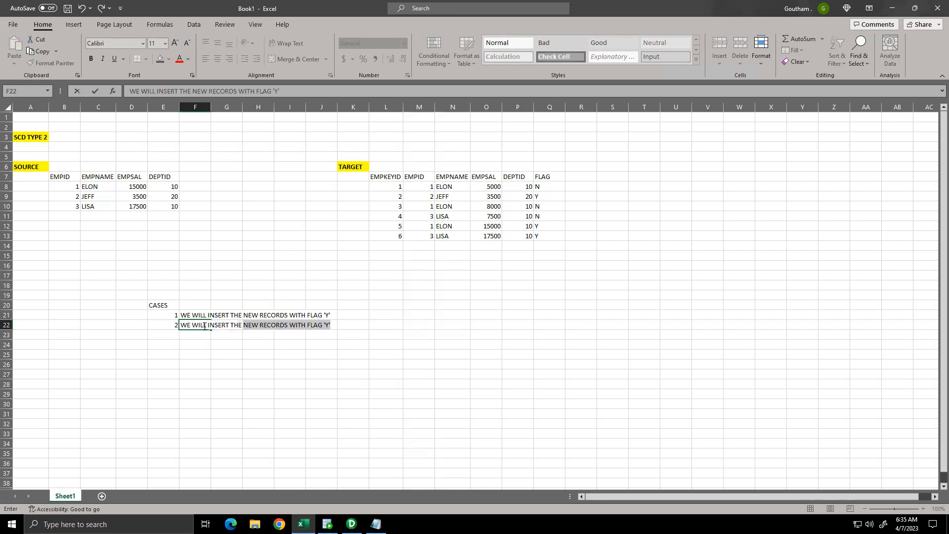
type("OLD RECORDS")
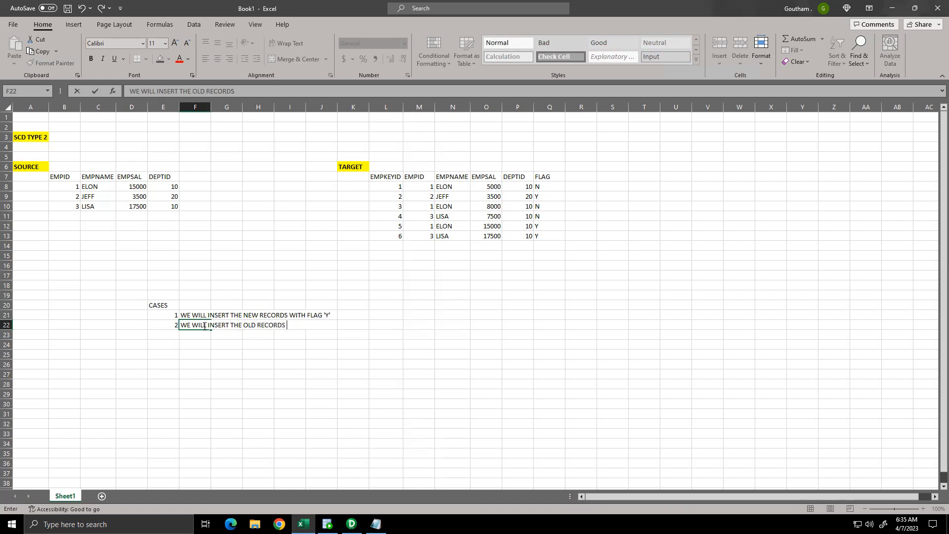
type(" WITH CHANGES WIT")
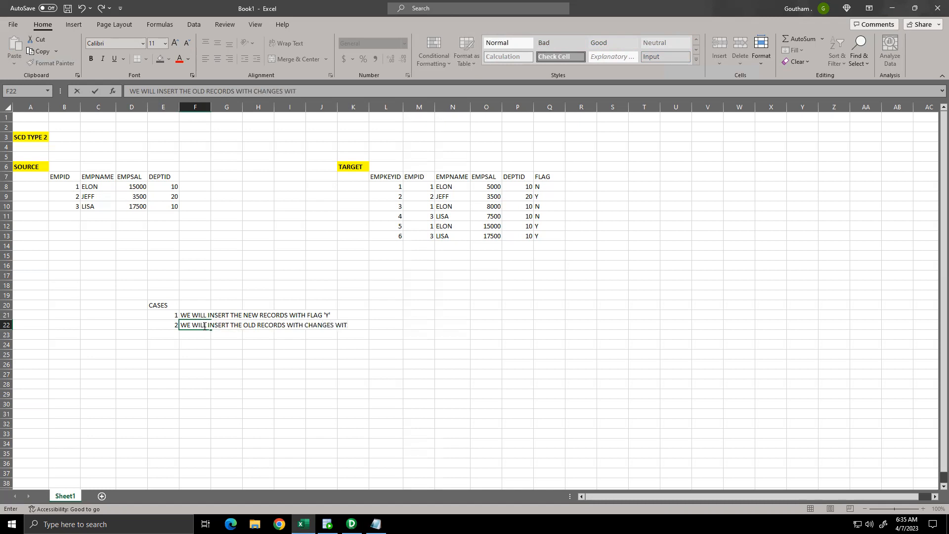
type("H FLAG 'Y'")
Step: Add case 3 in E23:F23, "WE WIL UPDATE THE FLAG WITH N FOR THE OLD RECORDS WHICH HAS CHANGES", and select E21:F23
left_click(174, 336)
type("3")
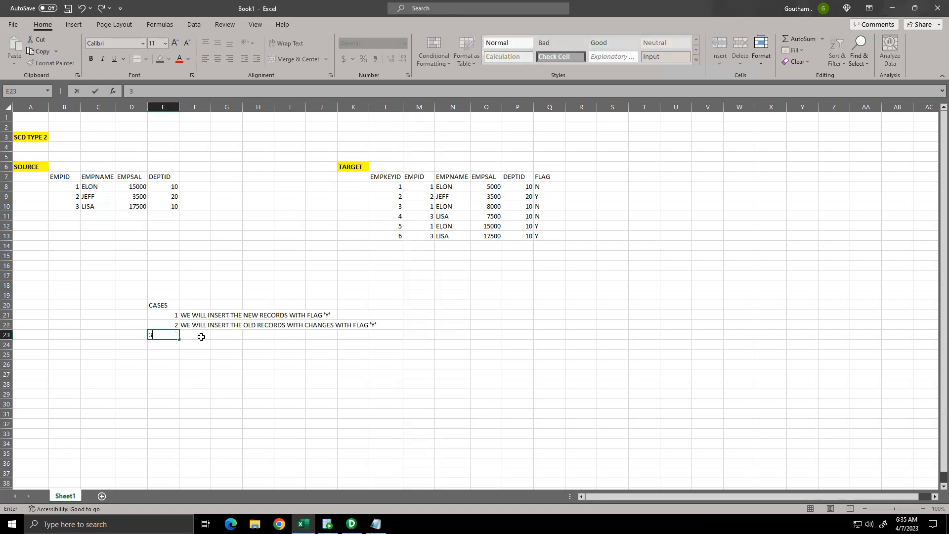
left_click(200, 336)
type("WE WIL")
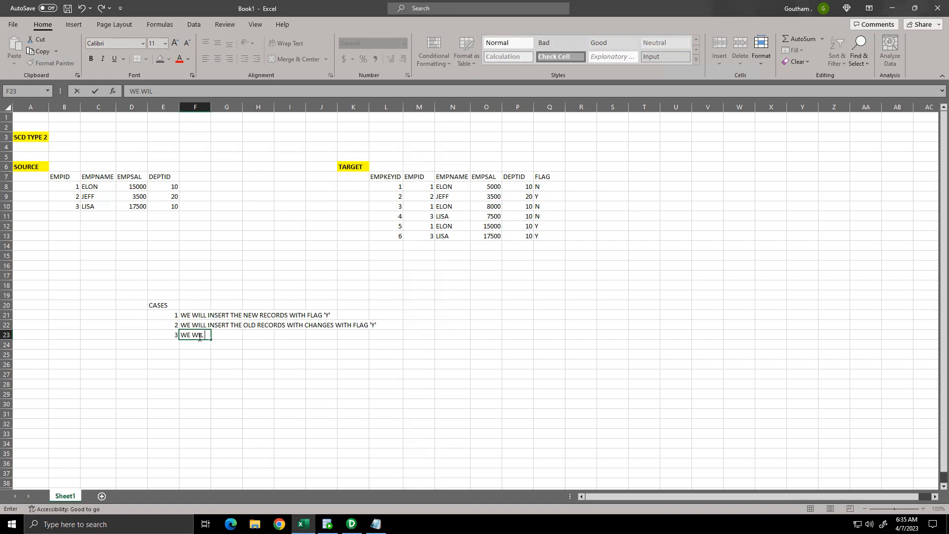
type(" UPDATE THE FLAG WI")
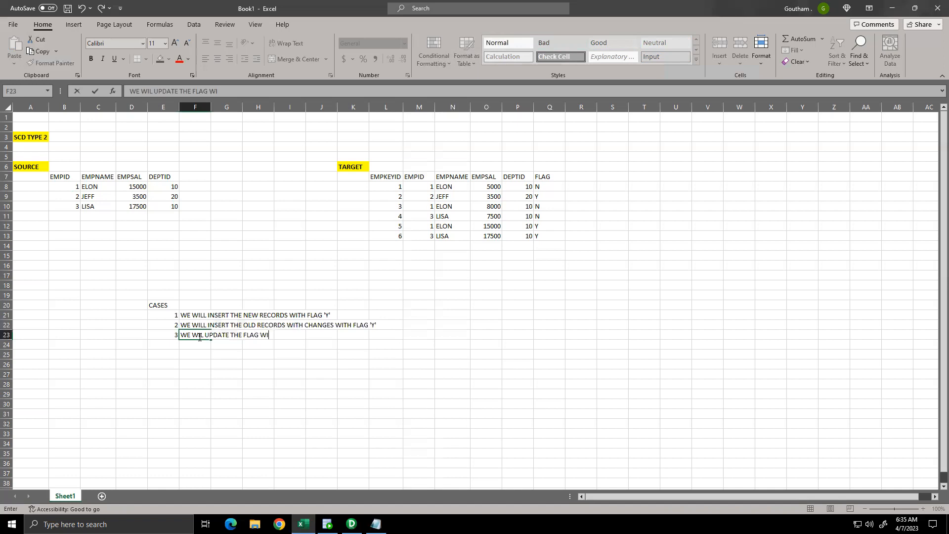
type("TH N FOR THE ")
type("OLD RECORDS E")
type("XIST")
key("BackSpace")
key("BackSpace")
key("BackSpace")
key("BackSpace")
key("BackSpace")
type("WITH")
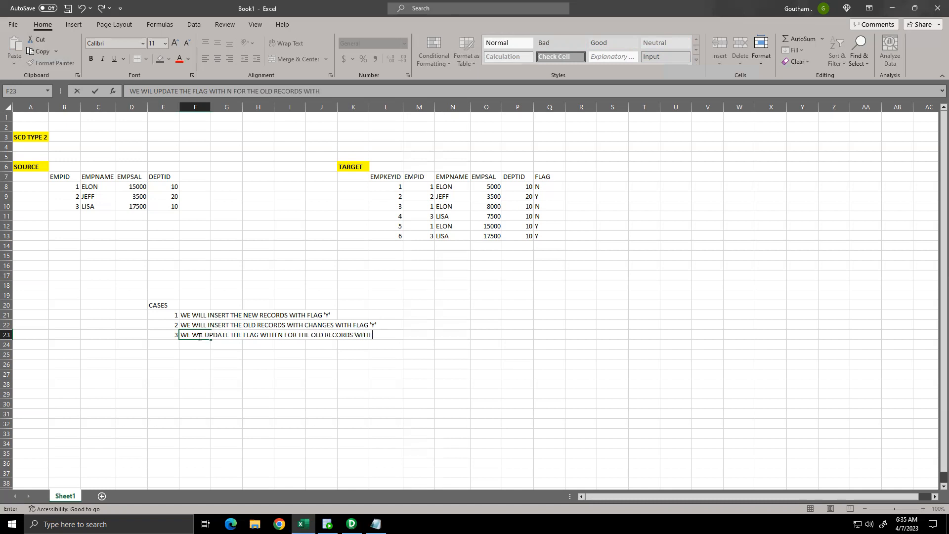
key("BackSpace")
key("BackSpace")
key("BackSpace")
key("BackSpace")
type("HICH HAS CHANGES")
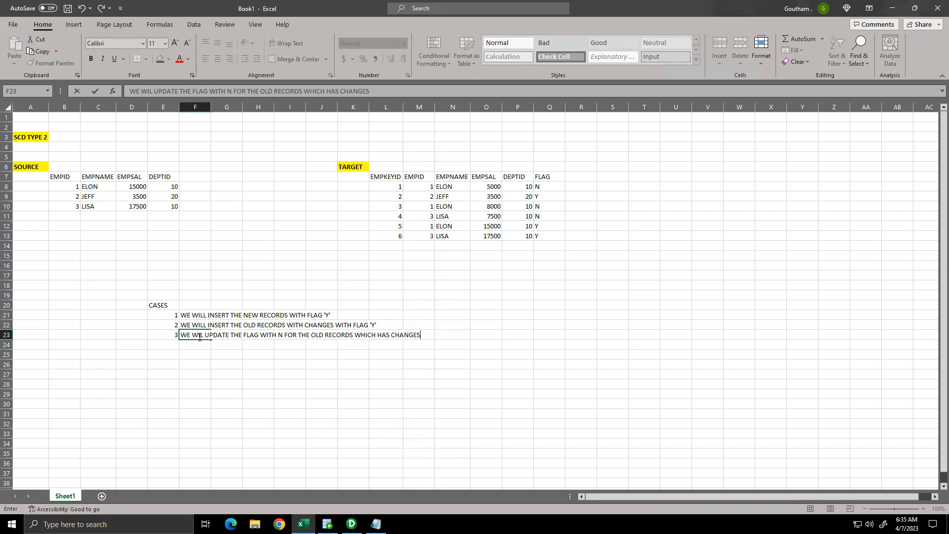
left_click(207, 345)
left_click_drag(174, 315, 204, 335)
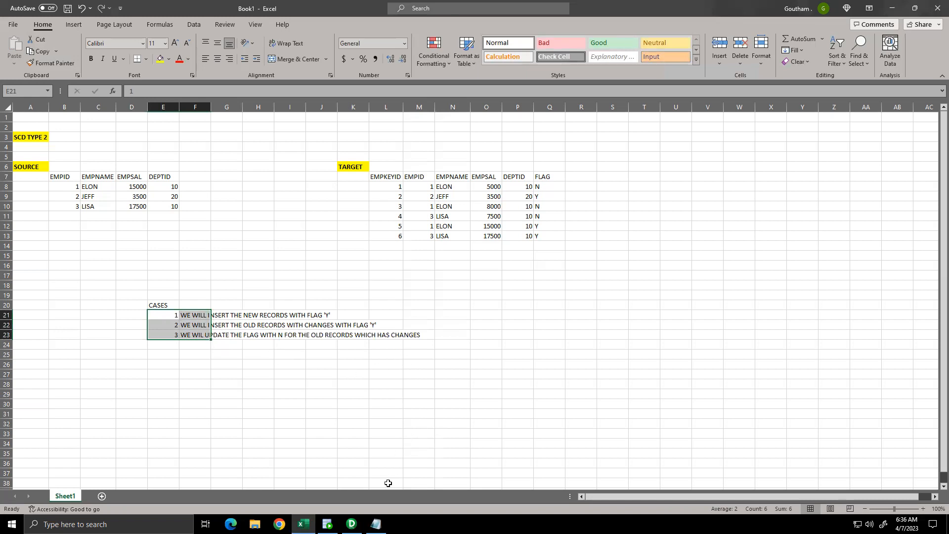
Step: Switch to Informatica PowerCenter Designer and review the EMPSRC source and the EMPTGT_FLAG_SCD_TYPE2 target definitions
left_click(351, 524)
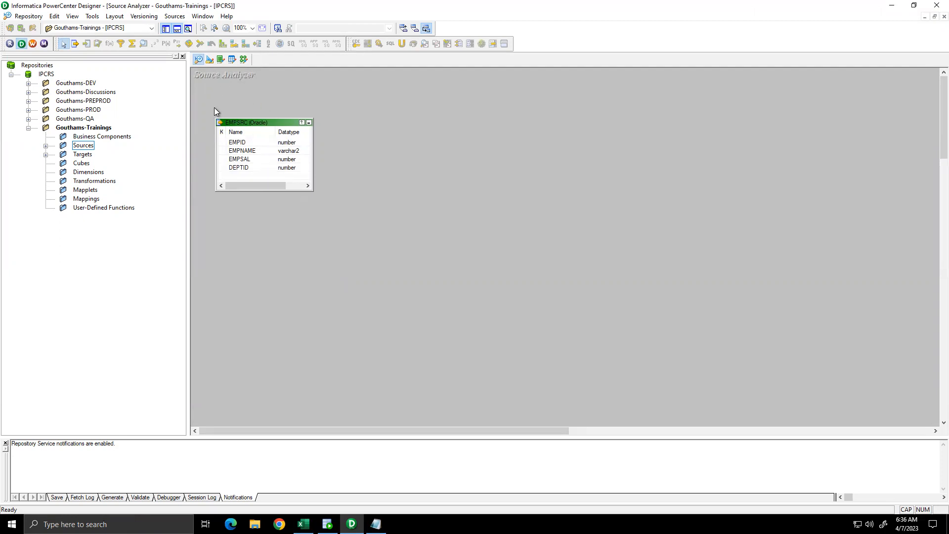
left_click(209, 59)
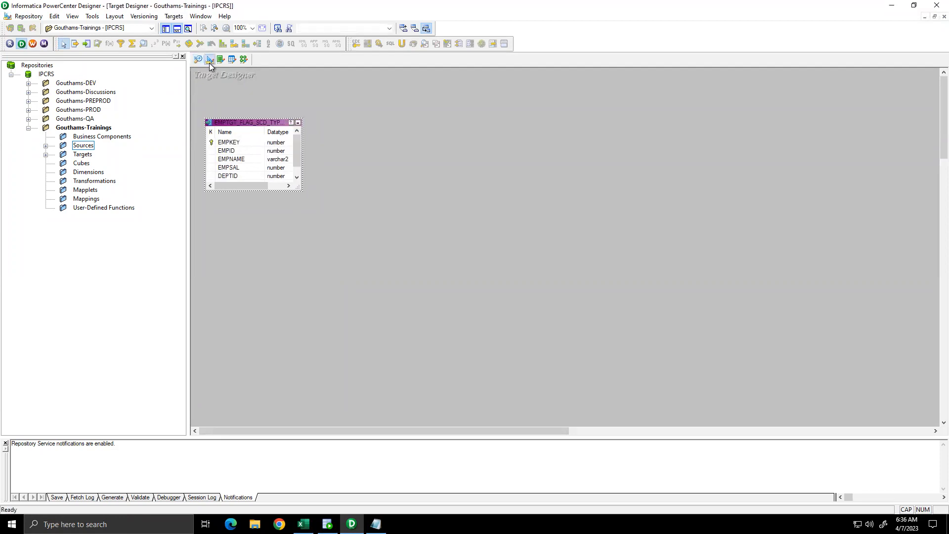
left_click(200, 62)
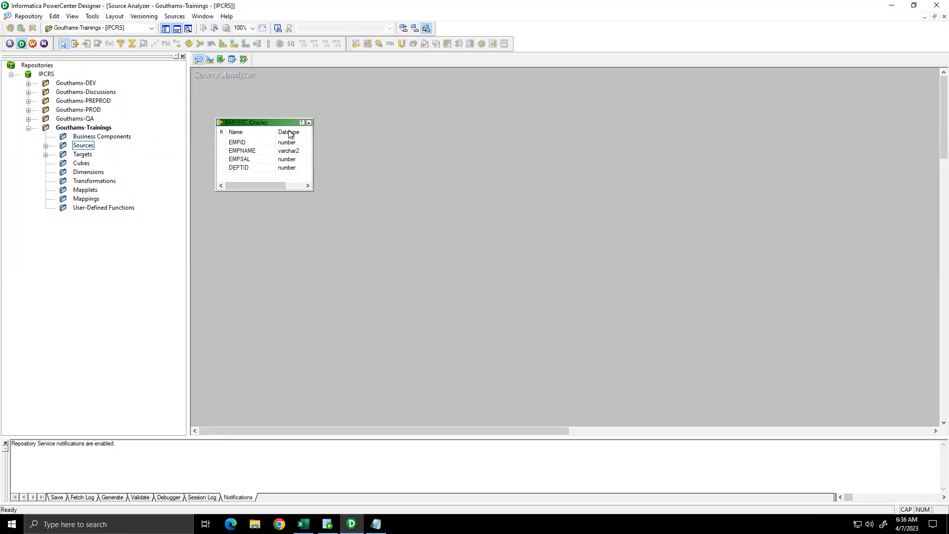
left_click(214, 63)
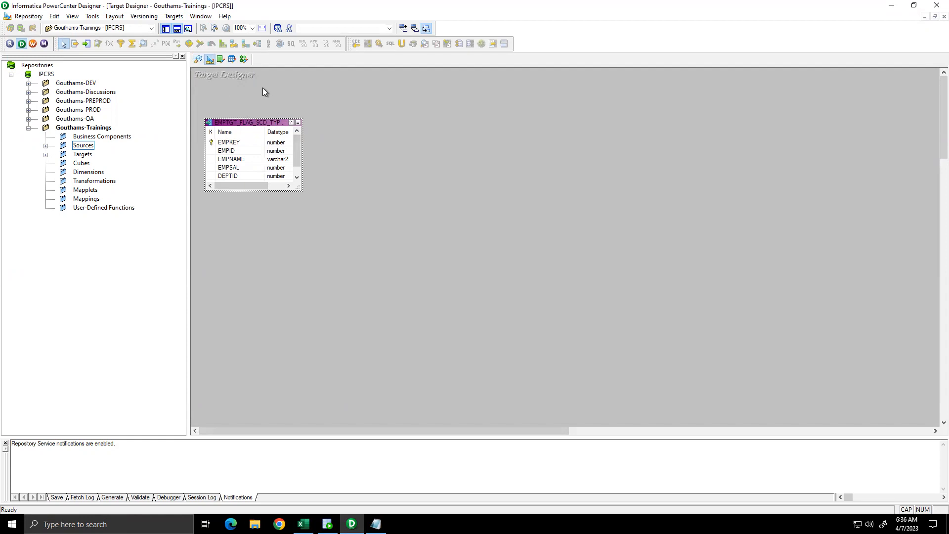
Step: Create a new mapping named m_SCD_TYPE2_USING_FLAGS in the Mapping Designer
left_click(245, 61)
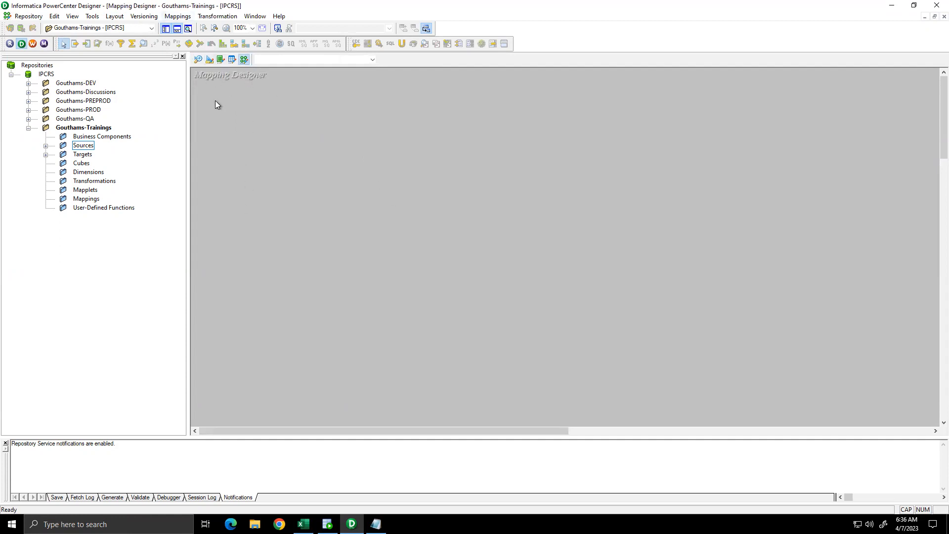
left_click(191, 18)
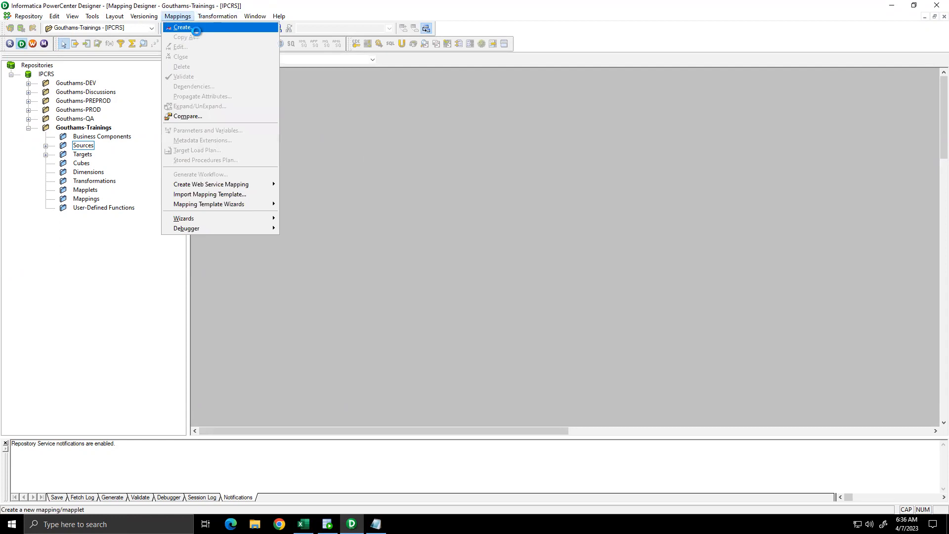
left_click(194, 29)
type("m")
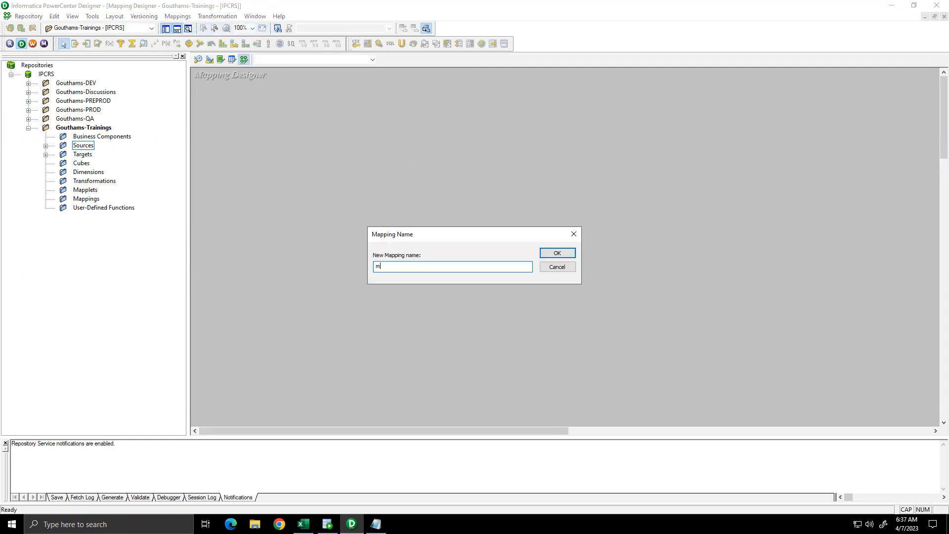
type("_SCD_TYPE2_USING_FLAGS")
left_click(549, 254)
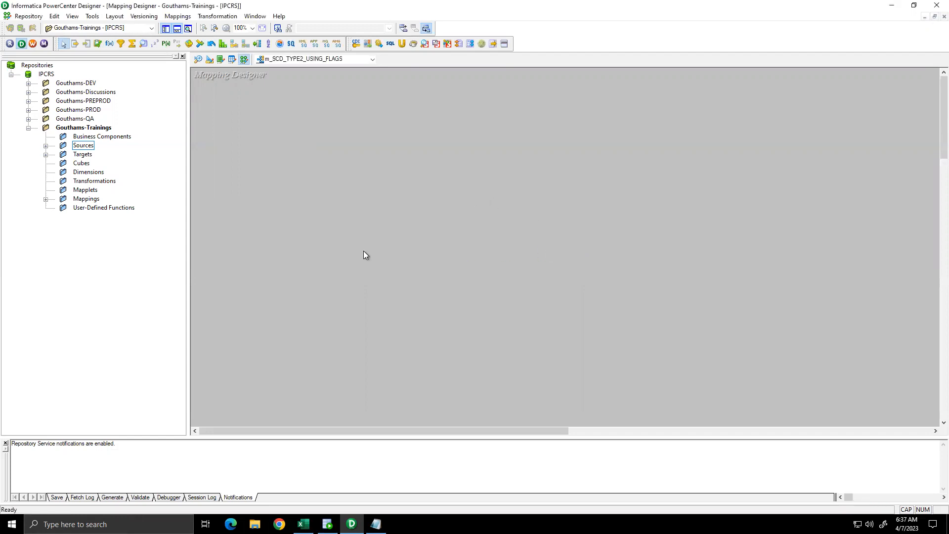
Step: Add the EMPSRC source from SRCDB to the mapping along with its source qualifier
left_click(46, 153)
left_click(45, 146)
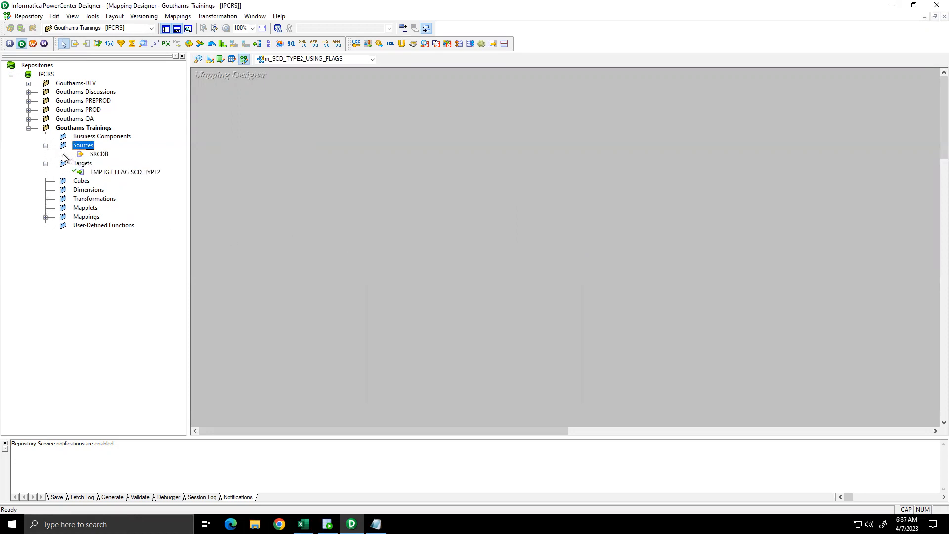
left_click(63, 154)
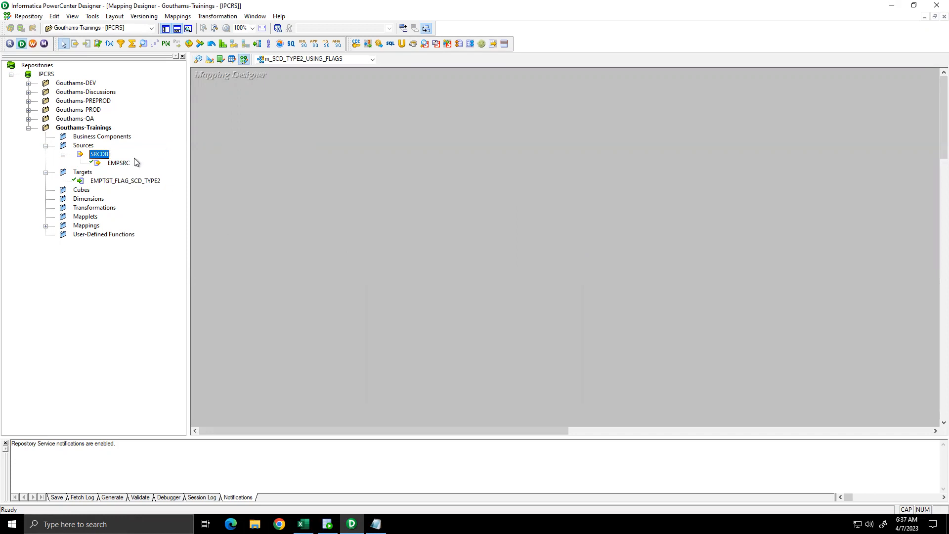
left_click_drag(118, 163, 262, 173)
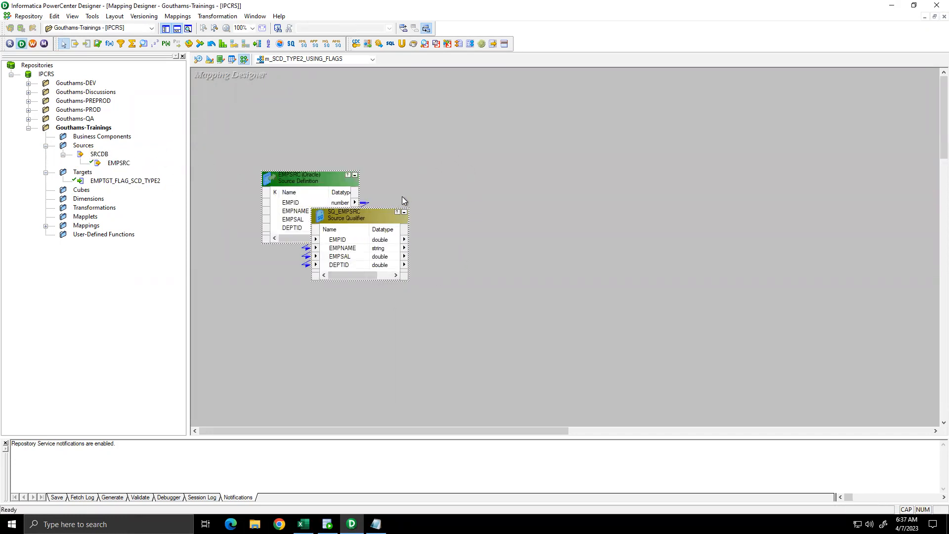
Step: Place three instances of the EMPTGT_FLAG_SCD_TYPE2 target in a vertical column, well apart from the source
left_click_drag(142, 185, 689, 114)
left_click_drag(144, 182, 712, 234)
left_click_drag(119, 184, 720, 333)
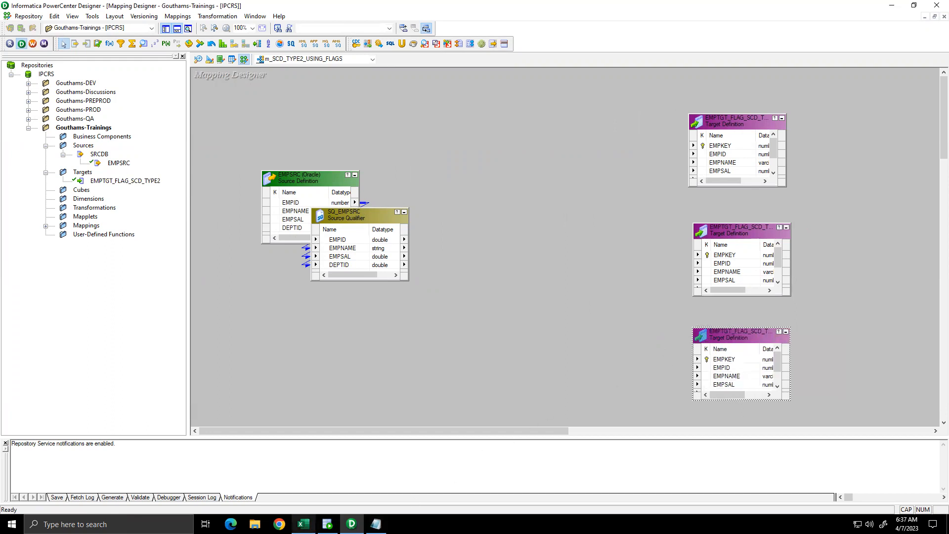
Step: Switch to Excel to review cases 1 and 2 in E21:E22, and return to Informatica PowerCenter Designer
left_click(304, 523)
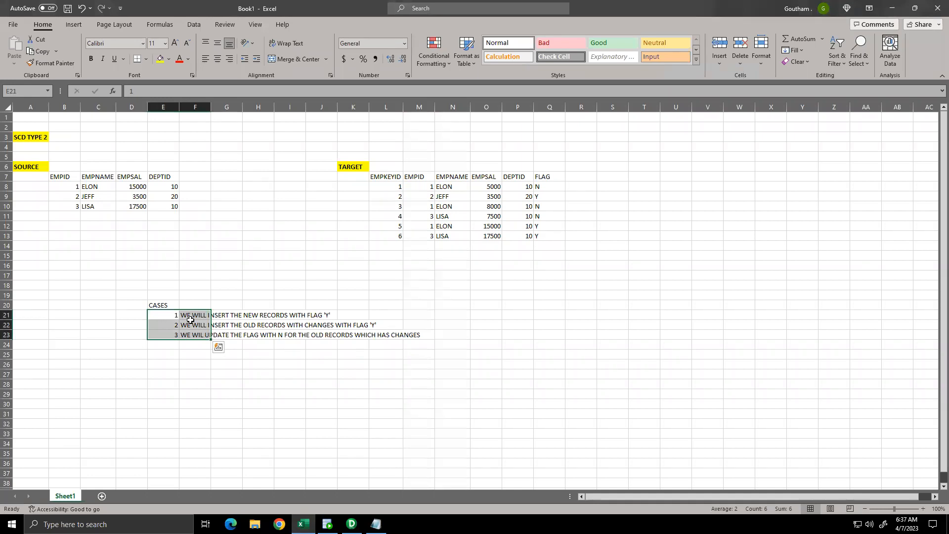
left_click(169, 317)
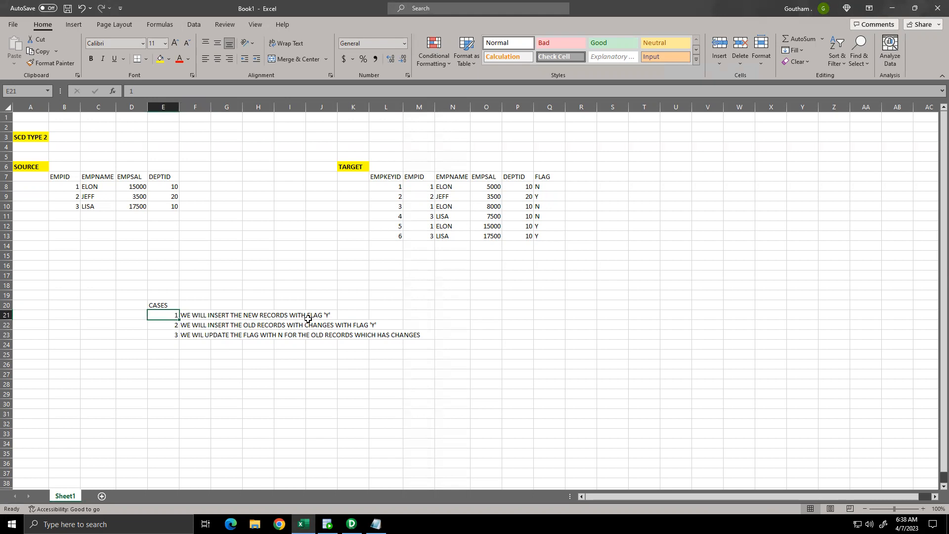
left_click(170, 325)
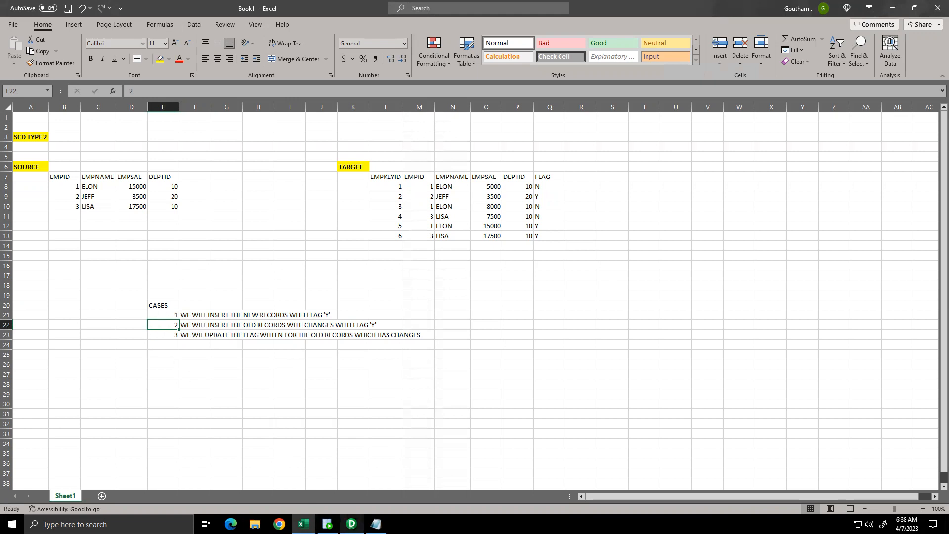
left_click(352, 524)
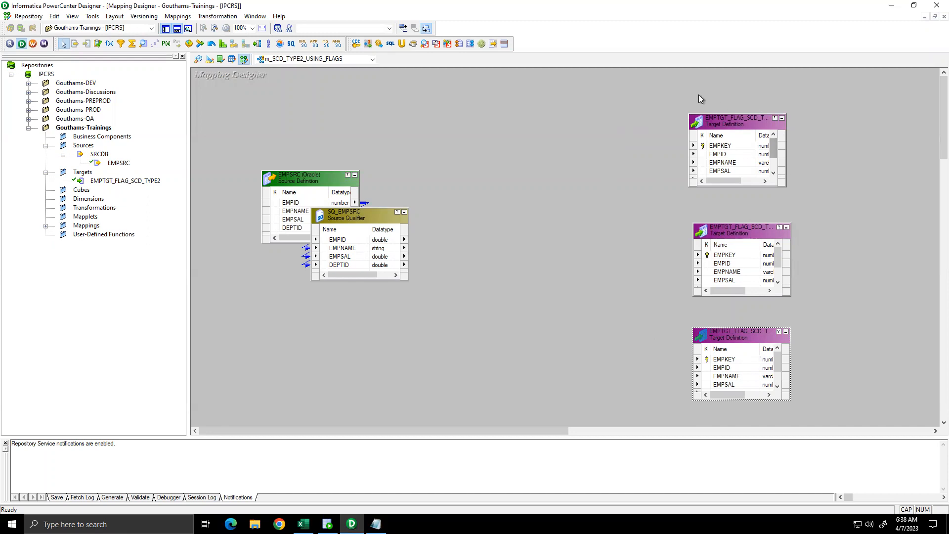
Step: Switch to Oracle SQL Developer and run SELECT * FROM EMPSRC on the SRCDB connection to examine the source rows
left_click(328, 523)
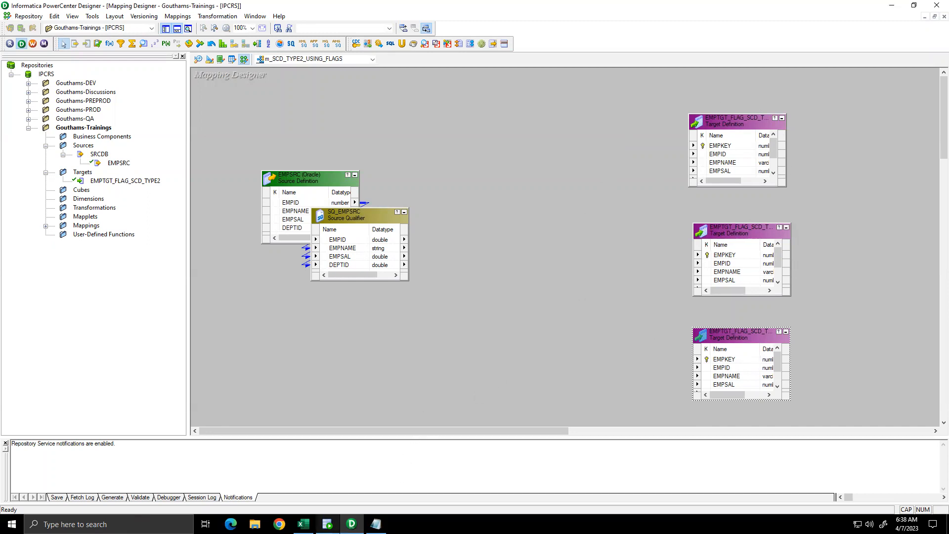
left_click_drag(292, 93, 149, 91)
key("ctrl+Return")
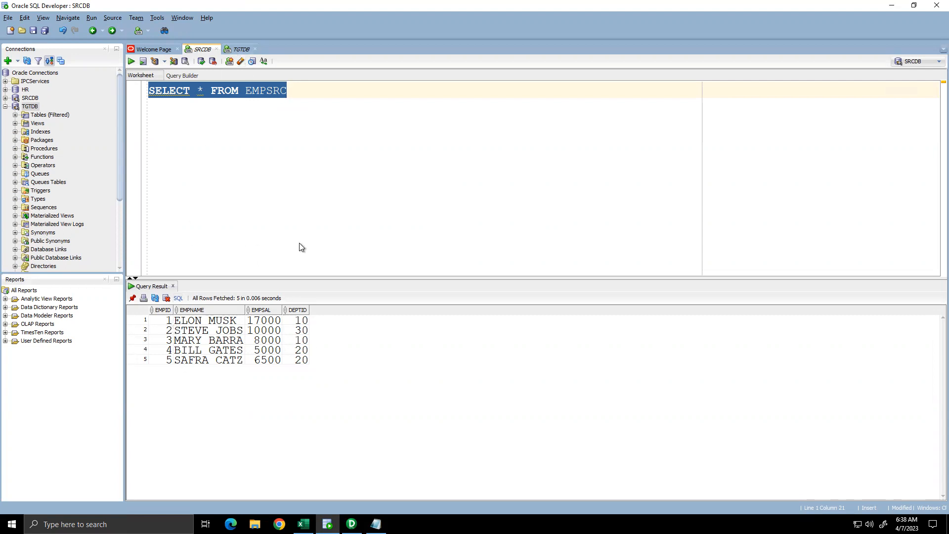
Step: Run SELECT * FROM EMPTGT_FLAG_SCD_TYPE2 on the TGTDB connection to check the target table's contents
left_click(238, 52)
left_click(421, 92)
left_click_drag(421, 91, 364, 92)
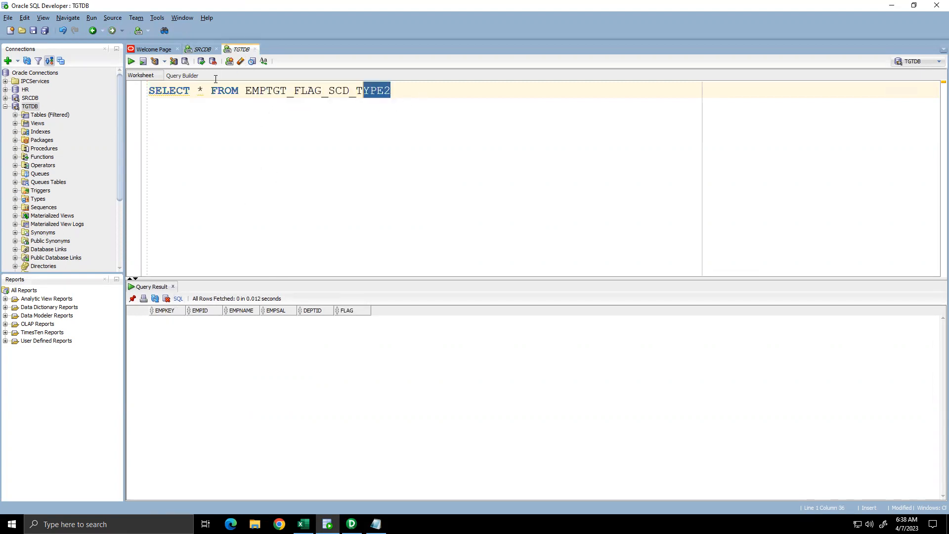
left_click_drag(216, 79, 146, 85)
left_click(131, 62)
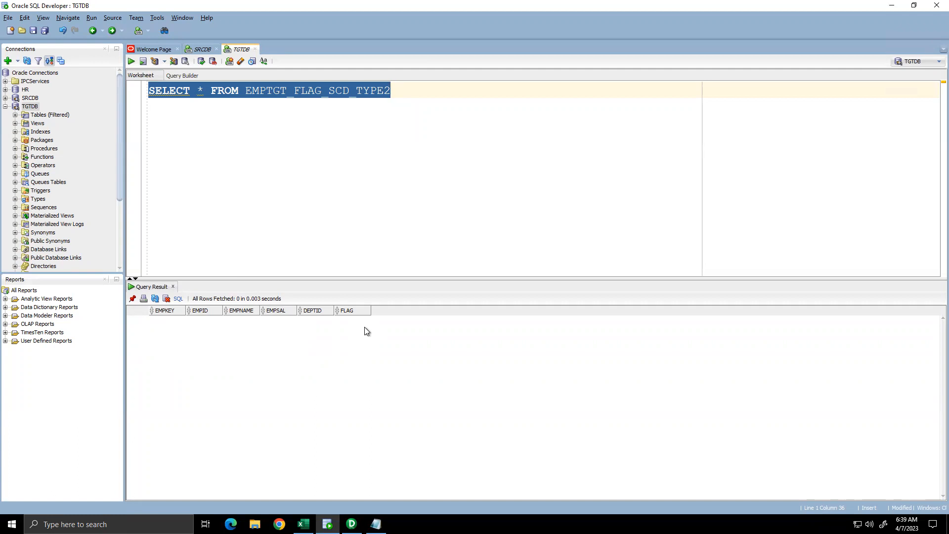
Step: Switch to Informatica PowerCenter Designer and add a Lookup transformation based on the EMPTGT_FLAG_SCD_TYPE2 target table
left_click(351, 524)
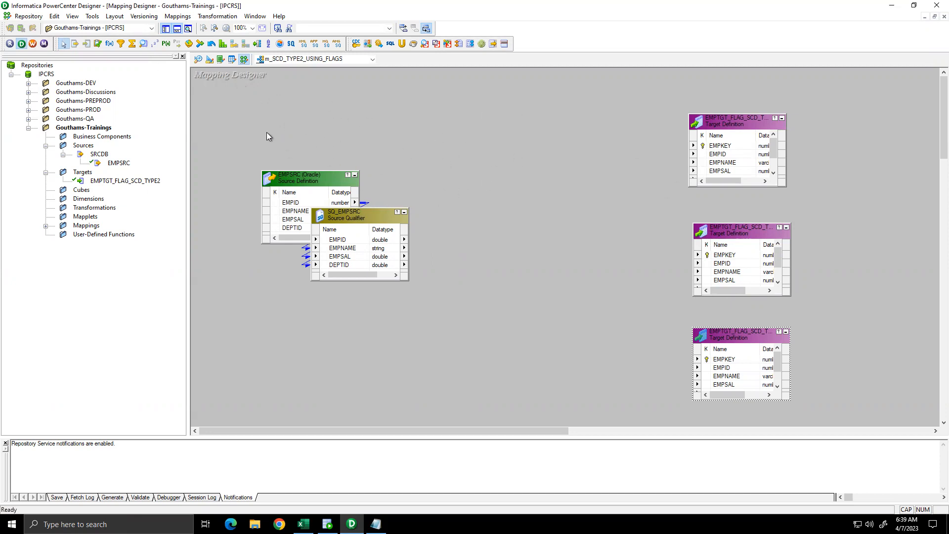
left_click(143, 46)
left_click(448, 124)
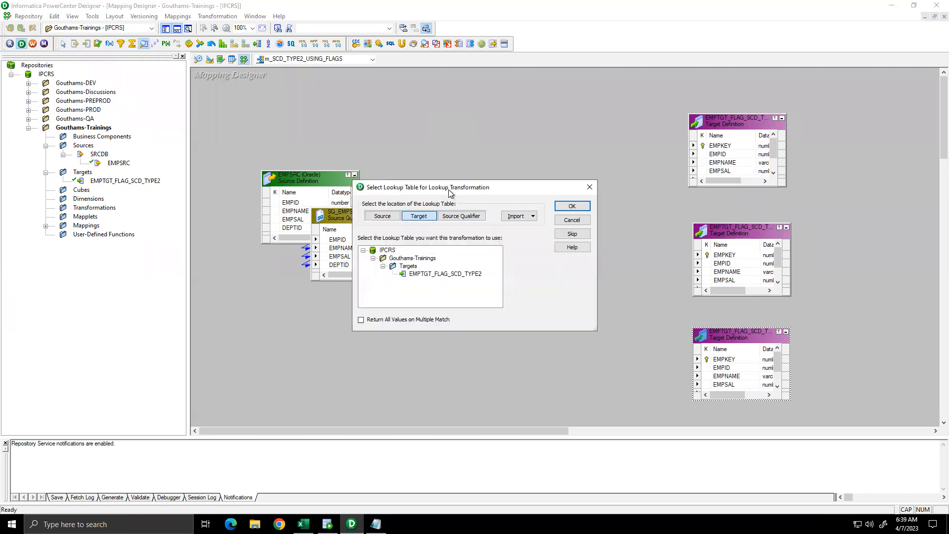
left_click_drag(459, 186, 509, 153)
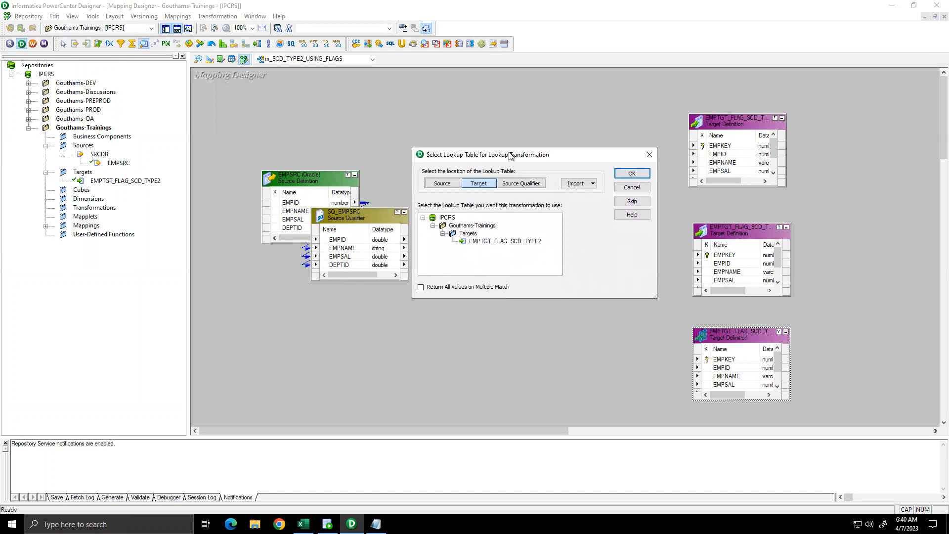
left_click(529, 241)
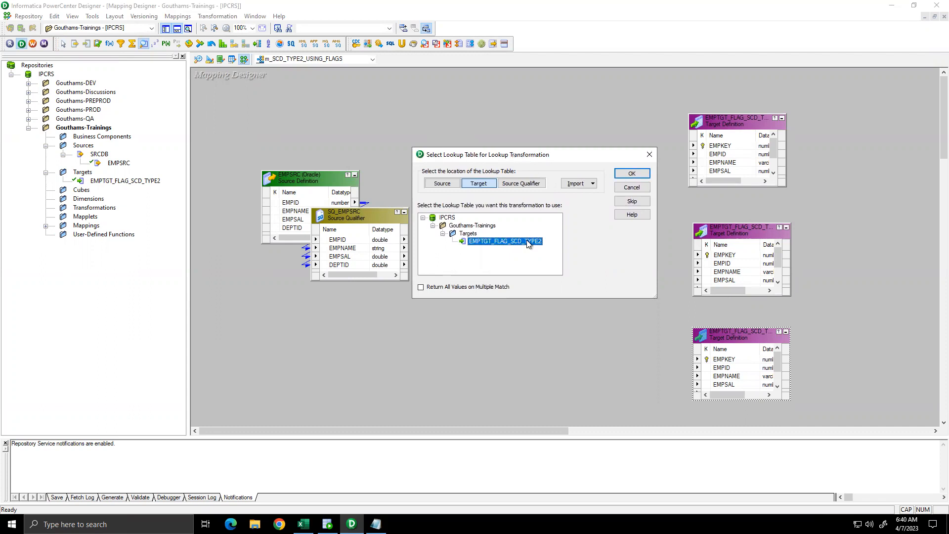
left_click(631, 174)
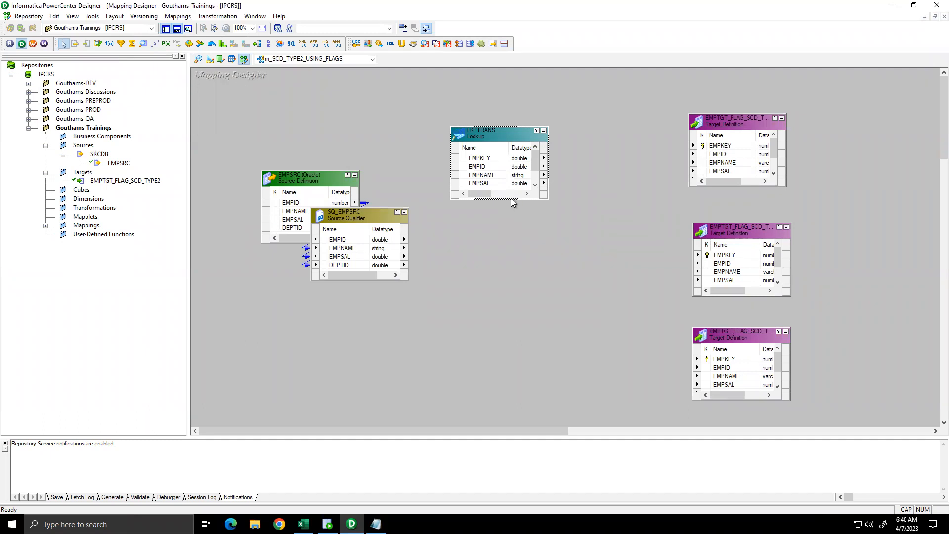
Step: Enlarge the lookup, link EMPID from SQ_EMPSRC into it, and rename the linked port as in_EMPID
left_click_drag(511, 198, 512, 255)
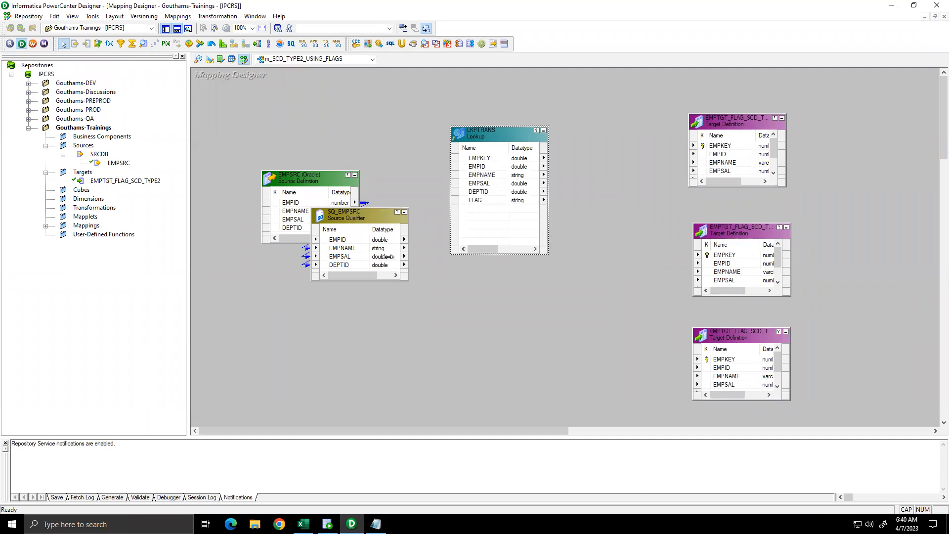
left_click_drag(336, 243, 493, 231)
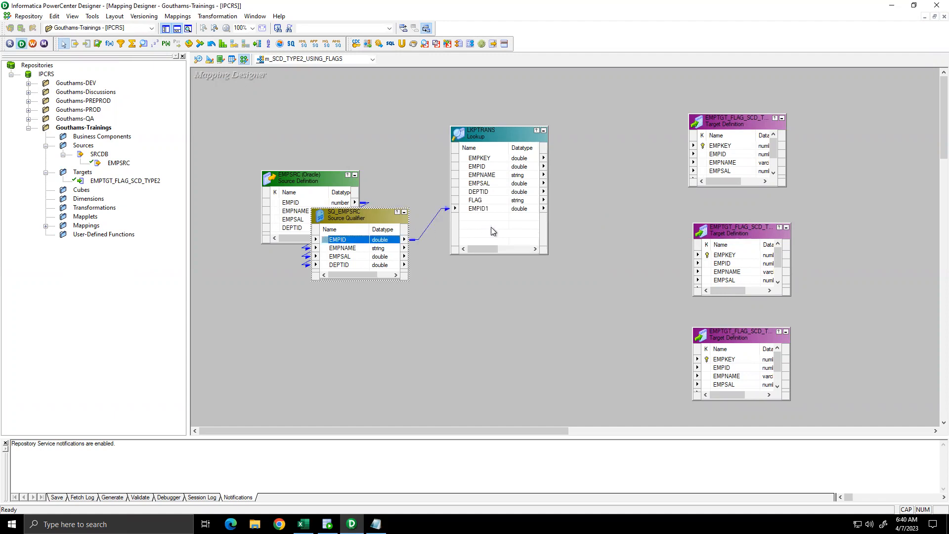
double_click(491, 210)
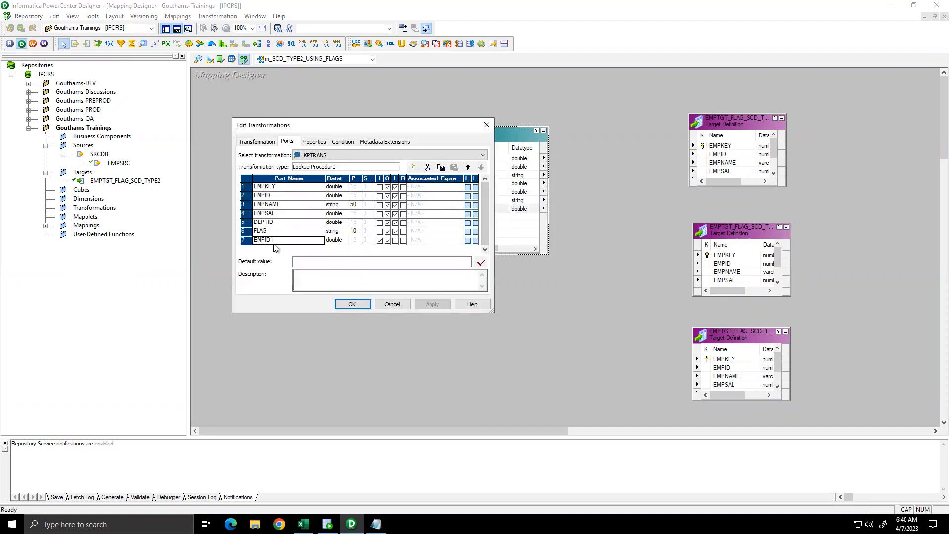
left_click(275, 240)
key("BackSpace")
key("Home")
type("in_")
Step: Add the lookup condition EMPID = in_EMPID and apply it to the lookup transformation
left_click(343, 142)
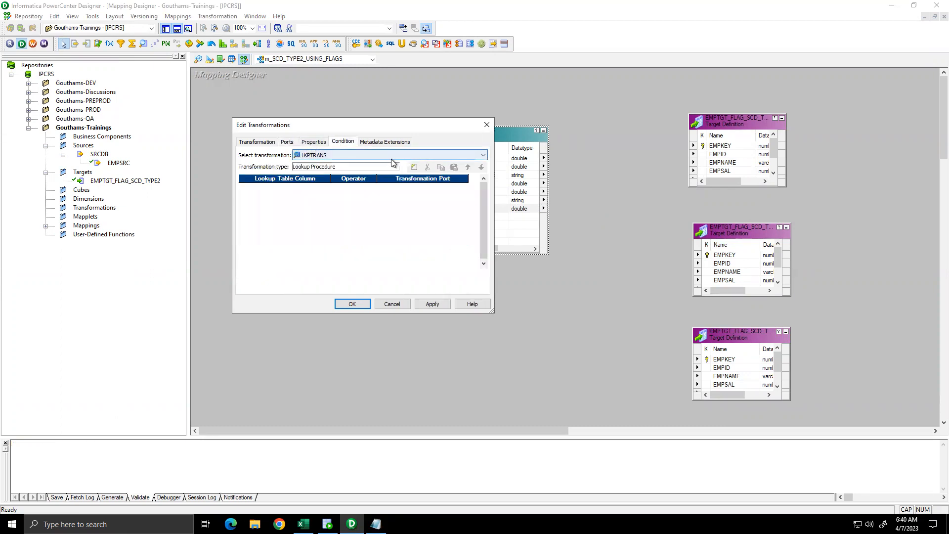
left_click(414, 171)
left_click(298, 188)
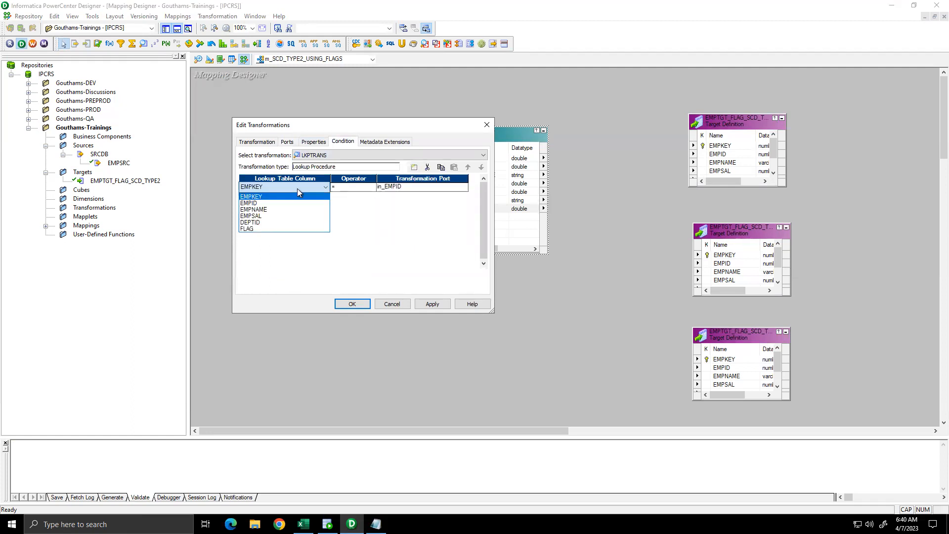
left_click(281, 203)
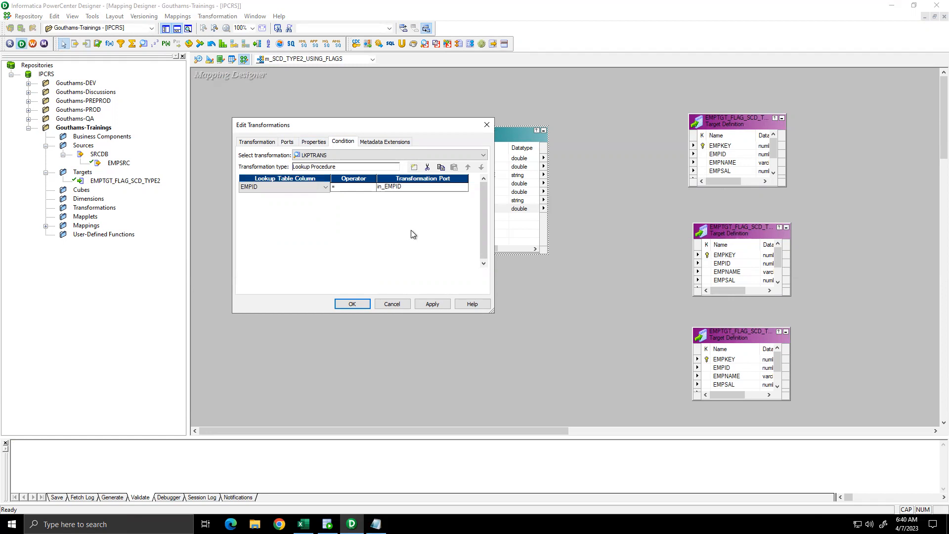
left_click(432, 305)
left_click(351, 304)
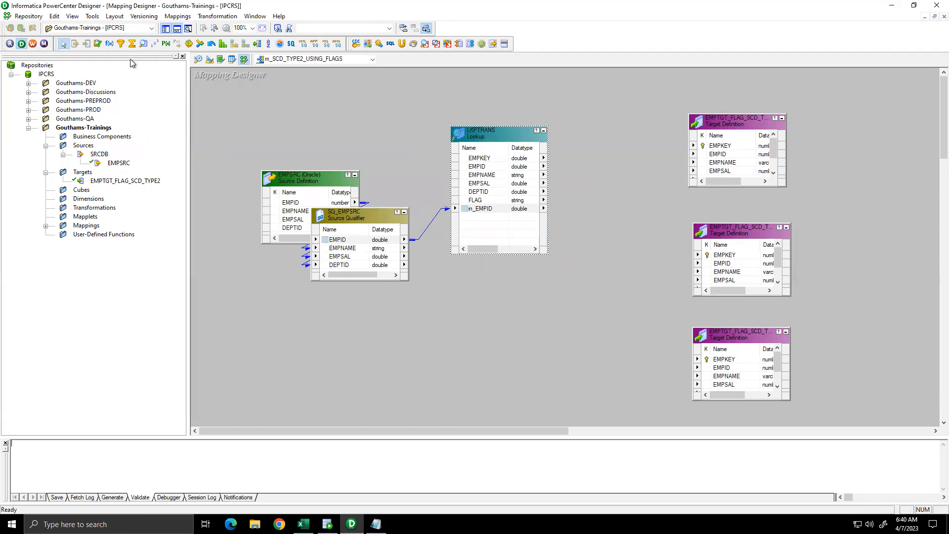
Step: Hide the repository navigator and move the three target instances farther away from the lookup to free up workspace
left_click(165, 28)
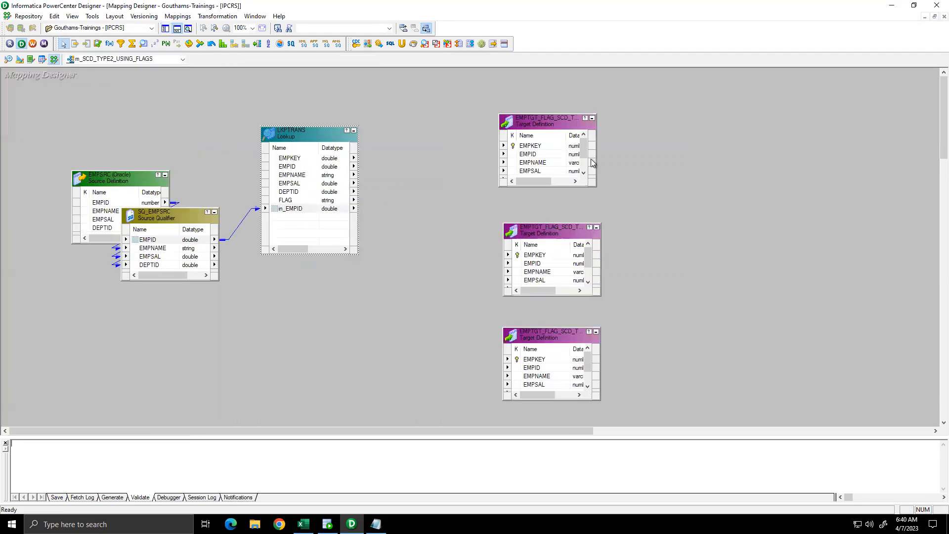
left_click_drag(560, 122, 848, 115)
left_click(602, 228)
left_click_drag(603, 228, 888, 208)
left_click_drag(567, 335, 861, 316)
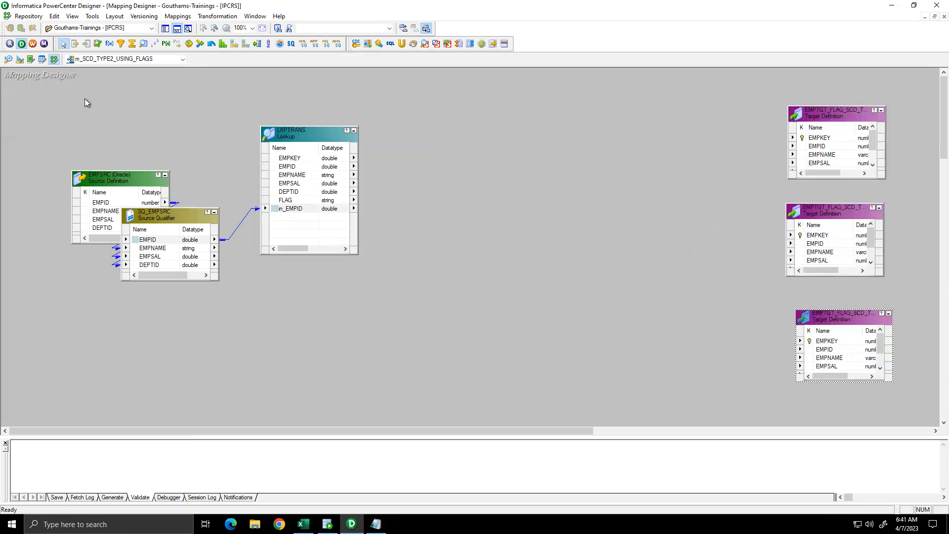
Step: Add two Expression transformations, one beside the lookup near the upper edge and one below it
left_click(109, 44)
left_click_drag(437, 102, 456, 150)
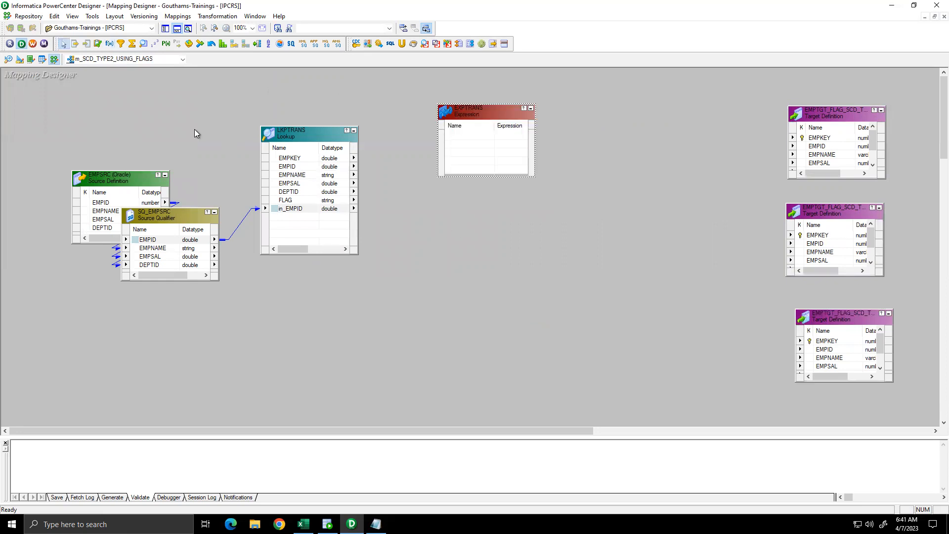
left_click(109, 44)
left_click(386, 291)
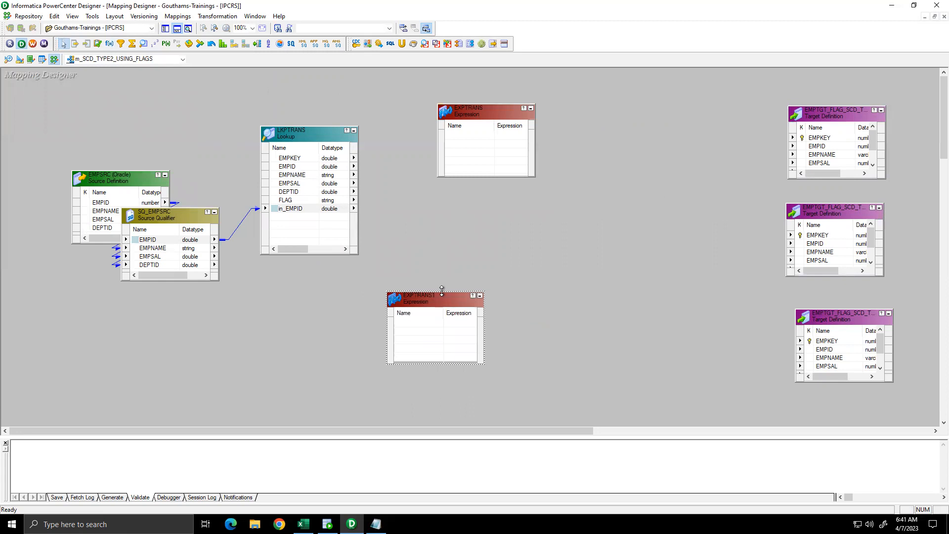
Step: Link EMPID, EMPNAME, EMPSAL and DEPTID from SQ_EMPSRC to the lower expression
left_click(140, 241)
left_click_drag(139, 242, 447, 349)
key("ctrl+a")
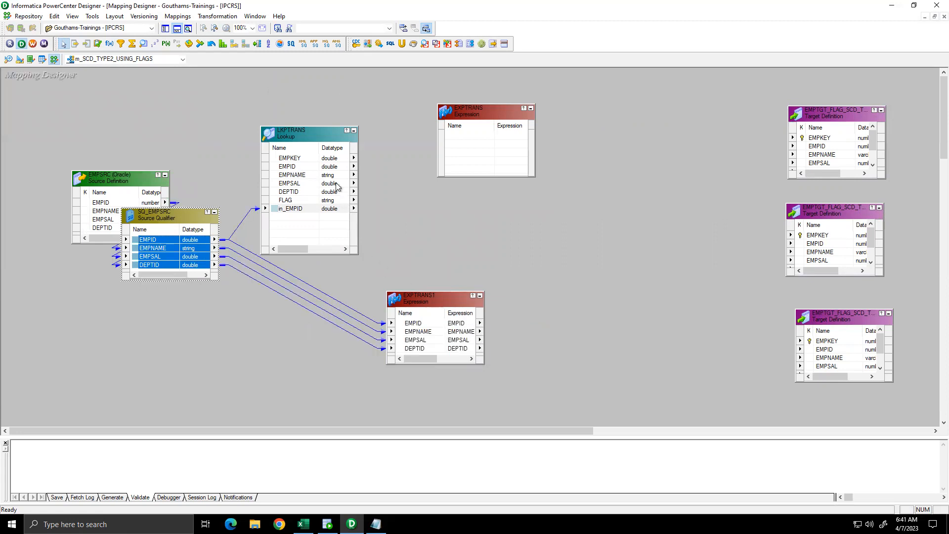
Step: Link EMPKEY, EMPID, EMPNAME, EMPSAL, DEPTID and FLAG from the lookup to the upper expression and enlarge it to show all ports
left_click(283, 159)
left_click_drag(279, 169, 284, 202)
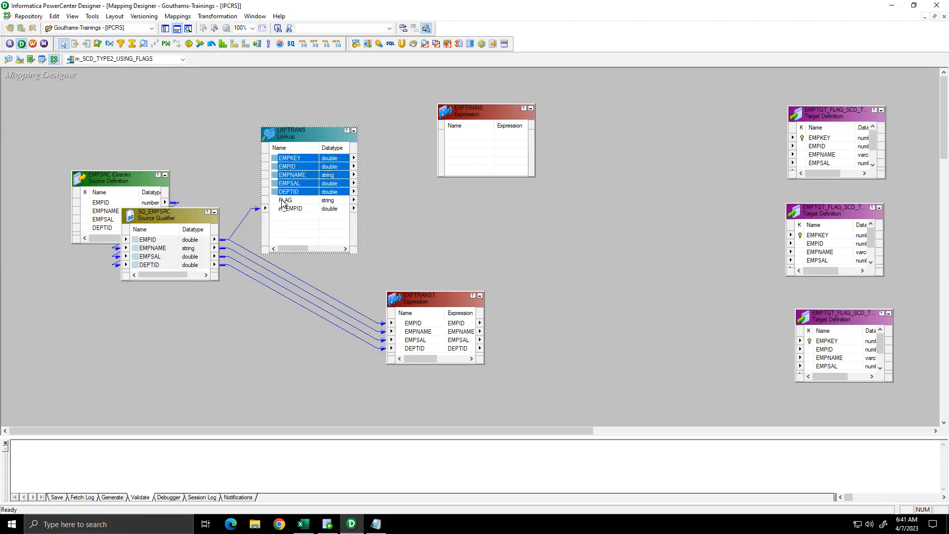
left_click_drag(278, 163, 471, 146)
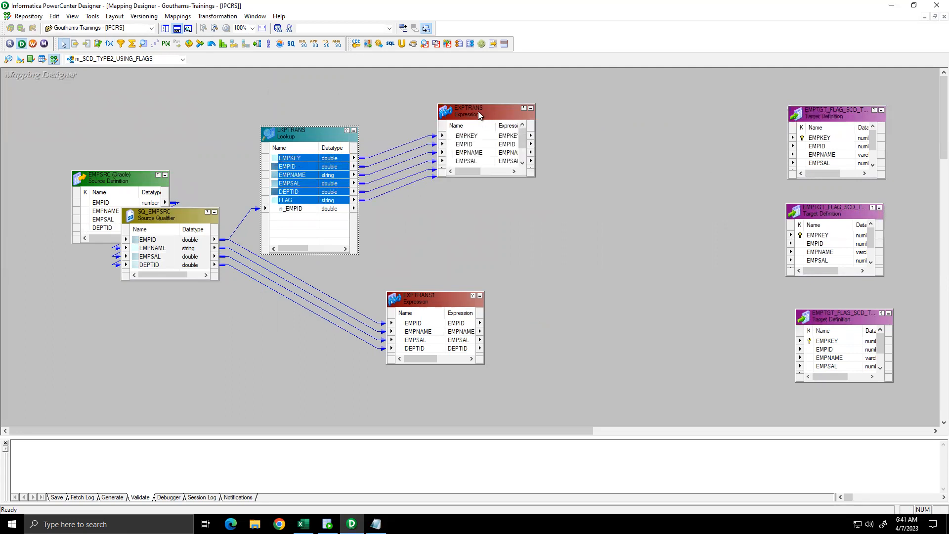
left_click_drag(477, 104, 477, 81)
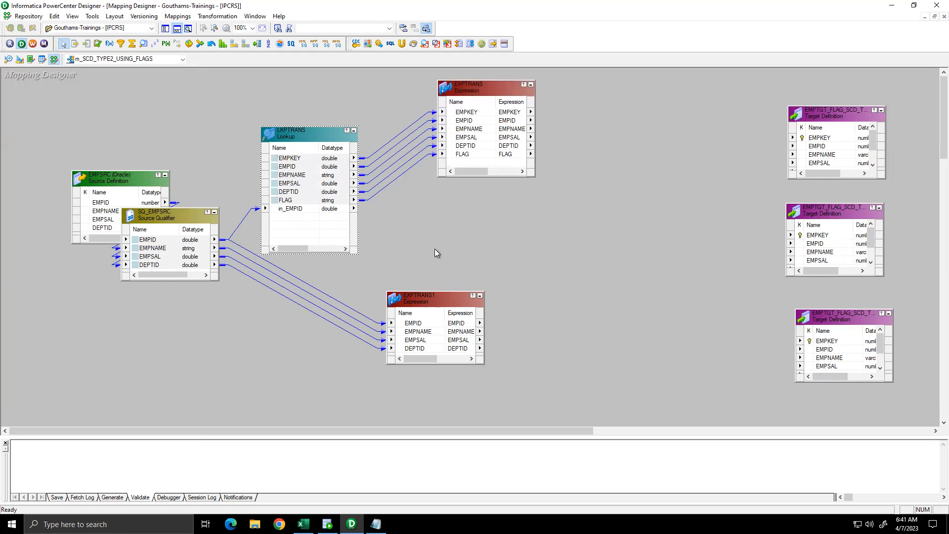
Step: Rename the lower expression, which receives the source qualifier ports, as EXPTRANS_SRC
double_click(437, 298)
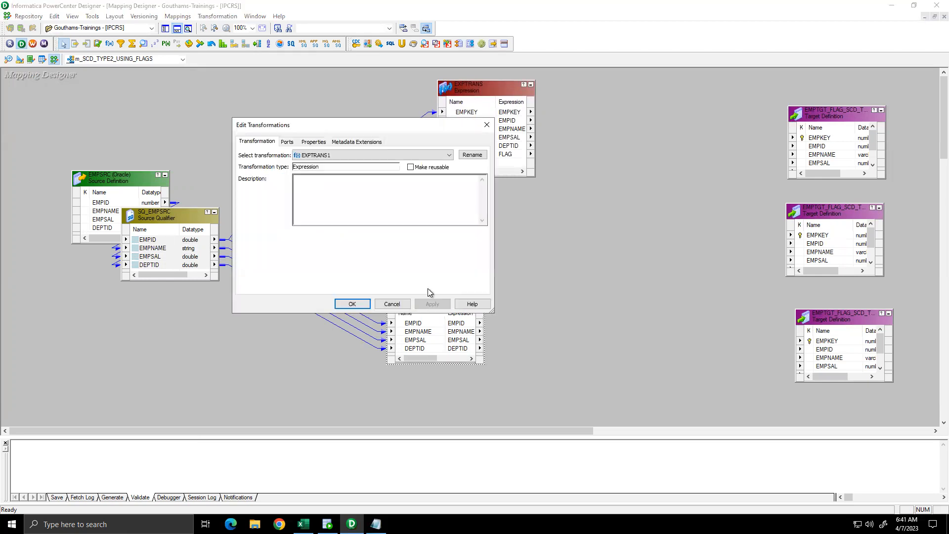
left_click_drag(318, 123, 465, 225)
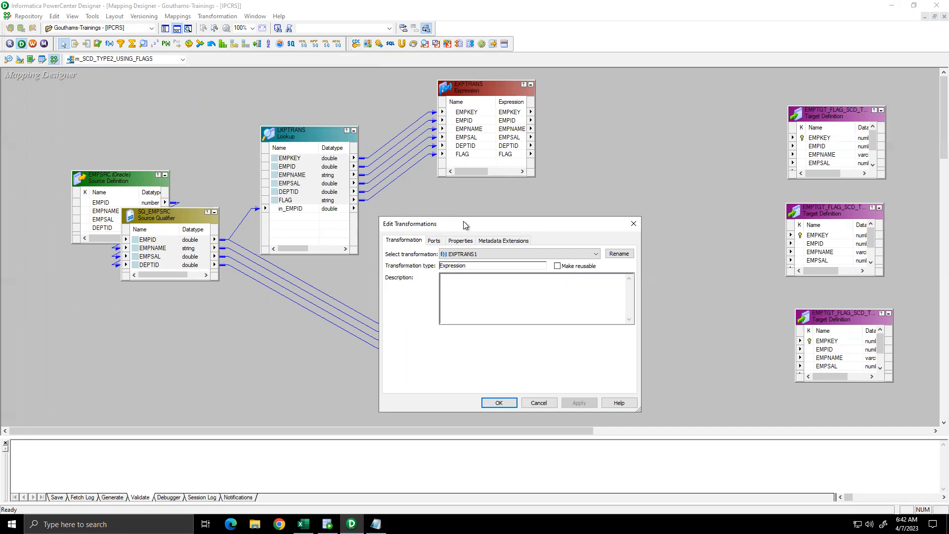
left_click(610, 255)
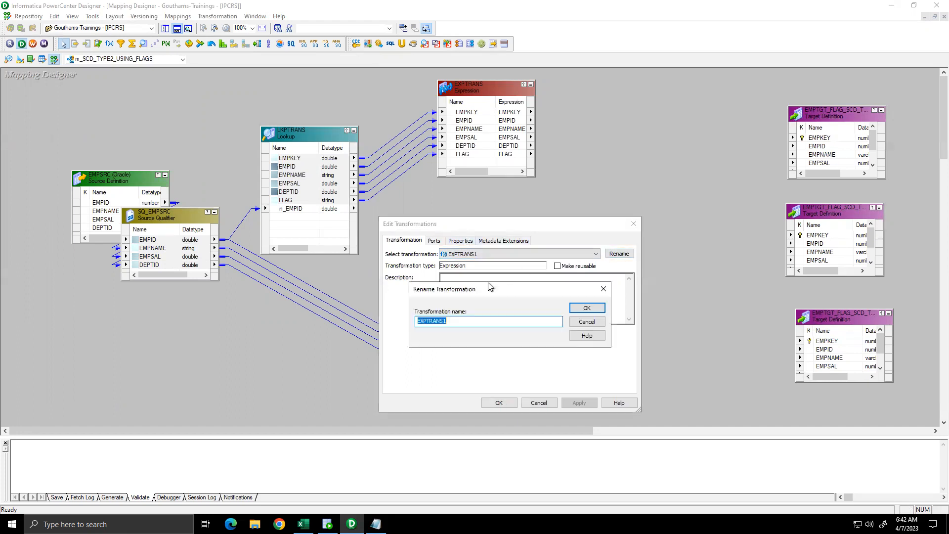
left_click(458, 322)
key("BackSpace")
type("_src")
key("BackSpace")
key("BackSpace")
key("BackSpace")
type("SRC")
left_click(574, 308)
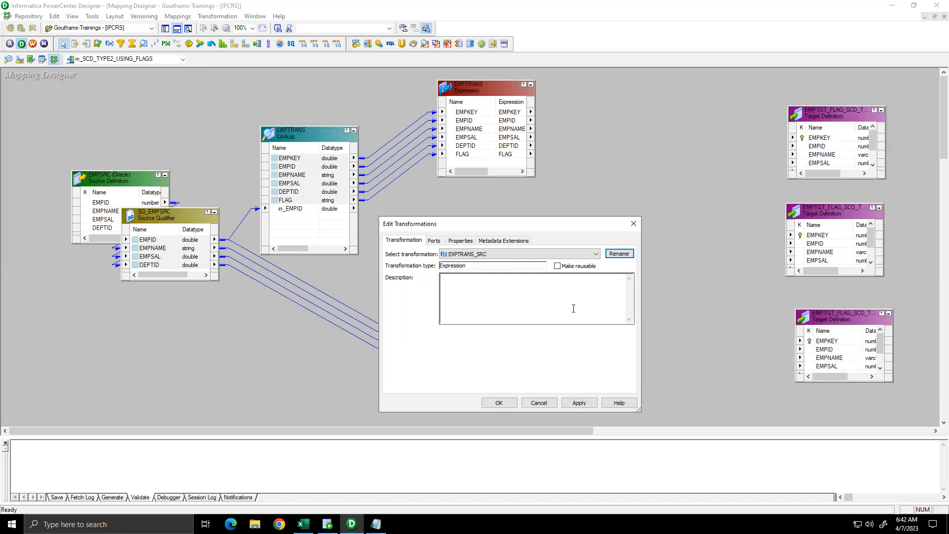
Step: Add an output-only string port named out_MD5_SRC with precision 1000 after DEPTID in EXPTRANS_SRC
left_click(434, 241)
left_click(420, 313)
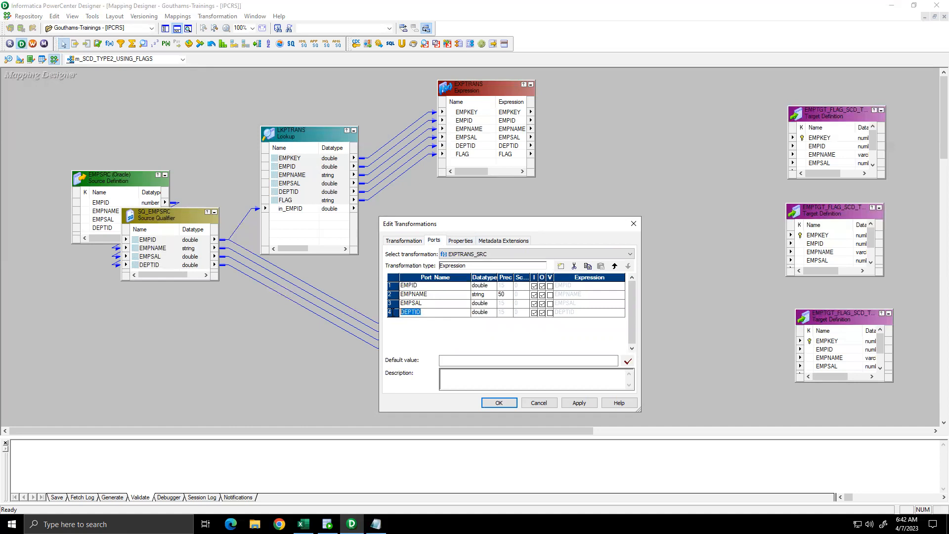
left_click(562, 266)
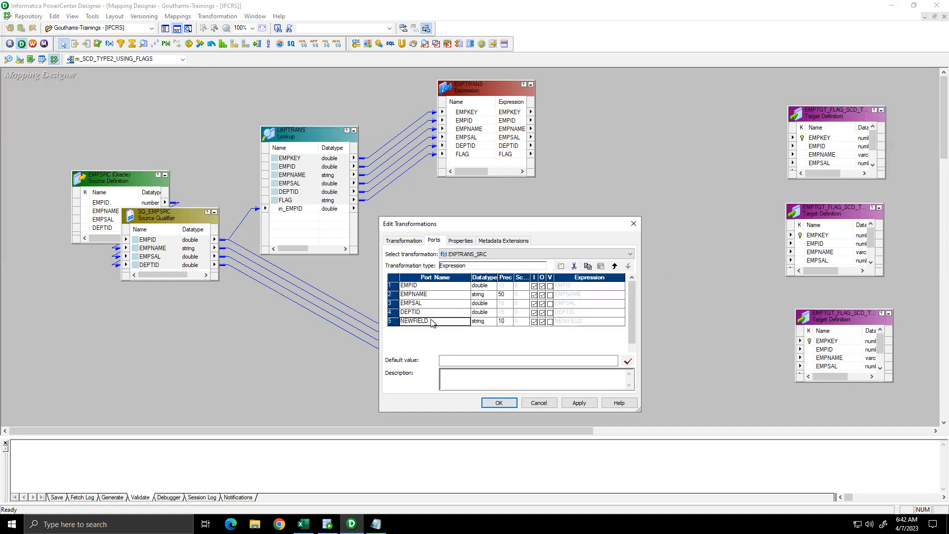
left_click(414, 322)
type("MD")
key("BackSpace")
key("BackSpace")
type("out_MD5_SRC")
left_click(504, 321)
type("0")
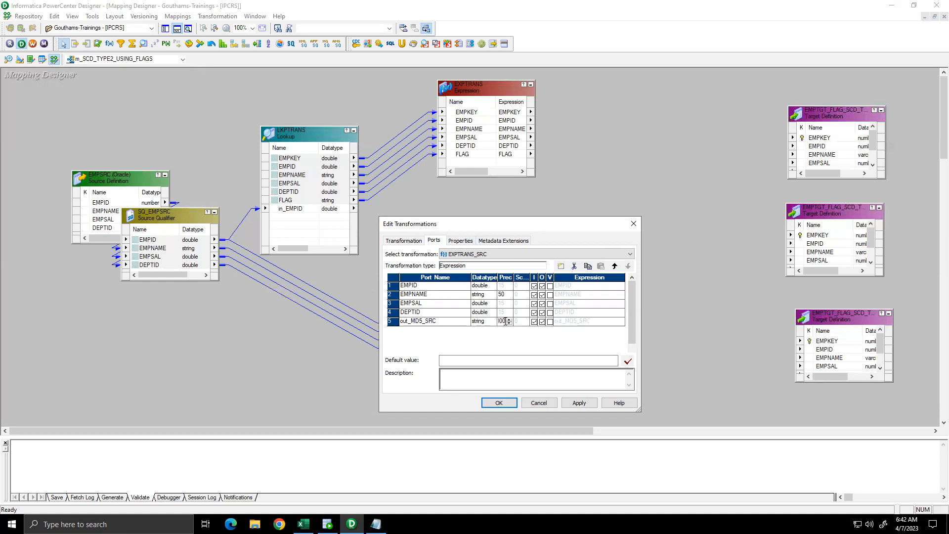
key("BackSpace")
left_click_drag(514, 277, 528, 278)
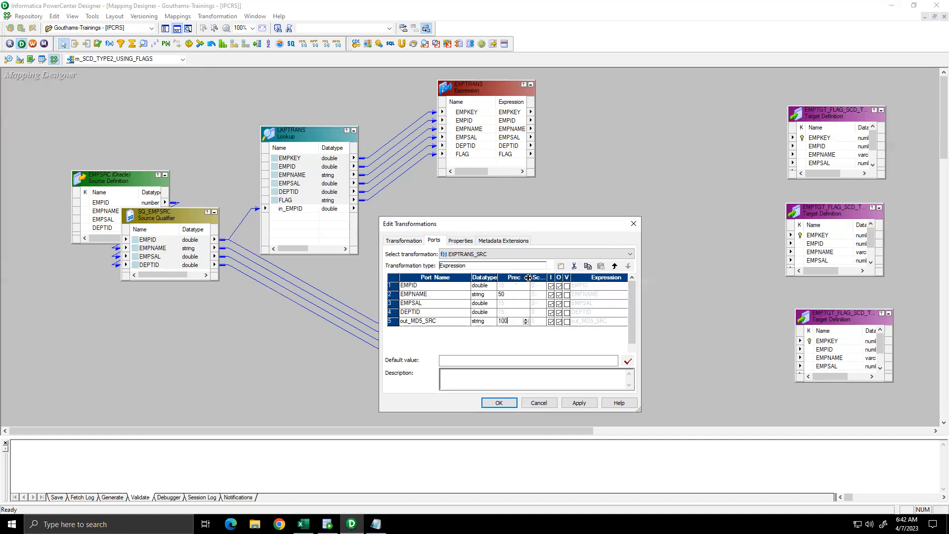
type("0")
left_click(551, 322)
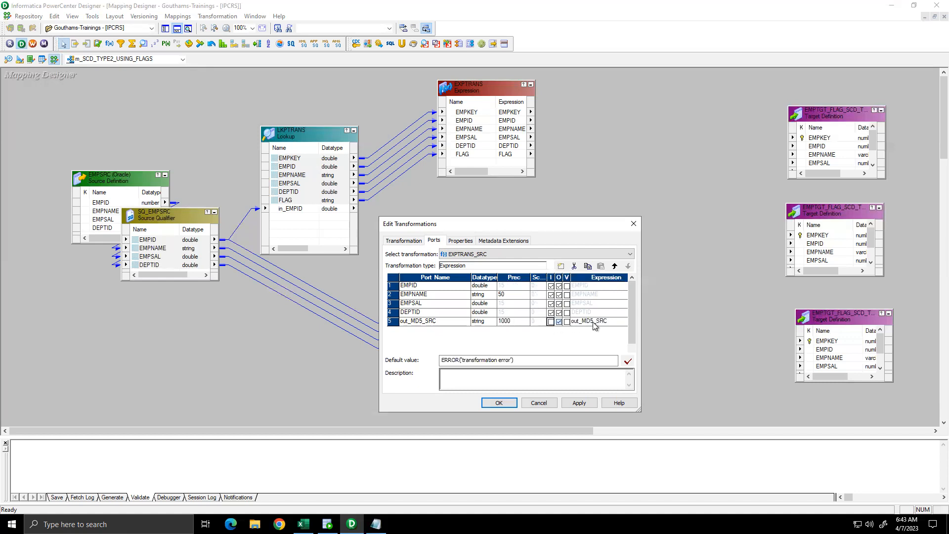
Step: Set the out_MD5_SRC expression to MD5(EMPNAME||EMPSAL||DEPTID) and validate it
left_click(618, 323)
left_click(567, 321)
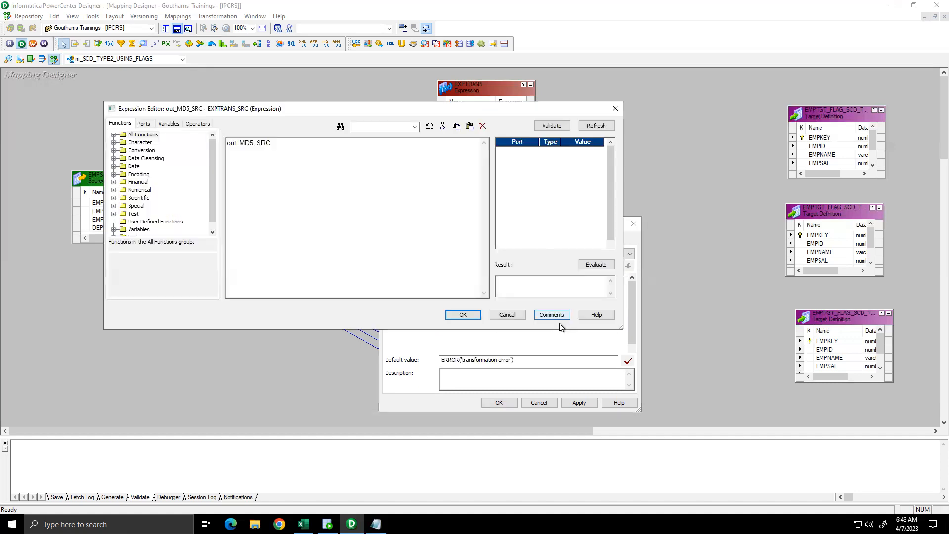
left_click_drag(334, 170, 197, 123)
type("MD")
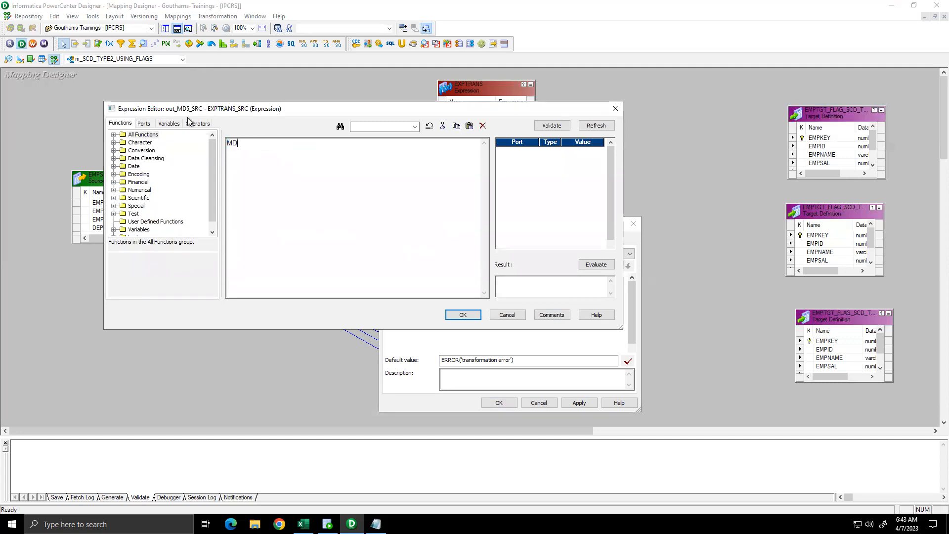
type("5()")
left_click(143, 124)
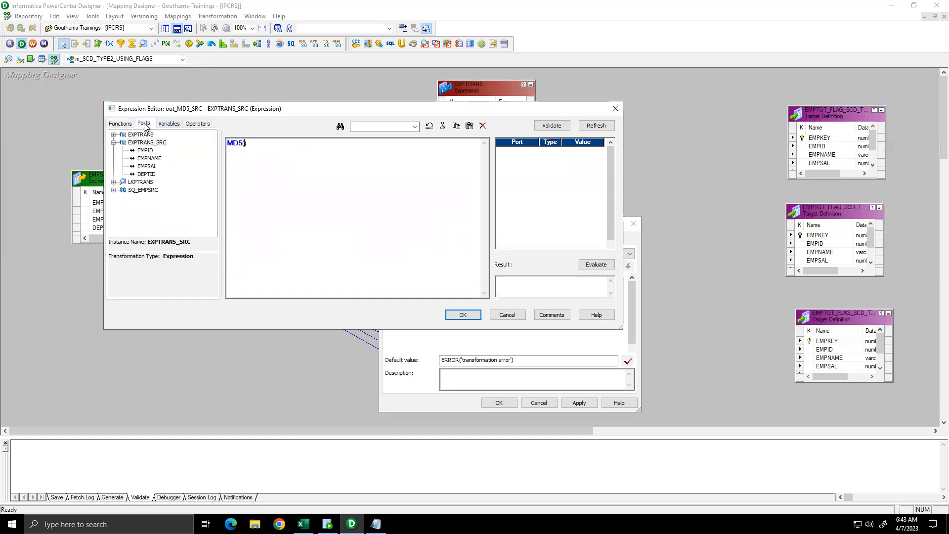
double_click(149, 158)
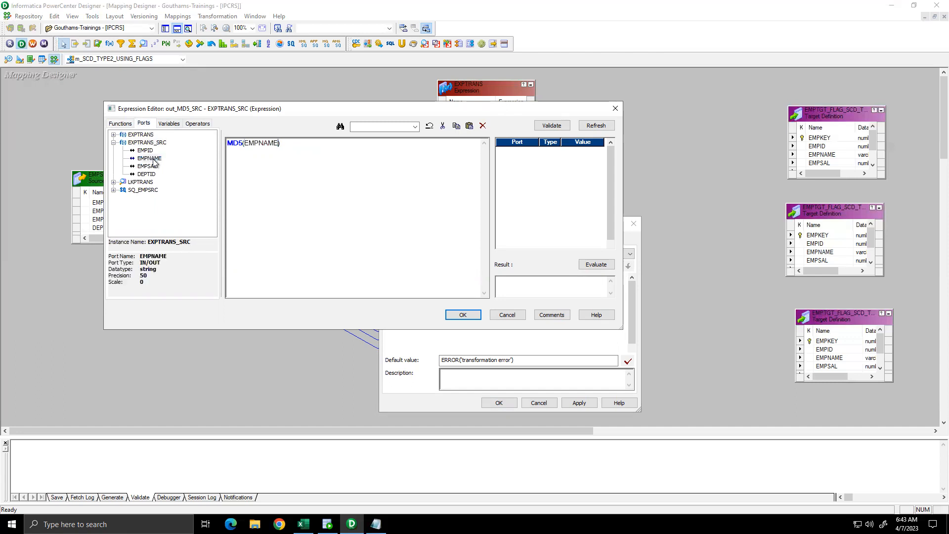
type("||")
double_click(147, 166)
type("||")
double_click(146, 174)
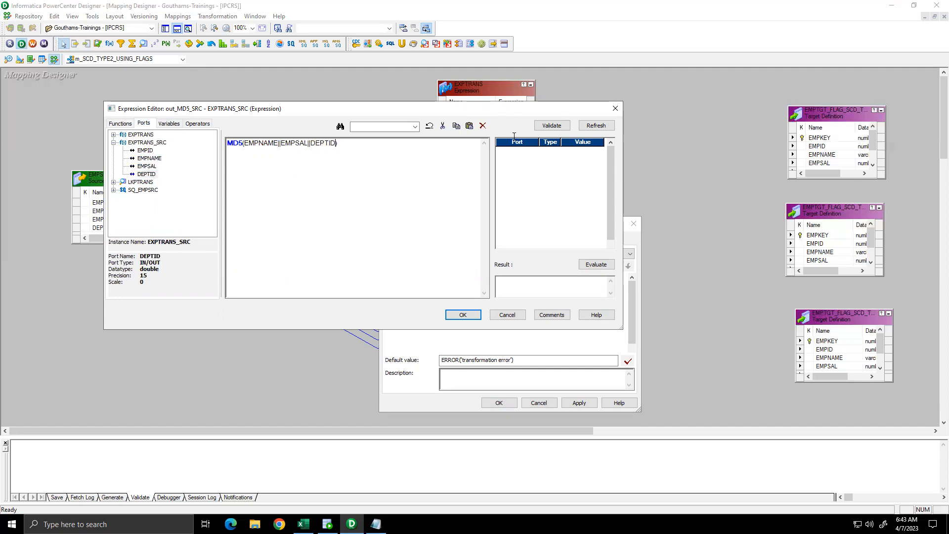
left_click(549, 127)
left_click(398, 242)
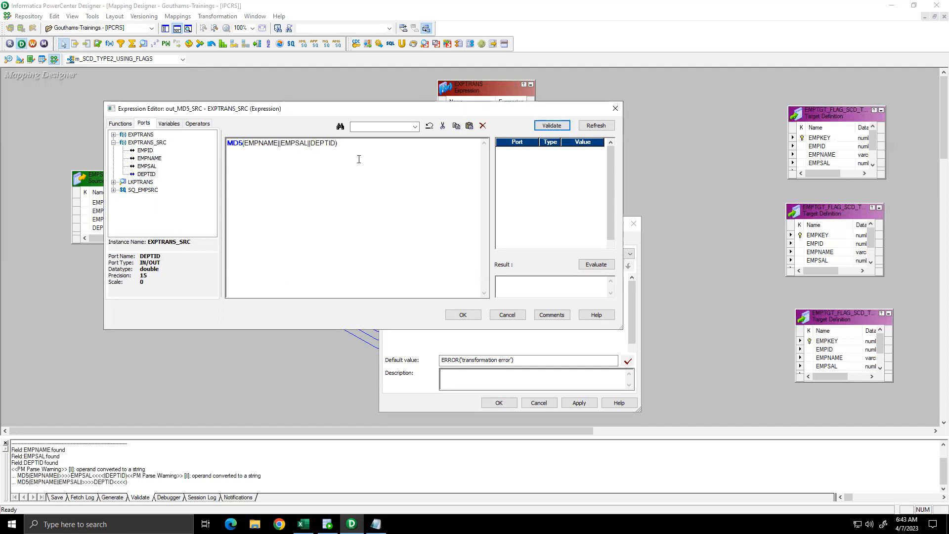
Step: Accept the expression and port changes, and enlarge EXPTRANS_SRC upward to show all its ports
left_click(465, 317)
left_click(499, 403)
left_click_drag(440, 293, 440, 242)
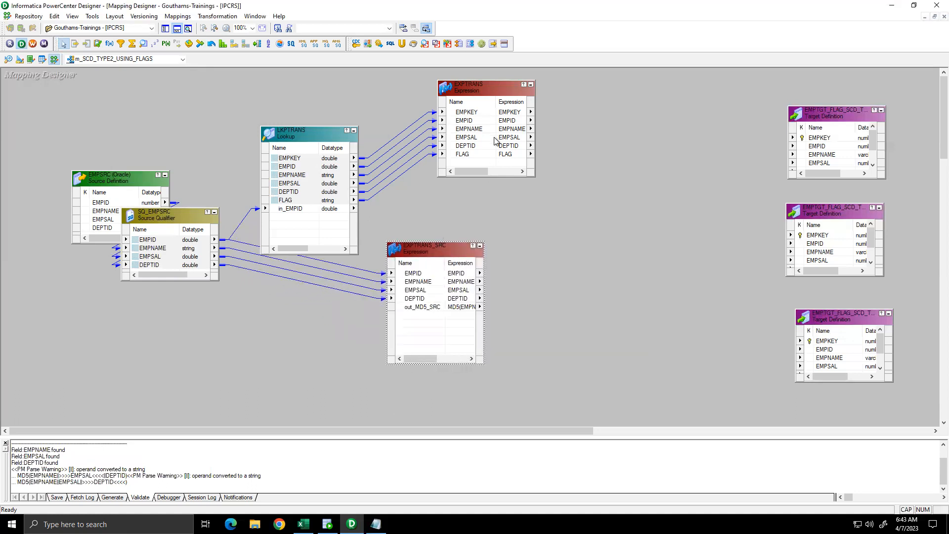
Step: Add an output-only string port named out_MD5_TGT with precision 1000 after FLAG in the upper expression
double_click(480, 92)
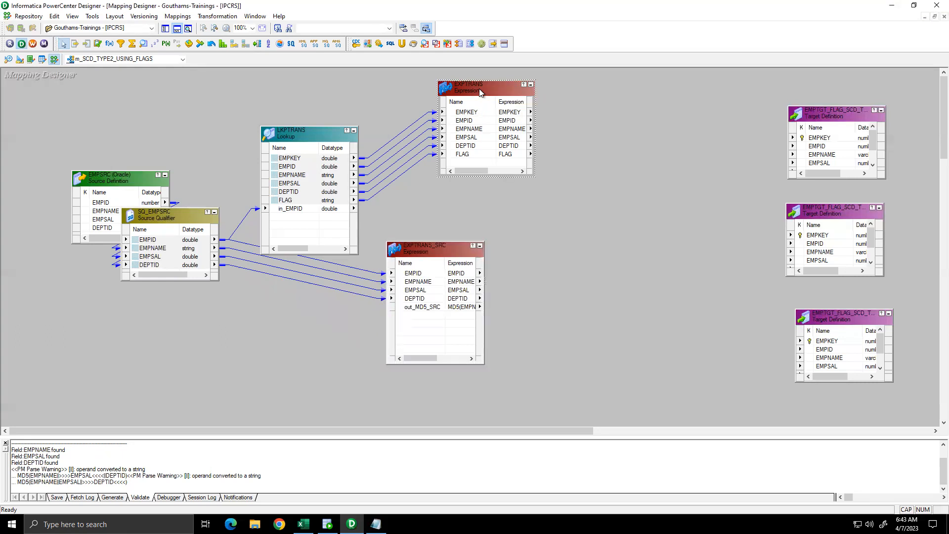
left_click(434, 240)
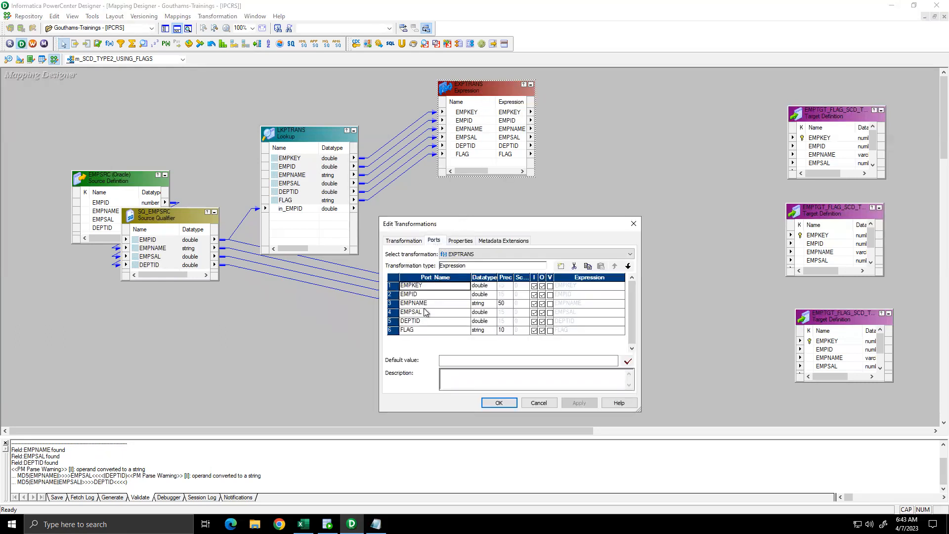
left_click(429, 330)
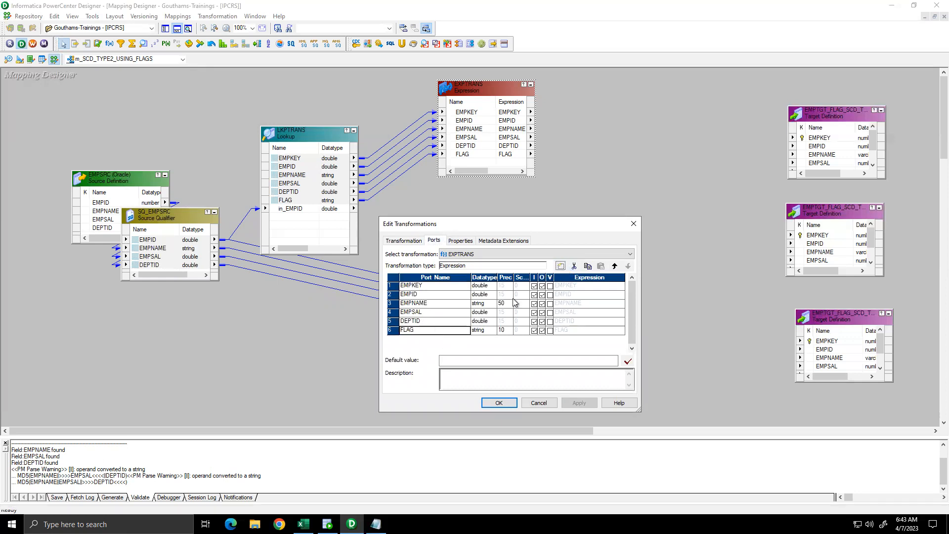
left_click(561, 266)
double_click(433, 340)
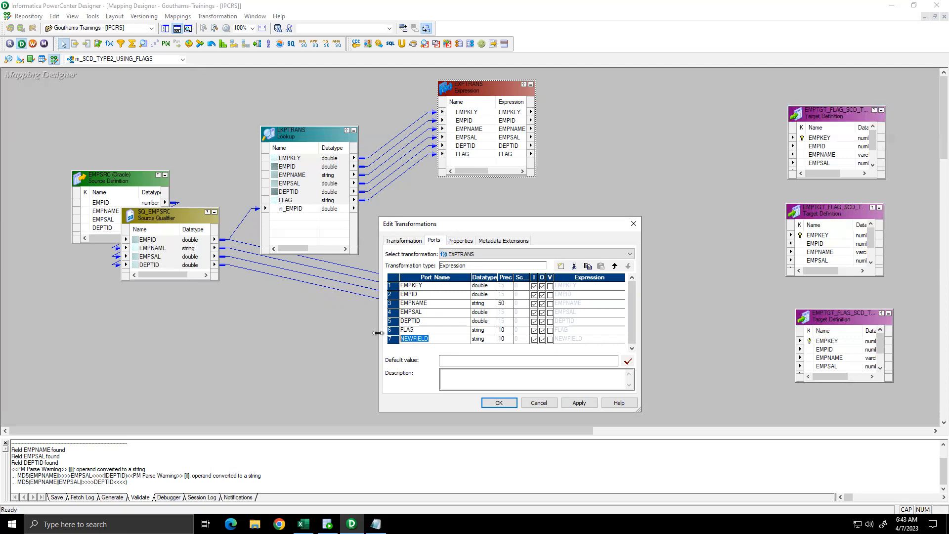
type("out_MD5_TGT")
left_click(503, 340)
left_click(535, 340)
left_click(603, 339)
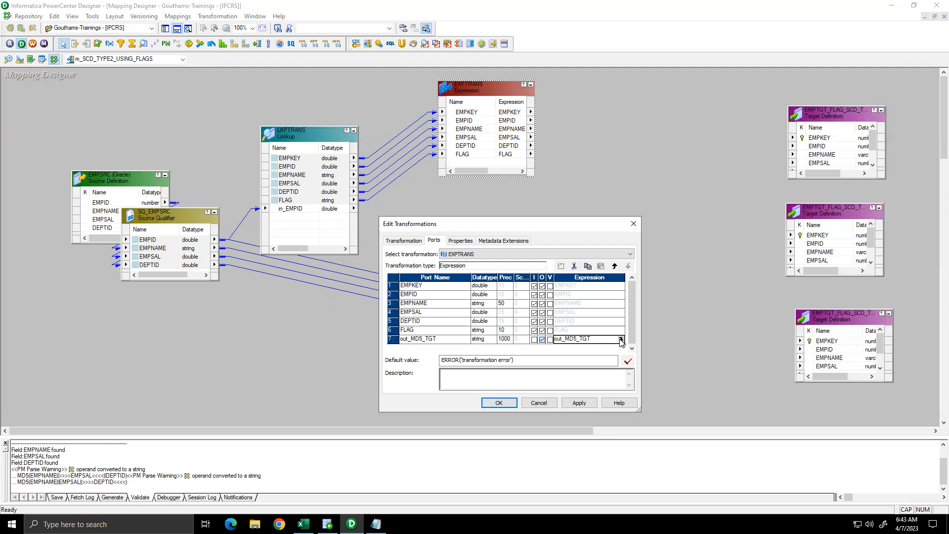
Step: Set the out_MD5_TGT expression to MD5(EMPNAME||EMPSAL||DEPTID), validate it and accept it
left_click(621, 339)
key("ctrl+a")
type("MD5()")
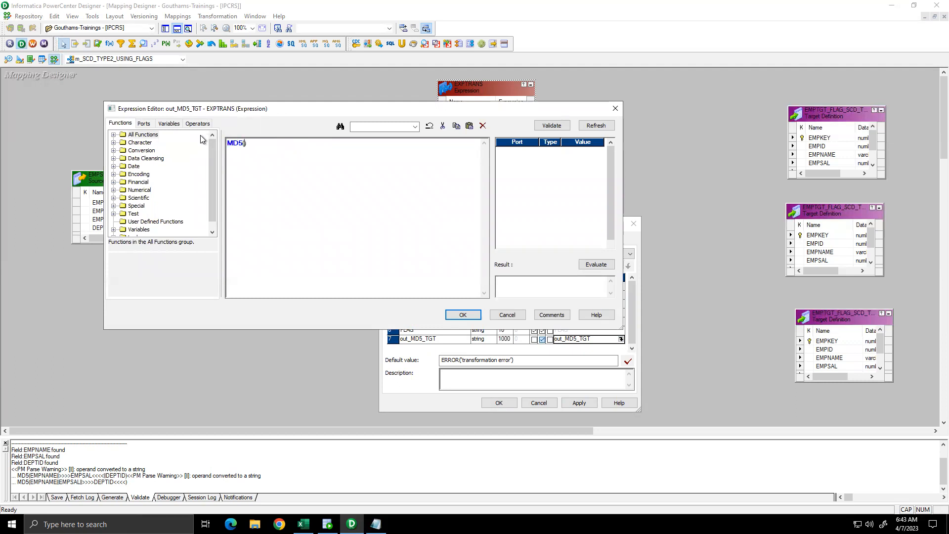
left_click(144, 123)
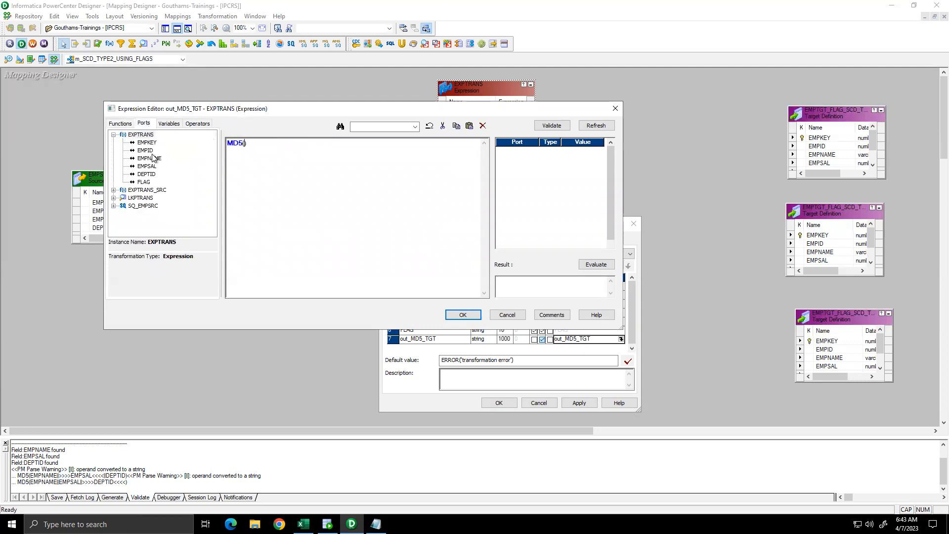
double_click(151, 159)
type("||")
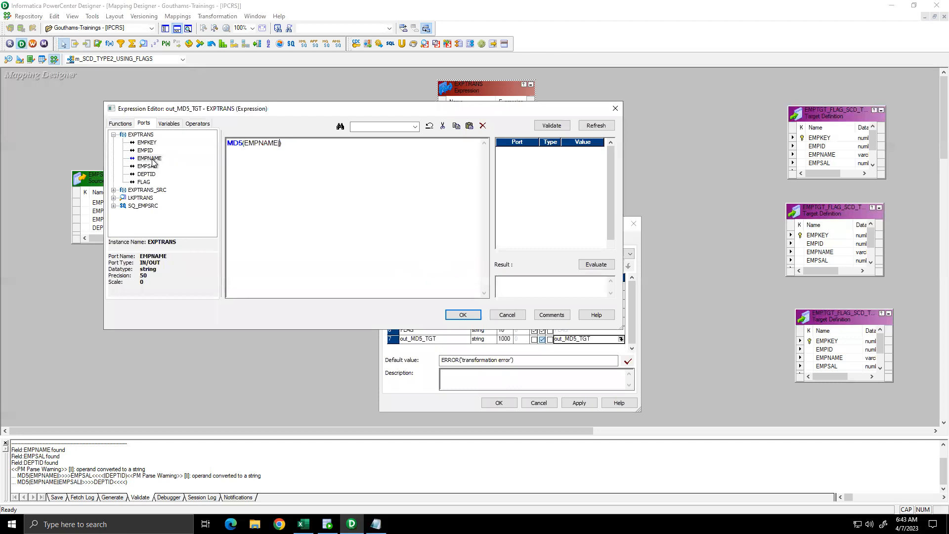
double_click(151, 167)
type("||EMPSAL||")
left_click(150, 175)
double_click(149, 175)
left_click(552, 125)
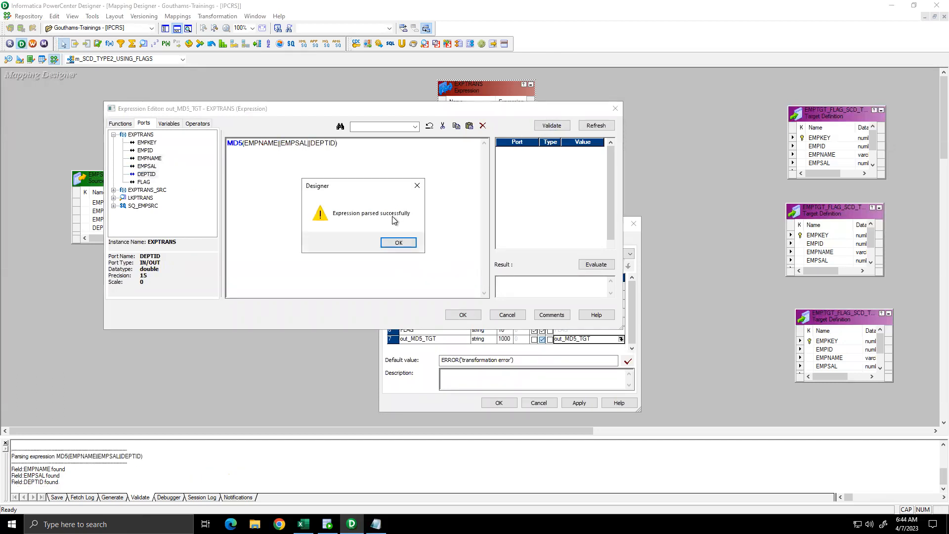
left_click(388, 243)
left_click(463, 315)
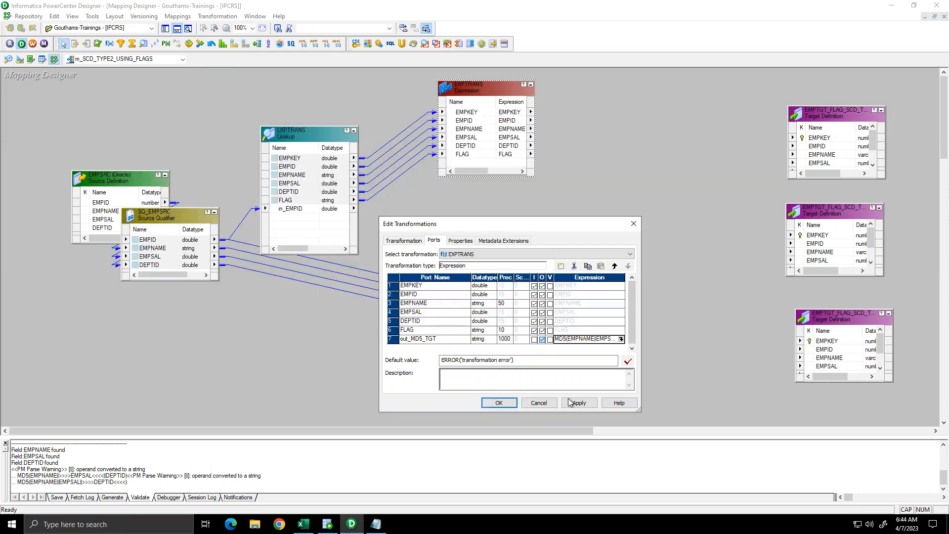
Step: Rename the upper expression as EXPTRANS_LKP_TGT and save the transformation changes
left_click(403, 242)
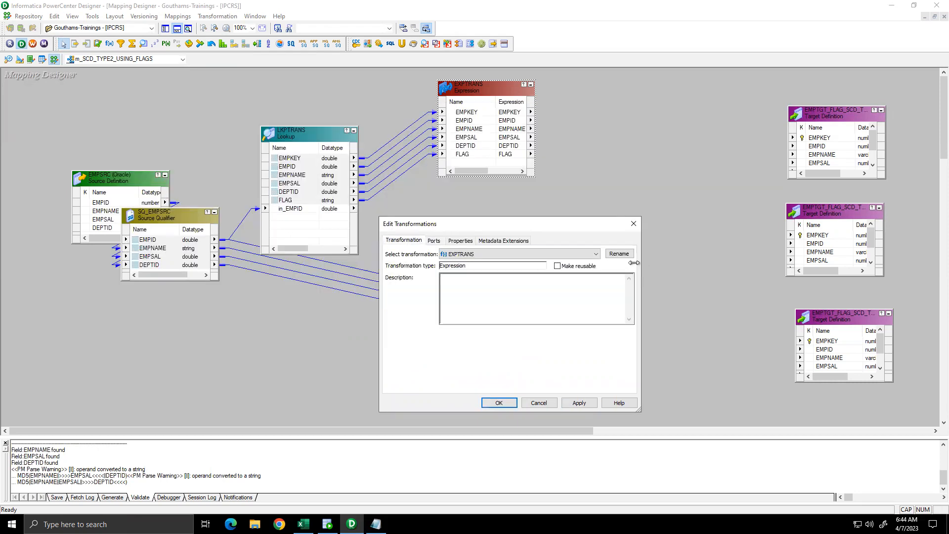
left_click(619, 253)
left_click(462, 320)
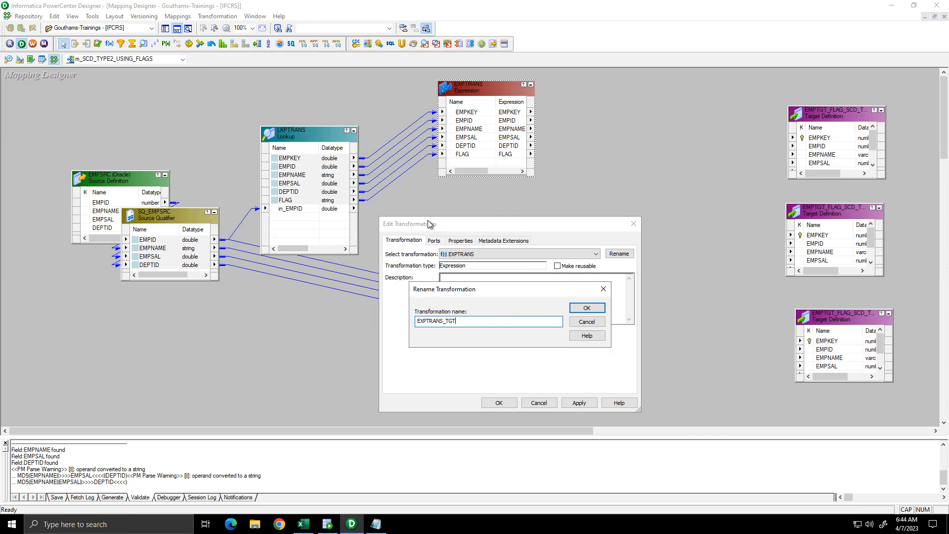
left_click(447, 322)
type("LKP_")
left_click(587, 307)
left_click(579, 402)
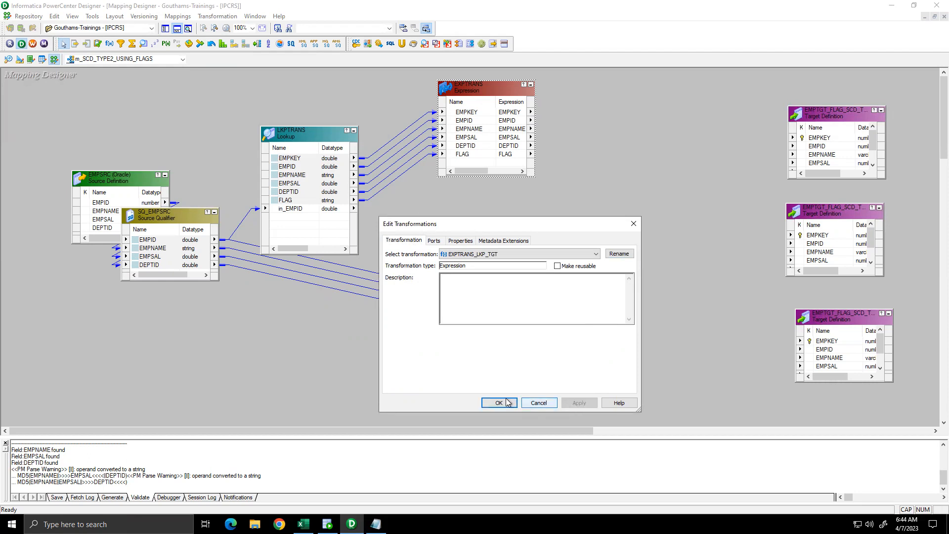
left_click(508, 402)
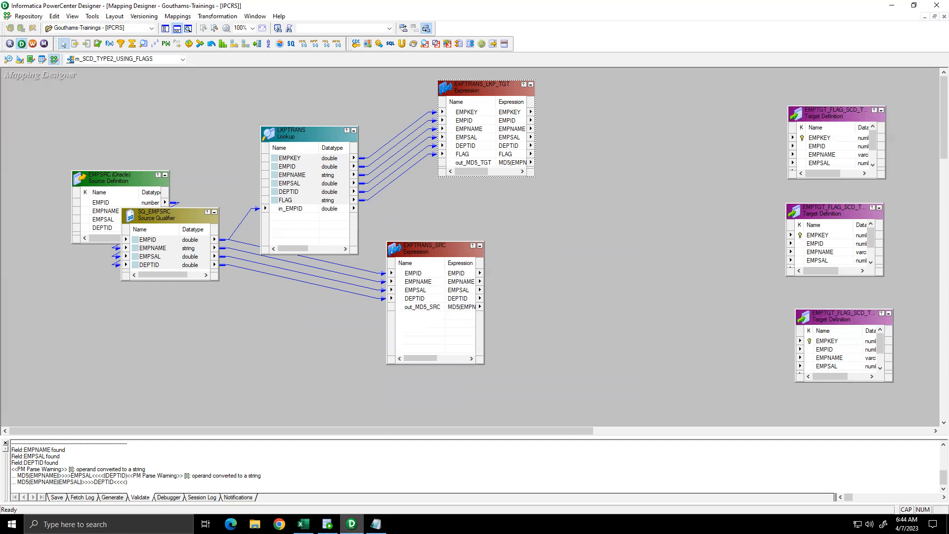
Step: Switch to the Excel workbook to check the target table's FLAG column, and return to PowerCenter Designer
left_click(304, 524)
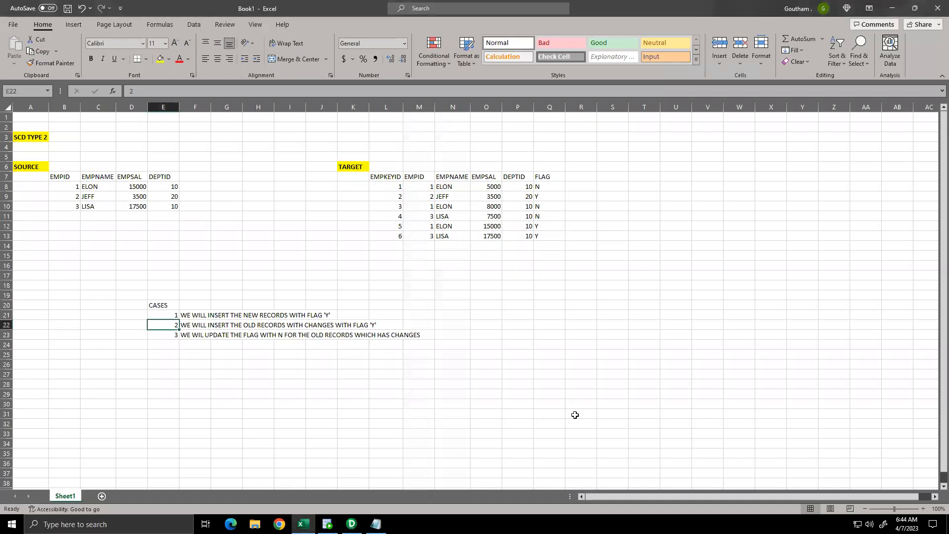
left_click(545, 179)
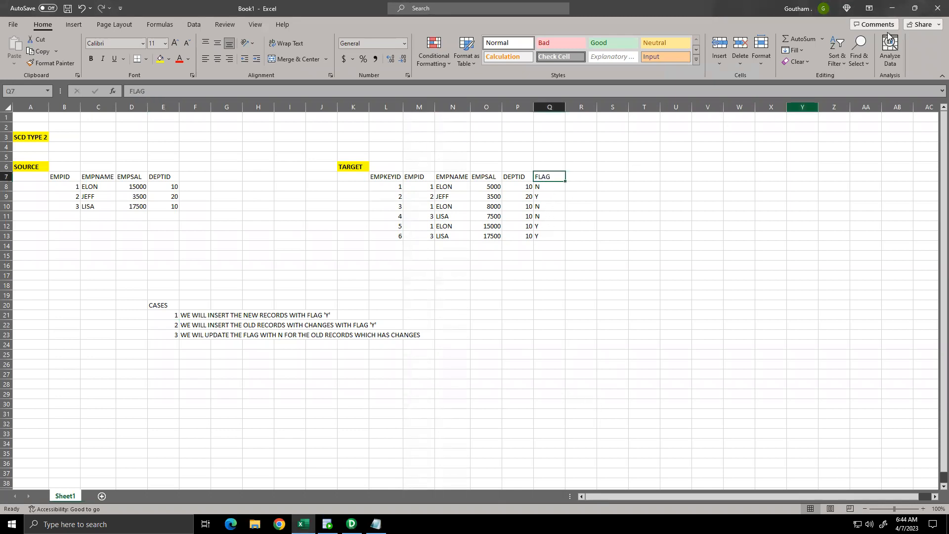
left_click(892, 7)
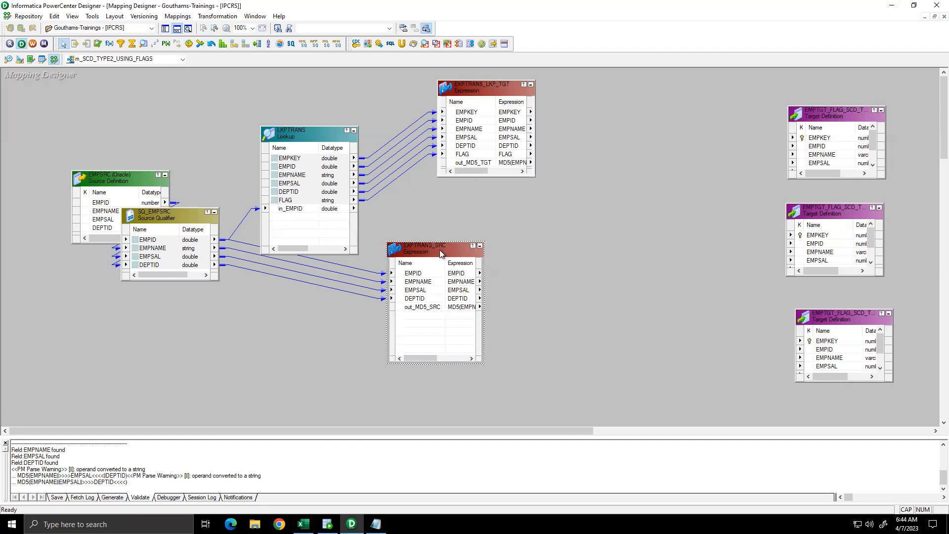
Step: Add an output-only string port named out_INSERT_FLAG with precision 1 after out_MD5_SRC in the EXPTRANS_SRC expression
double_click(447, 267)
left_click(435, 242)
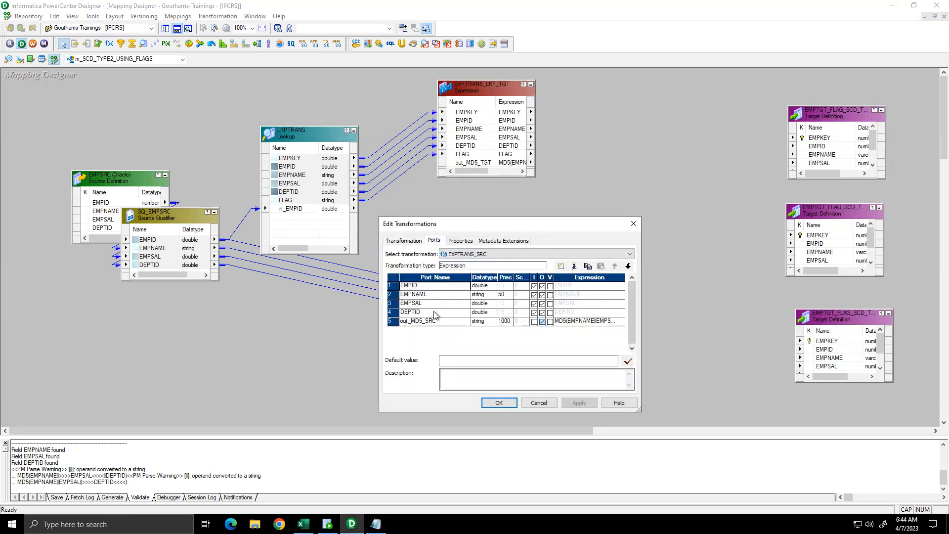
left_click(435, 321)
left_click(562, 266)
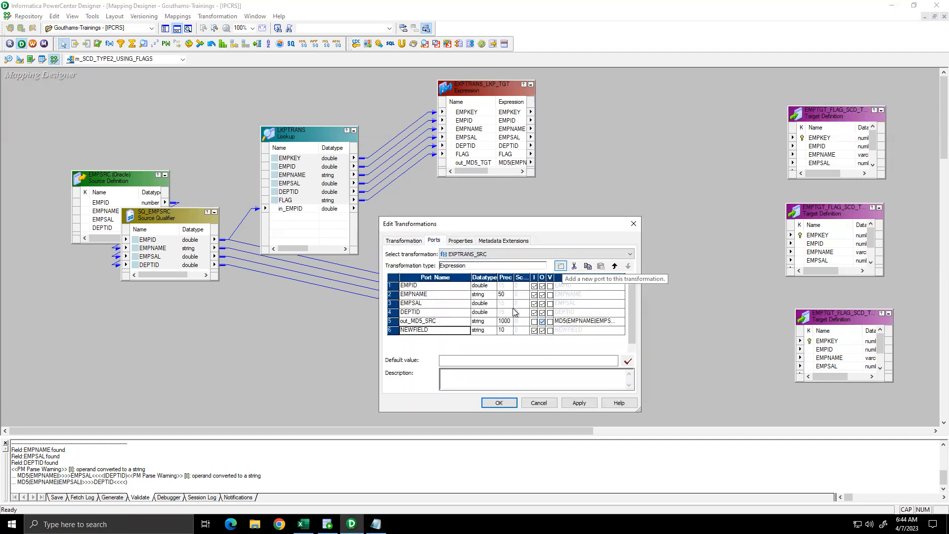
type("OUT_")
key("BackSpace")
key("BackSpace")
key("BackSpace")
key("BackSpace")
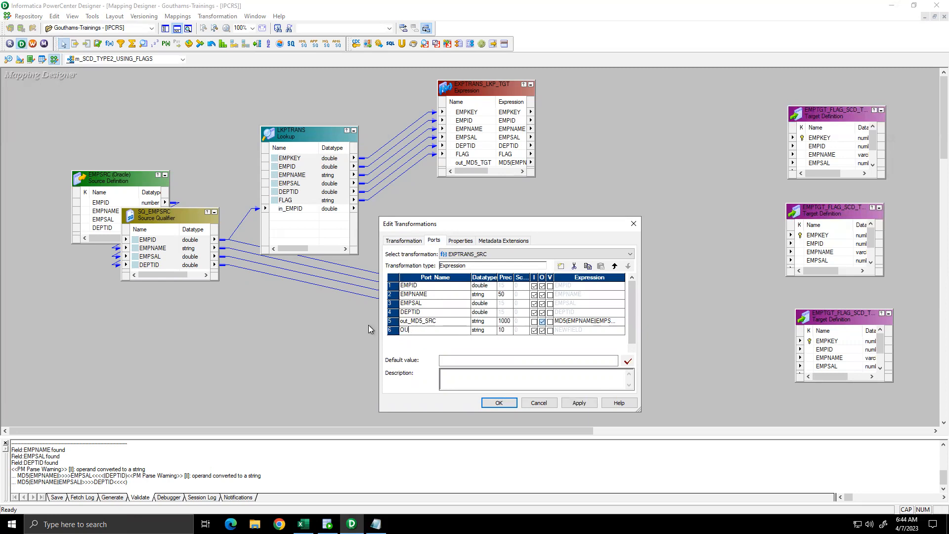
type("out_INSR")
key("BackSpace")
type("ERT_FLAG")
left_click(504, 329)
key("BackSpace")
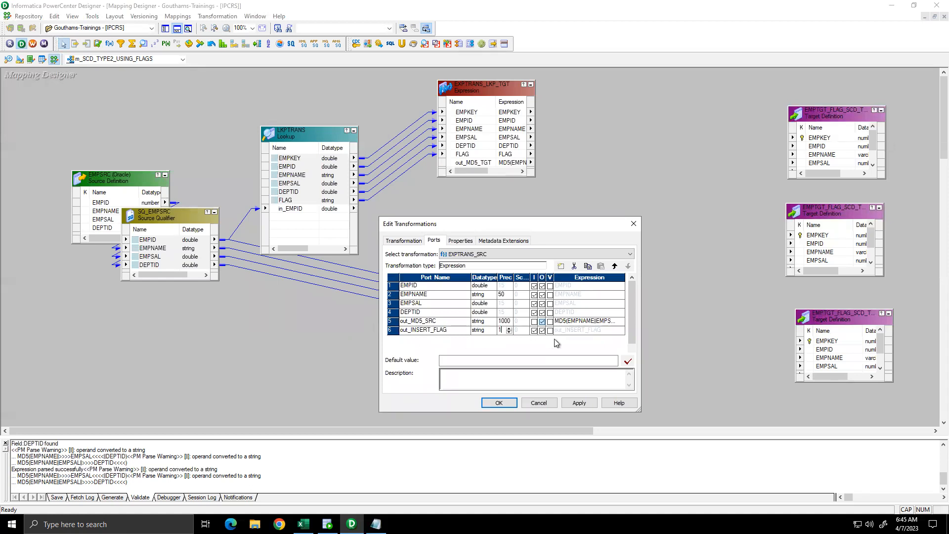
left_click(534, 330)
Step: Set the out_INSERT_FLAG expression to 'Y', validate it and save the EXPTRANS_SRC changes
left_click(590, 330)
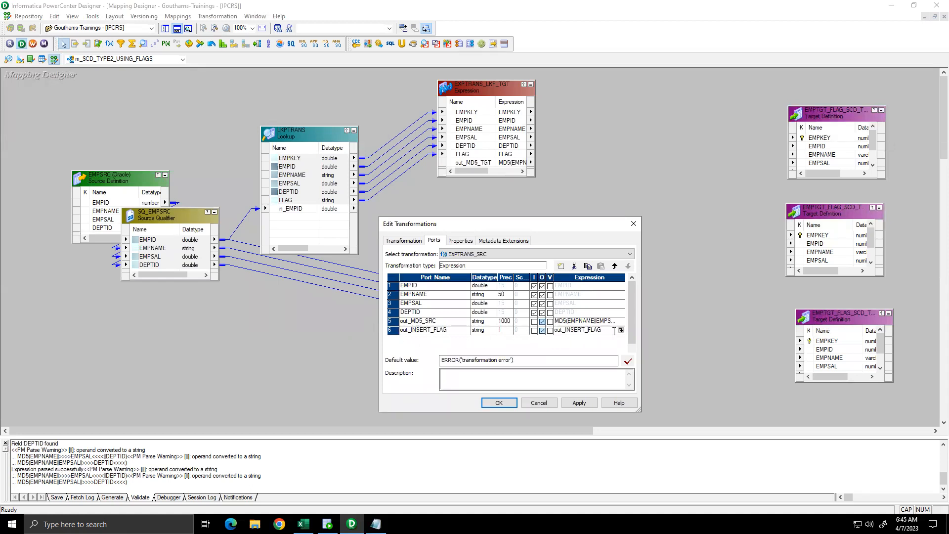
left_click(622, 330)
left_click_drag(301, 156, 179, 128)
key("BackSpace")
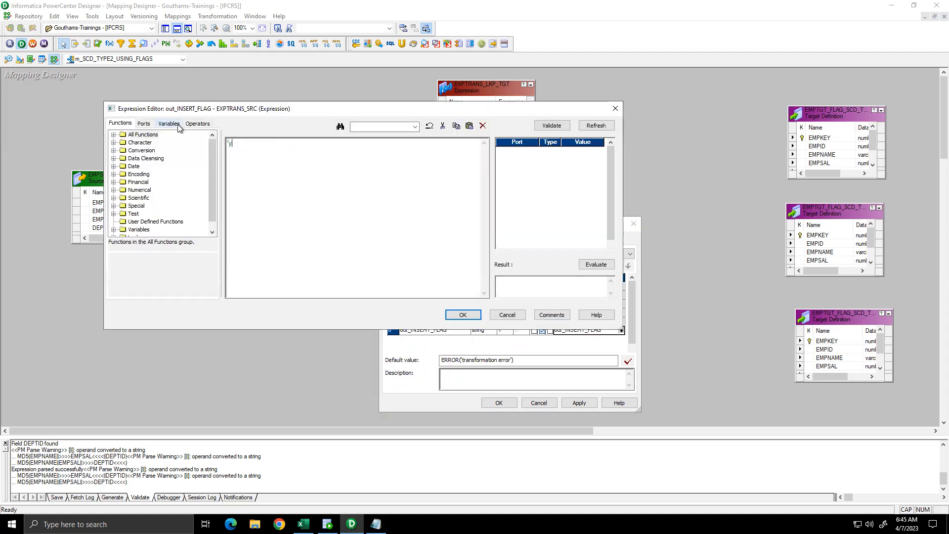
type("'Y'")
left_click(552, 125)
left_click(398, 242)
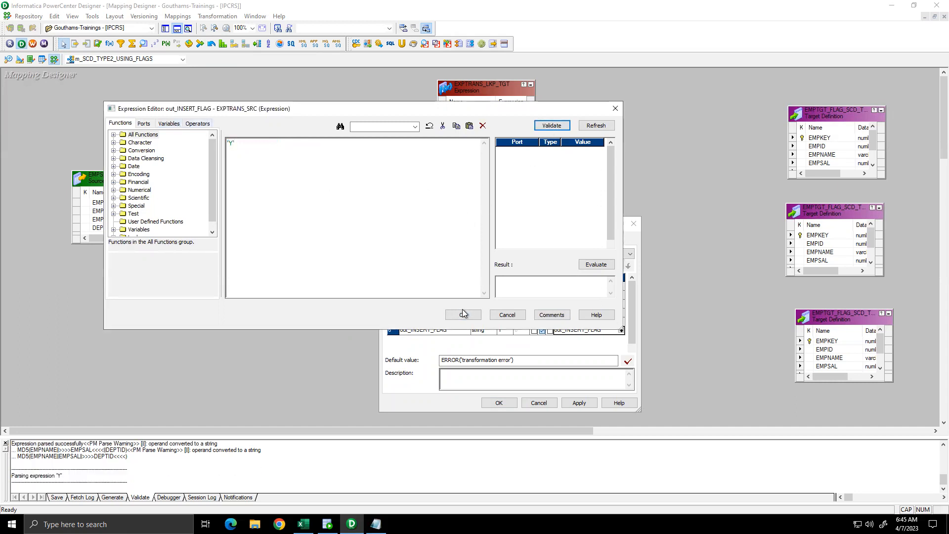
left_click(462, 315)
left_click(584, 401)
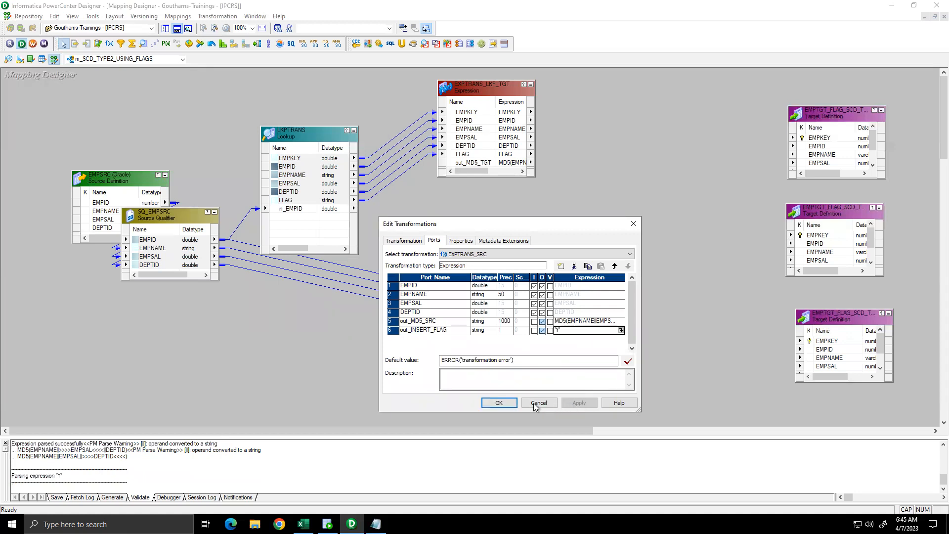
left_click(500, 403)
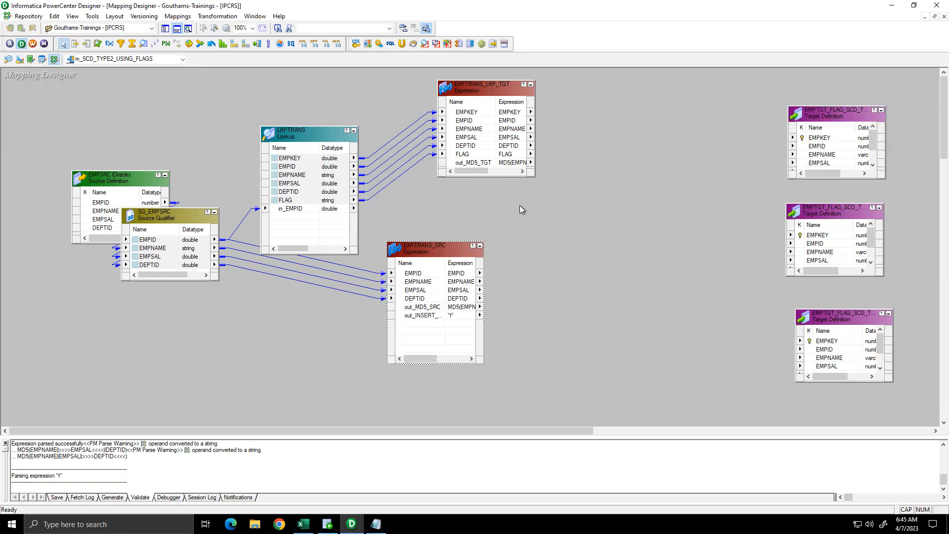
Step: Enlarge EXPTRANS_LKP_TGT and add an output-only string port named out_UPDATE_FLAG with precision 1 after out_MD5_TGT
left_click_drag(531, 180, 553, 209)
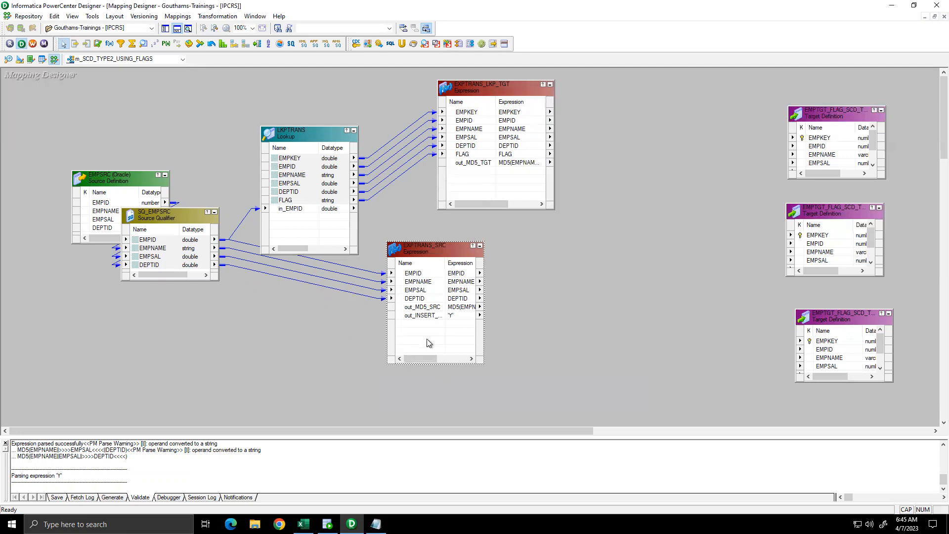
double_click(482, 175)
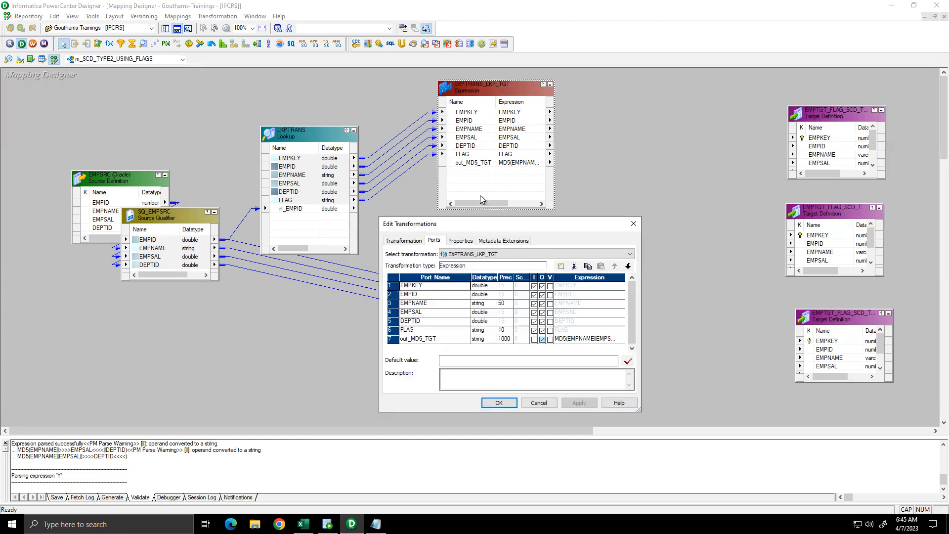
left_click(447, 339)
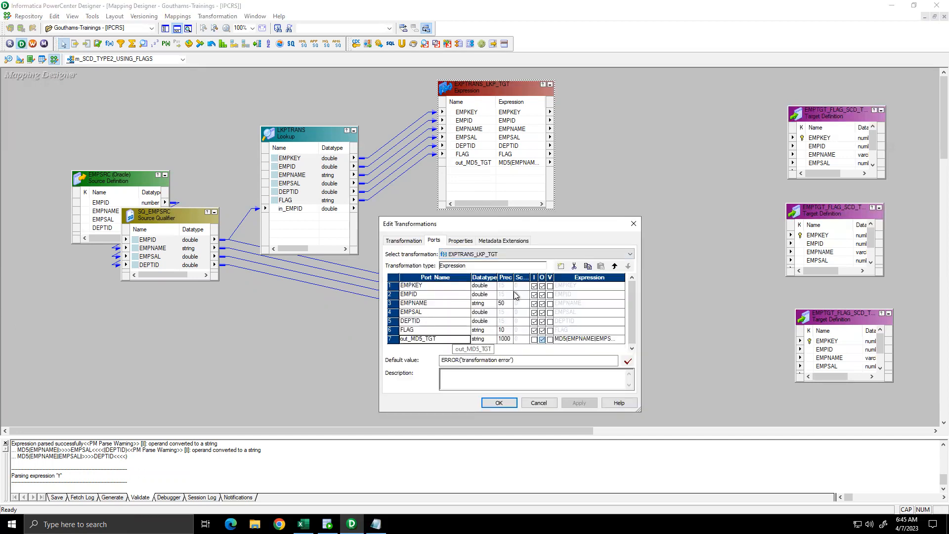
left_click(561, 267)
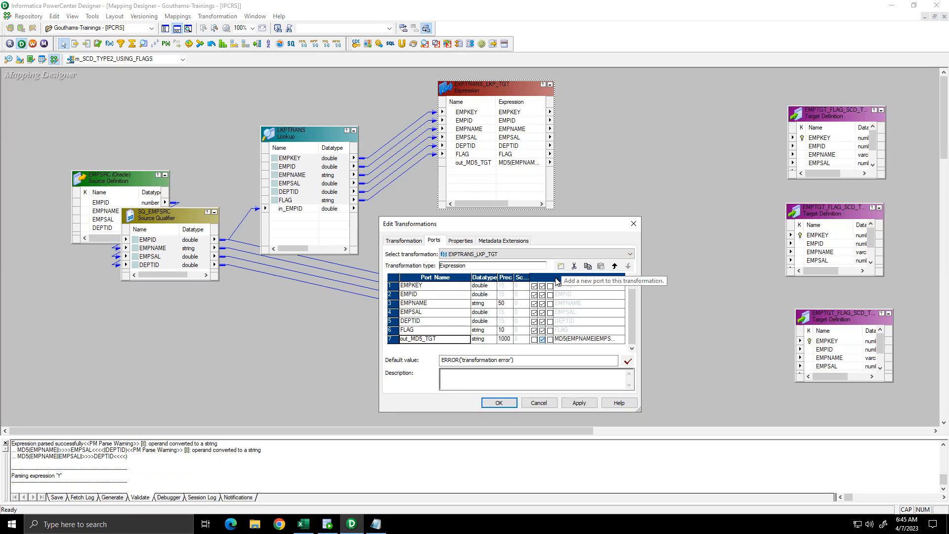
left_click(428, 339)
left_click_drag(429, 339, 376, 338)
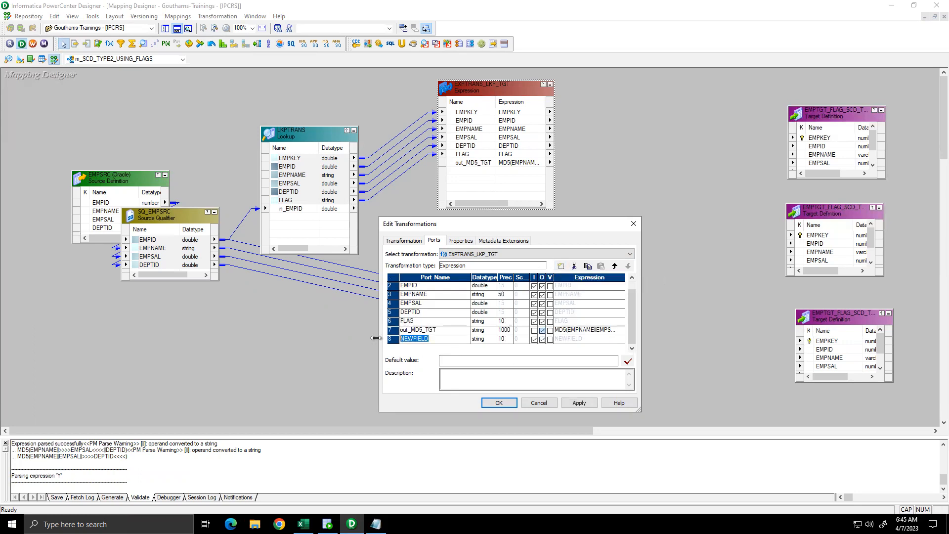
type("OUT_")
key("BackSpace")
key("BackSpace")
key("BackSpace")
key("BackSpace")
type("out_UPDATE_FLAG")
left_click(506, 340)
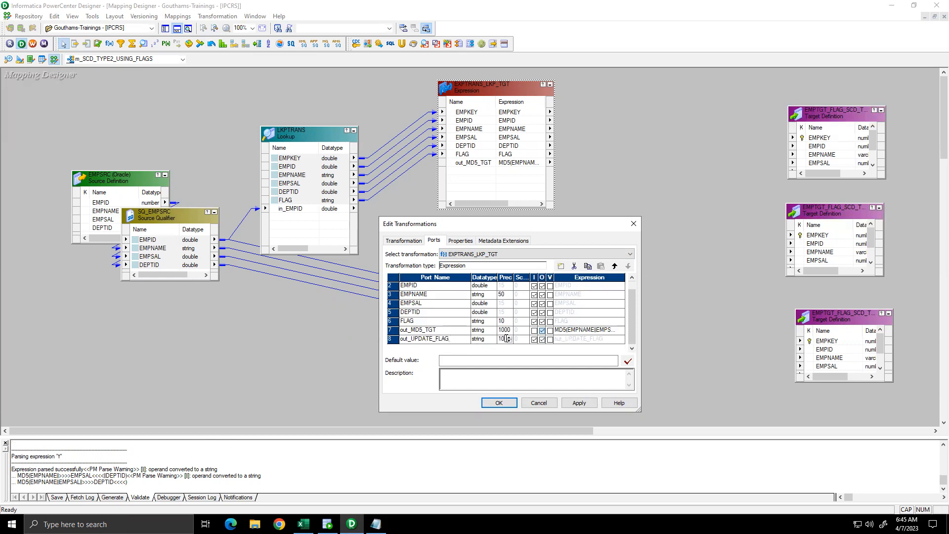
key("BackSpace")
left_click(534, 340)
Step: Set the out_UPDATE_FLAG expression to 'N', validate it and save the EXPTRANS_LKP_TGT changes
left_click(598, 340)
left_click(621, 339)
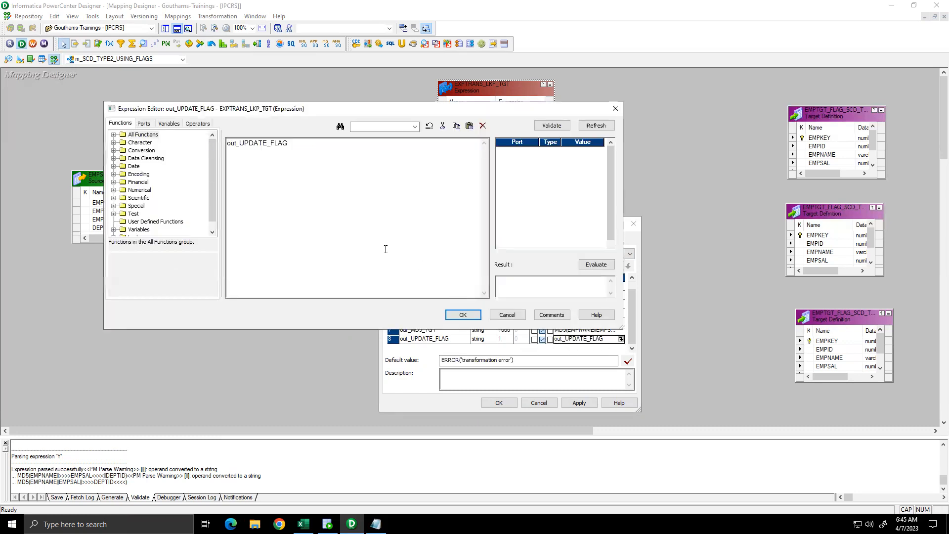
key("ctrl+a")
type("'N'")
left_click(549, 125)
left_click(399, 242)
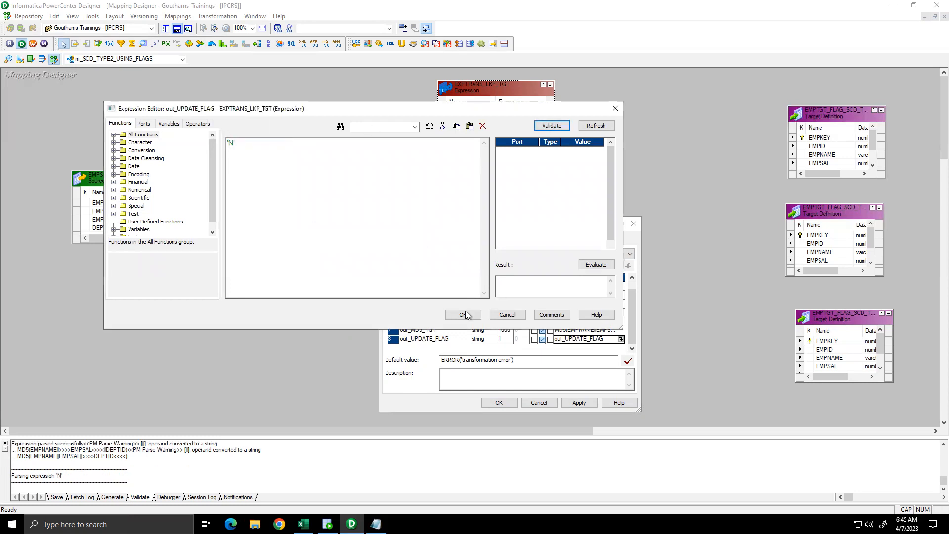
left_click(463, 315)
left_click(497, 403)
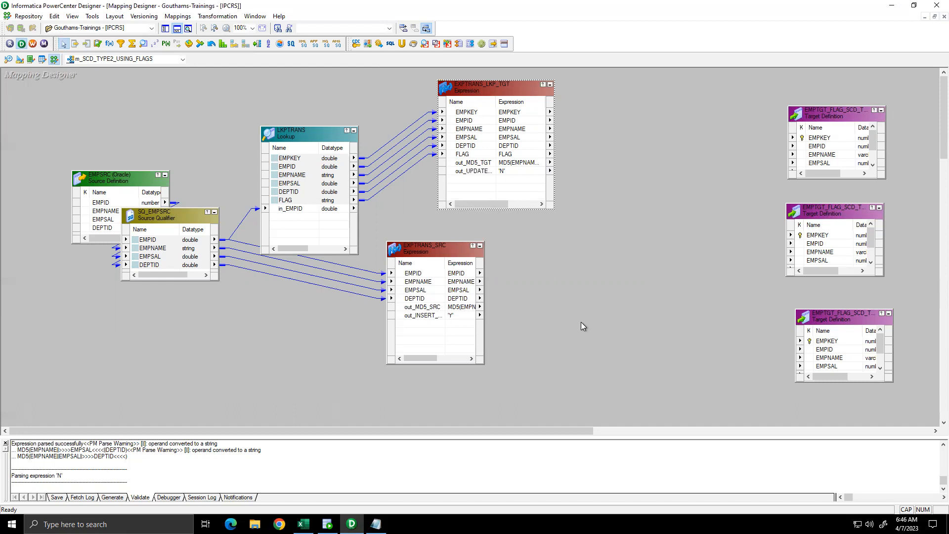
Step: Add a Router transformation between the expressions and the target definitions, and stretch it taller
left_click(257, 45)
left_click(613, 246)
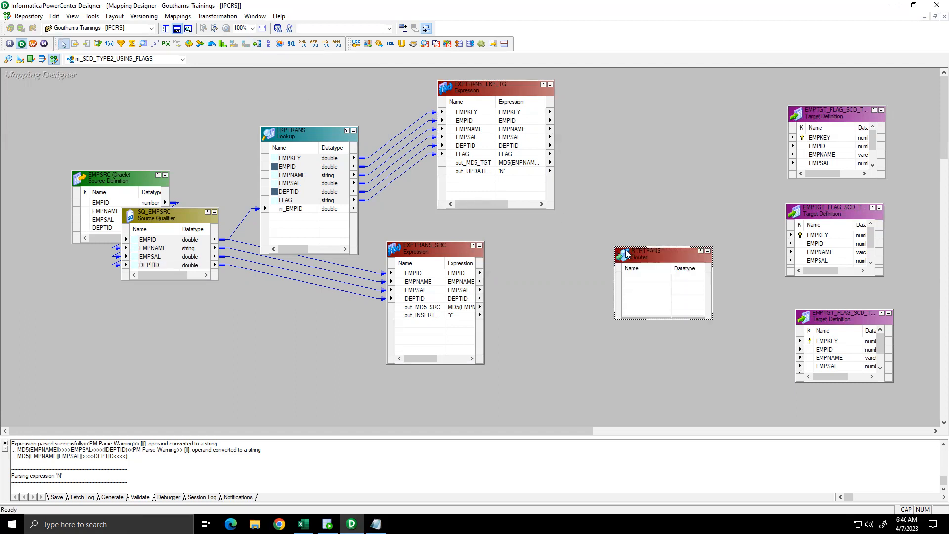
left_click_drag(628, 247, 628, 142)
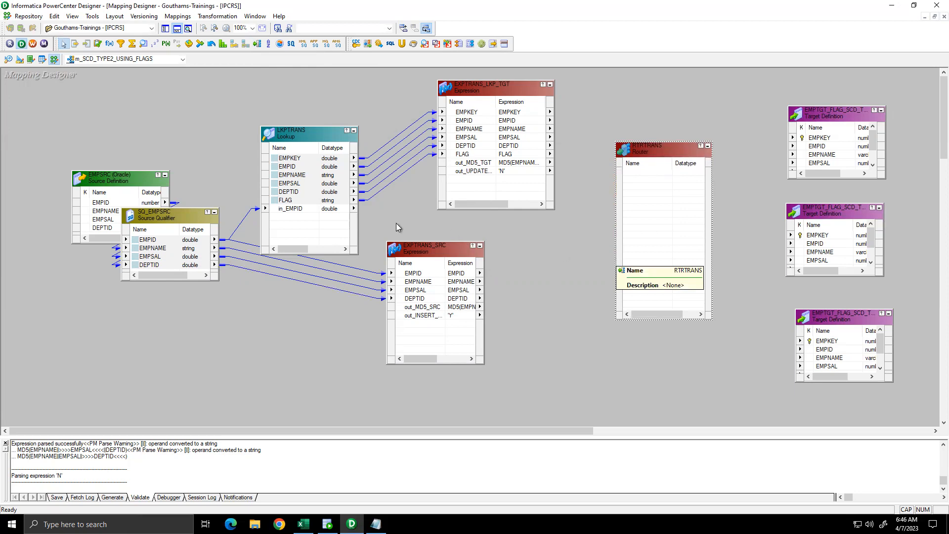
Step: Link all ports of the EXPTRANS_SRC expression into the Router
right_click(400, 274)
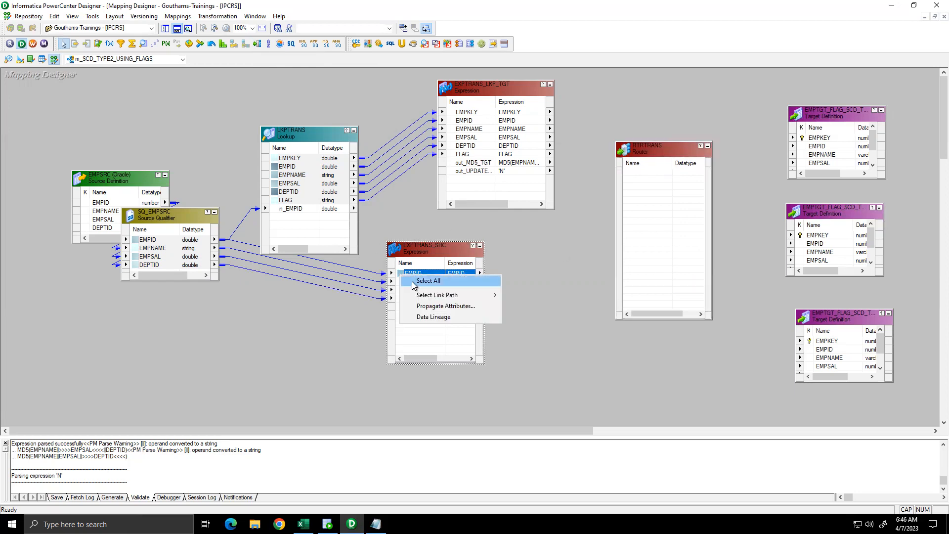
left_click(428, 280)
left_click_drag(414, 275, 559, 271)
left_click_drag(595, 239, 665, 194)
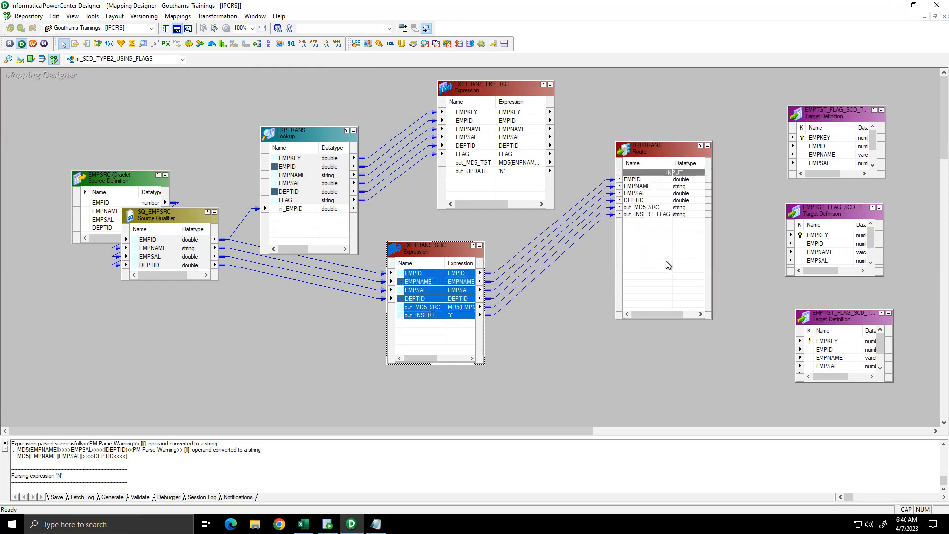
Step: Rename the EMPID port in EXPTRANS_LKP_TGT as EMPID_LKP and save the change
left_click(473, 122)
double_click(474, 122)
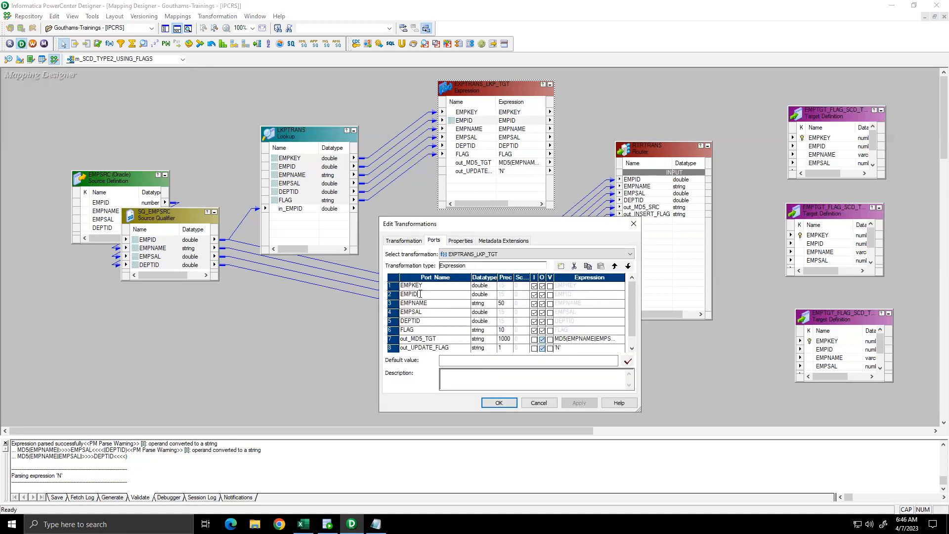
type("LKP")
left_click(497, 403)
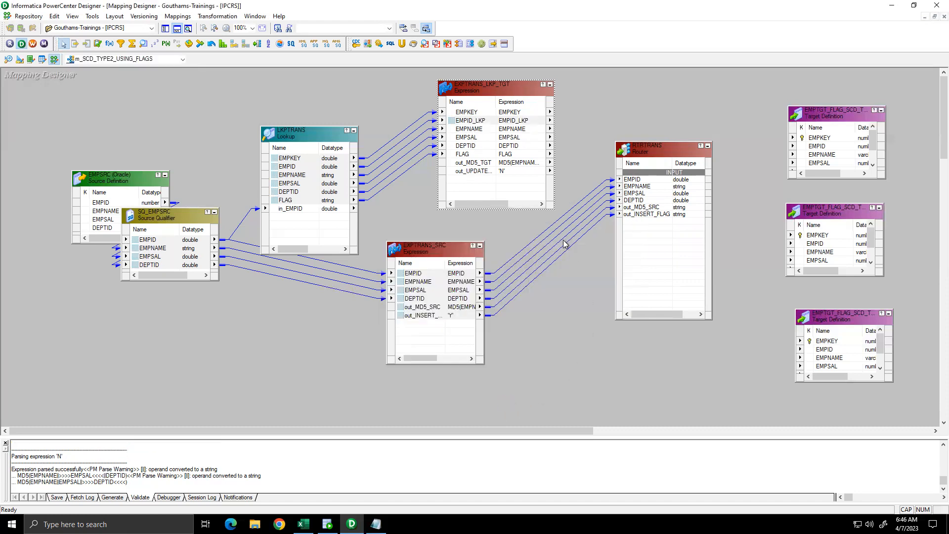
Step: Link EMPKEY, EMPID_LKP, out_MD5_TGT and out_UPDATE_FLAG from EXPTRANS_LKP_TGT into the Router
left_click(468, 113)
left_click(467, 121, "shift")
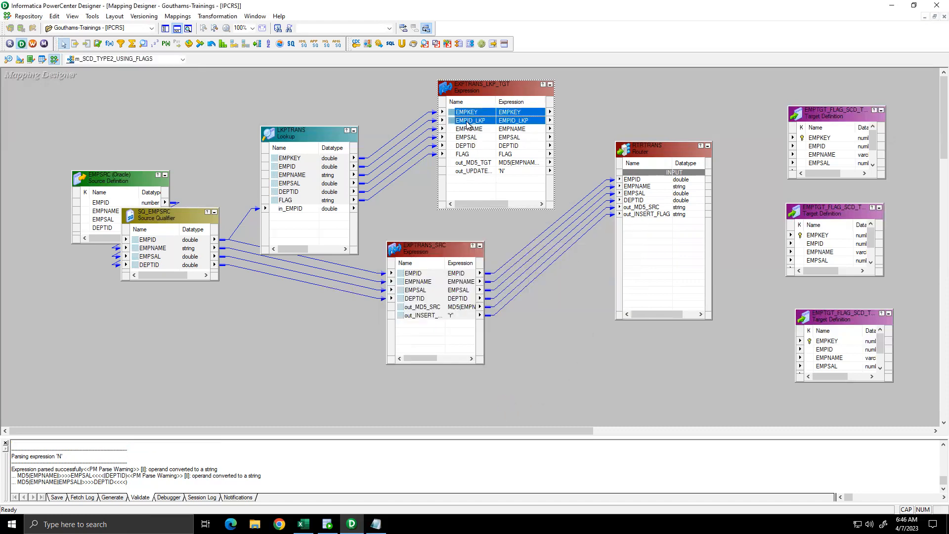
left_click(472, 162, "ctrl")
left_click(475, 171, "ctrl")
left_click_drag(478, 117, 662, 249)
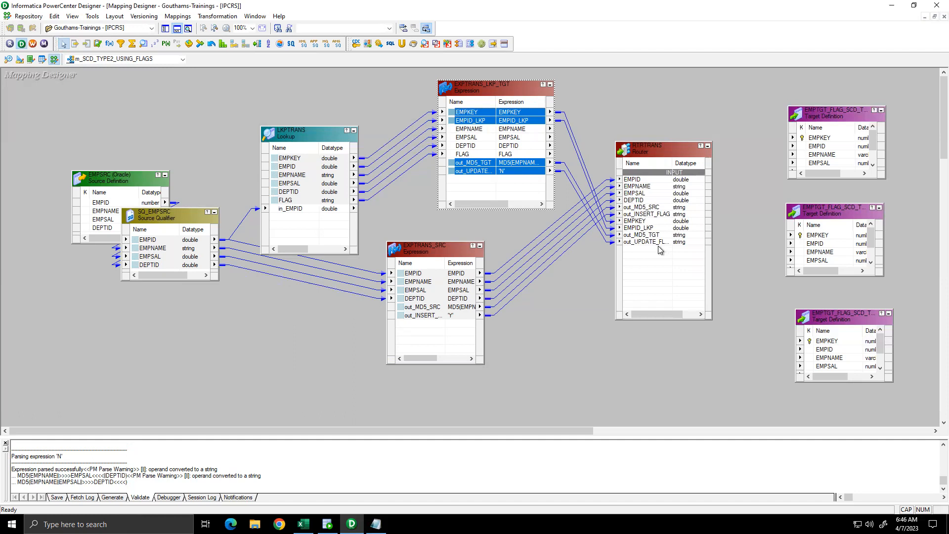
Step: Add two output groups to the Router and name them INSERT and UPDATE
double_click(652, 148)
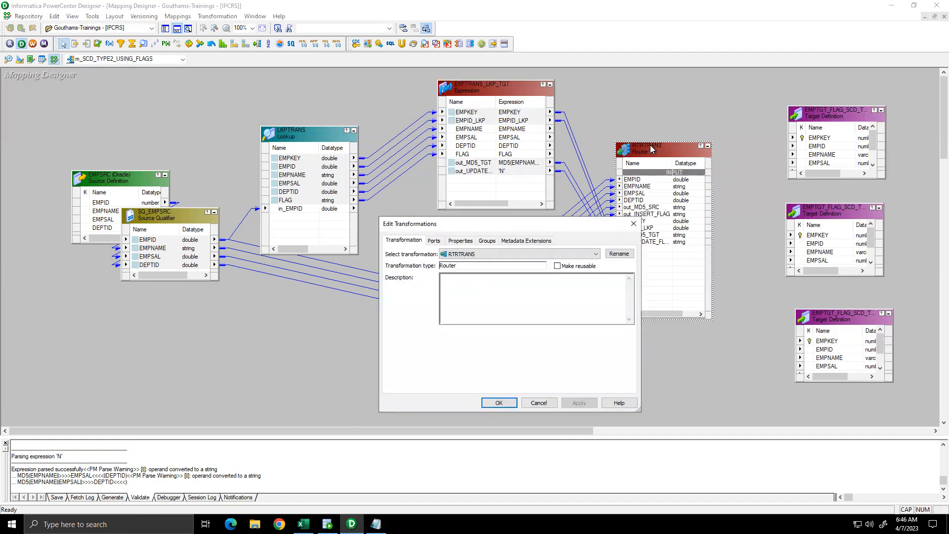
left_click(487, 241)
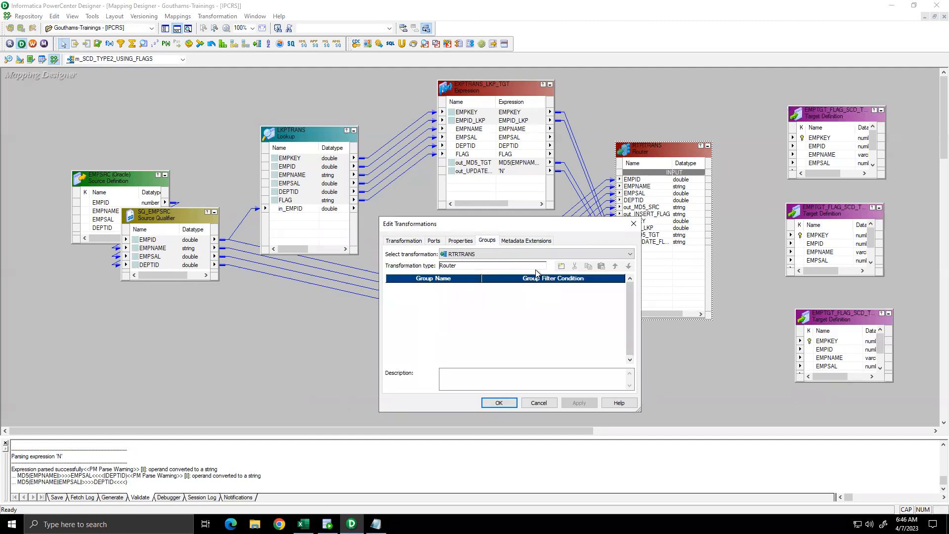
left_click(561, 266)
left_click(561, 267)
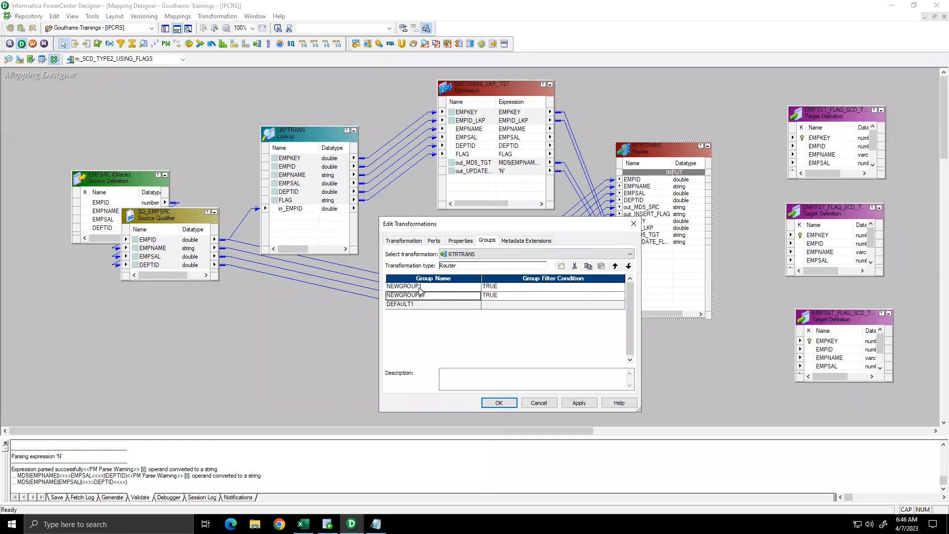
left_click(424, 286)
type("insert")
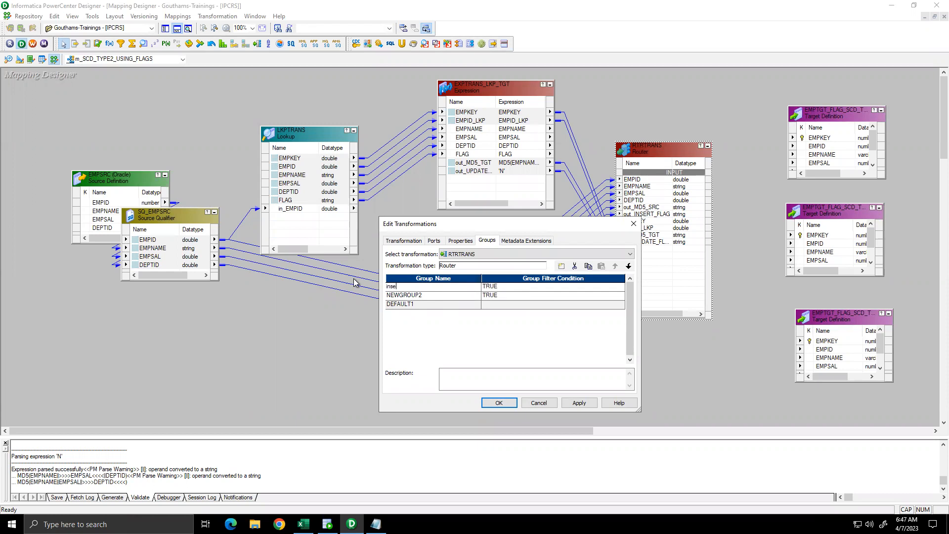
key("BackSpace")
key("BackSpace")
key("BackSpace")
key("BackSpace")
key("BackSpace")
type("INSERT")
double_click(407, 295)
type("UPDATE")
Step: Set the INSERT group's filter condition to ISNULL(EMPID_LKP), validate it and accept it
left_click(619, 289)
left_click(620, 288)
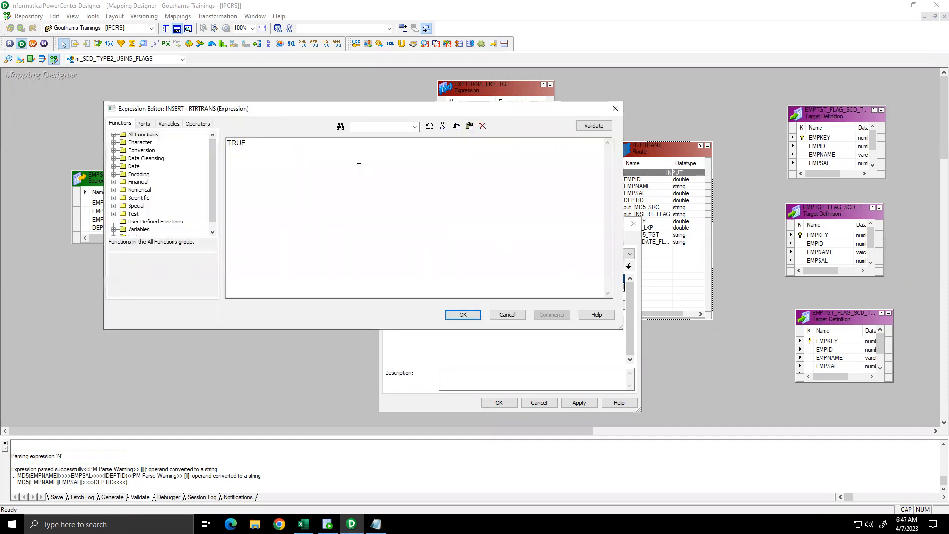
type("ISNULL()")
left_click(144, 123)
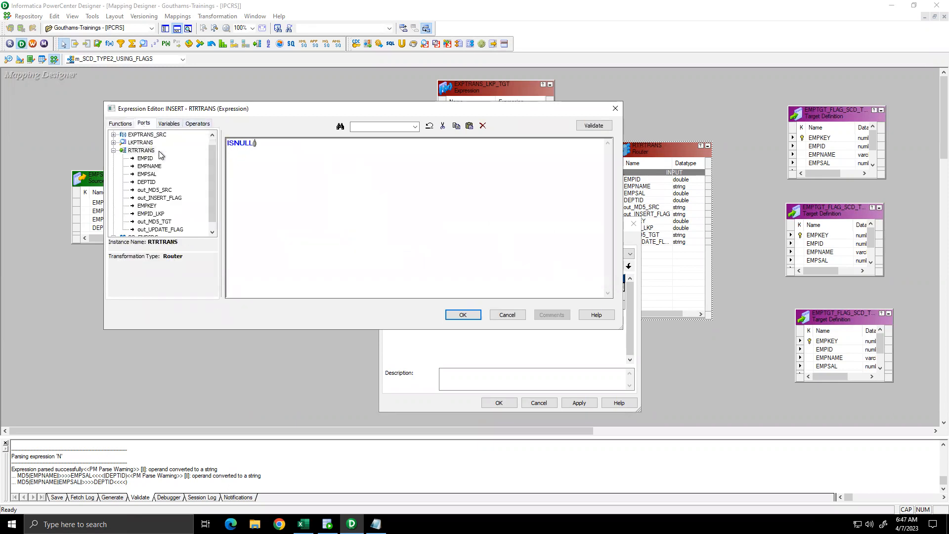
double_click(158, 215)
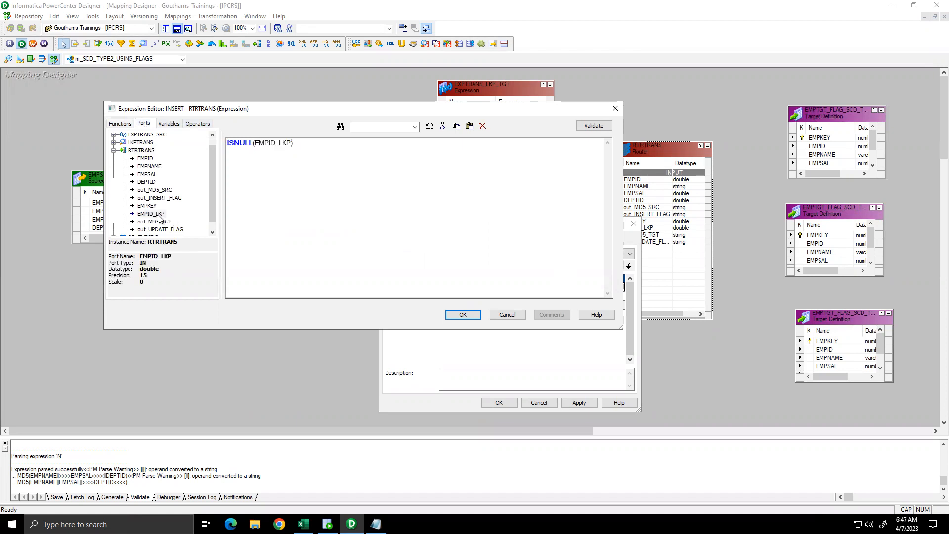
left_click(594, 125)
left_click(394, 245)
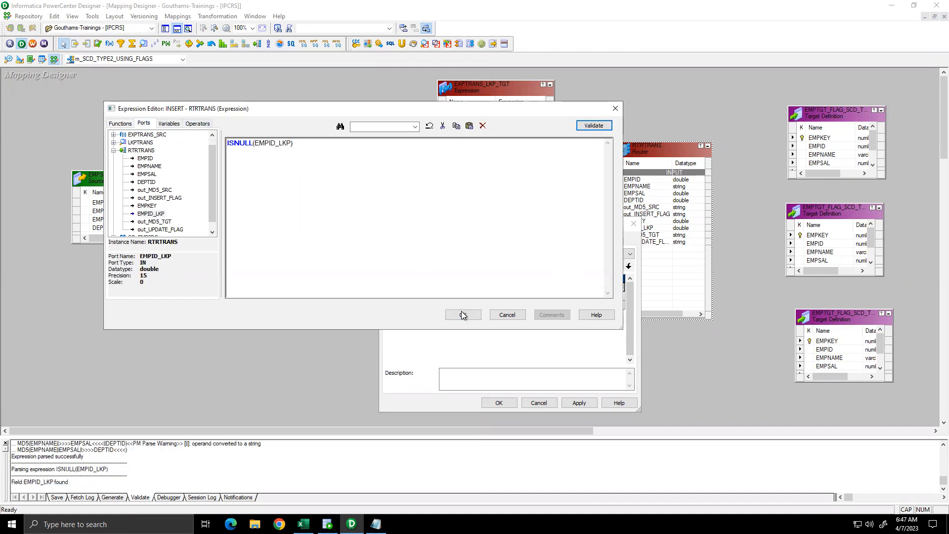
left_click(463, 315)
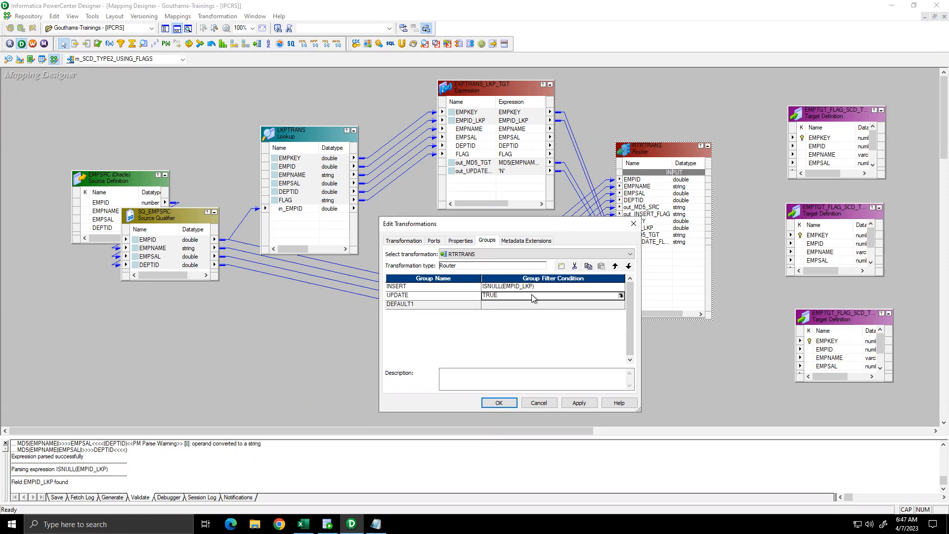
Step: Replace the Router UPDATE group's filter condition with NOT ISNULL(EMPID_LKP)
left_click(621, 295)
key("ctrl+a")
type("NOT ISNULL()")
key("Left")
left_click(144, 124)
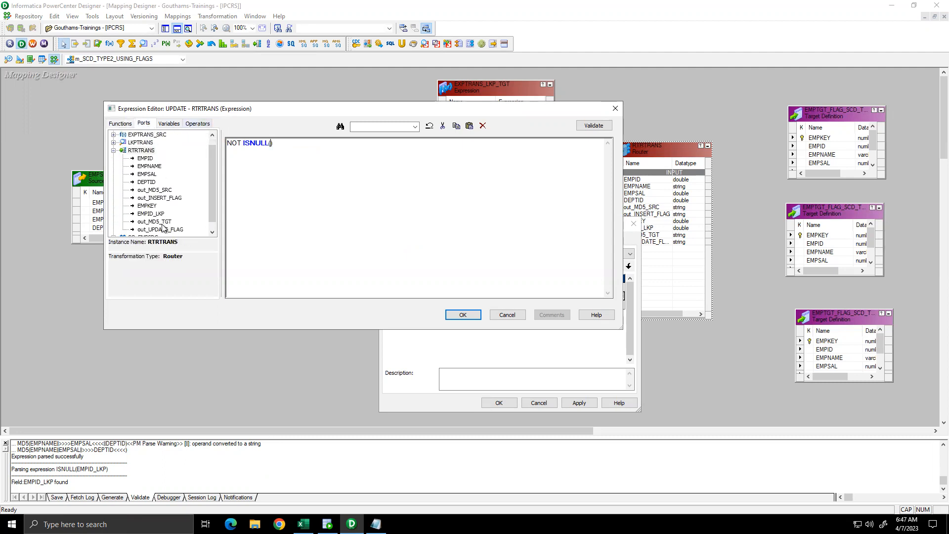
double_click(151, 214)
Step: Extend the UPDATE condition with AND out_MD5_SRC<>out_MD5_TGT, validate it and accept the Router changes
left_click(343, 152)
type("AND")
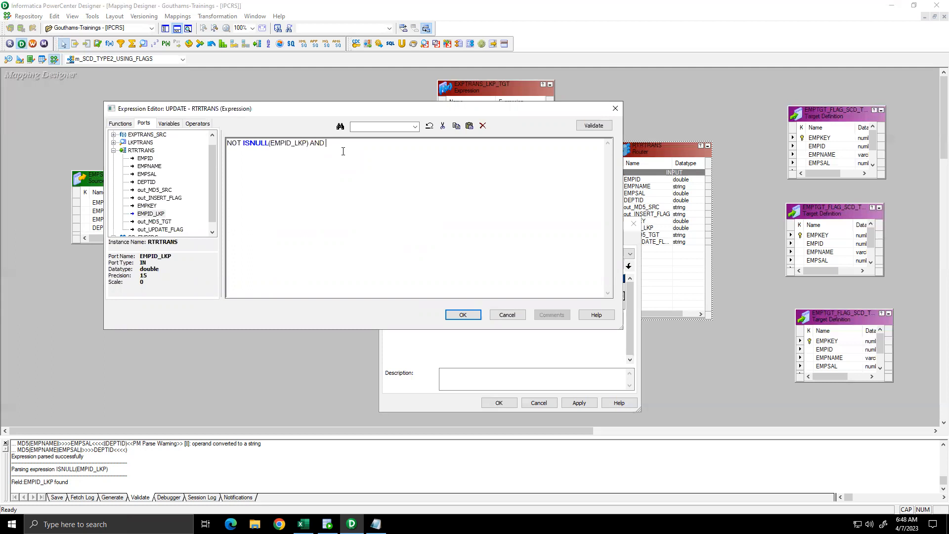
scroll(170, 223, "down", 1)
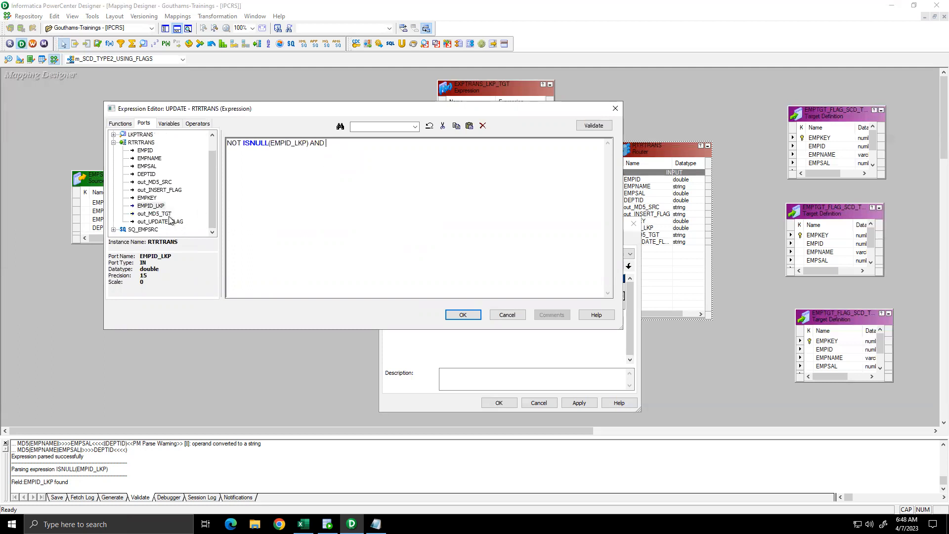
double_click(163, 183)
type("<>")
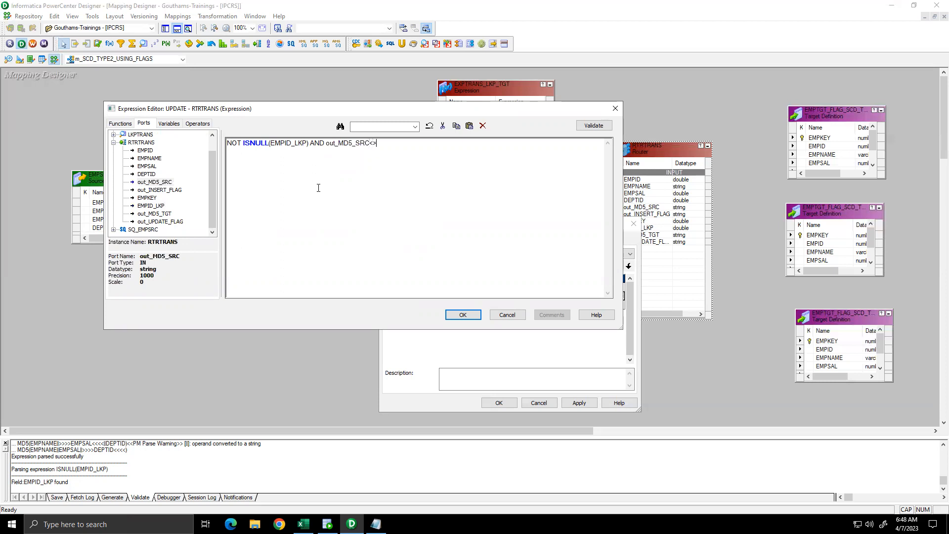
double_click(163, 213)
left_click(591, 126)
left_click(412, 246)
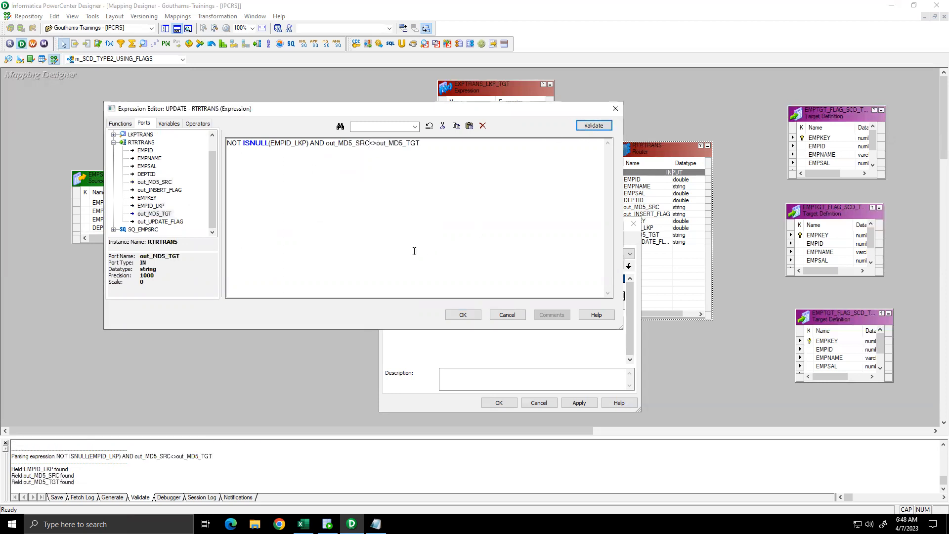
left_click(464, 315)
left_click(500, 403)
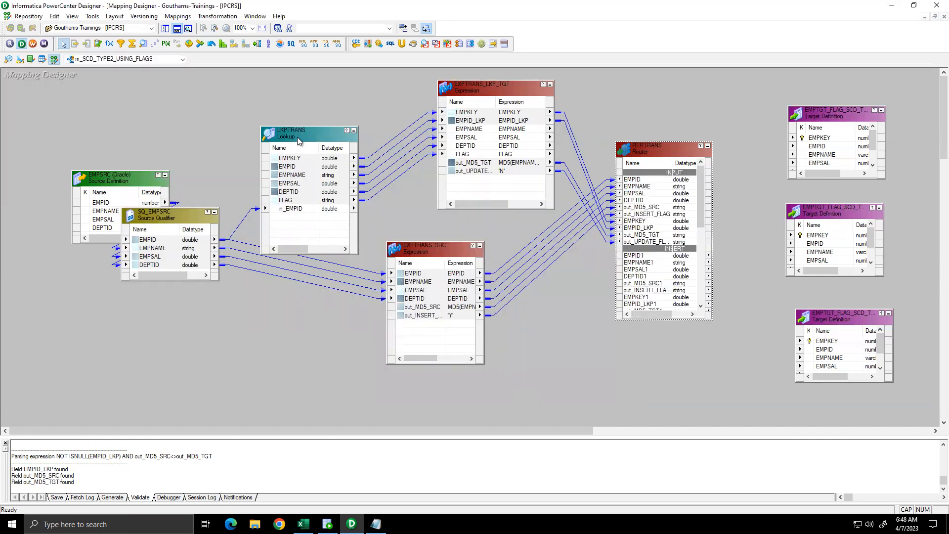
Step: Rearrange the source, source qualifier, lookup, both expressions and the Router to free space before the target definitions
left_click_drag(127, 183, 59, 177)
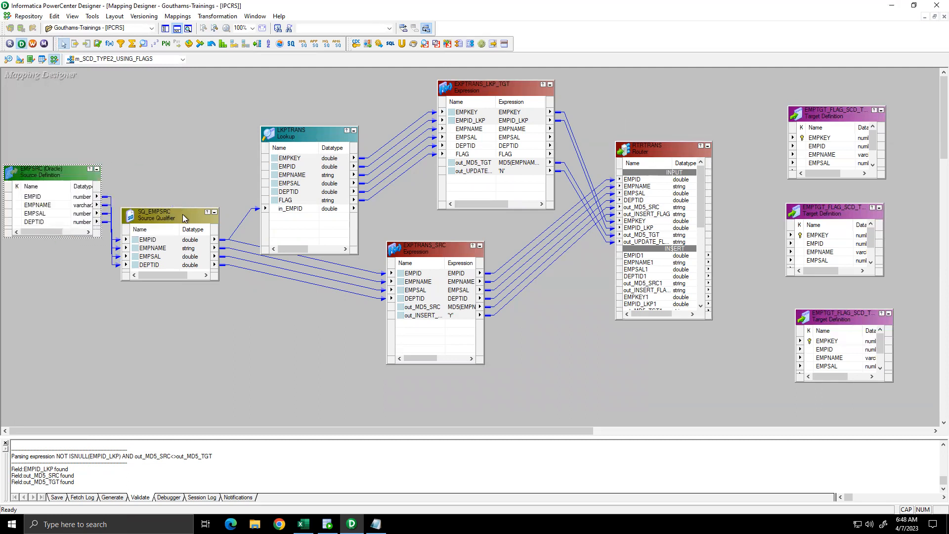
left_click_drag(164, 214, 119, 222)
left_click(277, 130)
left_click_drag(277, 130, 216, 106)
left_click_drag(425, 247, 263, 256)
left_click_drag(489, 90, 433, 91)
left_click_drag(638, 148, 449, 254)
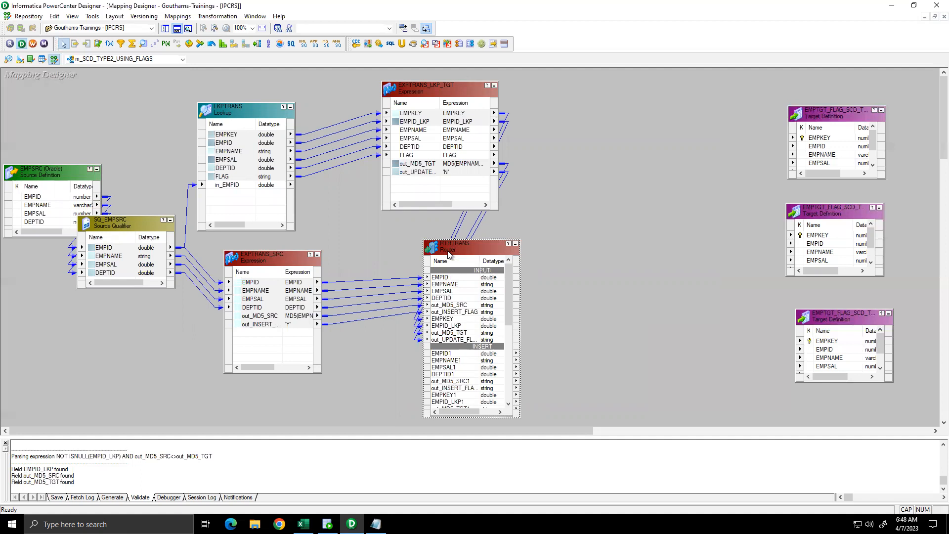
Step: Add three Update Strategy transformations between the Router and the three target definitions
left_click(97, 44)
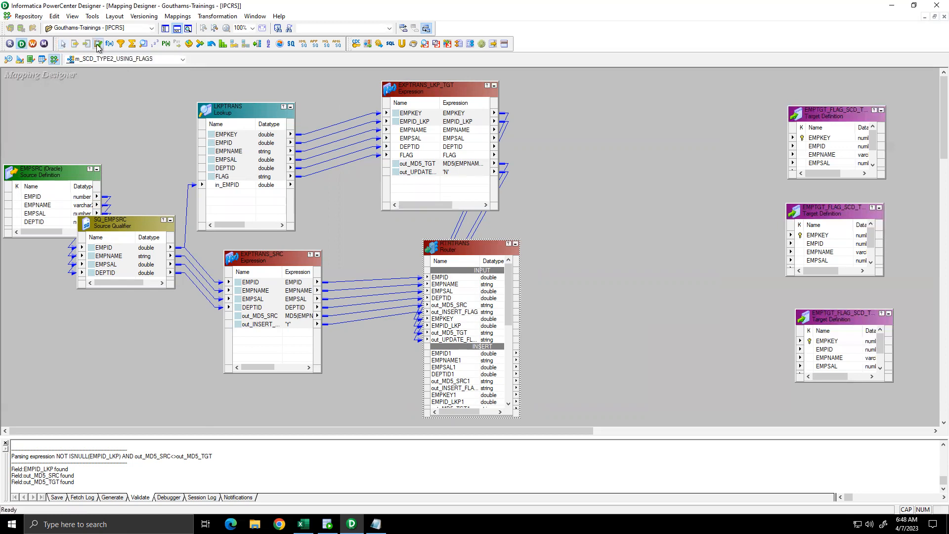
left_click(606, 138)
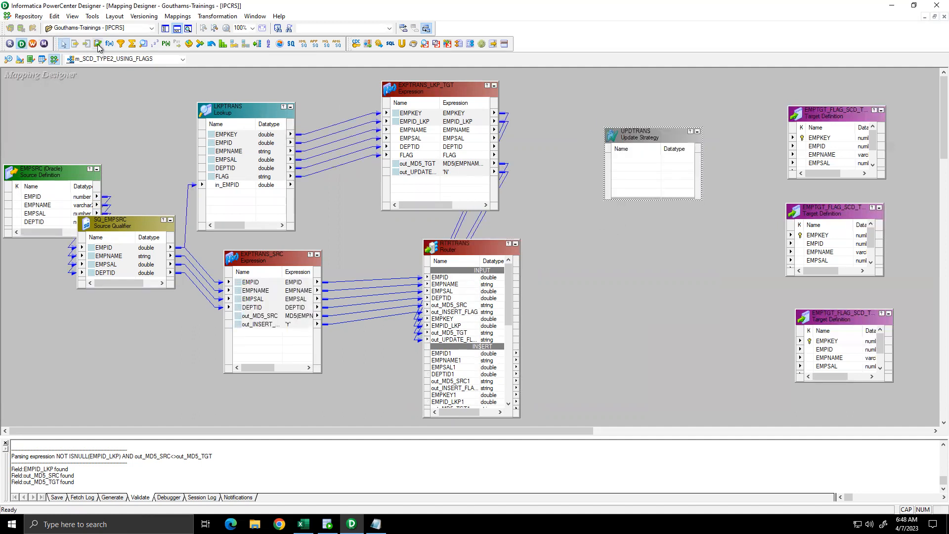
left_click(622, 235)
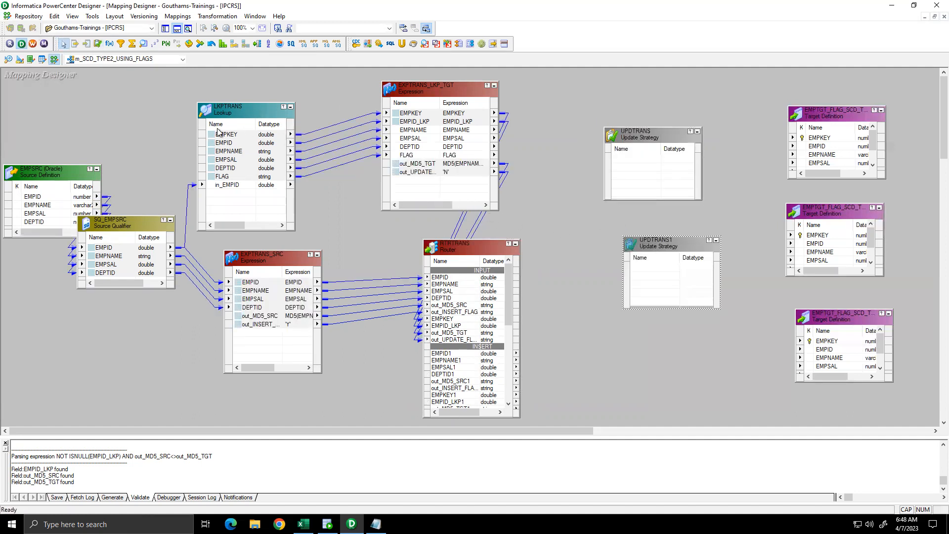
left_click(98, 44)
left_click(675, 348)
Step: Align the Update Strategies, move EXPTRANS_LKP_TGT beside the lookup, and reposition and enlarge the Router so its output groups show
left_click_drag(651, 246, 627, 234)
left_click(646, 139)
left_click_drag(645, 138, 641, 126)
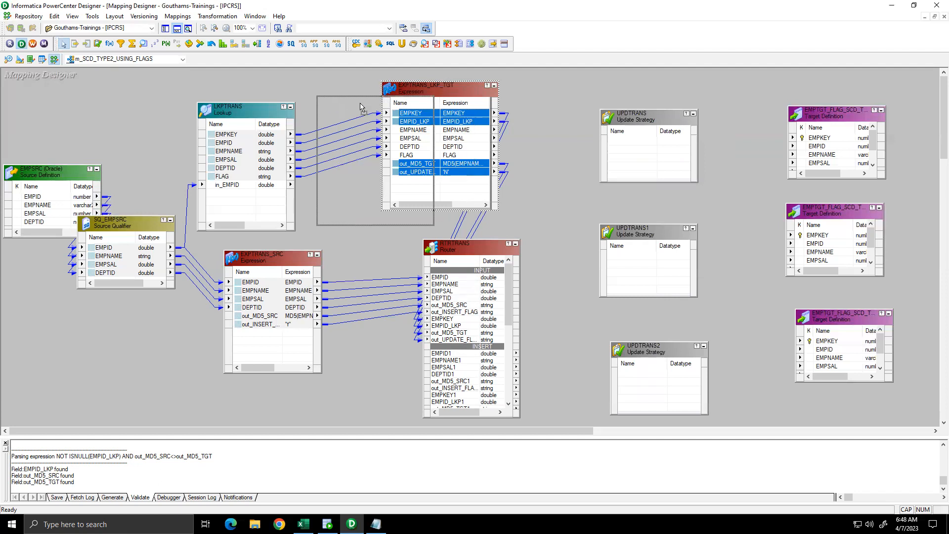
left_click_drag(435, 85, 355, 104)
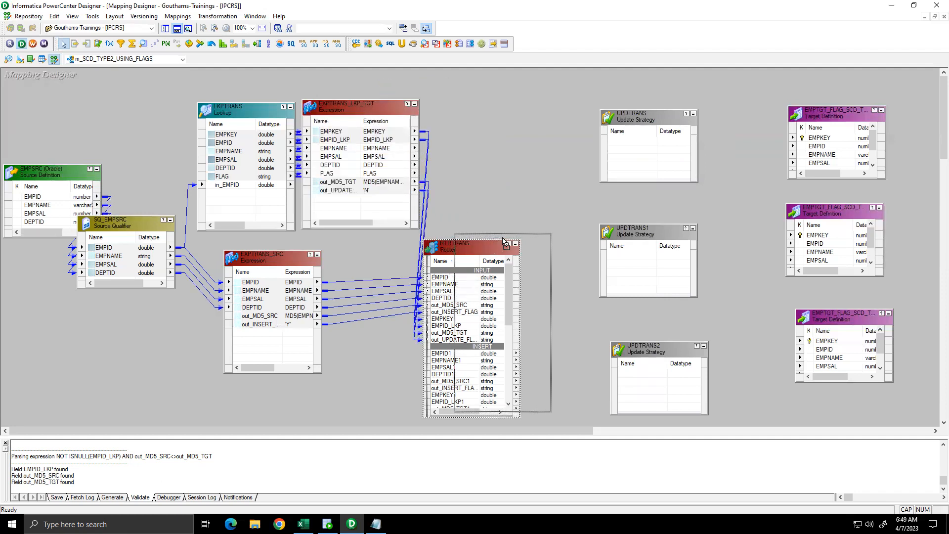
left_click_drag(467, 244, 502, 204)
left_click_drag(500, 164, 504, 87)
Step: Link EMPID1, EMPNAME1, EMPSAL1, DEPTID1 and the insert flag from the Router's INSERT group into UPDTRANS
left_click_drag(483, 200, 483, 201)
key("shift+Down")
key("shift+Down")
key("shift+Down")
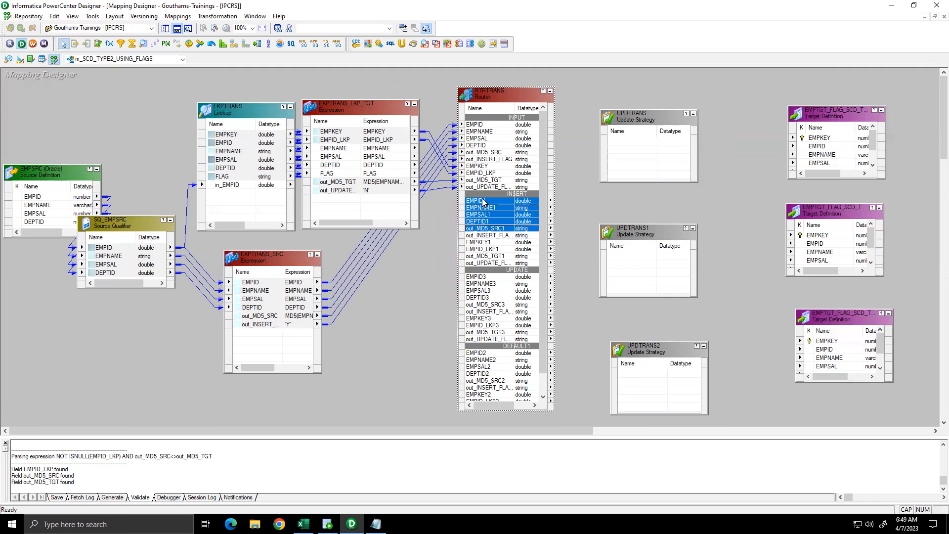
key("shift+Down")
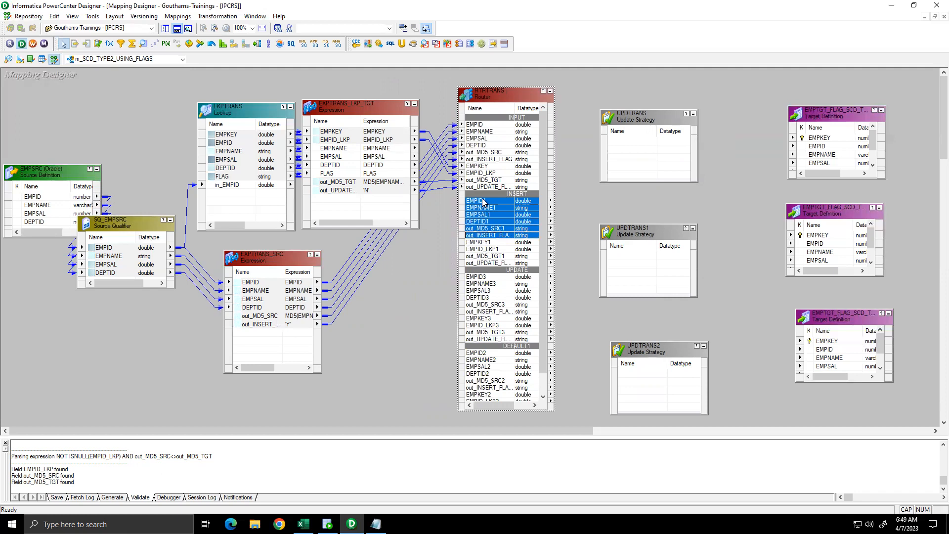
left_click(498, 229, "ctrl")
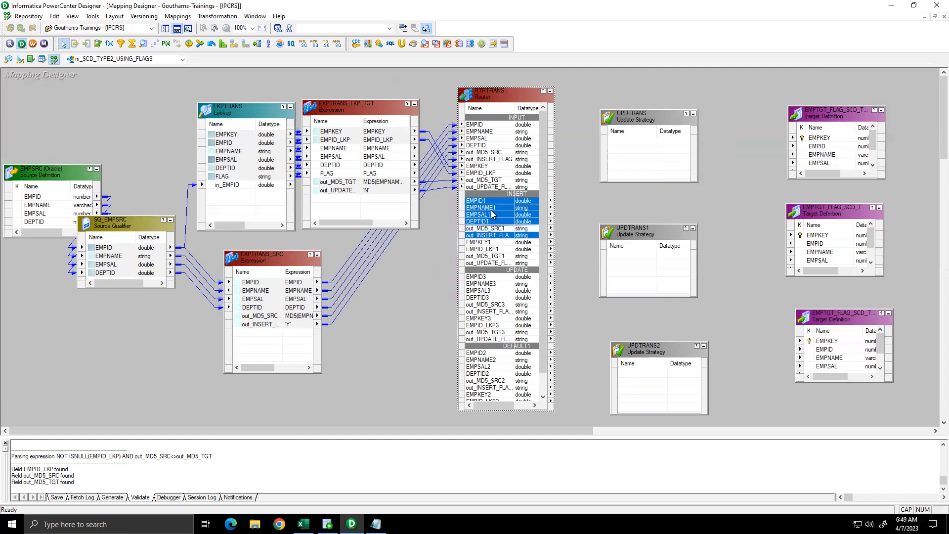
left_click_drag(492, 210, 638, 158)
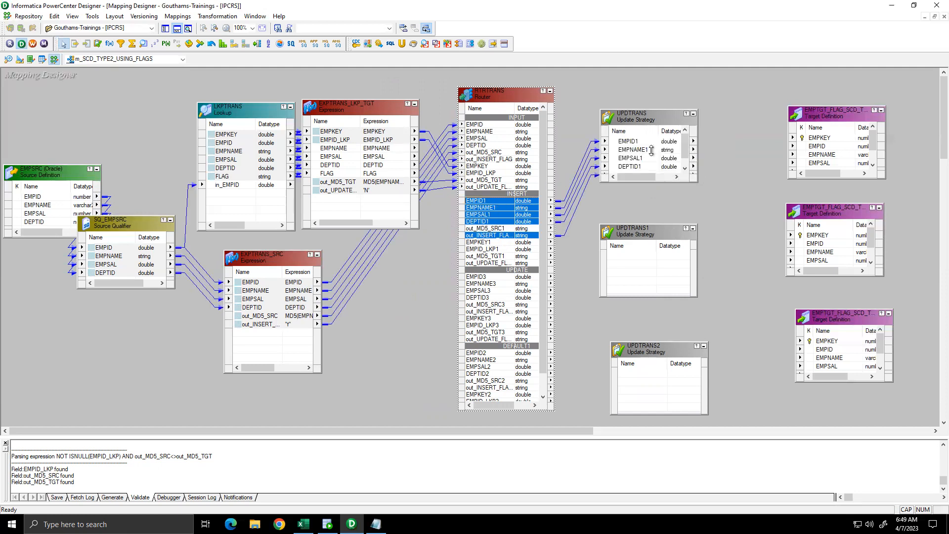
Step: Rename the UPDTRANS Update Strategy as UPDTRANS_INSERT_NEW_RECORDS and save the change
double_click(649, 121)
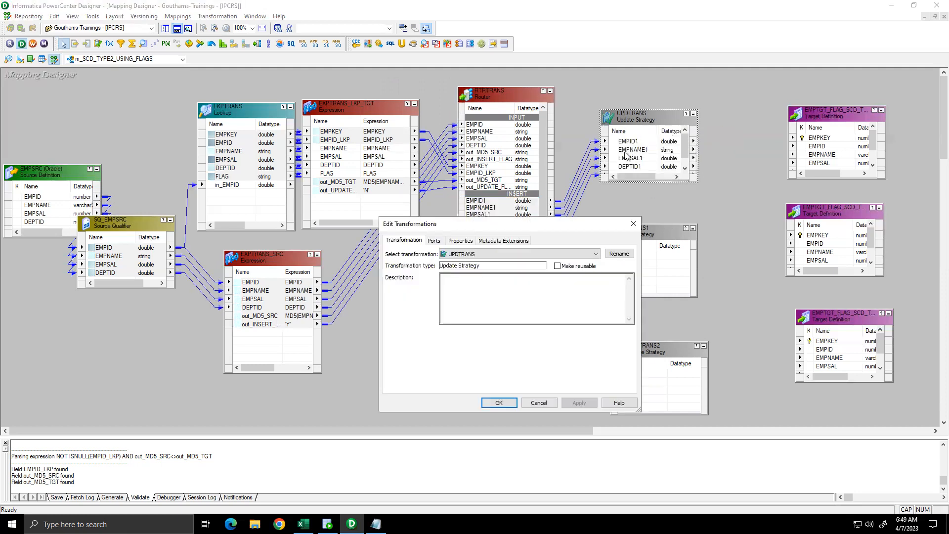
left_click(619, 253)
left_click(448, 324)
type("_INS")
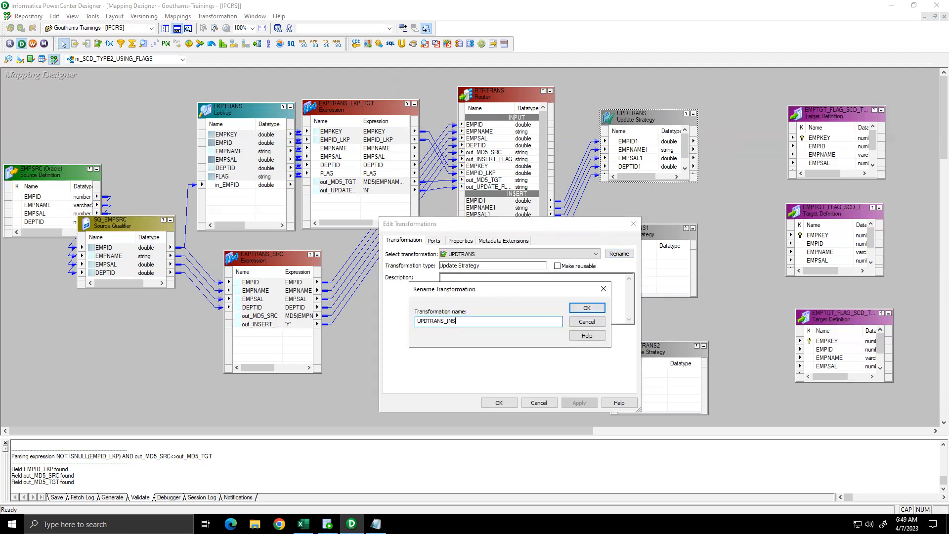
type("ERT_NEW RECORS")
key("BackSpace")
type("DS")
left_click(481, 320)
key("BackSpace")
type("_")
left_click(583, 310)
left_click(579, 403)
key("Return")
Step: Link the ports of UPDTRANS_INSERT_NEW_RECORDS to EMPID, EMPNAME, EMPSAL, DEPTID and FLAG of the first target, and enlarge that target
left_click(628, 142)
right_click(617, 144)
left_click(628, 148)
left_click_drag(617, 144, 809, 147)
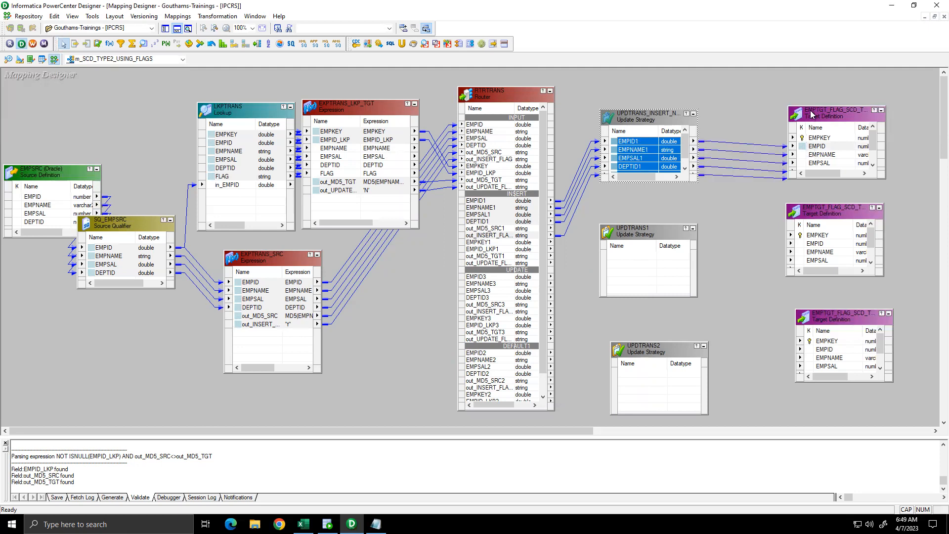
left_click_drag(811, 106, 811, 87)
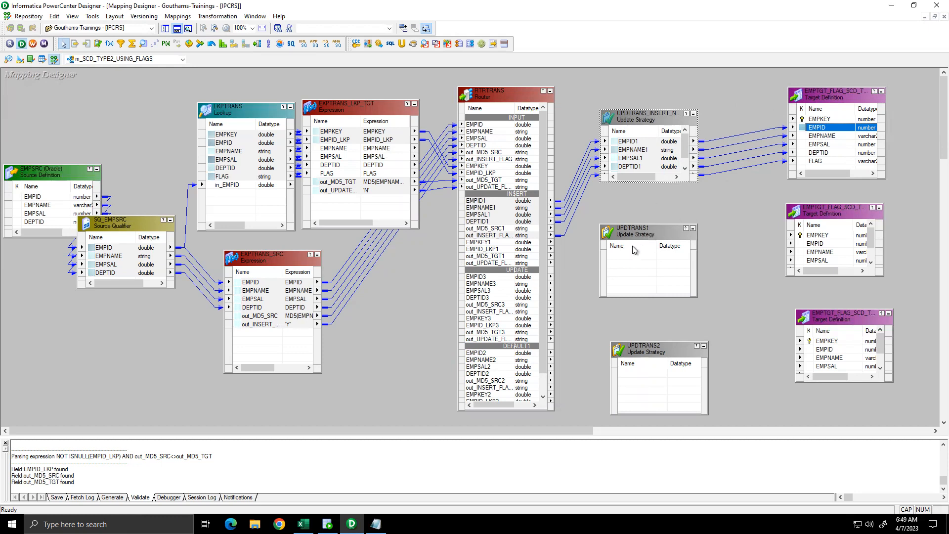
Step: Link EMPID3, EMPNAME3, EMPSAL3, DEPTID3 and the insert flag from the Router's UPDATE group into UPDTRANS1
left_click_drag(647, 236, 662, 229)
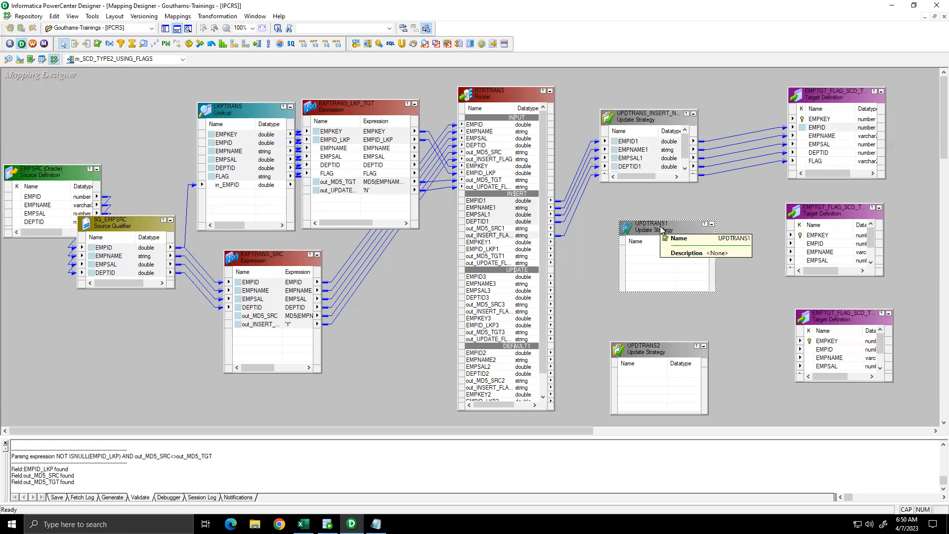
left_click(491, 282)
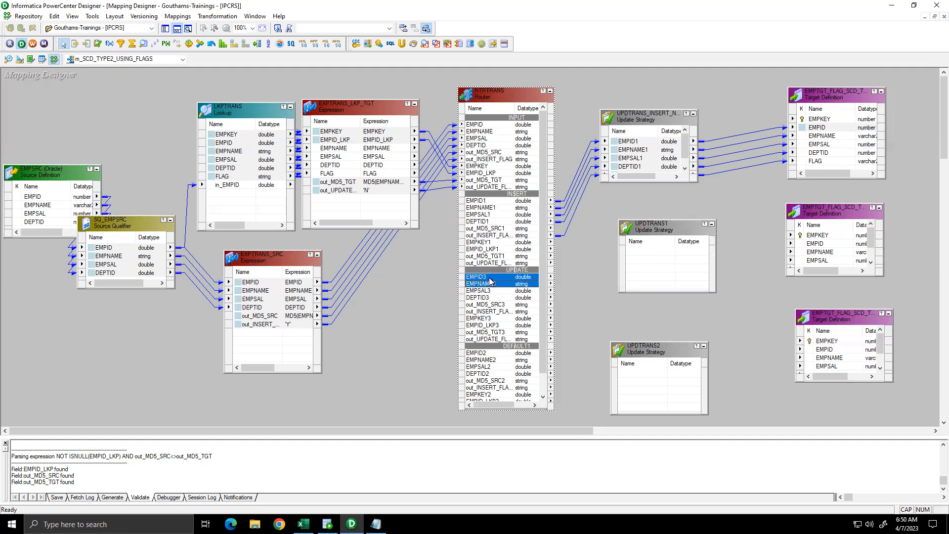
left_click(492, 312, "ctrl")
left_click_drag(485, 284, 659, 271)
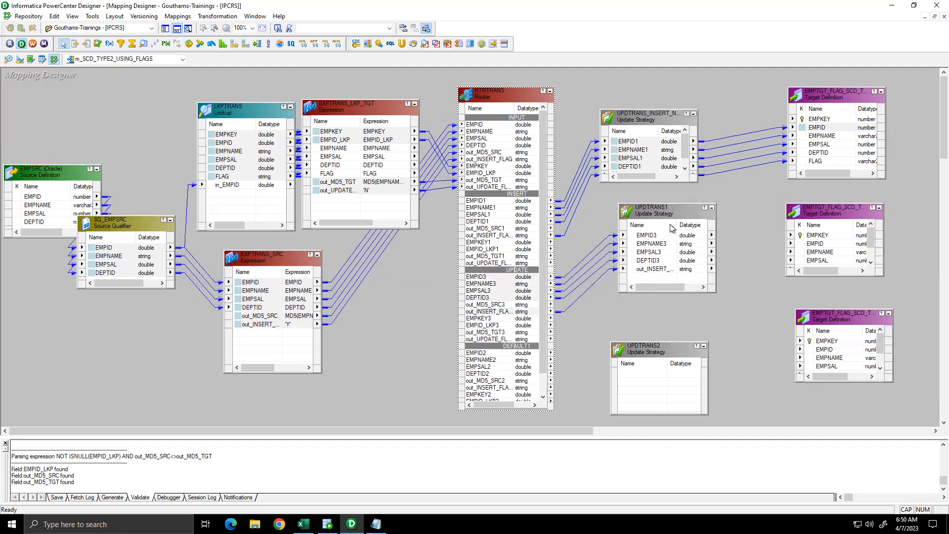
Step: Rename the UPDTRANS1 Update Strategy as UPDTRANS_INSERT_OLD_RECORDS and save the change
double_click(668, 211)
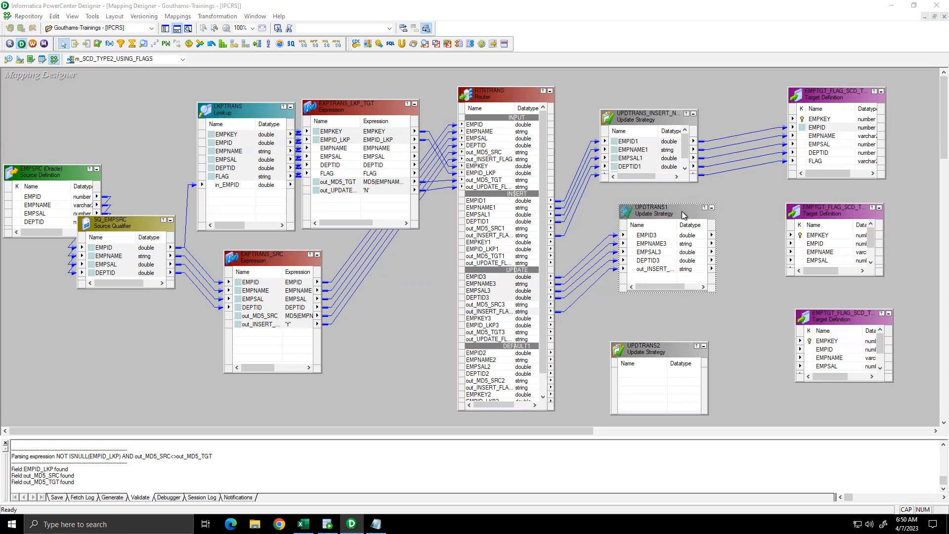
left_click(619, 254)
left_click(453, 322)
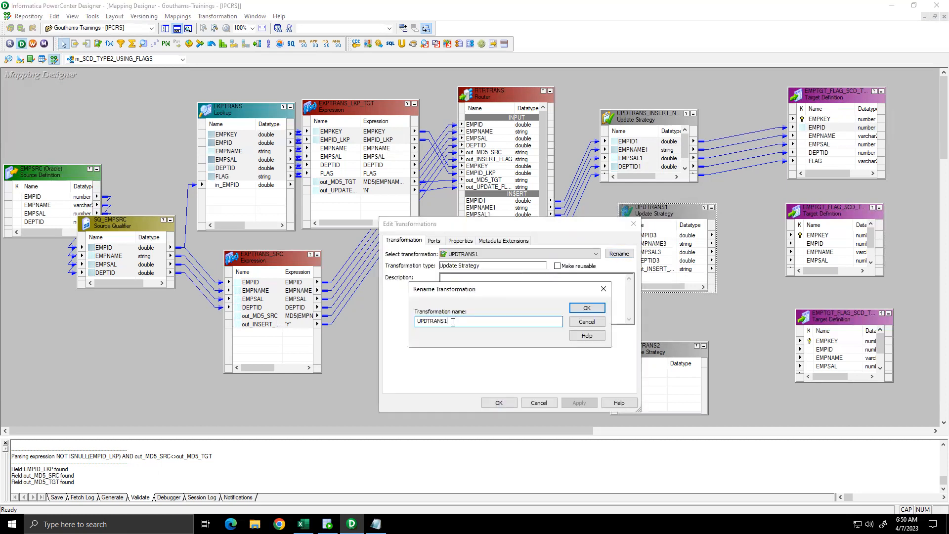
key("BackSpace")
type("_INSERT_OLDREC")
key("BackSpace")
key("BackSpace")
key("BackSpace")
type("_RECORDS")
left_click(585, 310)
left_click(498, 402)
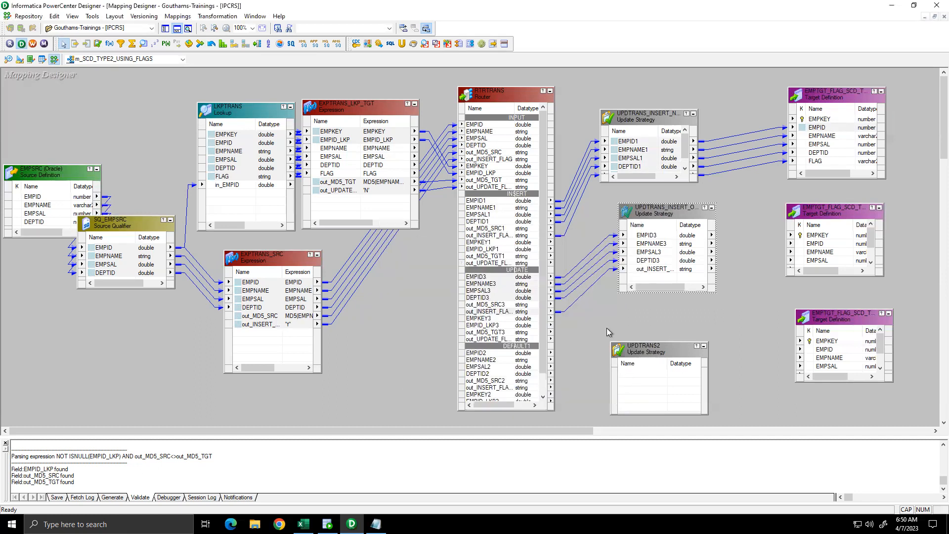
Step: Reposition UPDTRANS2 and link EMPKEY3 and the update flag from the Router's UPDATE group into it
left_click_drag(654, 351, 686, 334)
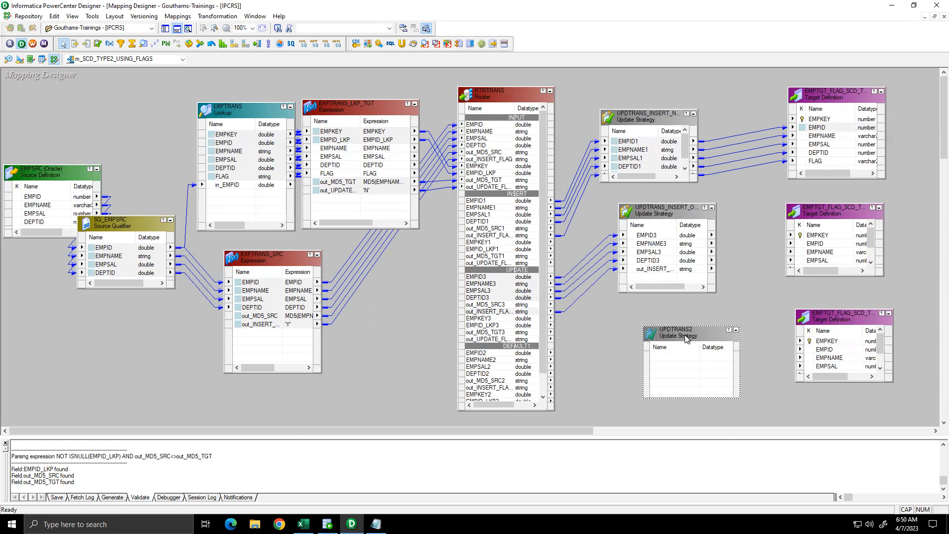
left_click_drag(684, 334, 663, 334)
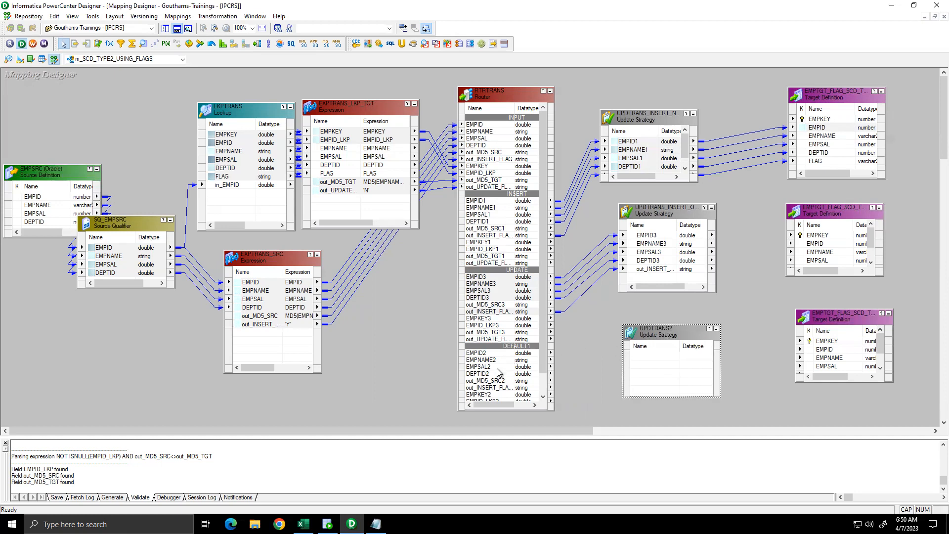
left_click(493, 320)
left_click(501, 339, "ctrl")
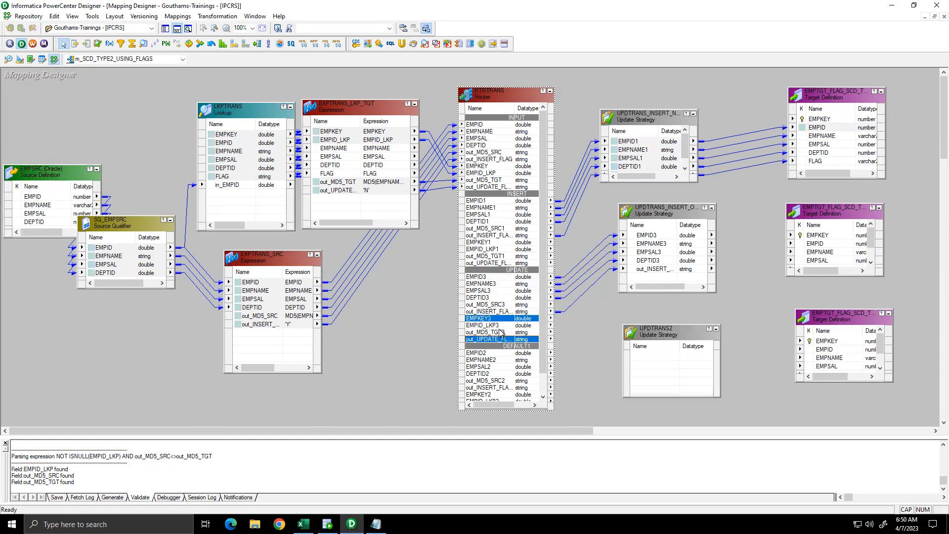
left_click_drag(502, 325, 656, 371)
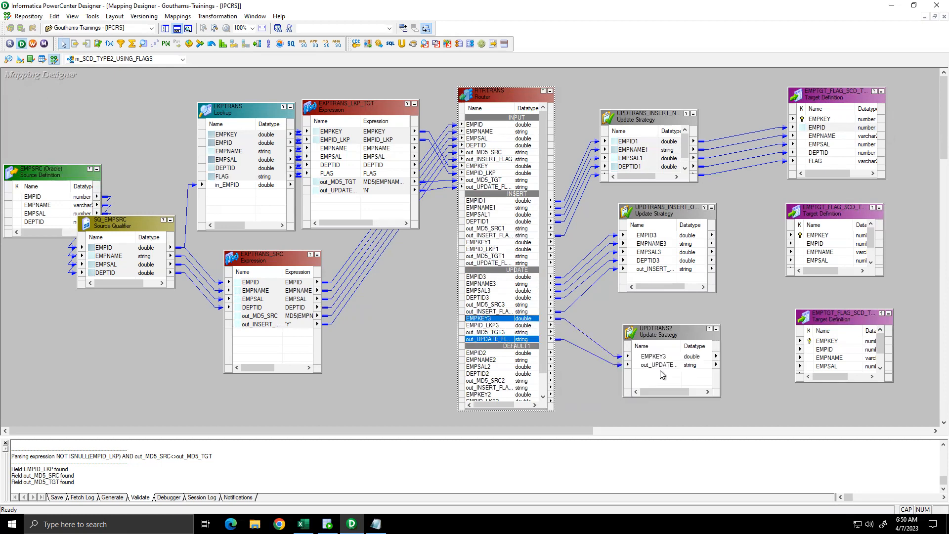
Step: Link UPDTRANS_INSERT_OLD_RECORDS ports to the second target, and UPDTRANS2's EMPKEY3 and update flag to EMPKEY and FLAG of the third
left_click_drag(642, 239, 811, 251)
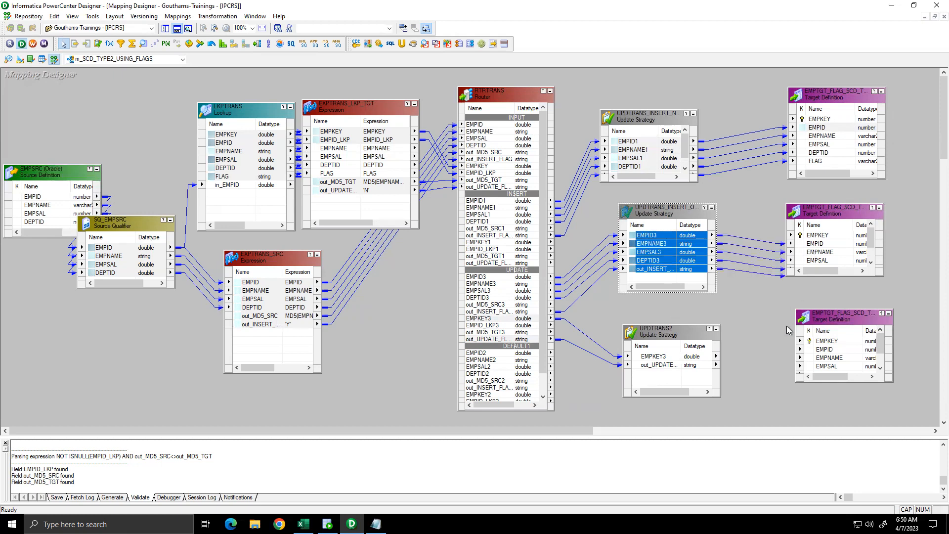
left_click(657, 357)
left_click_drag(659, 358, 818, 342)
left_click(880, 368)
left_click(880, 368)
left_click_drag(685, 365, 821, 369)
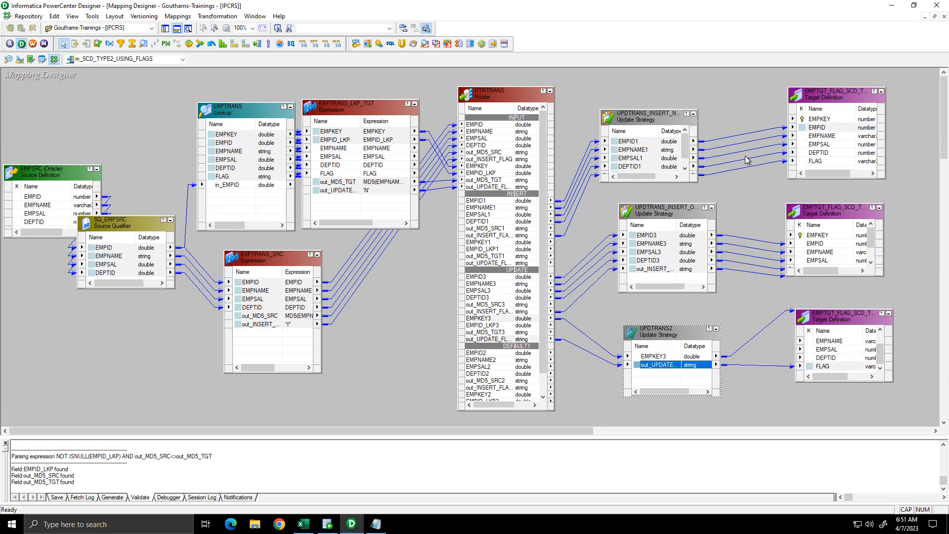
Step: Add a Sequence Generator above the first Update Strategy and link its NEXTVAL to EMPKEY of the first target
left_click(155, 45)
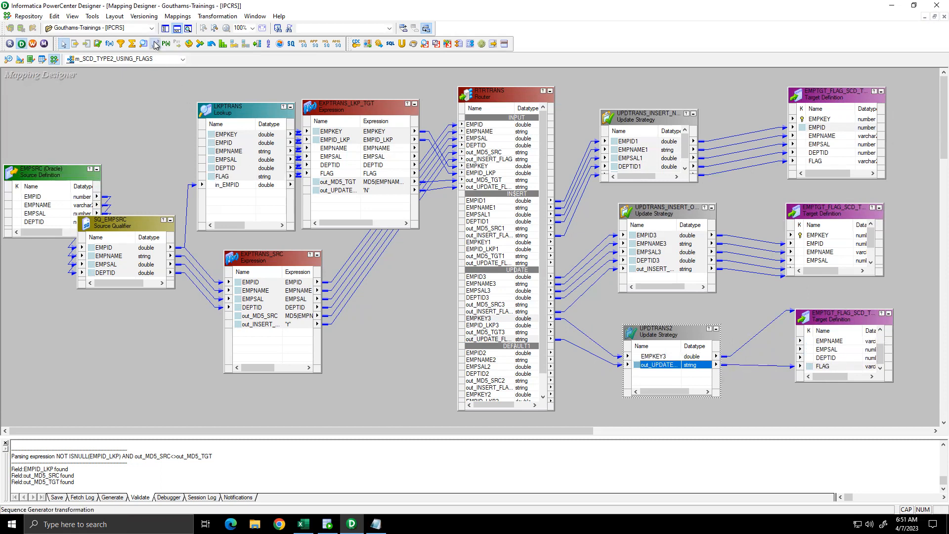
left_click(134, 99)
left_click_drag(423, 165, 673, 74)
left_click(597, 101)
left_click_drag(597, 101, 804, 122)
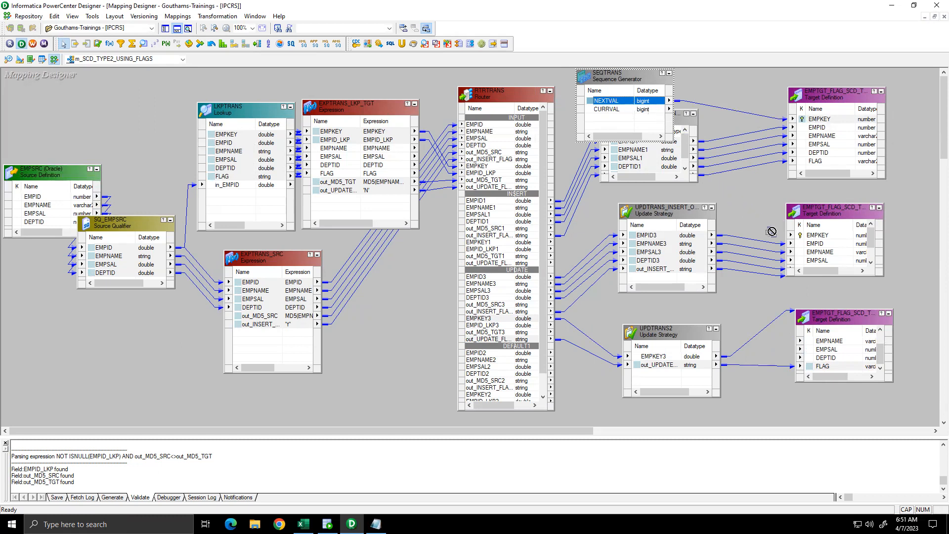
Step: Link NEXTVAL to EMPKEY of the second target and rename the first target as EMPTGT_FLAG_SCD_TYPE2_INSERT_NEW_RECORDS
left_click_drag(807, 235, 808, 236)
double_click(816, 95)
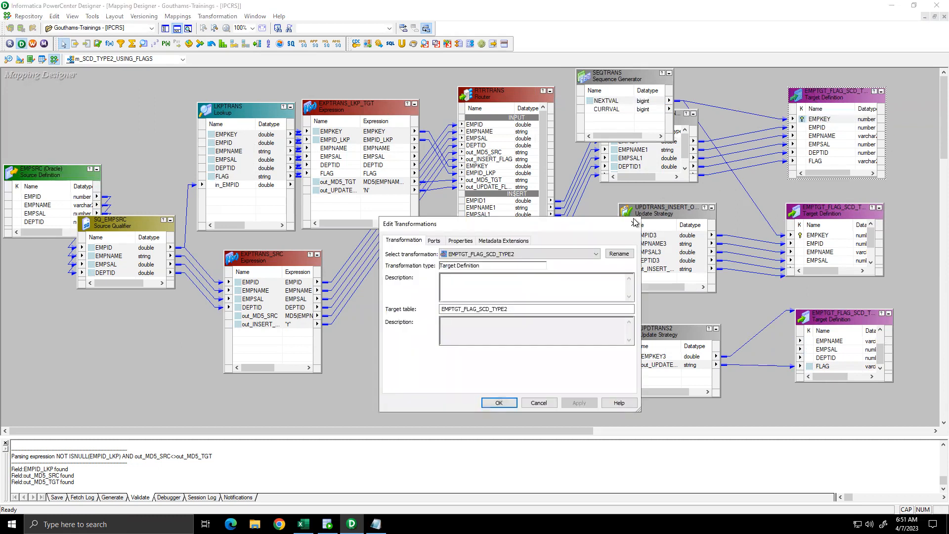
left_click(619, 253)
left_click(493, 323)
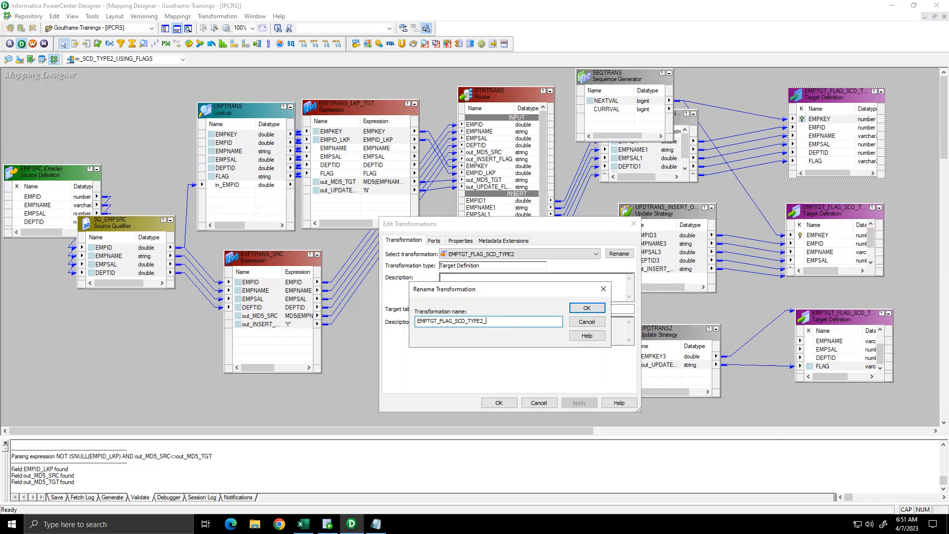
type("_INSERTR")
left_click_drag(509, 322, 486, 322)
left_click(579, 309)
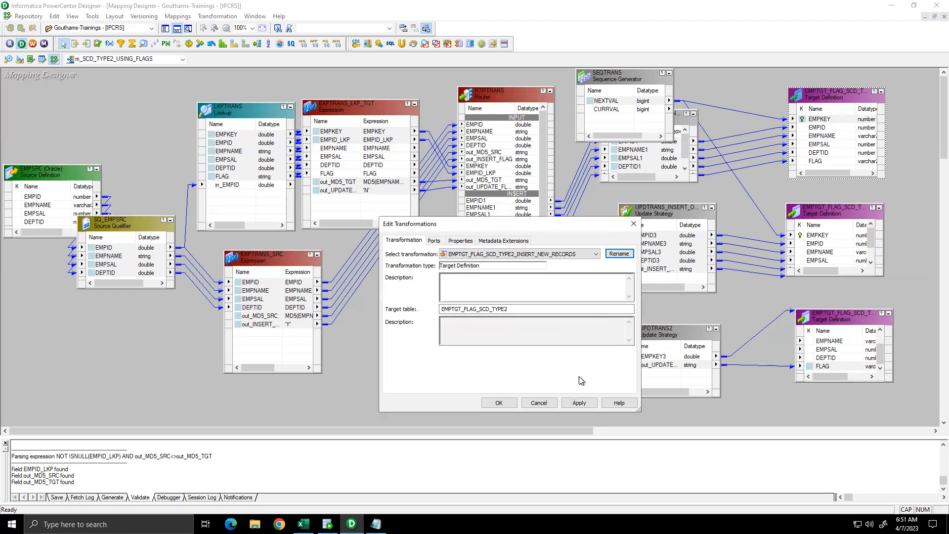
left_click(565, 403)
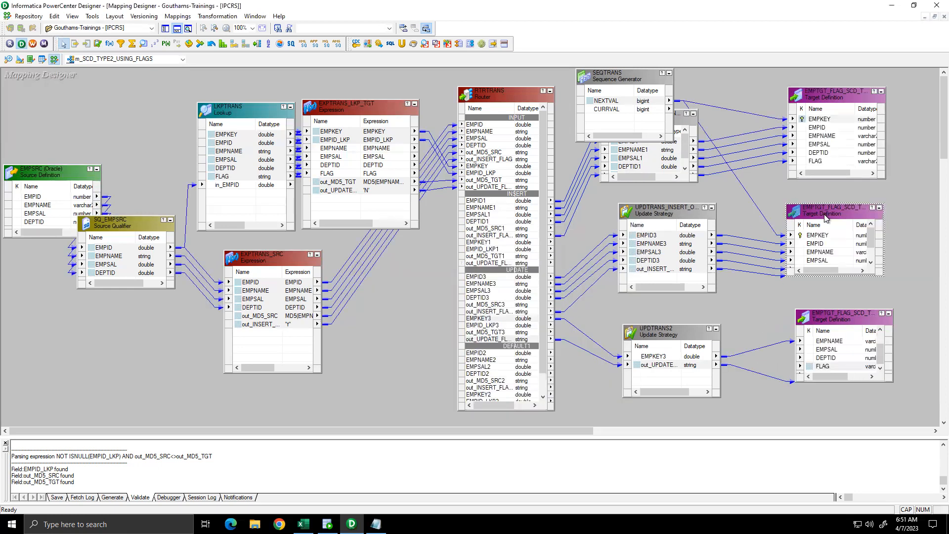
Step: Rename the second target definition as EMPTGT_FLAG_SCD_TYPE2_INSERT_OLD_RECORDS
left_click(619, 254)
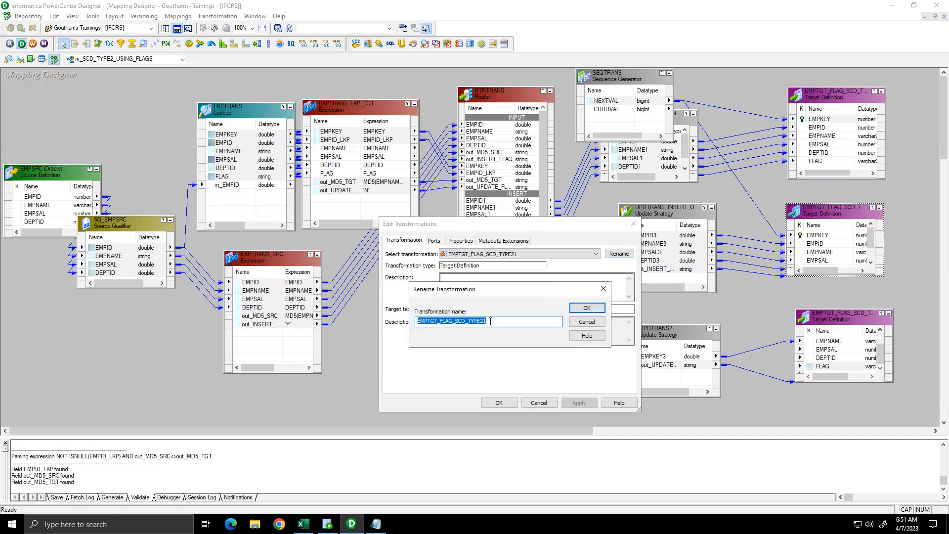
left_click(491, 322)
type("_INSERT_NEW_RECORDS")
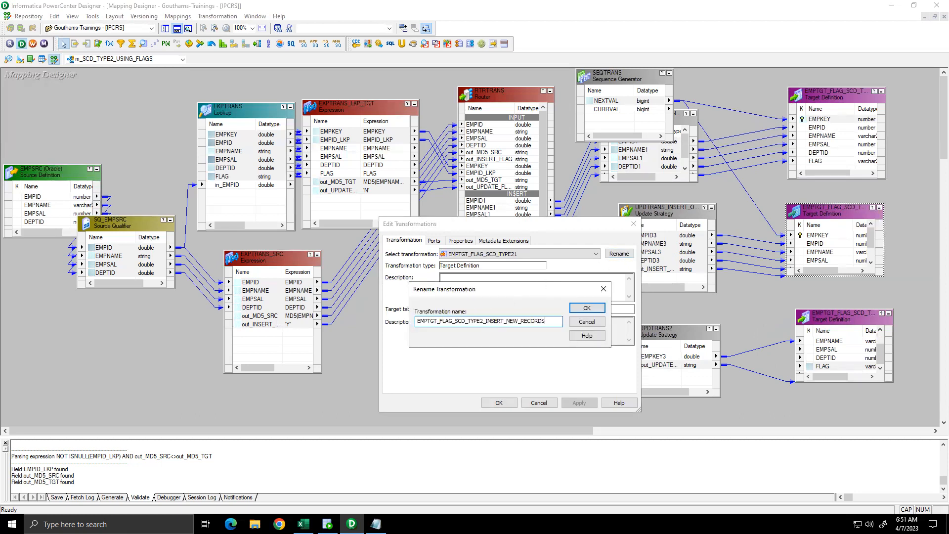
key("BackSpace")
key("BackSpace")
type("OLD")
key("BackSpace")
left_click(577, 311)
left_click(579, 403)
left_click(499, 403)
Step: Rename the third target definition as EMPTGT_FLAG_SCD_TYPE2_UPDATE_OLD_RECORDS_CHGS_FLAG
double_click(848, 320)
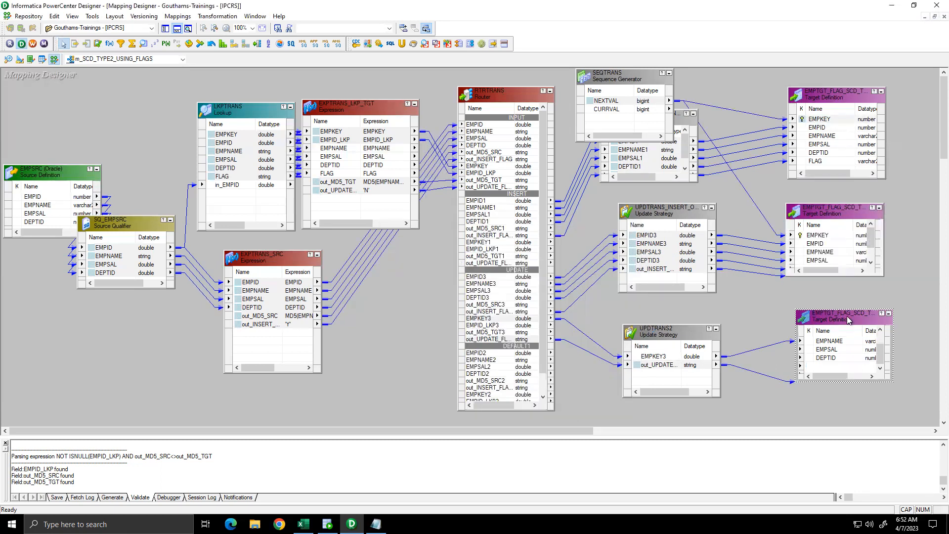
left_click(619, 253)
left_click(501, 323)
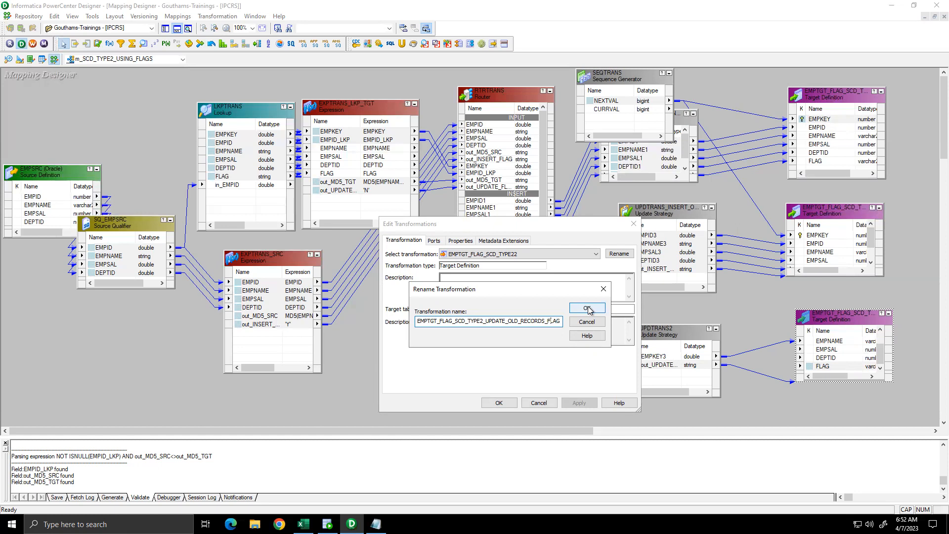
type("C_GS")
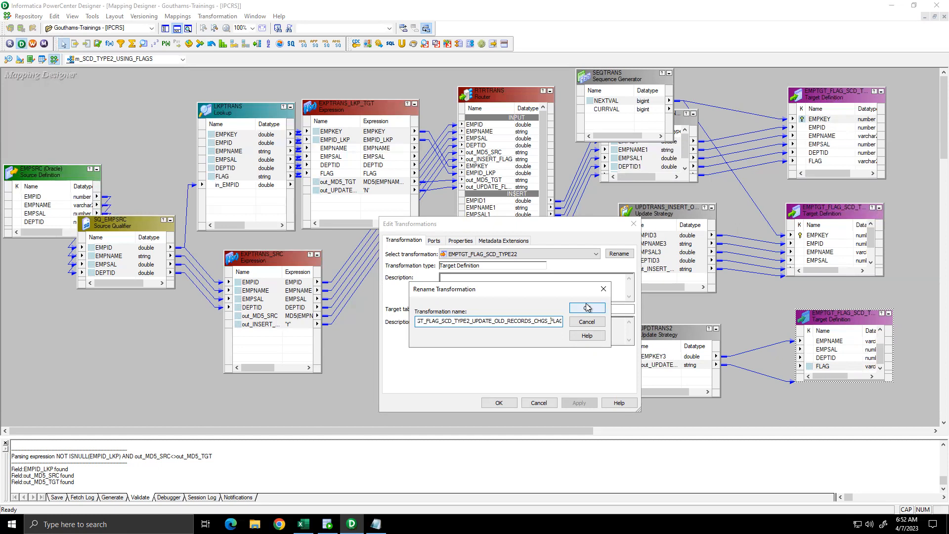
left_click(588, 307)
left_click(499, 402)
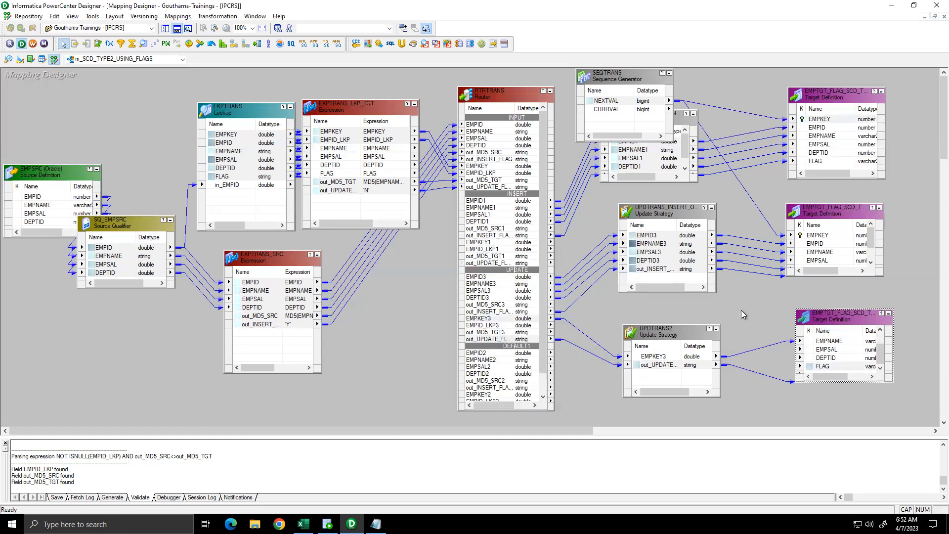
Step: Auto-arrange all objects in the mapping and review the resulting data flow from source to the three targets
right_click(125, 101)
left_click(163, 154)
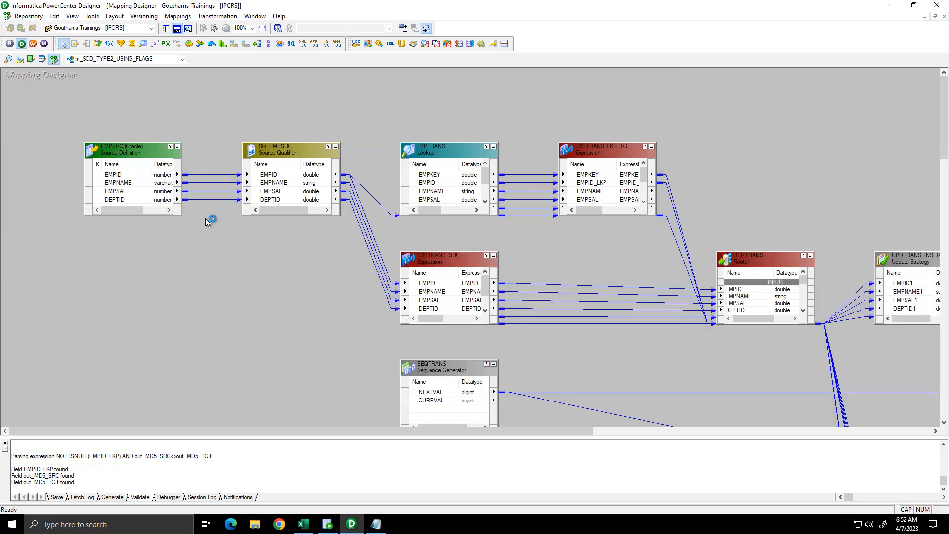
scroll(213, 227, "down", 3)
scroll(213, 227, "up", 1)
scroll(280, 335, "up", 1)
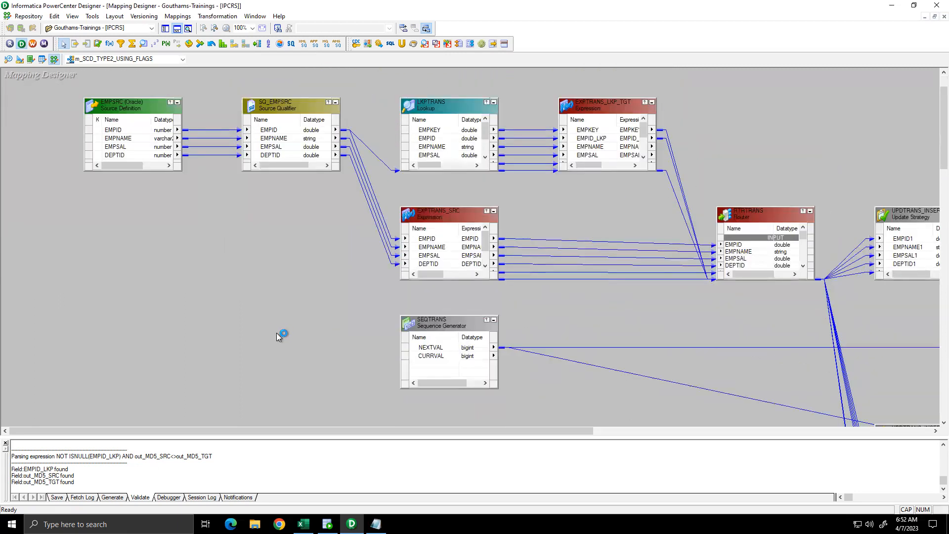
left_click_drag(308, 431, 465, 440)
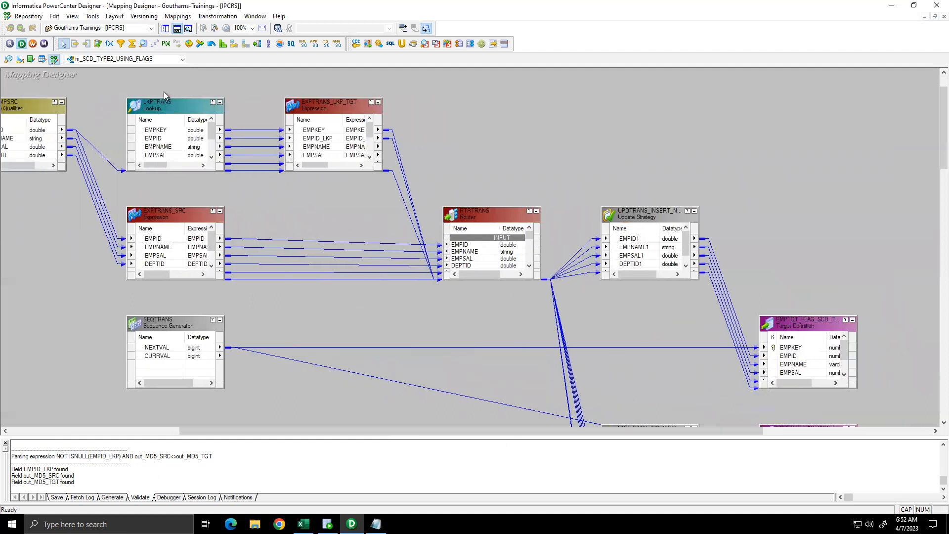
left_click(188, 29)
left_click_drag(803, 55, 832, 88)
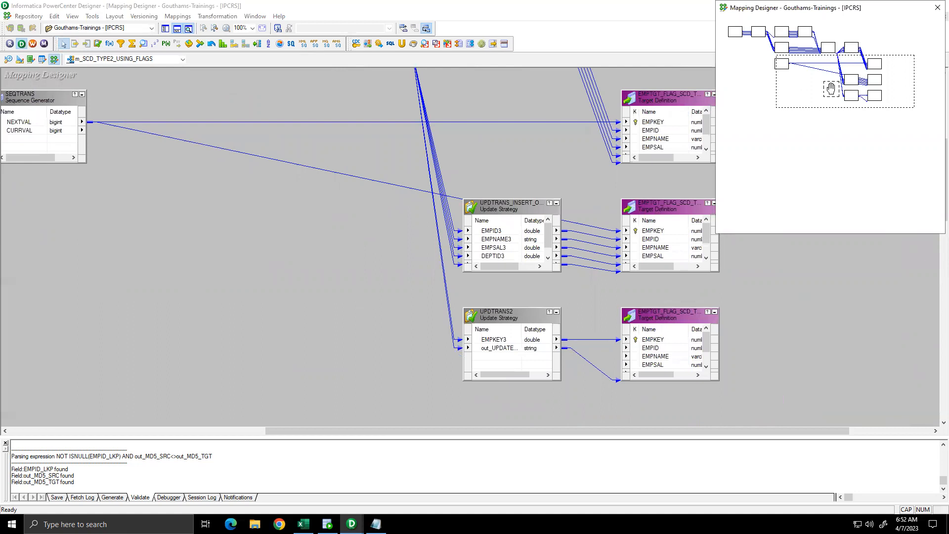
left_click_drag(831, 88, 764, 27)
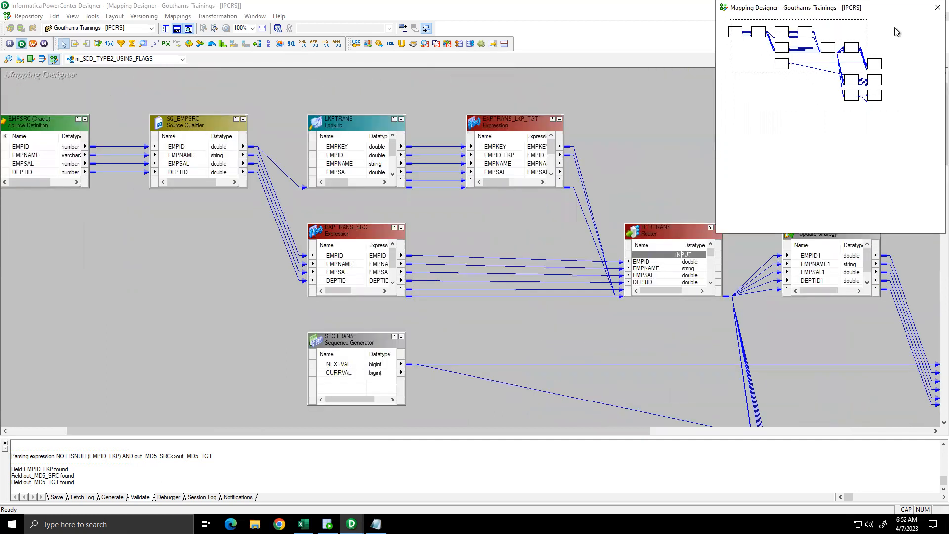
left_click(932, 9)
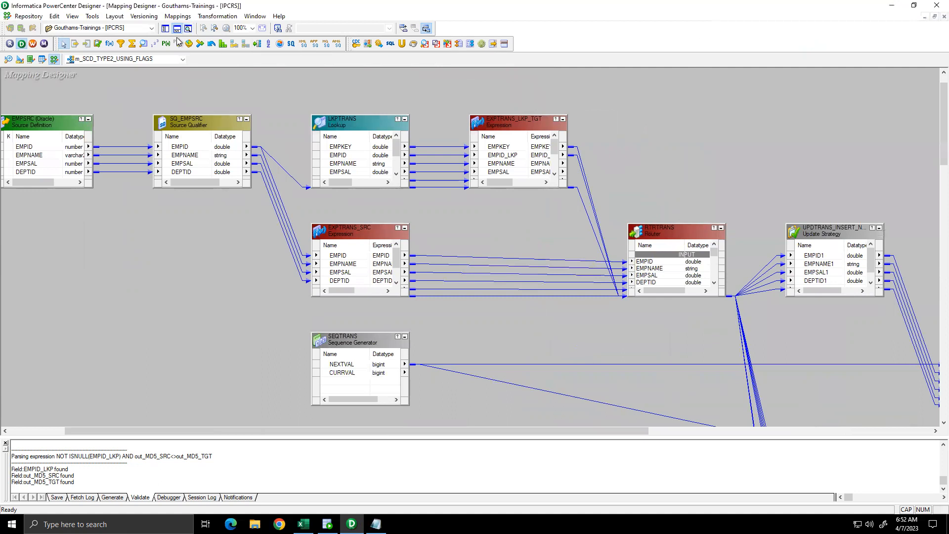
Step: Save the m_SCD_TYPE2_USING_FLAGS mapping to the repository and check its validation message in the save log
left_click(28, 16)
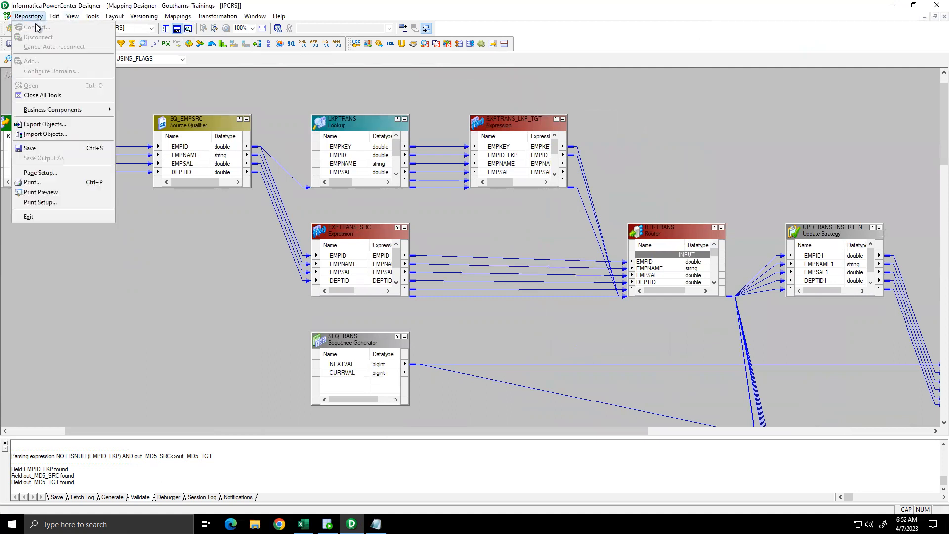
left_click(55, 148)
left_click_drag(129, 476, 12, 462)
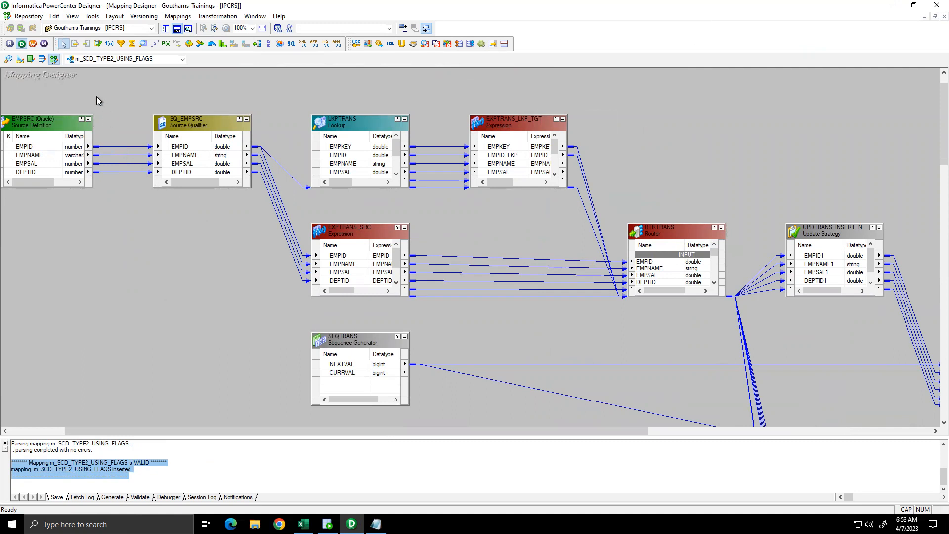
Step: Switch to PowerCenter Workflow Manager and create a workflow named wf_s_m_SCD_TYPE_2_USING_FLAGS in the Workflow Designer
left_click(34, 44)
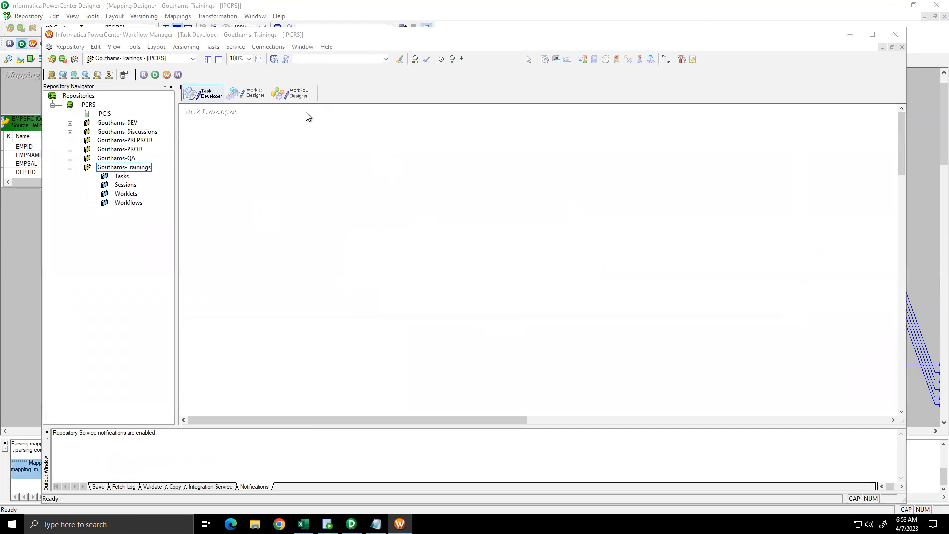
left_click(551, 227)
left_click(302, 95)
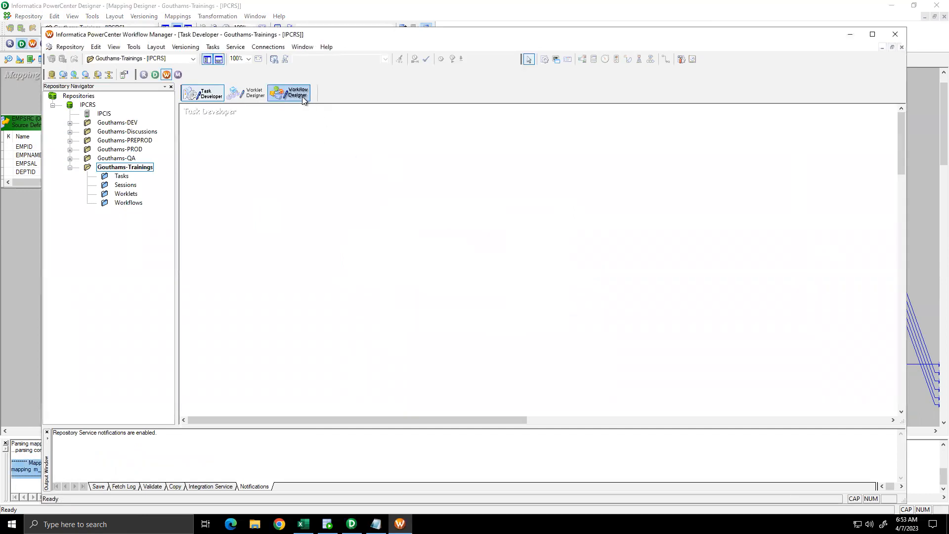
left_click(219, 47)
left_click(225, 58)
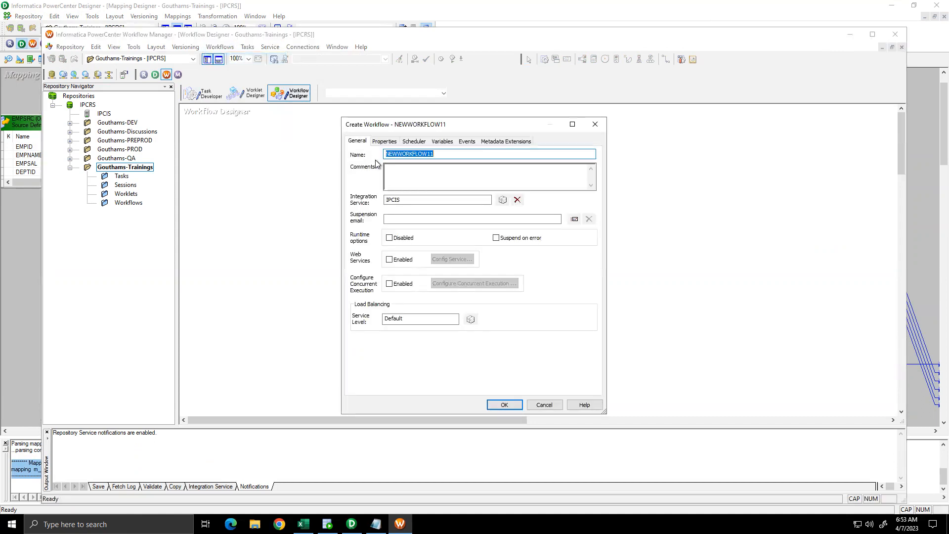
type("W")
type("SING_FLAGS")
left_click(515, 405)
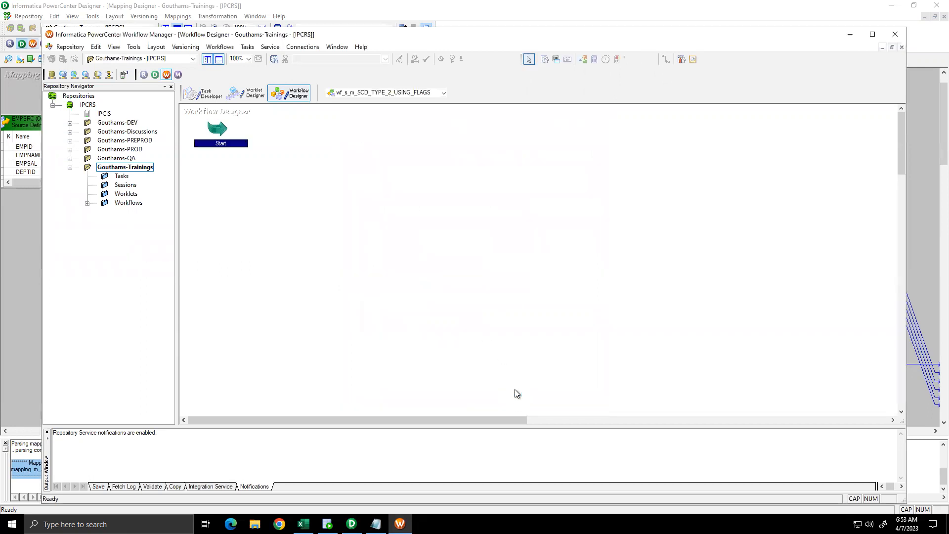
Step: Add a session task to the workflow and associate it with the m_SCD_TYPE2_USING_FLAGS mapping
left_click(543, 60)
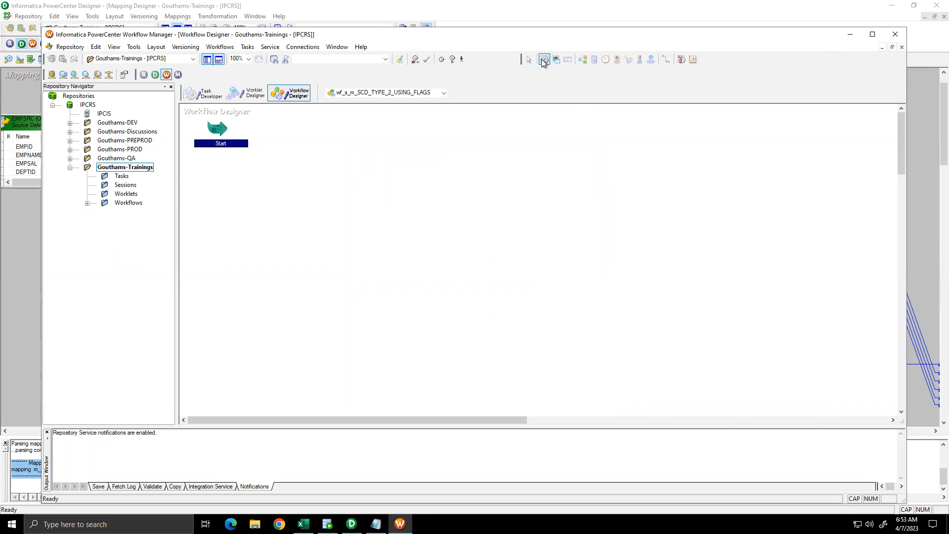
left_click(463, 144)
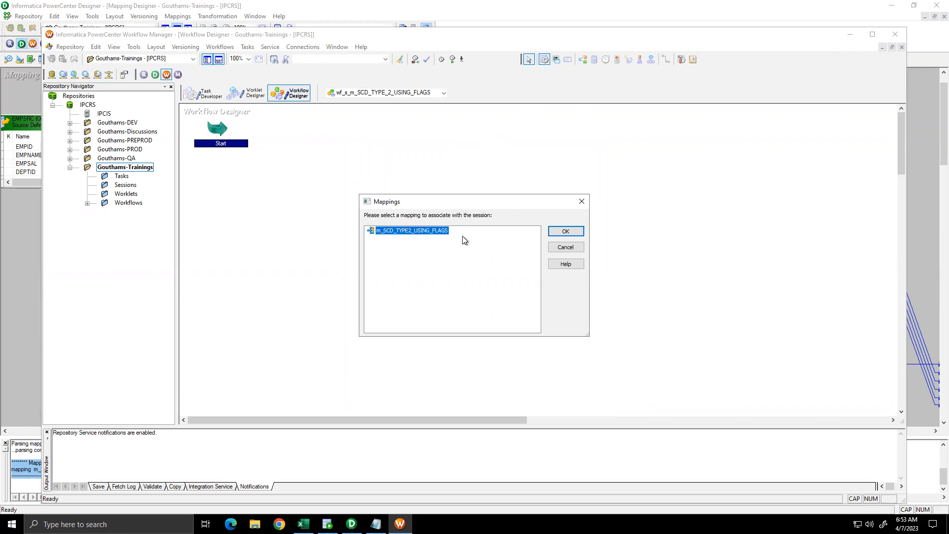
left_click(566, 231)
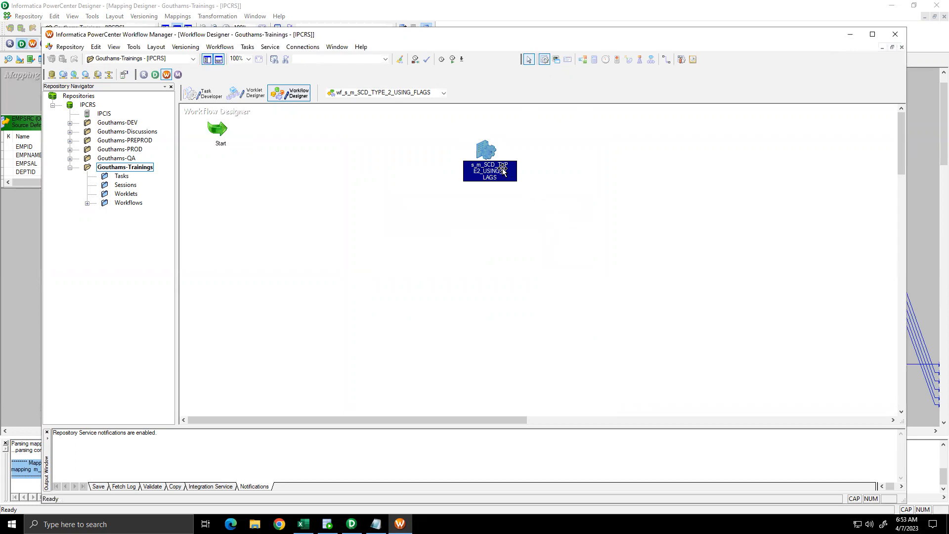
Step: Open the session's mapping settings and choose Oracle_SRCDB as the relational connection of the SQ_EMPSRC source
double_click(494, 150)
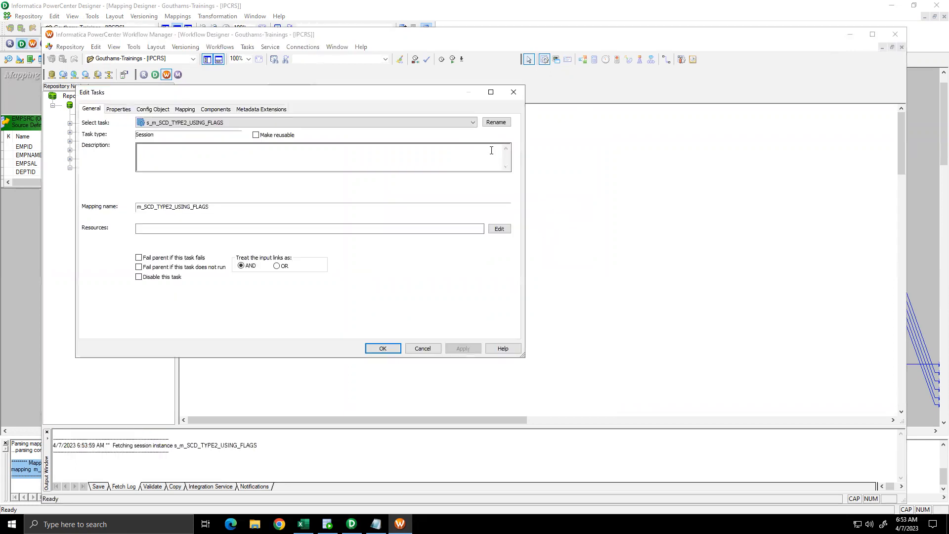
left_click(193, 110)
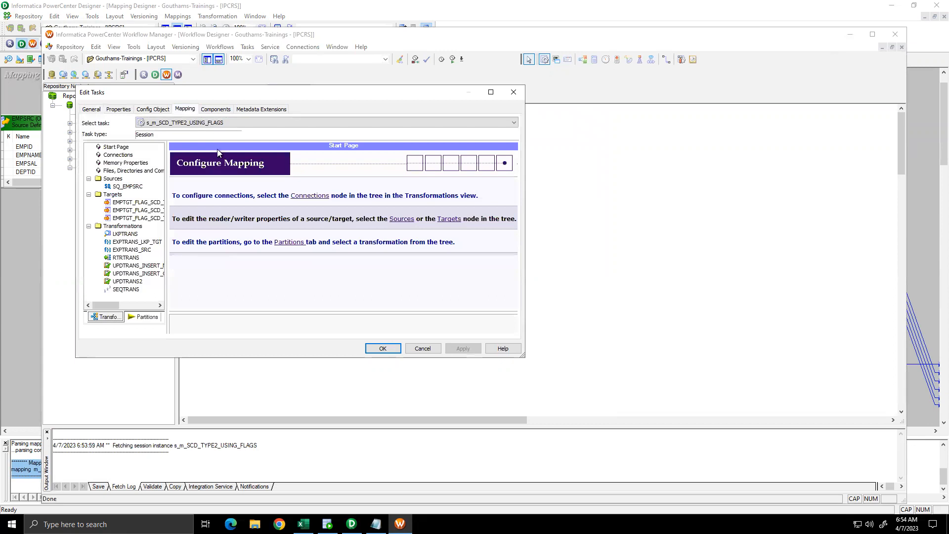
left_click_drag(529, 297, 725, 297)
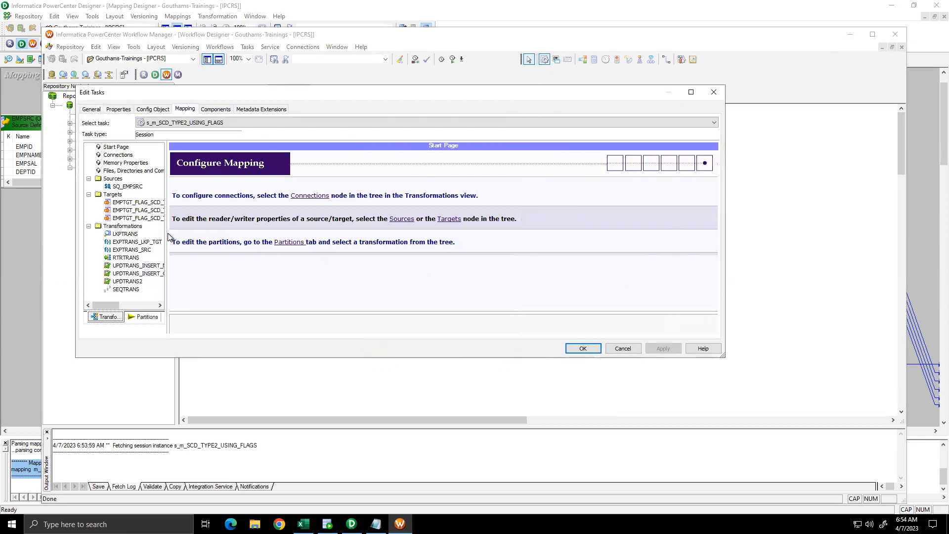
left_click_drag(168, 233, 246, 233)
left_click(128, 187)
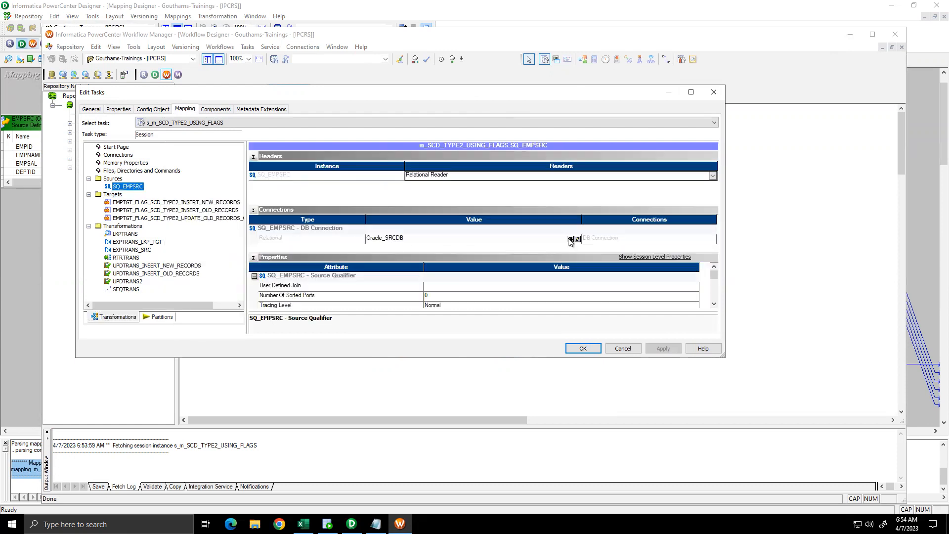
left_click(571, 240)
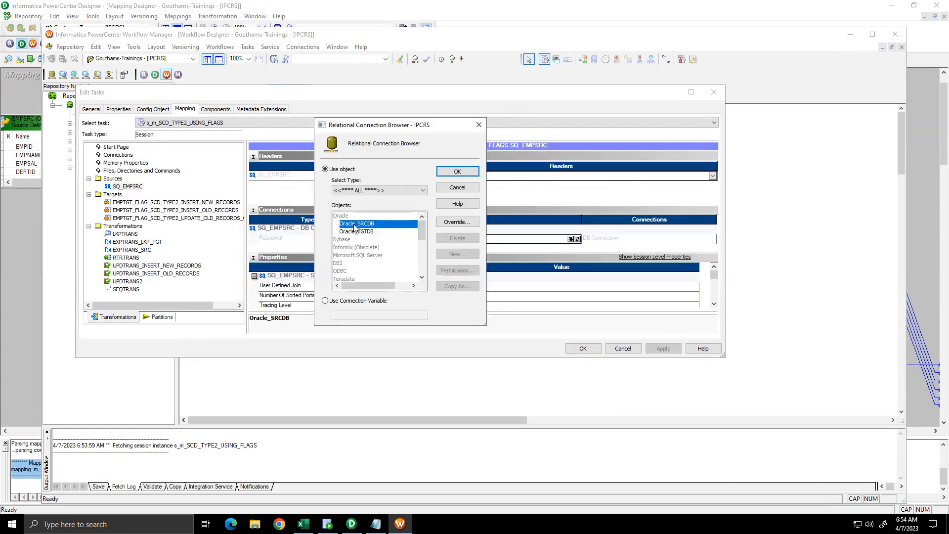
left_click(457, 172)
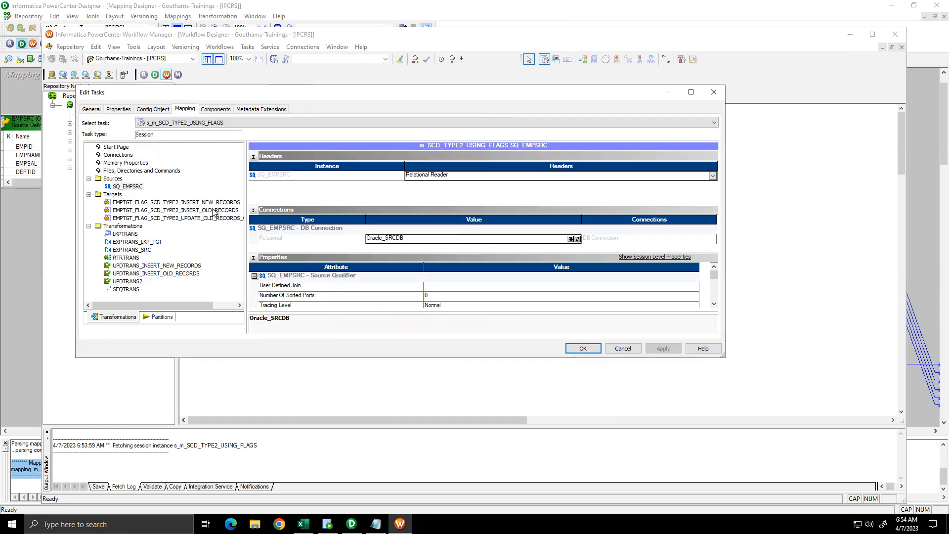
Step: Set the relational connection of the EMPTGT_FLAG_SCD_TYPE2_INSERT_NEW_RECORDS target to Oracle_TGTDB
left_click_drag(246, 212, 300, 213)
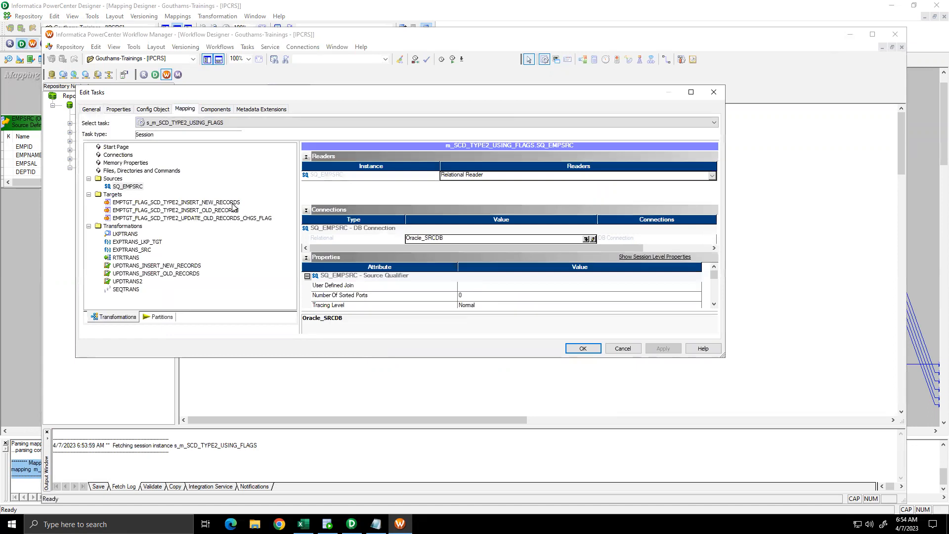
left_click(232, 202)
left_click(584, 230)
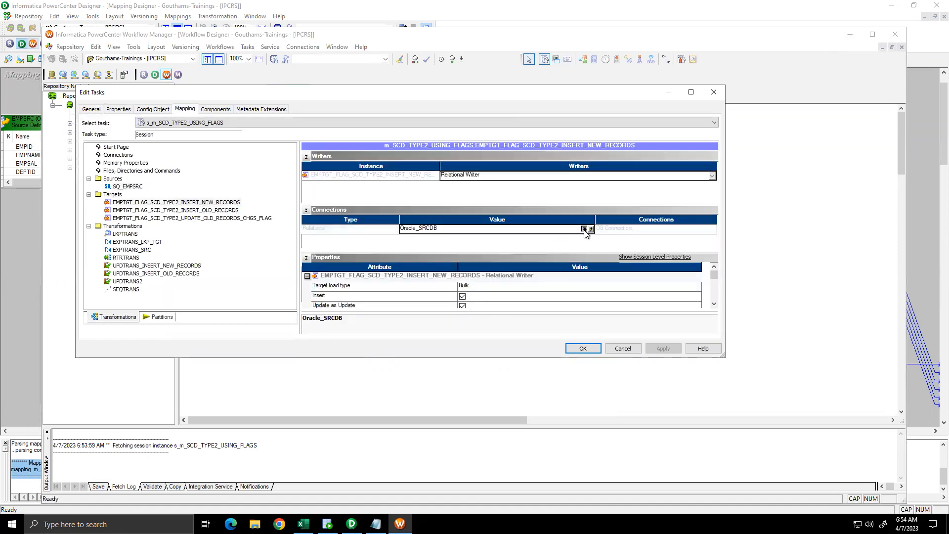
left_click(356, 231)
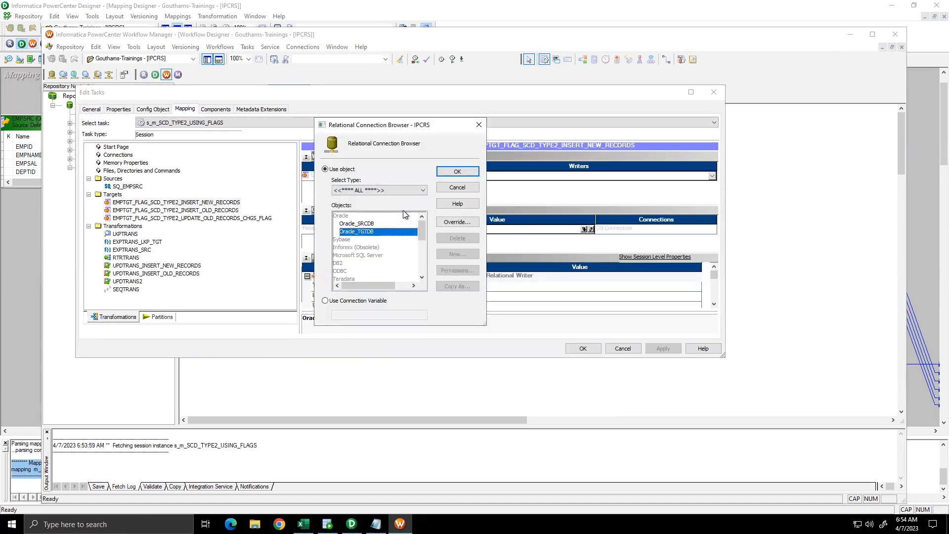
left_click(449, 173)
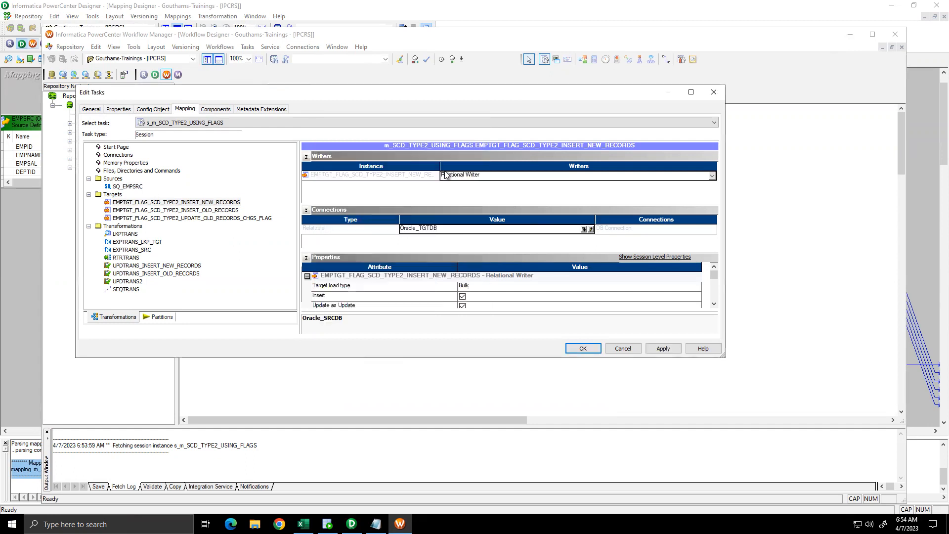
Step: Set the relational connection of the EMPTGT_FLAG_SCD_TYPE2_INSERT_OLD_RECORDS target to Oracle_TGTDB
left_click(221, 209)
left_click(584, 230)
left_click(584, 230)
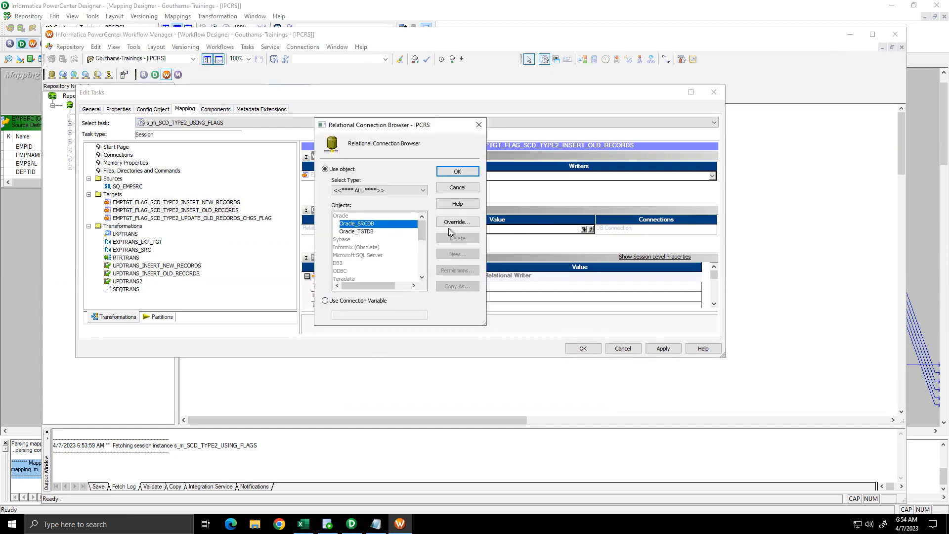
left_click(369, 231)
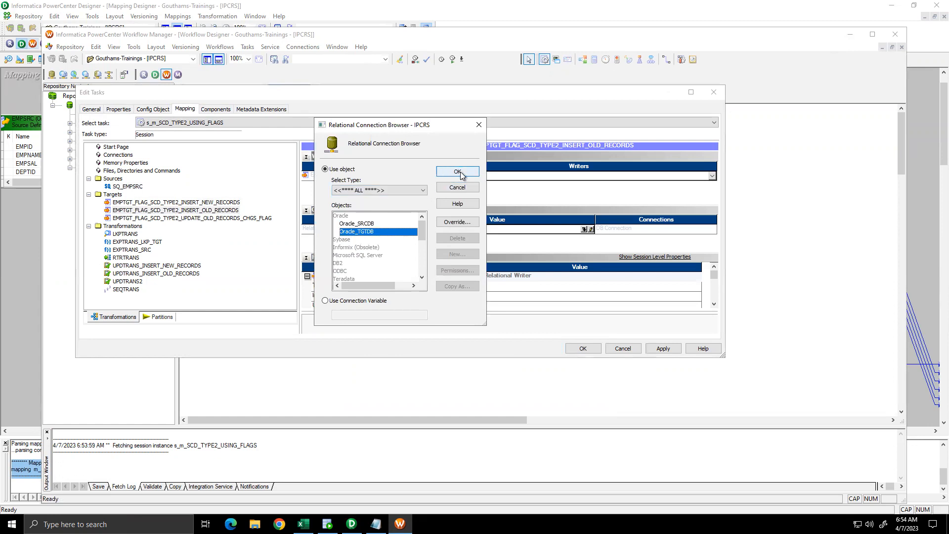
left_click(457, 172)
Step: Set the relational connection of the EMPTGT_FLAG_SCD_TYPE2_UPDATE_OLD_RECORDS_CHGS_FLAG target to Oracle_TGTDB
left_click(247, 219)
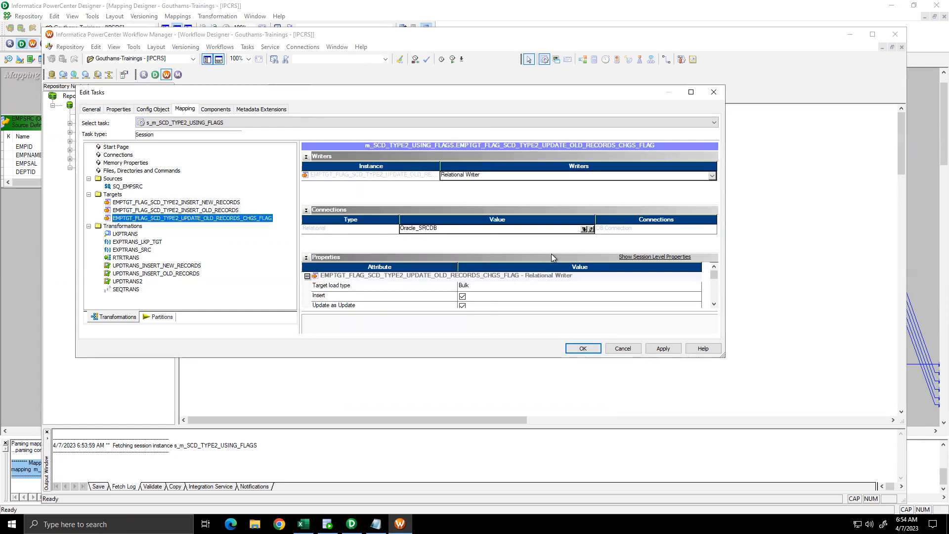
left_click(584, 230)
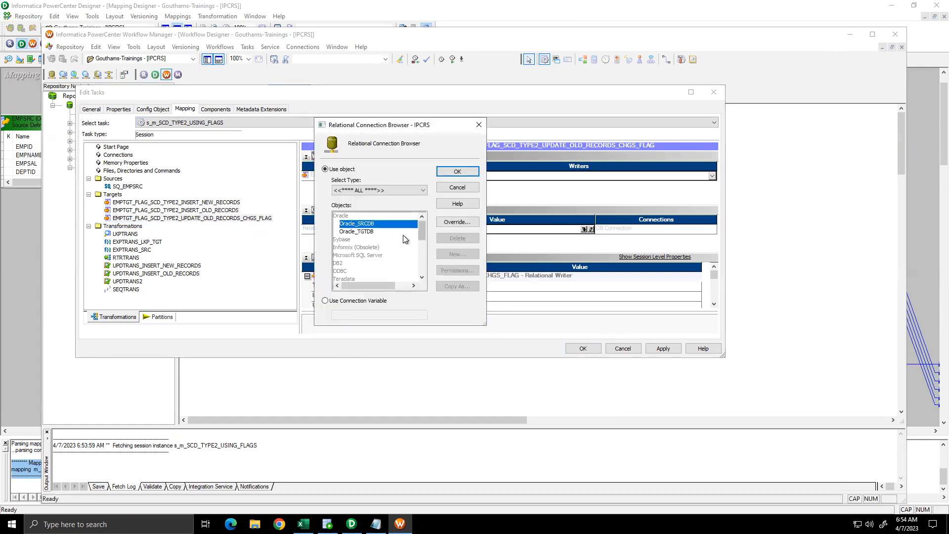
left_click(369, 232)
left_click(457, 172)
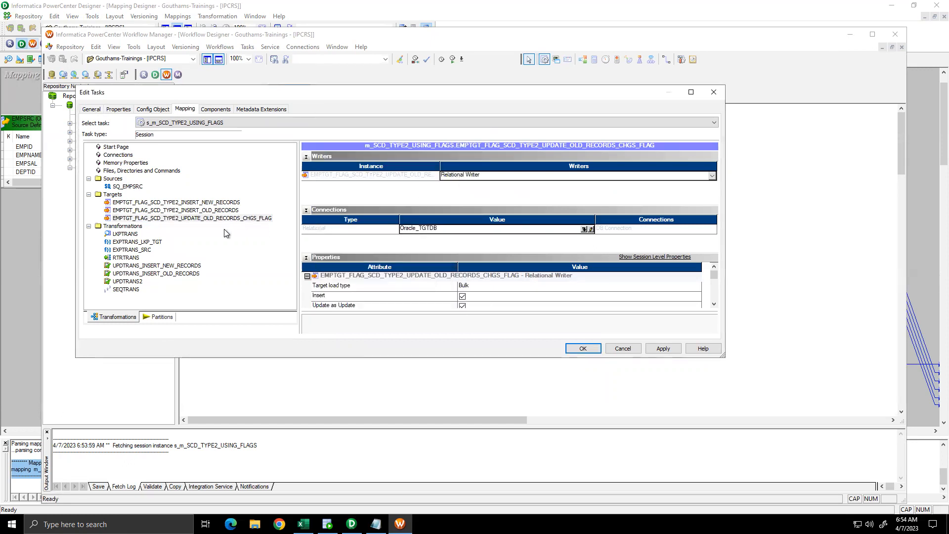
Step: Replace the LKPTRANS lookup's connection variable with the relational connection object Oracle_TGTDB
left_click(129, 235)
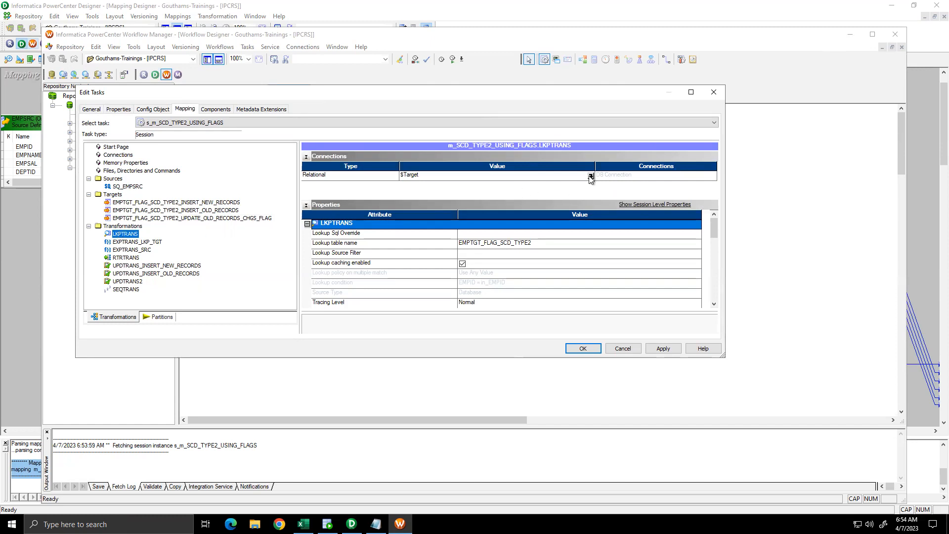
left_click(590, 177)
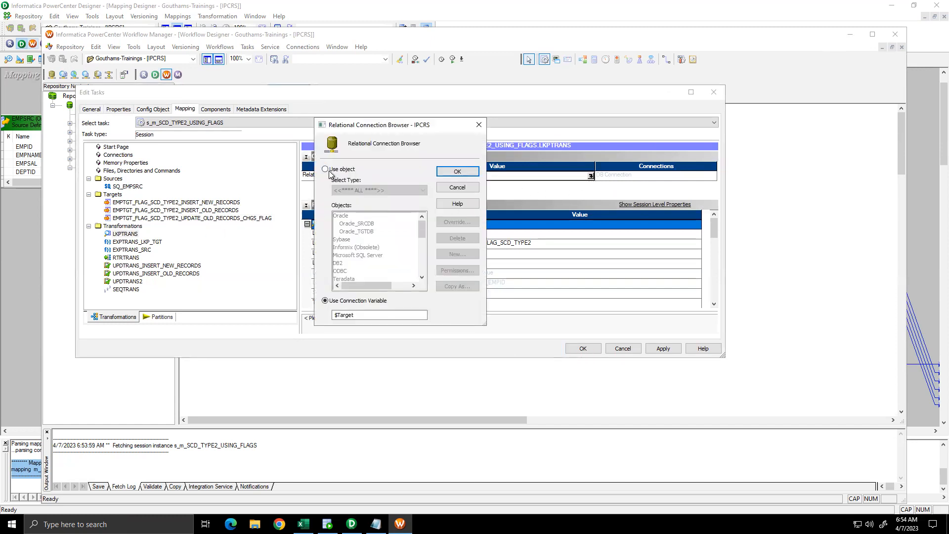
left_click(326, 169)
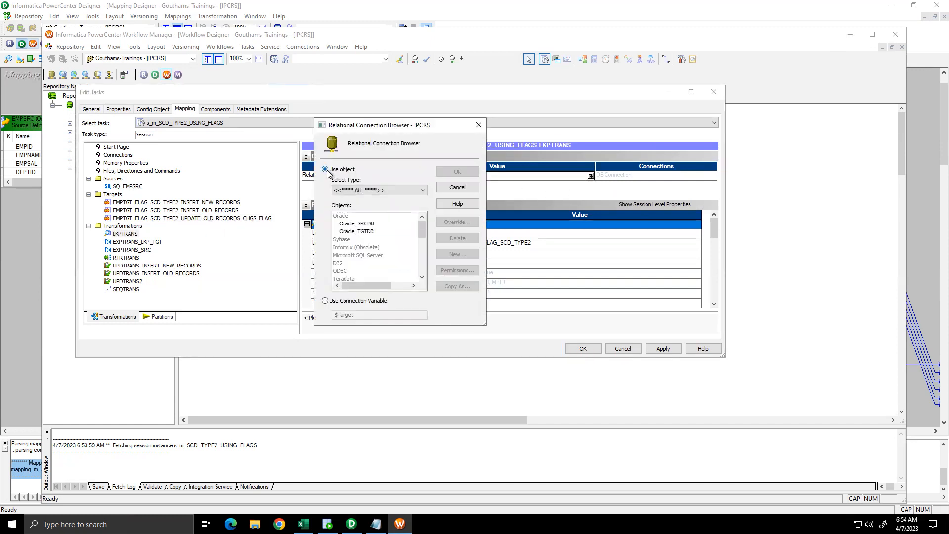
left_click(367, 232)
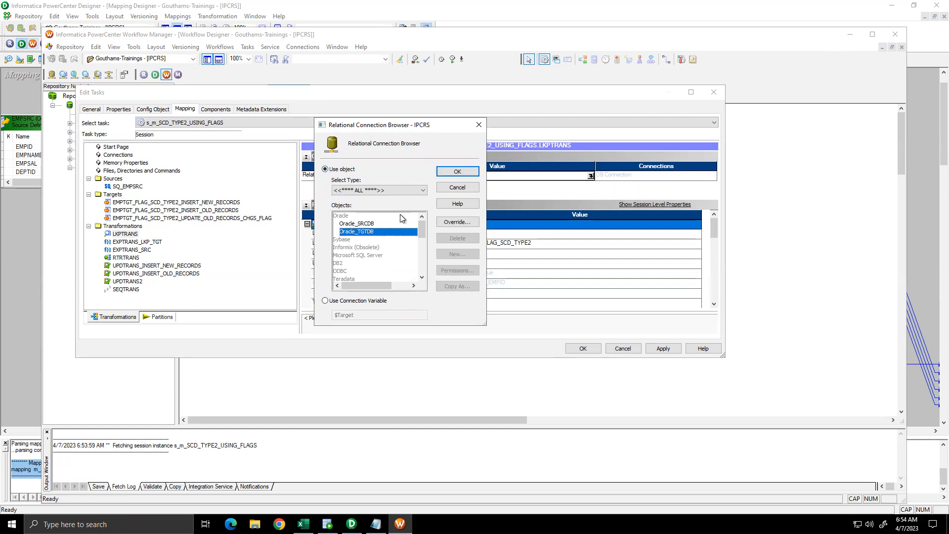
left_click(452, 173)
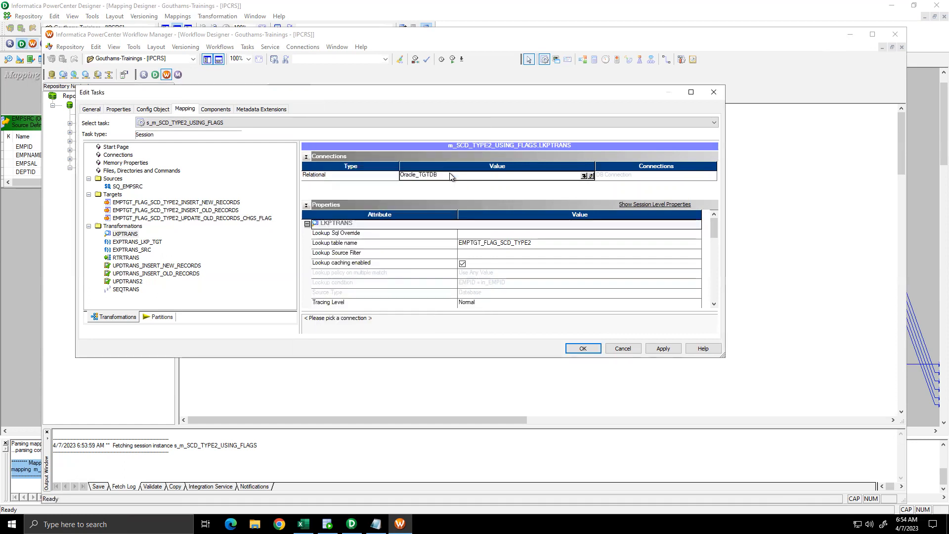
Step: For the EMPTGT_FLAG_SCD_TYPE2_INSERT_NEW_RECORDS target, set the target load type to Normal and disable the Delete option
left_click(164, 203)
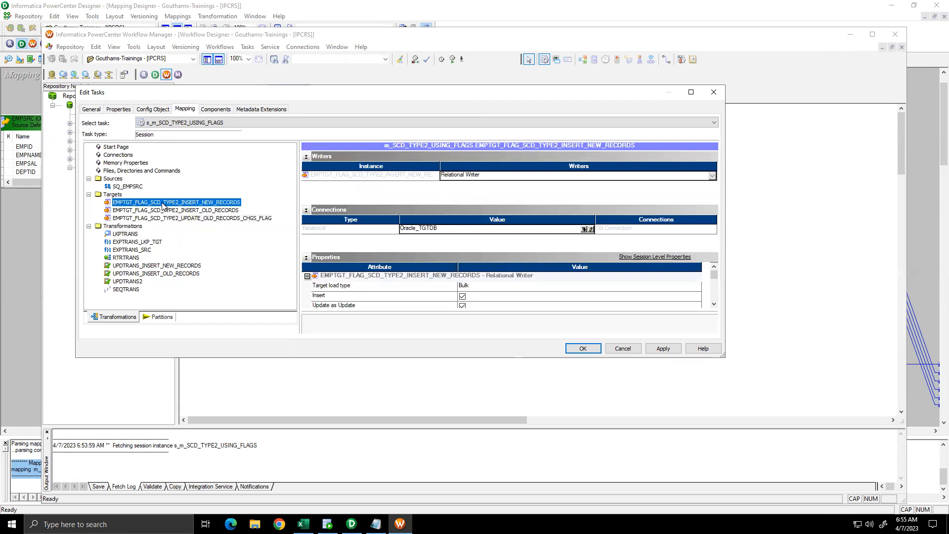
left_click(714, 305)
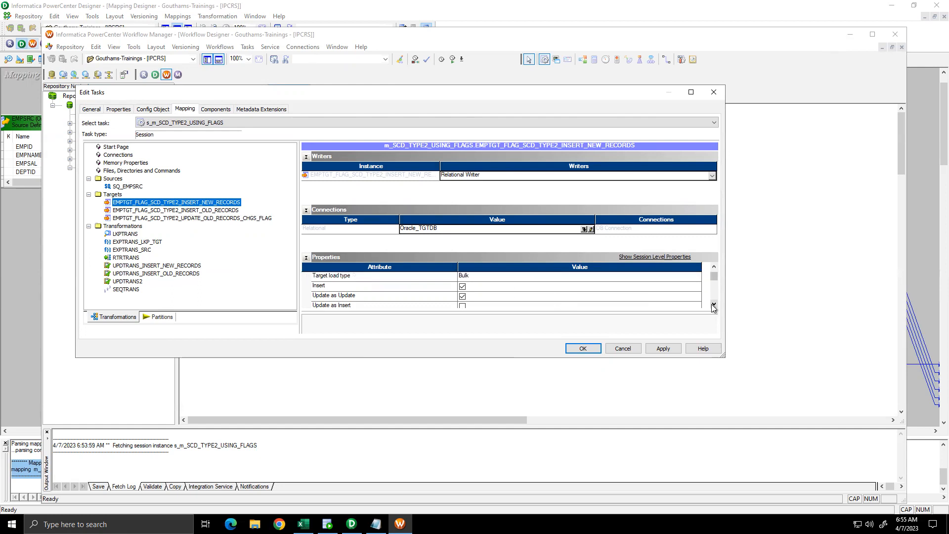
left_click(488, 277)
left_click(485, 286)
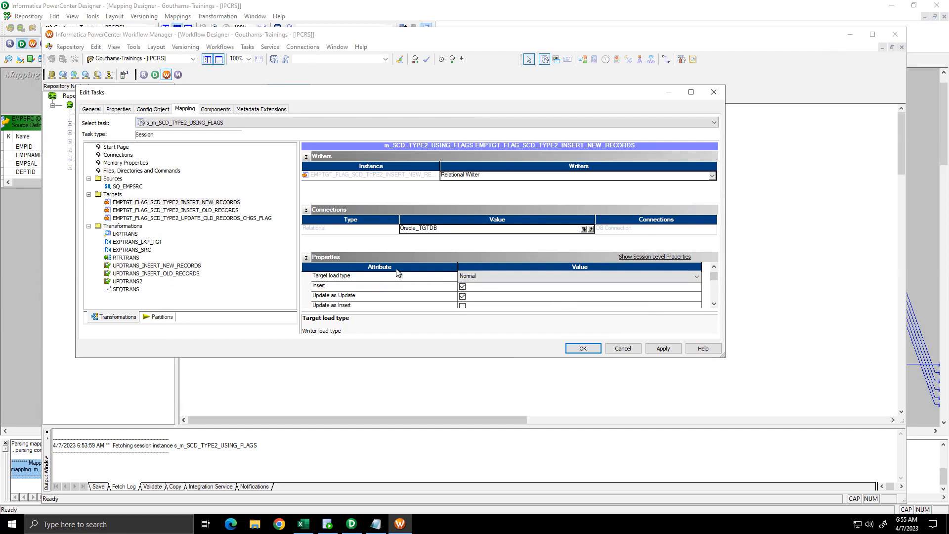
left_click(462, 297)
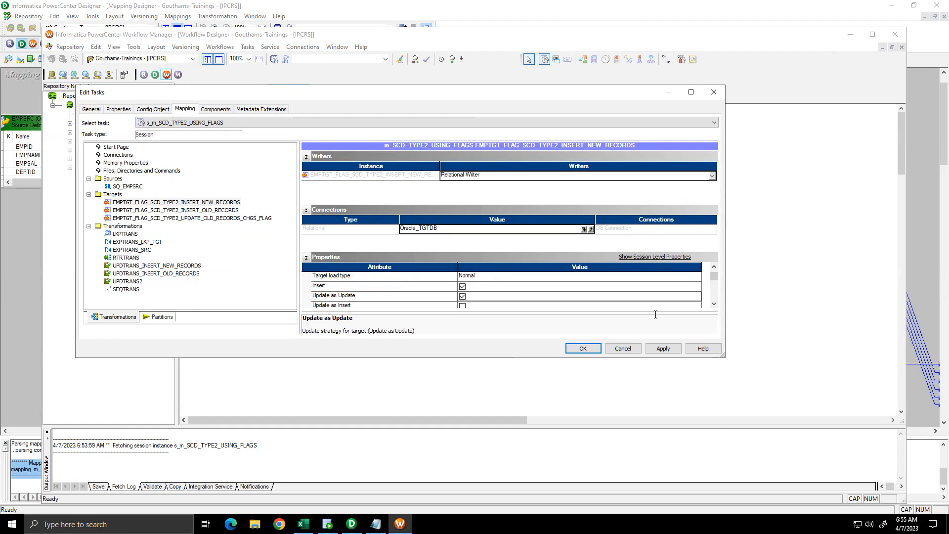
left_click(714, 305)
left_click(714, 304)
left_click(714, 304)
left_click(462, 296)
left_click(463, 296)
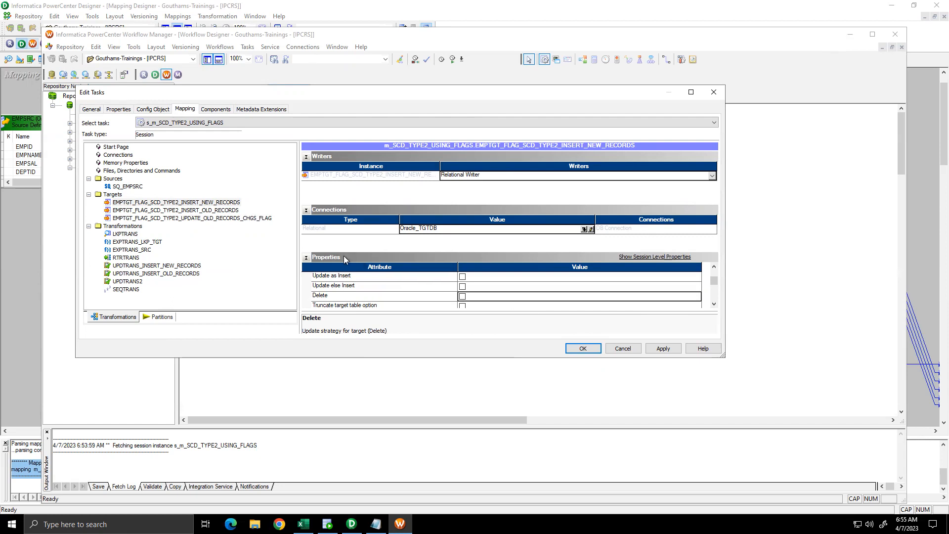
Step: For the EMPTGT_FLAG_SCD_TYPE2_INSERT_OLD_RECORDS target, set the load type to Normal and disable Update as Update and Delete
left_click(218, 213)
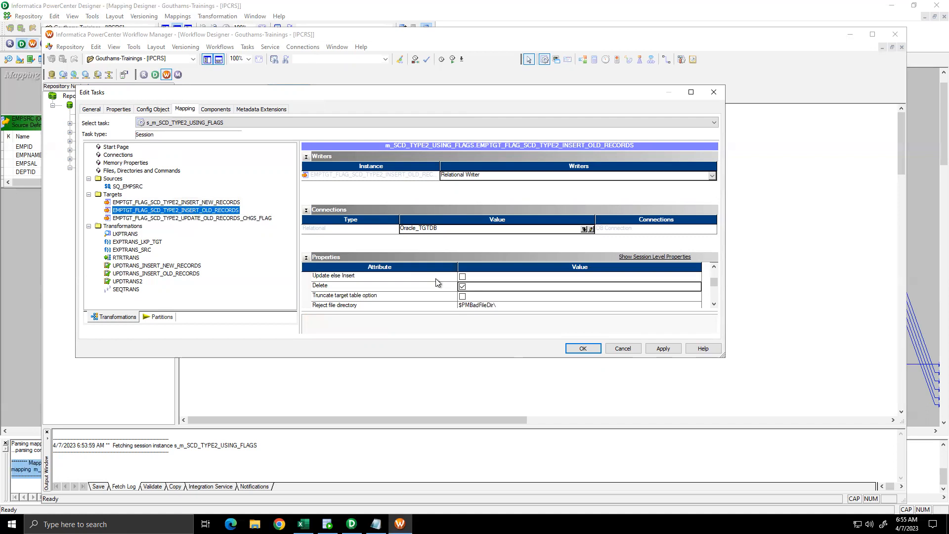
left_click(477, 287)
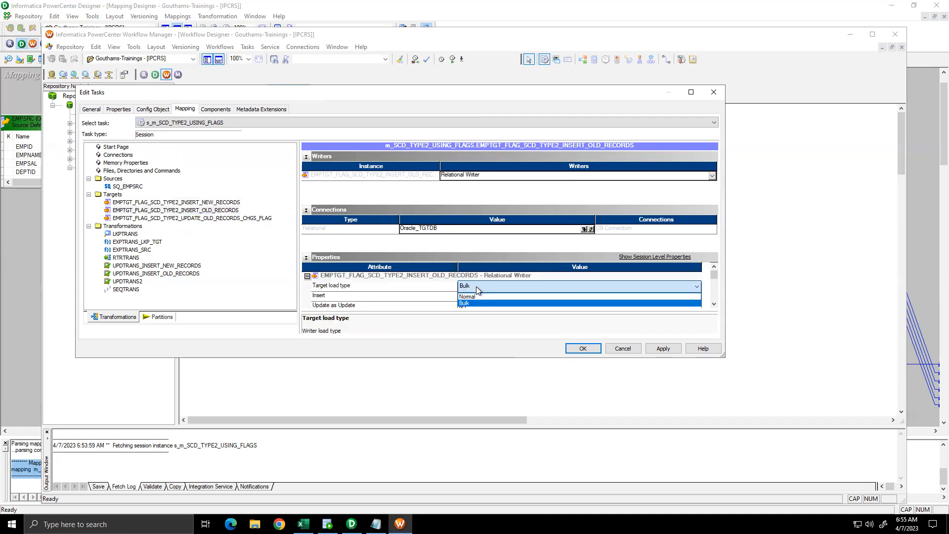
left_click(477, 297)
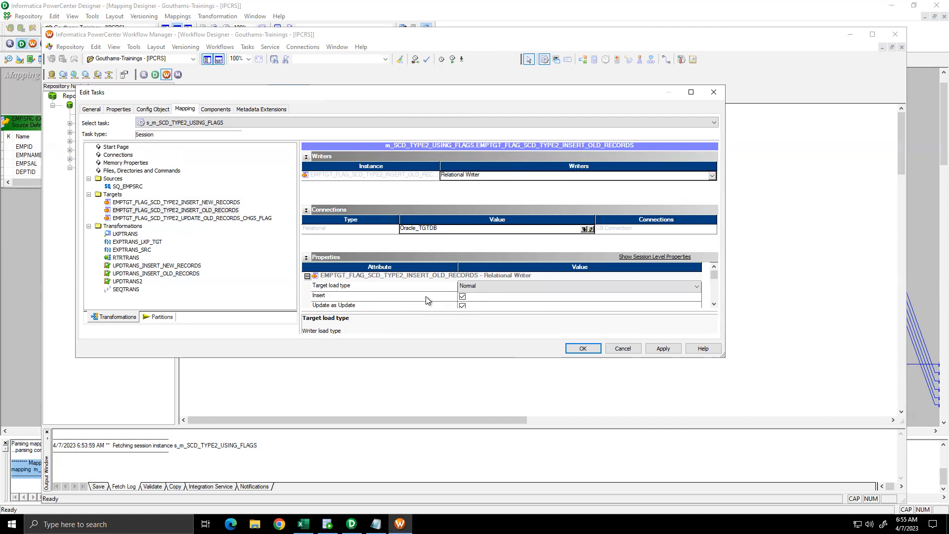
left_click(713, 304)
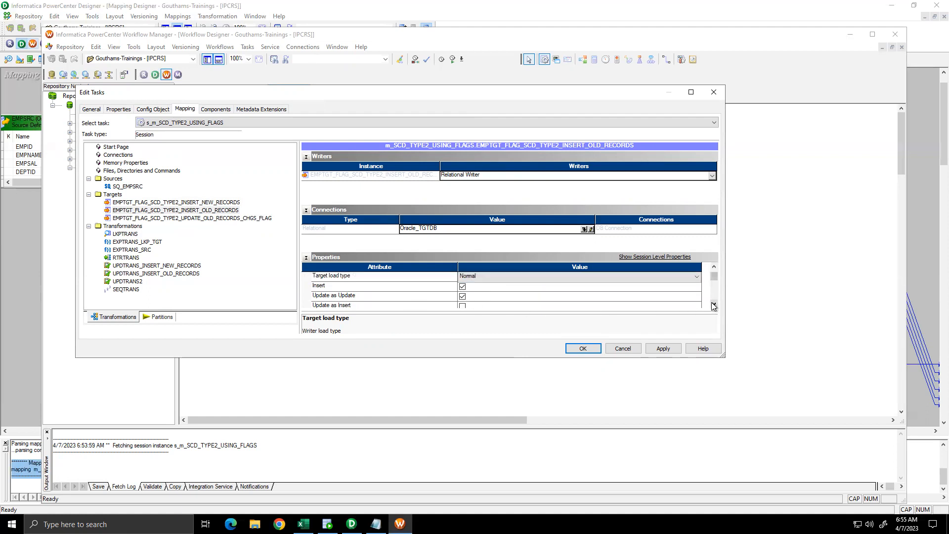
left_click(463, 296)
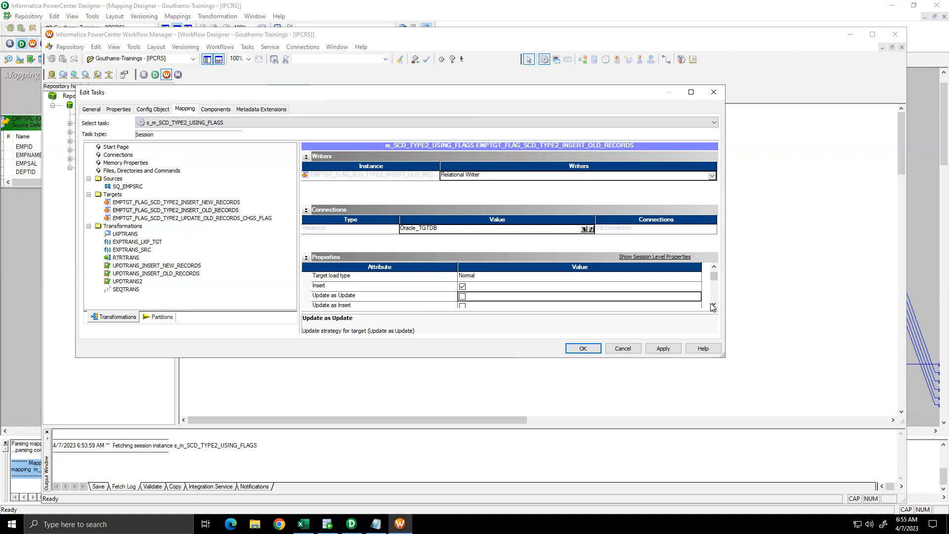
left_click(714, 305)
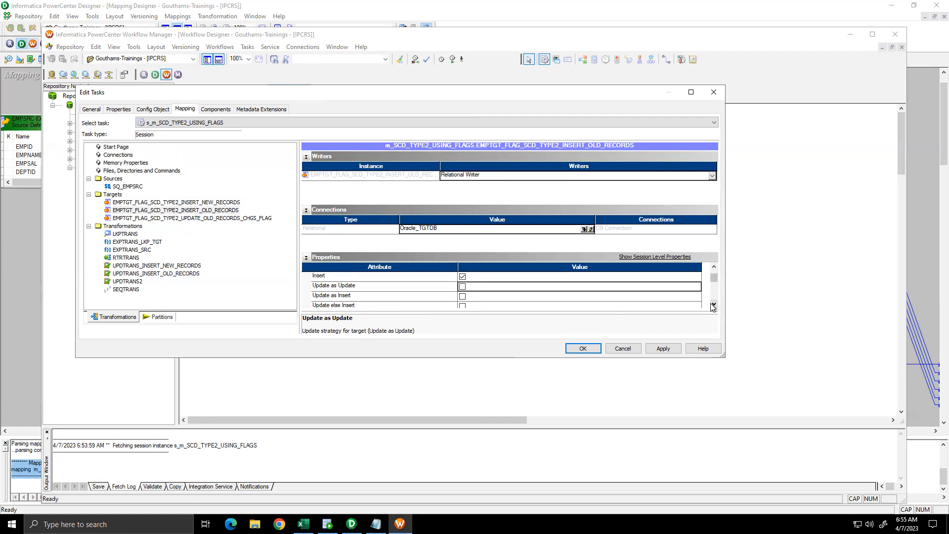
left_click(714, 305)
left_click(713, 305)
left_click(462, 297)
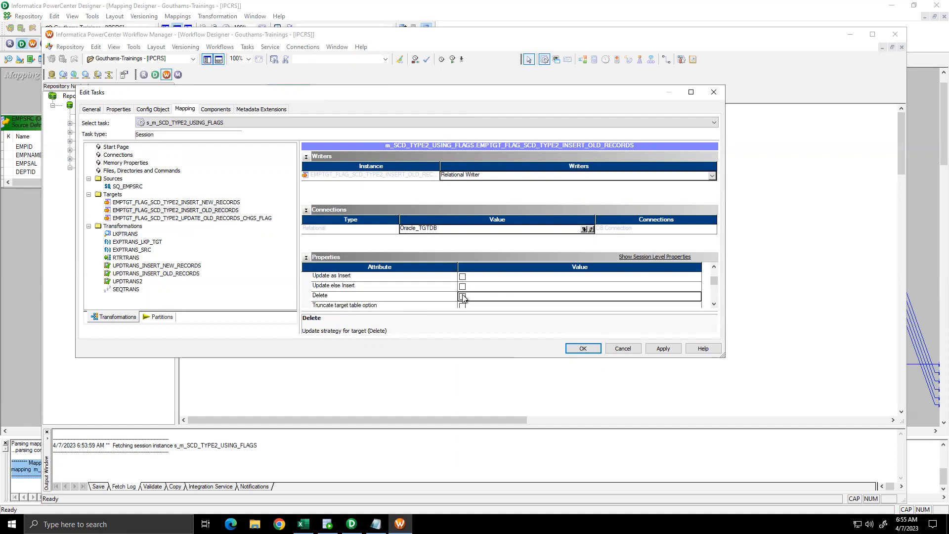
Step: Set the target load type of EMPTGT_FLAG_SCD_TYPE2_UPDATE_OLD_RECORDS_CHGS_FLAG to Normal and apply the session changes
left_click(192, 218)
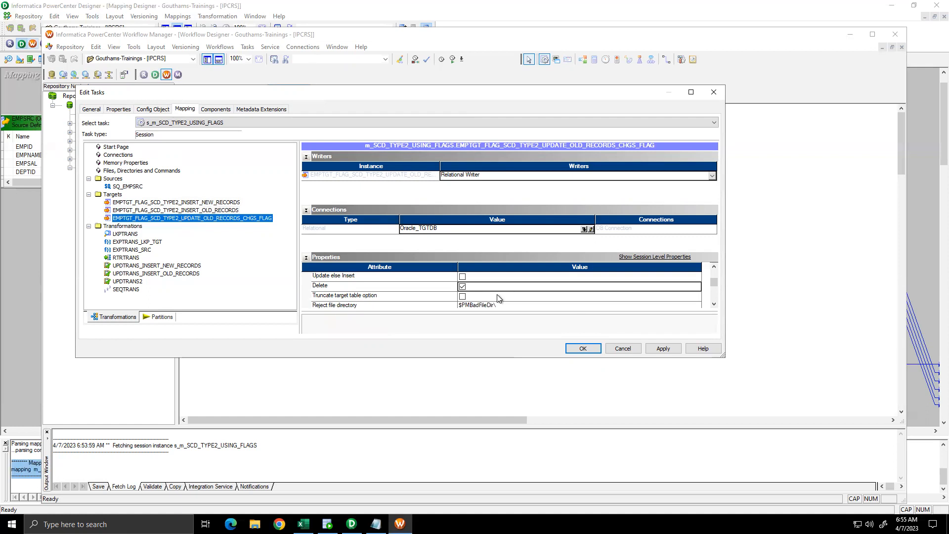
scroll(462, 291, "up", 1)
scroll(462, 297, "down", 1)
left_click(472, 288)
scroll(473, 288, "up", 2)
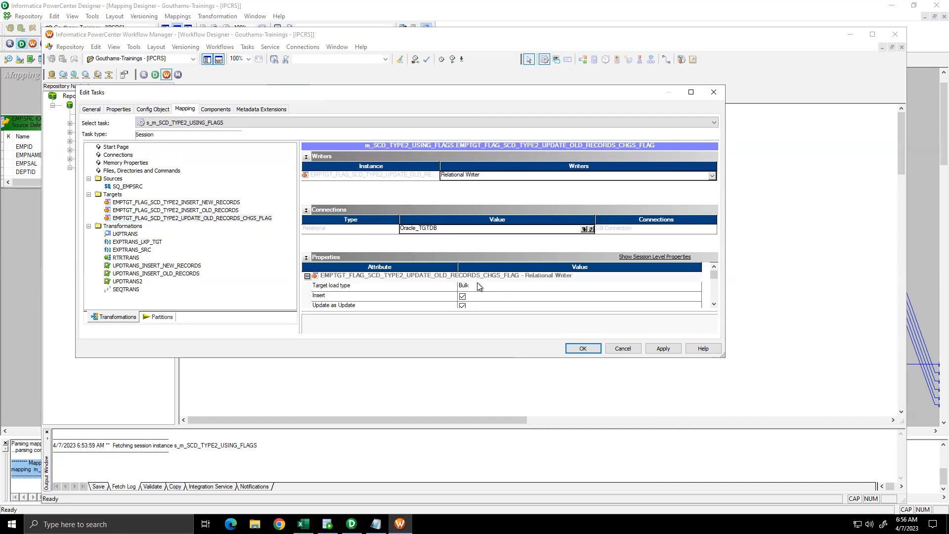
left_click(478, 286)
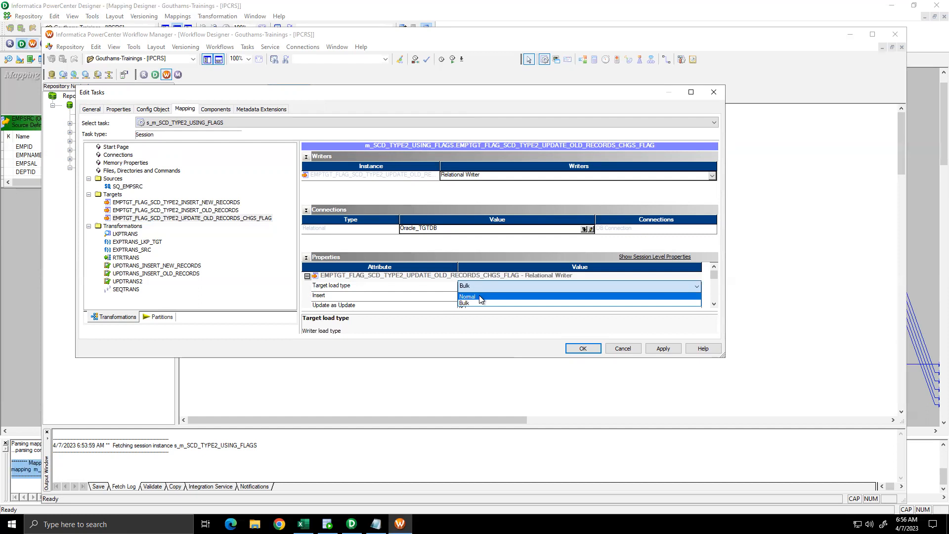
left_click(480, 297)
left_click(662, 348)
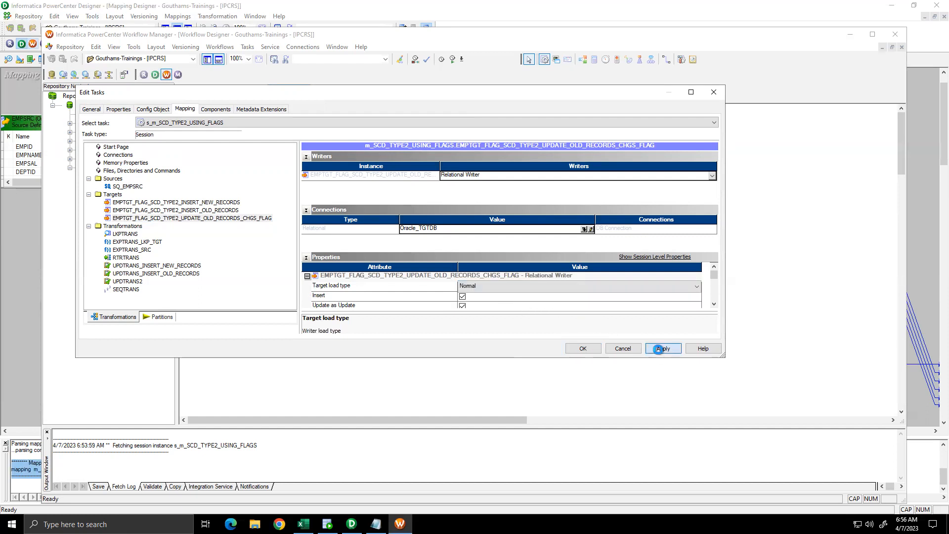
Step: Make the session fail its parent if the task fails or does not run, and review the session's general and performance properties
left_click(92, 109)
left_click(154, 259)
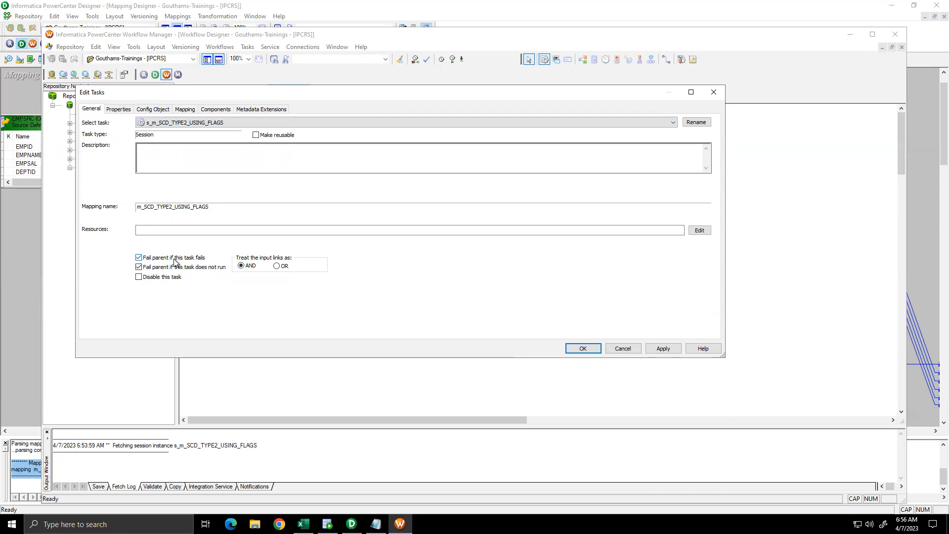
left_click(127, 109)
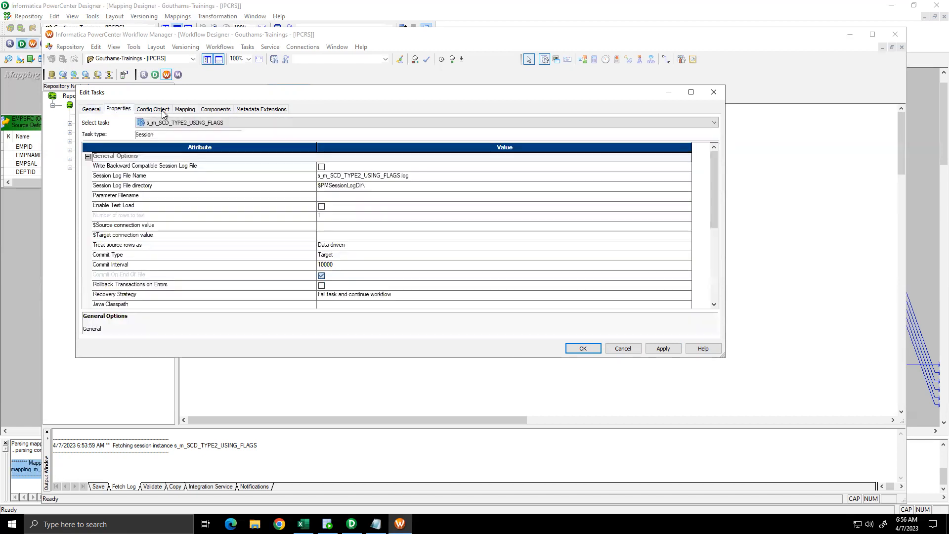
scroll(275, 233, "down", 5)
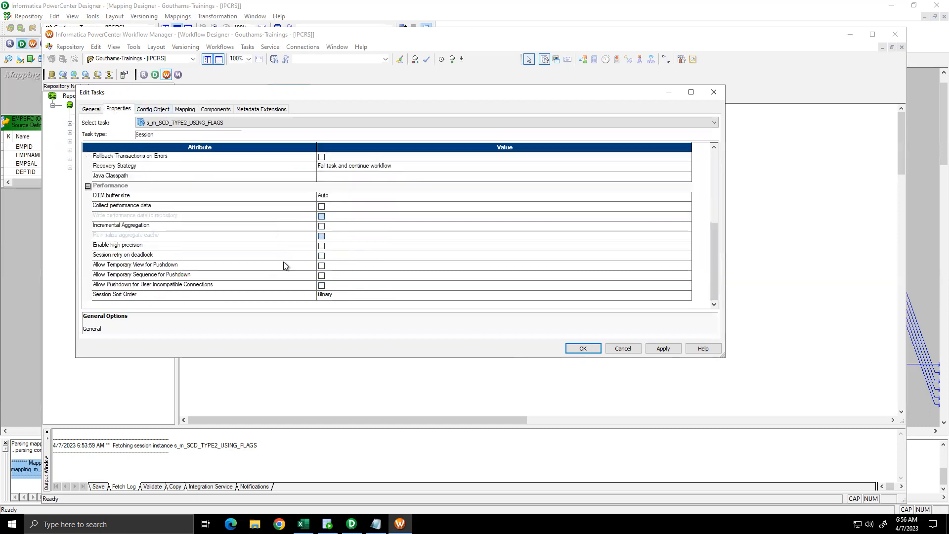
scroll(254, 254, "up", 4)
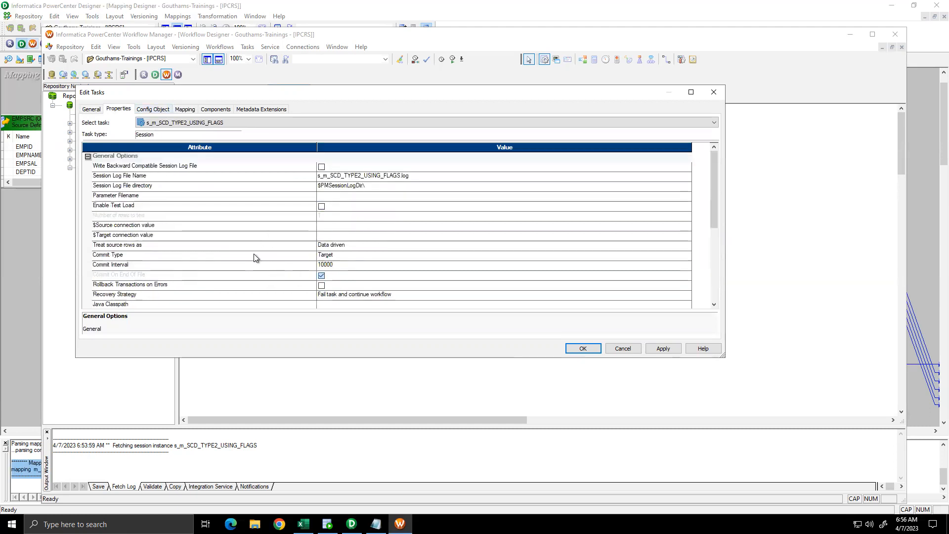
Step: Set Stop on errors to 1 in the session's error handling configuration, and save the session settings
left_click(149, 112)
scroll(251, 236, "down", 5)
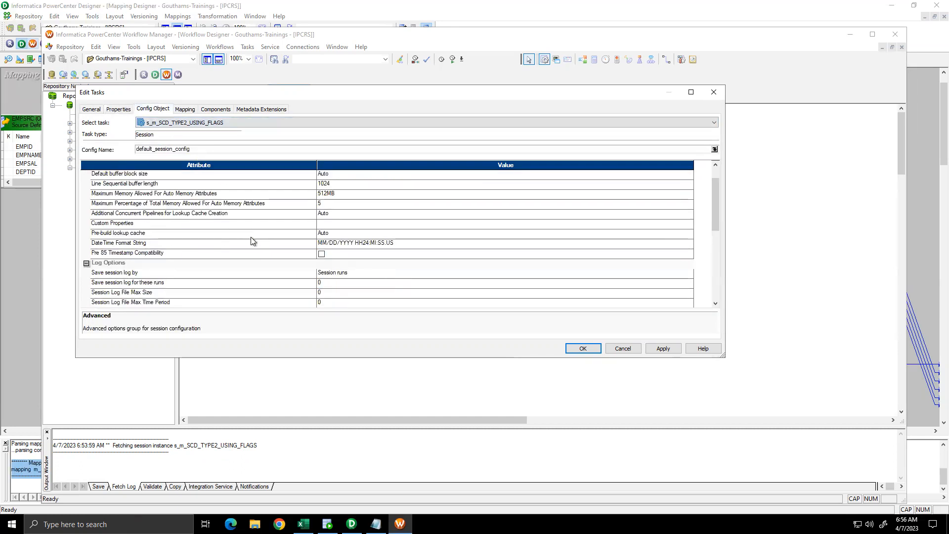
scroll(252, 242, "down", 3)
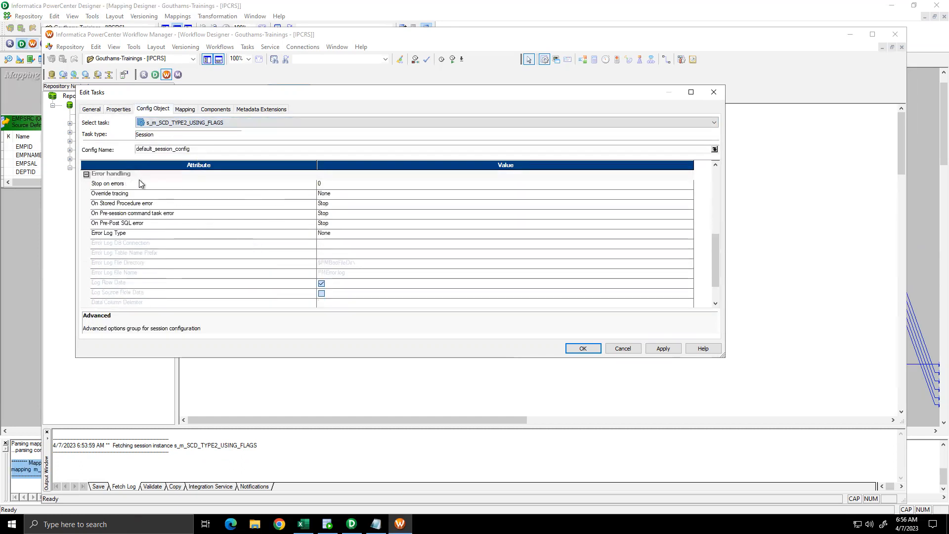
left_click(329, 184)
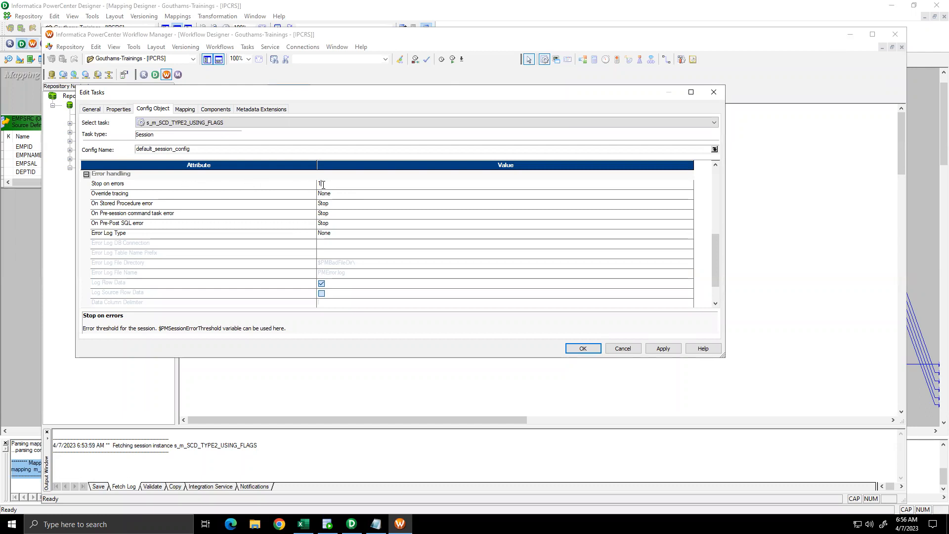
left_click(663, 349)
left_click(583, 349)
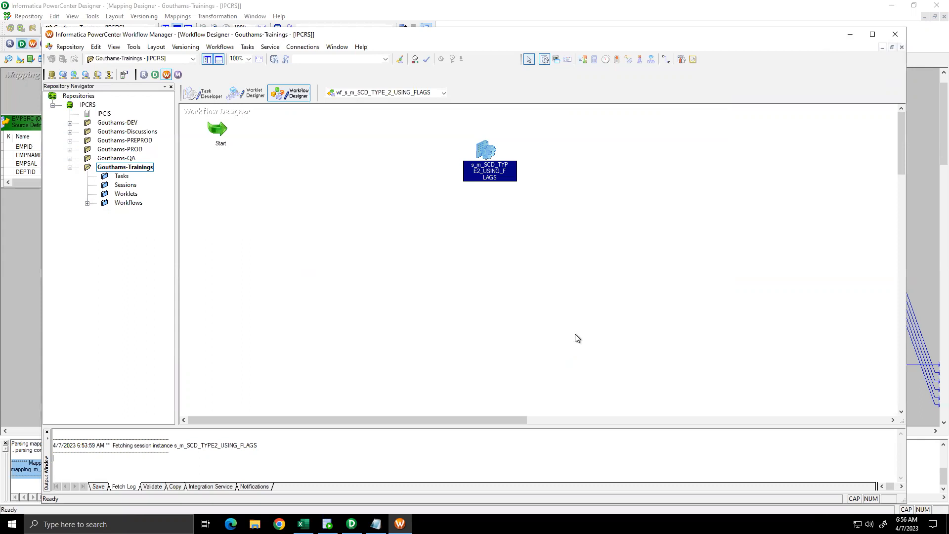
Step: Link the Start task to the s_m_SCD_TYPE2_USING_FLAGS session in the workflow
left_click(668, 60)
left_click_drag(224, 128, 483, 166)
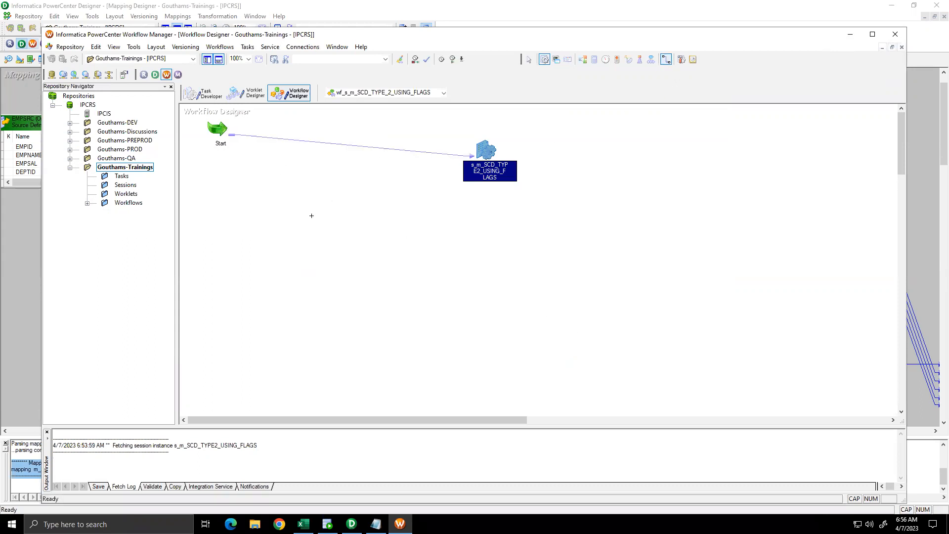
Step: Arrange the Start task and session horizontally, save the workflow, and check the validation output
right_click(349, 239)
mouse_move(393, 269)
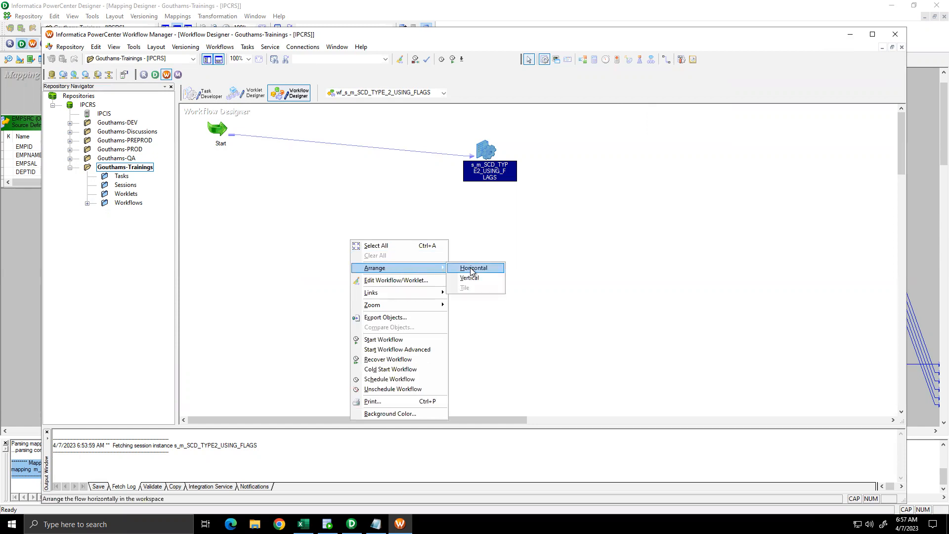
left_click(470, 267)
left_click(328, 198)
left_click(69, 47)
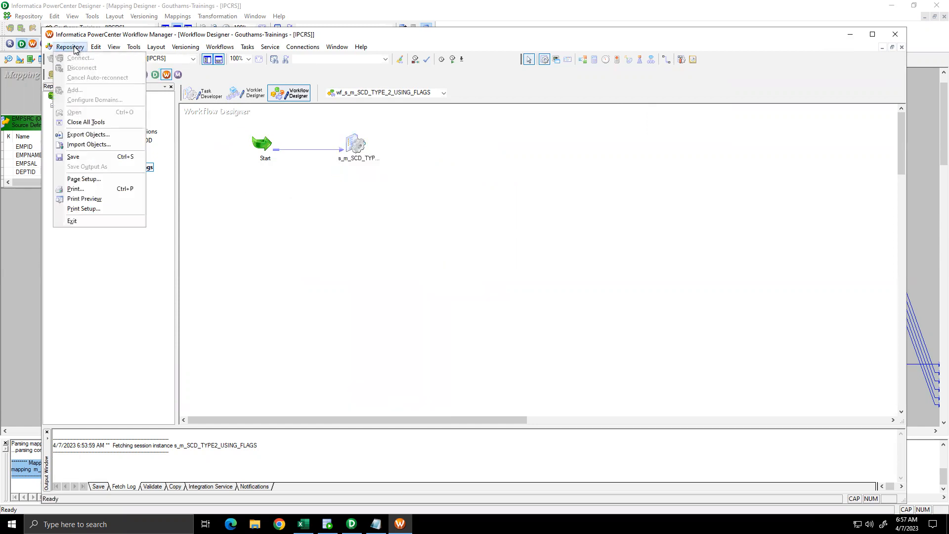
left_click(91, 157)
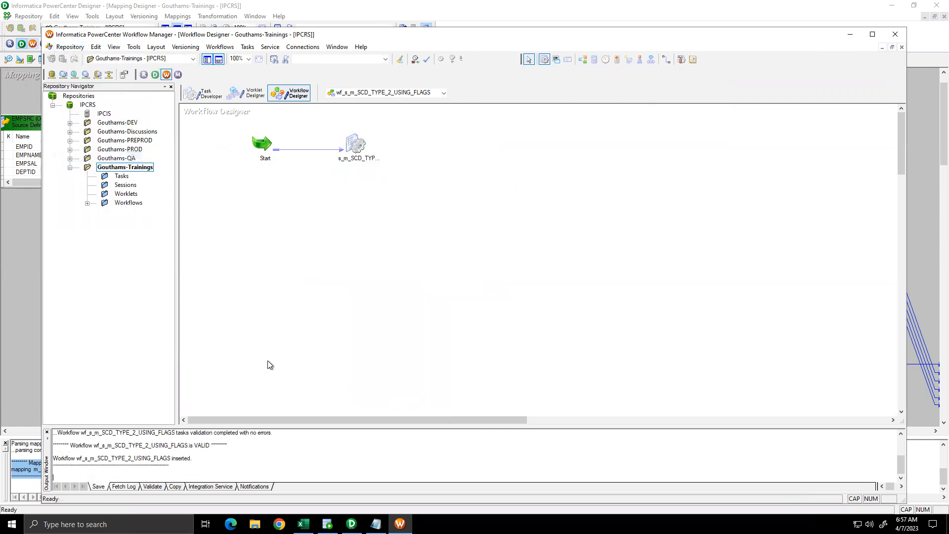
left_click(47, 438, "shift")
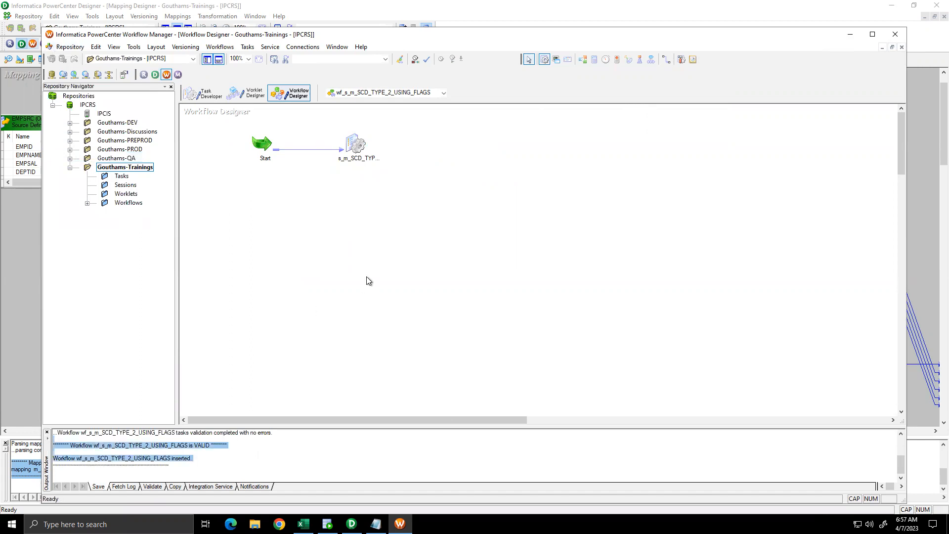
Step: Switch to SQL Developer, query all rows of EMPTGT_FLAG_SCD_TYPE2 in TGTDB, and compare with the EMPSRC rows in SRCDB
right_click(354, 230)
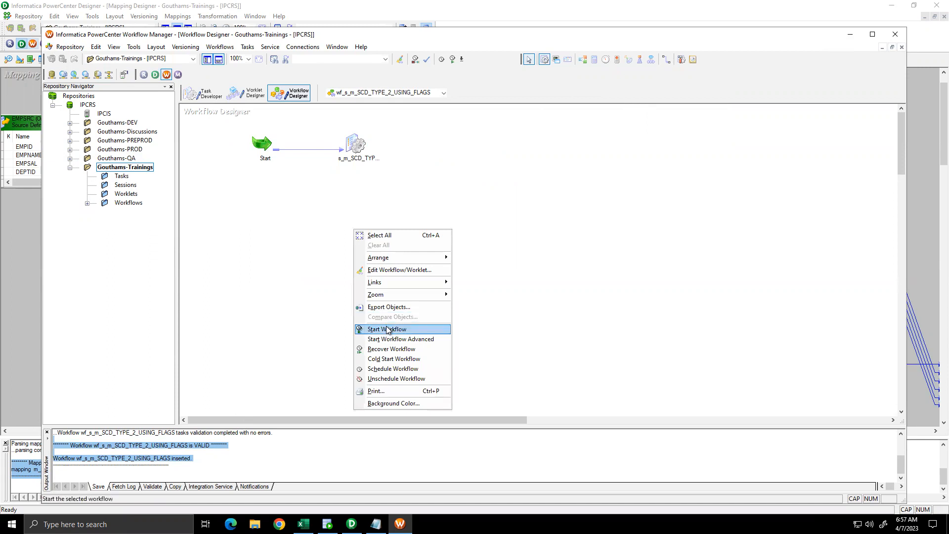
left_click(327, 524)
left_click_drag(443, 92, 142, 90)
left_click(131, 62)
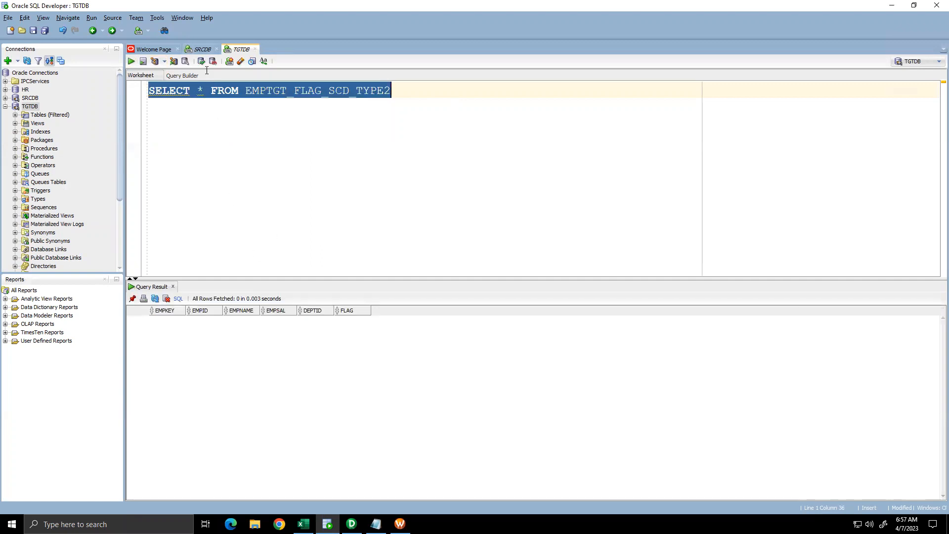
left_click(202, 50)
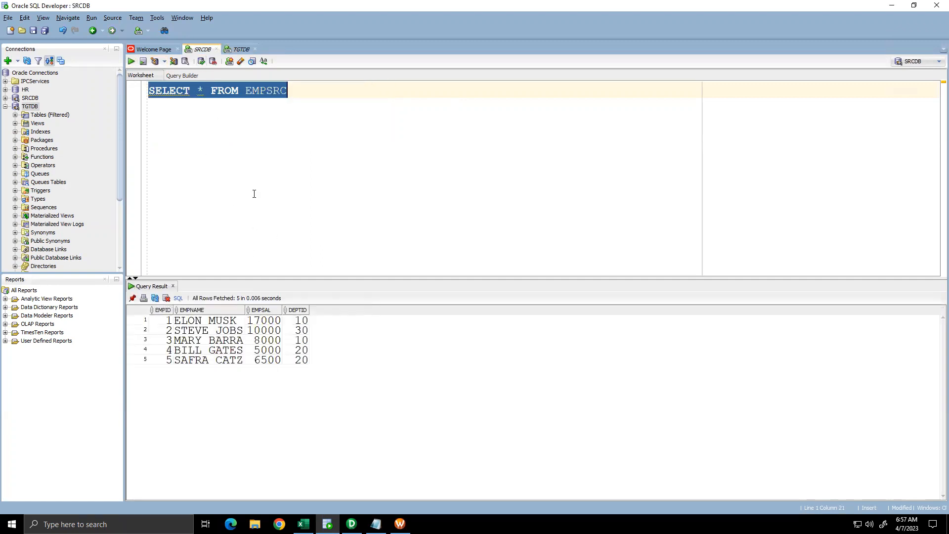
left_click(241, 49)
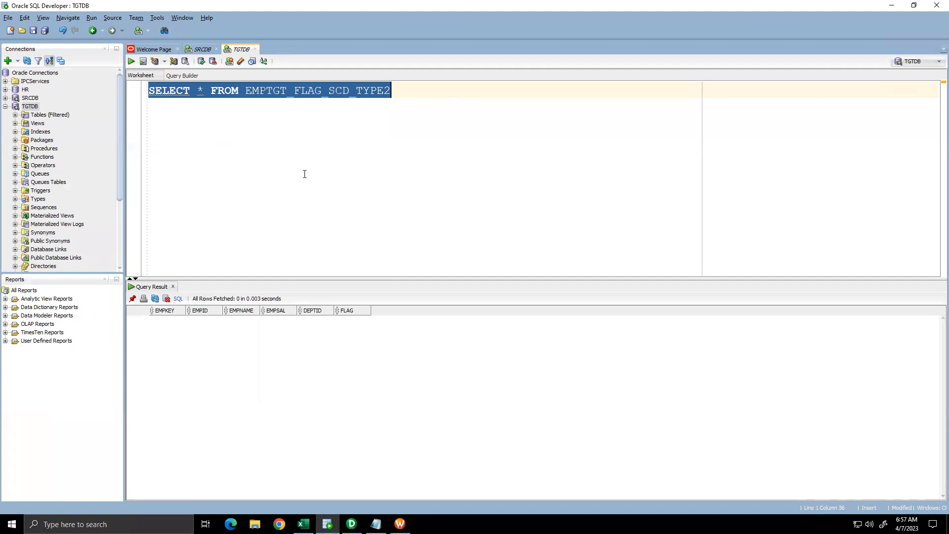
left_click(304, 174)
Step: Switch to Workflow Manager, start the wf_s_m_SCD_TYPE_2_USING_FLAGS workflow, and maximize the Workflow Monitor that tracks the run
left_click(400, 524)
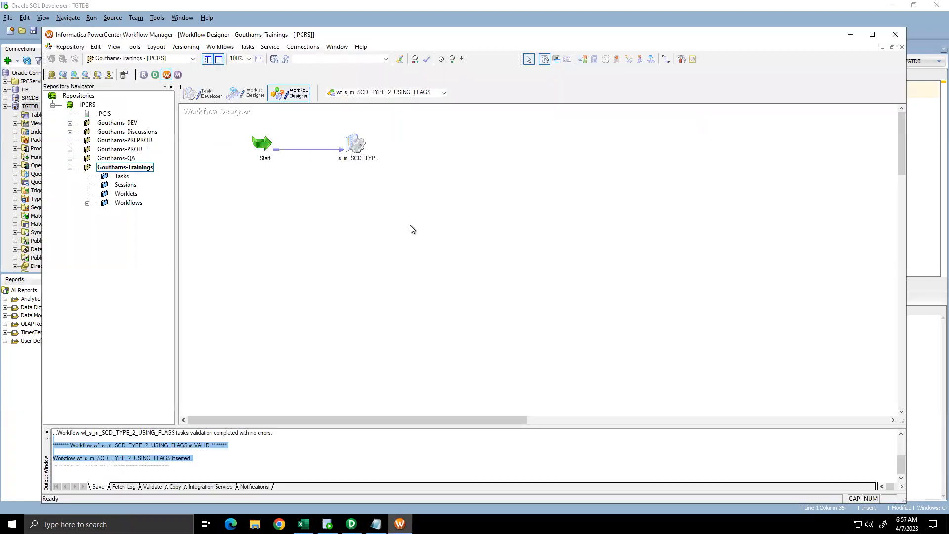
right_click(383, 189)
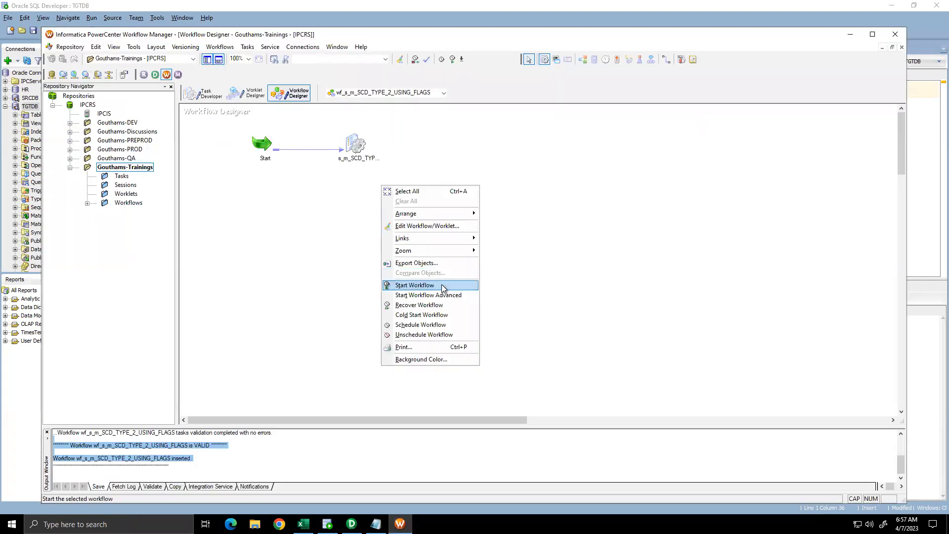
left_click(441, 284)
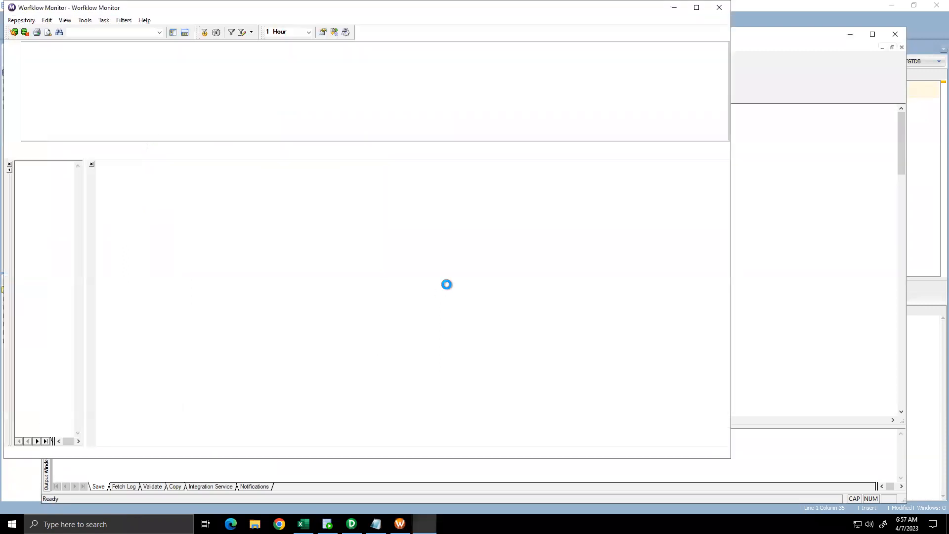
double_click(342, 14)
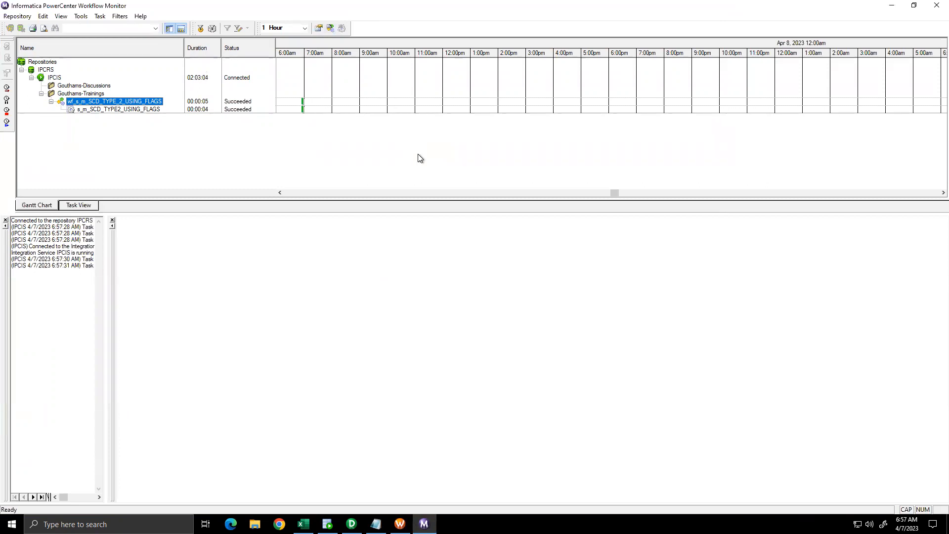
Step: Switch to PowerCenter Designer and check the update strategy expression of the UPDTRANS2 transformation
left_click(351, 524)
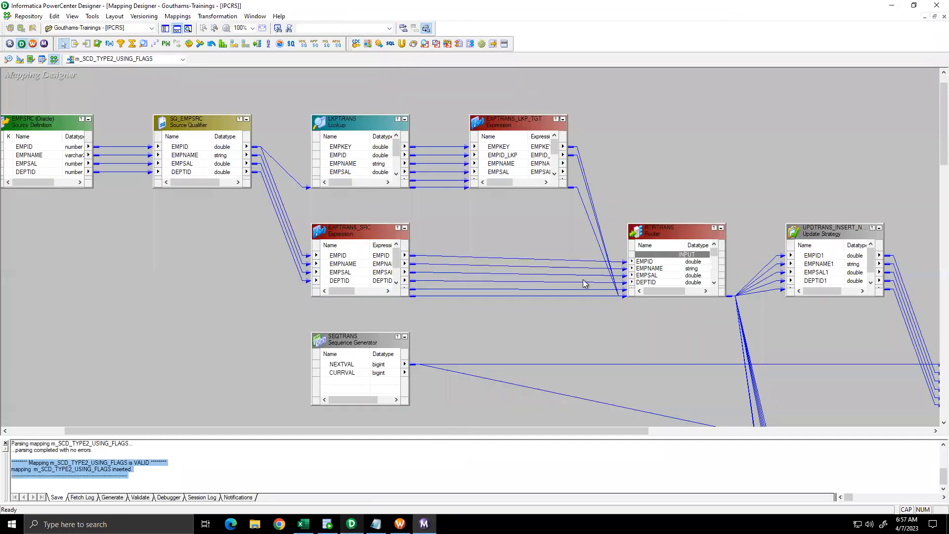
left_click_drag(514, 431, 684, 417)
scroll(657, 294, "down", 3)
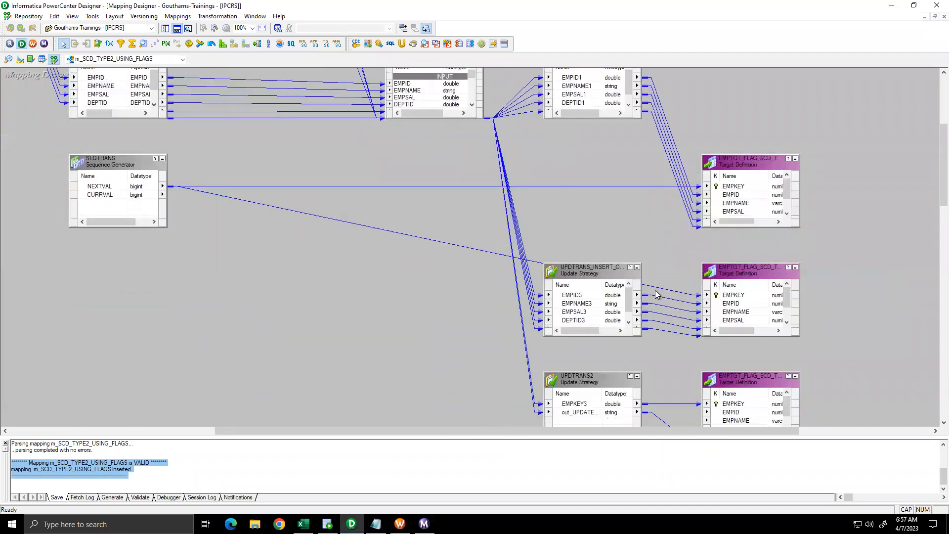
scroll(654, 292, "down", 3)
scroll(655, 292, "up", 1)
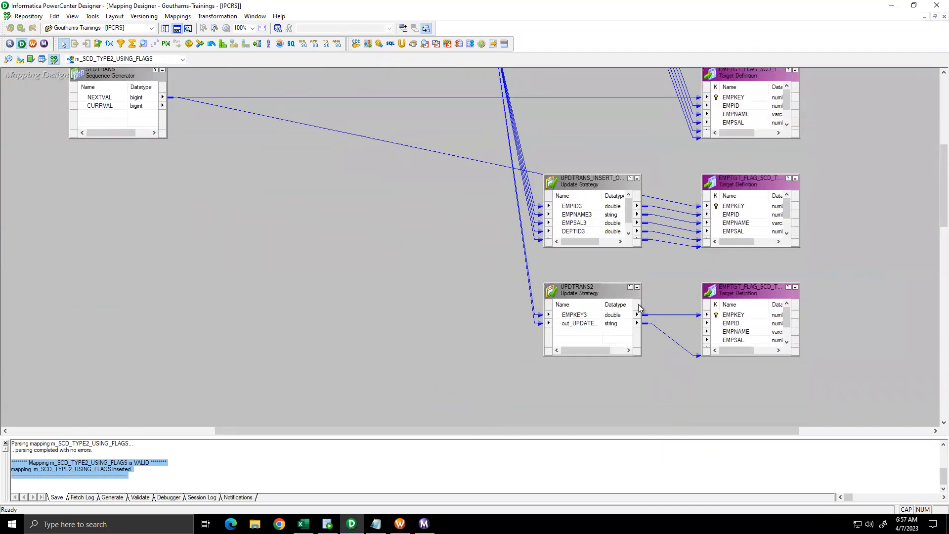
double_click(612, 295)
left_click(461, 240)
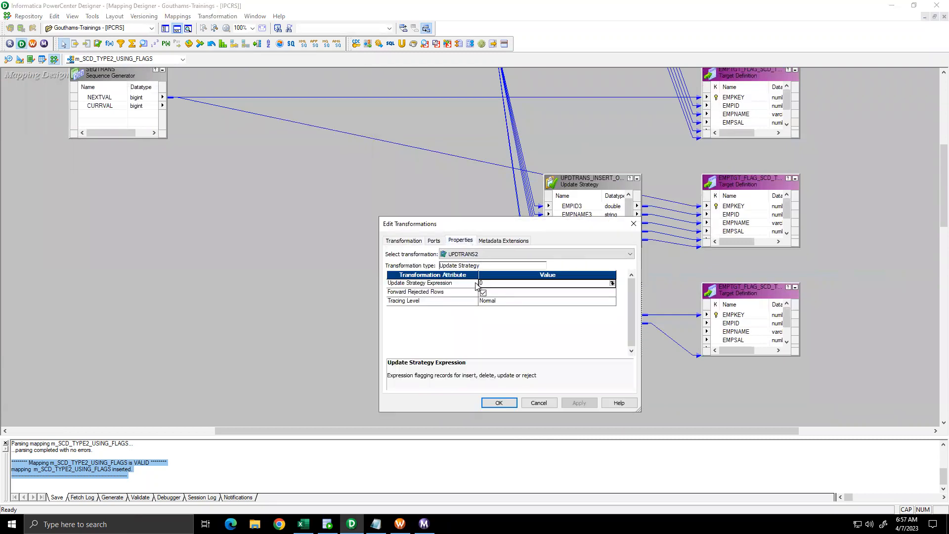
left_click(499, 403)
Step: Set the update strategy expression of UPDTRANS_INSERT_NEW_RECORDS to DD_INSERT
scroll(396, 297, "up", 1)
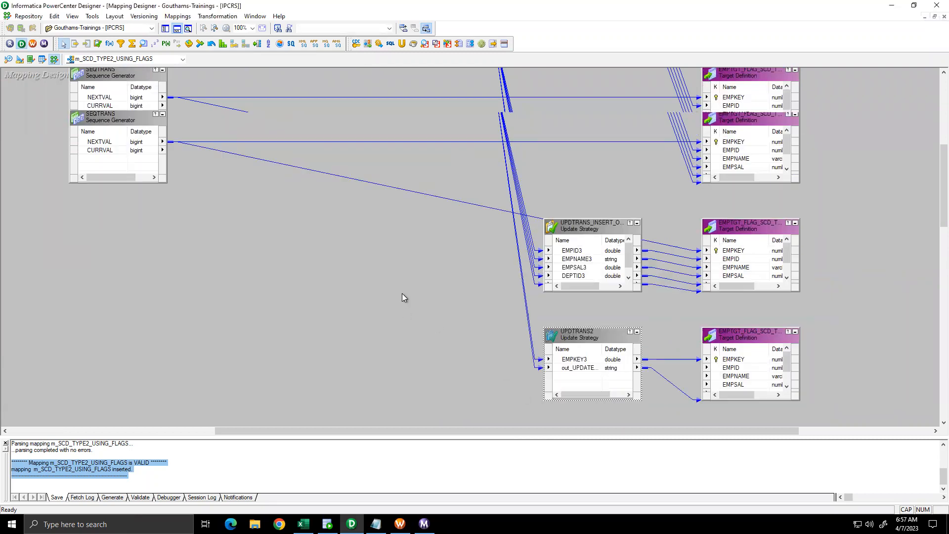
scroll(402, 296, "up", 3)
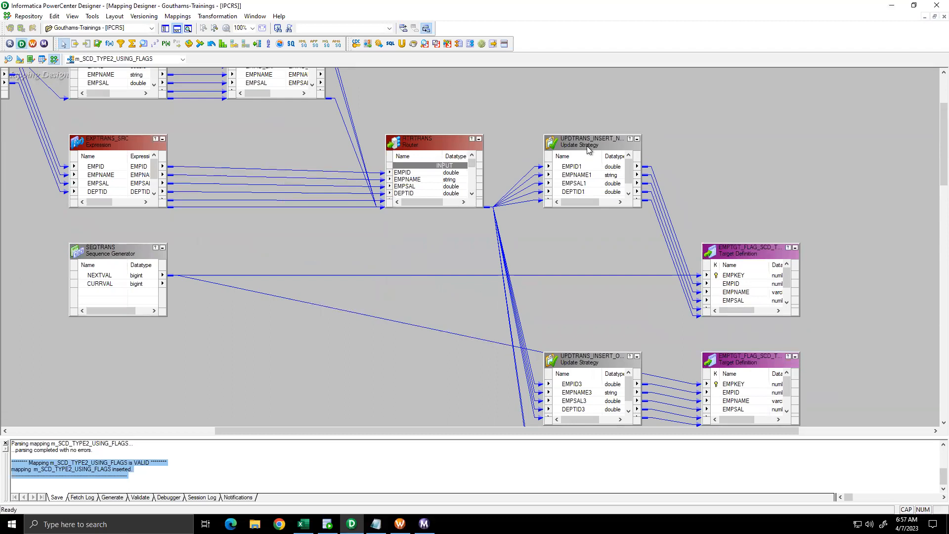
double_click(586, 146)
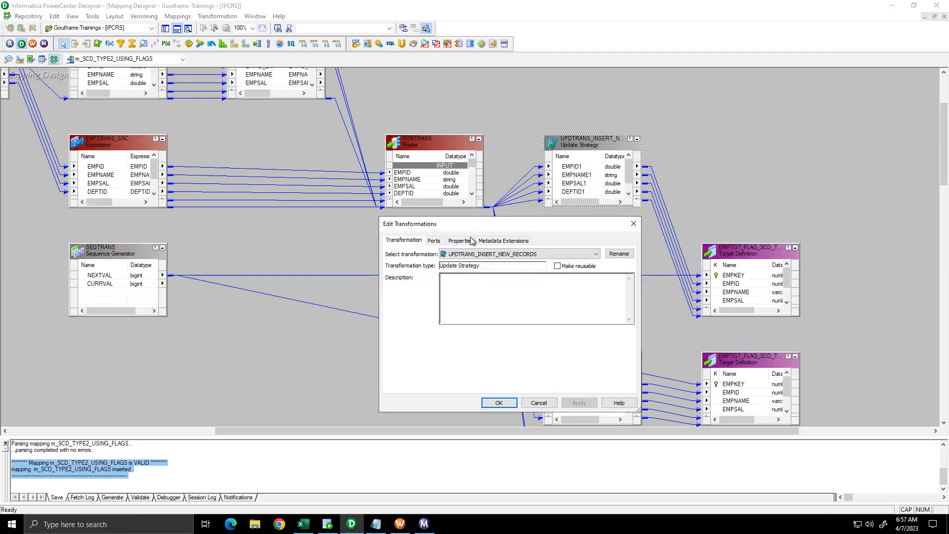
left_click(470, 241)
left_click(612, 283)
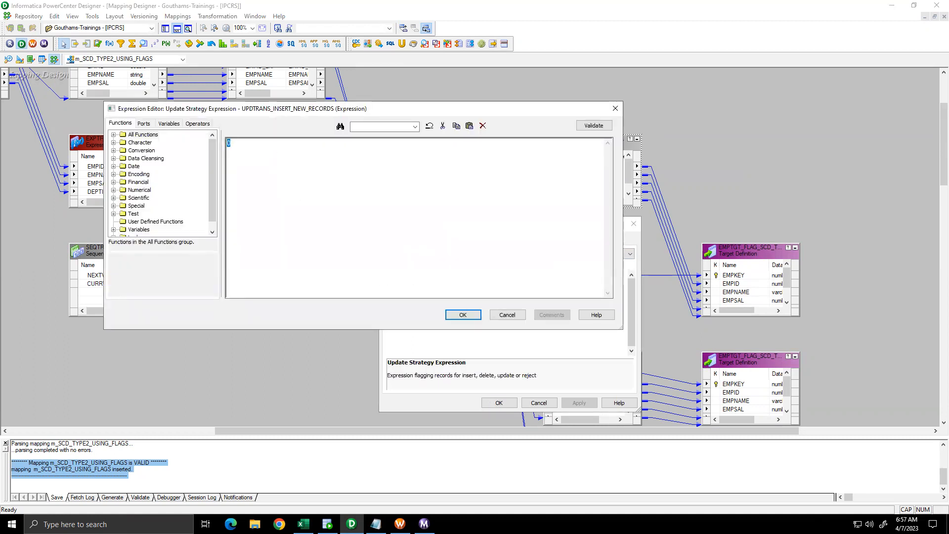
type("DD_INSERT")
left_click(462, 315)
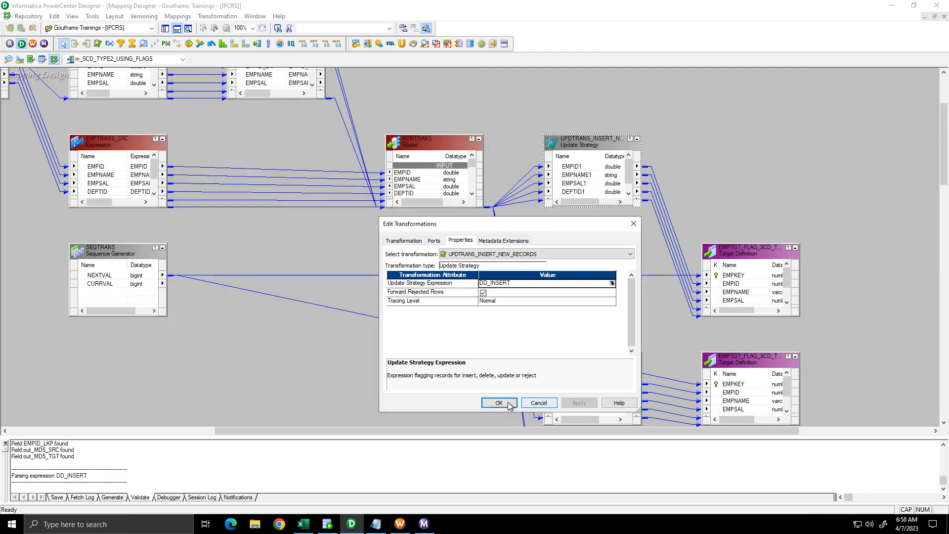
left_click(499, 403)
Step: Set the update strategy expression of UPDTRANS_INSERT_OLD_RECORDS to DD_INSERT
double_click(600, 370)
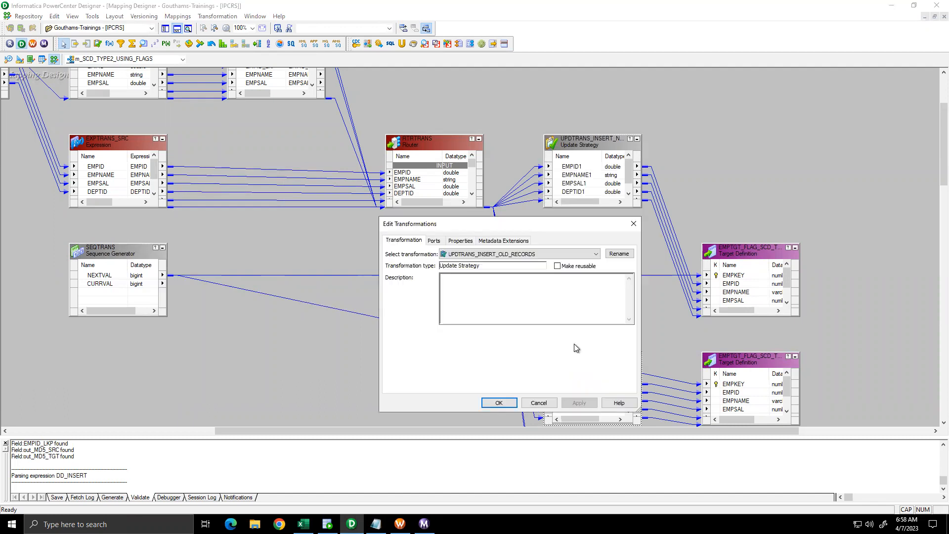
left_click(459, 242)
left_click(611, 285)
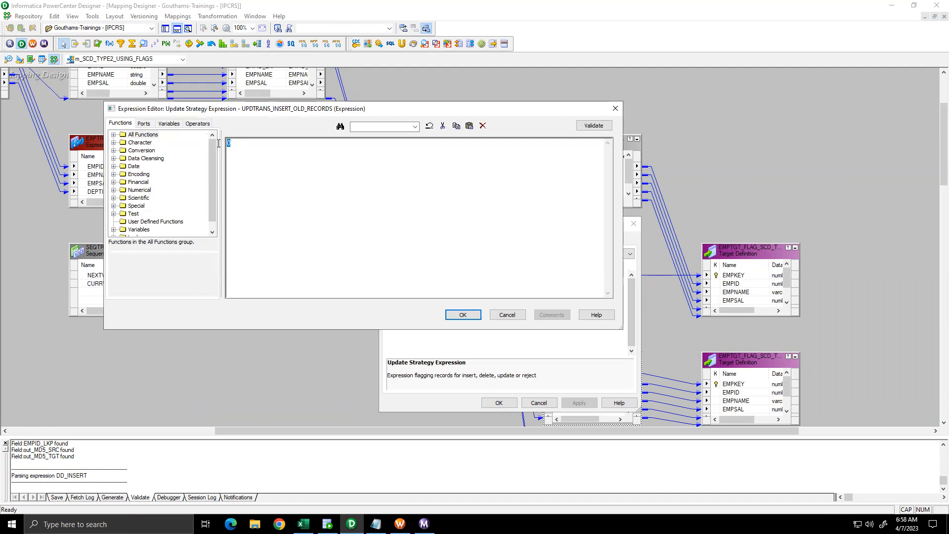
key("BackSpace")
type("DD_INSERT")
left_click(460, 316)
left_click(499, 403)
Step: Set the update strategy expression of UPDTRANS2 to DD_UPDATE, validate it, and save the transformation's properties
scroll(623, 324, "down", 5)
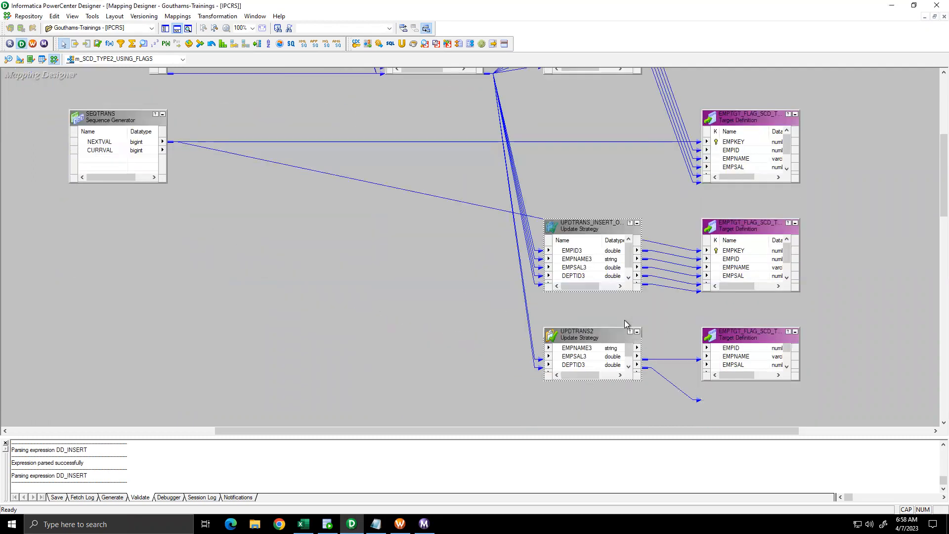
double_click(597, 311)
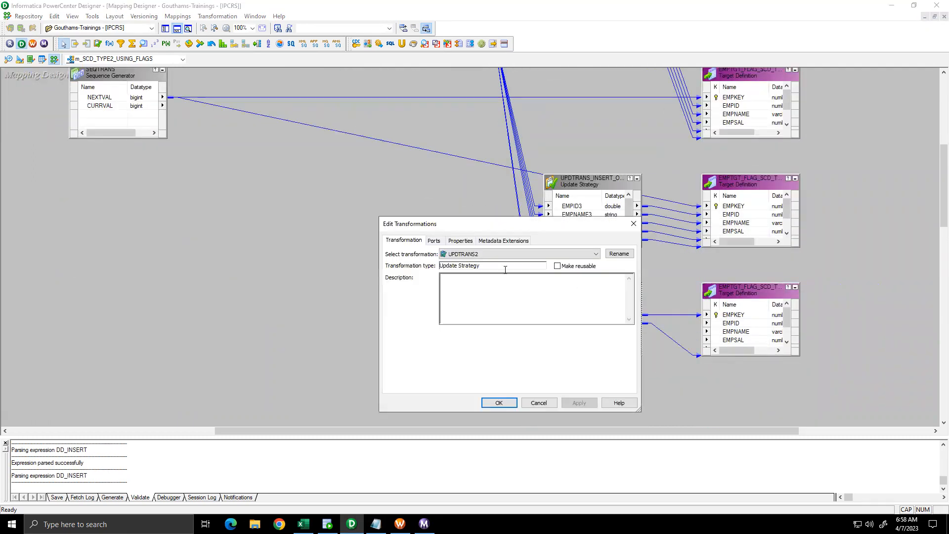
left_click(453, 240)
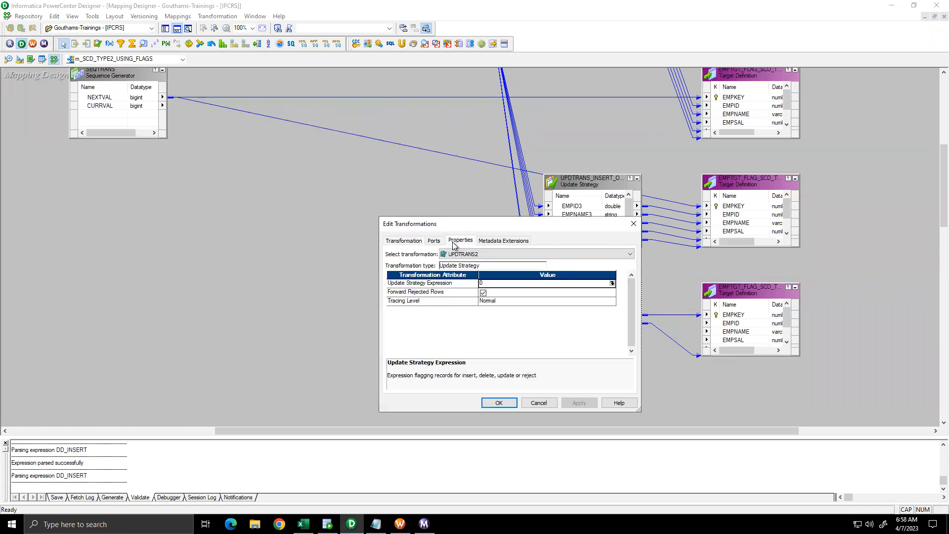
left_click(613, 284)
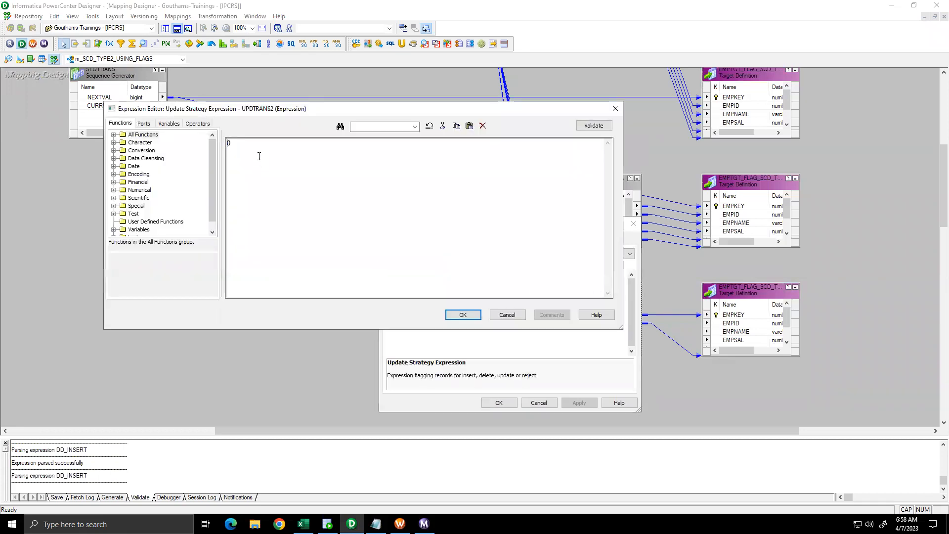
type("DD_UPDATE")
left_click(231, 143)
key("BackSpace")
left_click(594, 125)
left_click(399, 242)
left_click(466, 315)
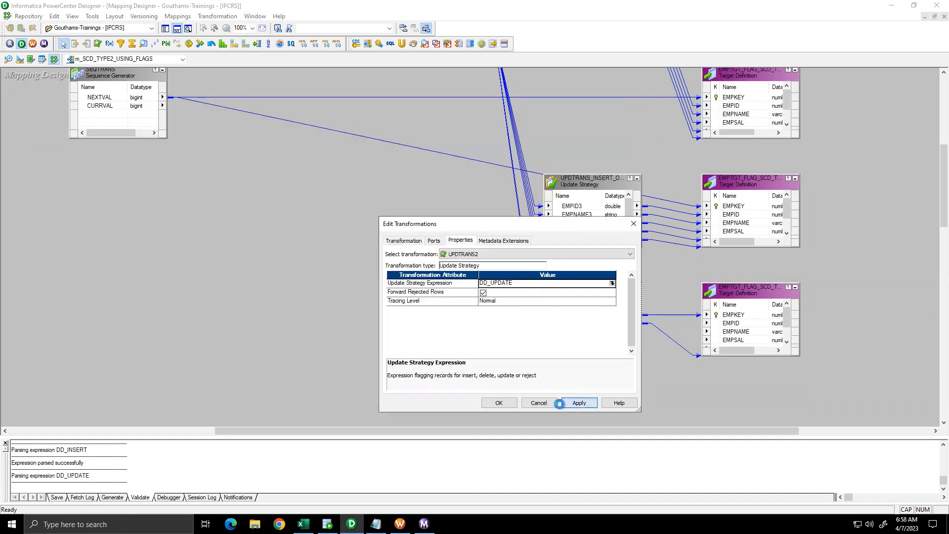
left_click(499, 403)
Step: Save the m_SCD_TYPE2_USING_FLAGS mapping with the revised update strategies to the repository
scroll(442, 285, "up", 5)
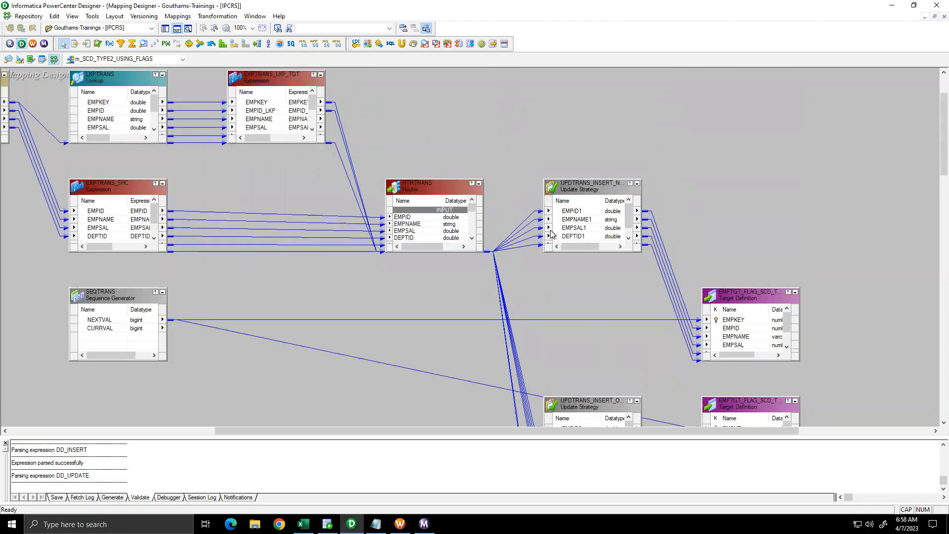
left_click(29, 16)
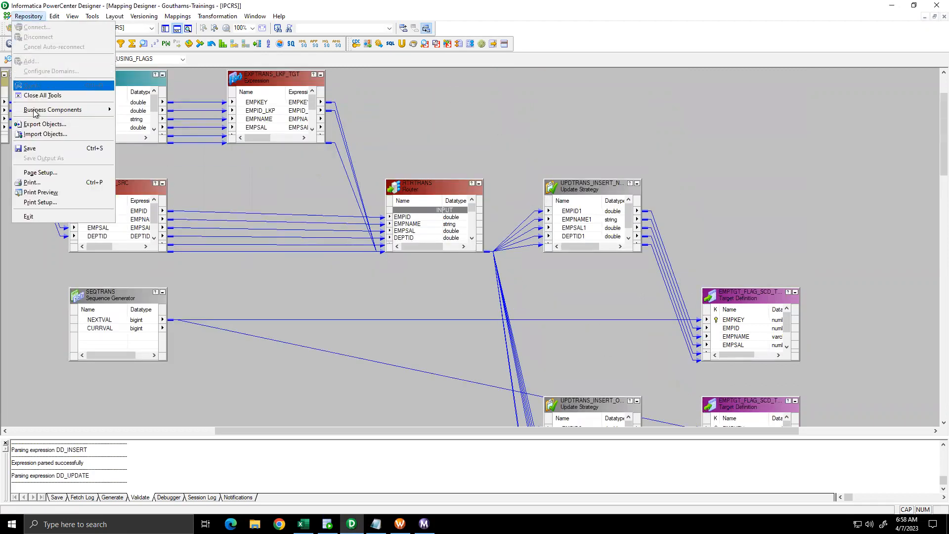
left_click(30, 148)
Step: Switch to Workflow Manager, refresh the mapping of the s_m_SCD_TYPE2_USING_FLAGS session, and save the workflow
left_click(399, 524)
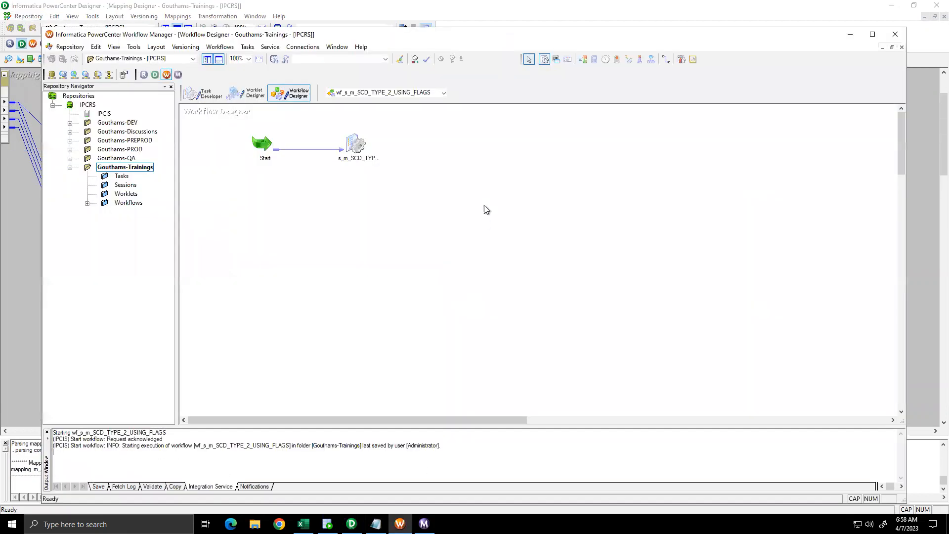
right_click(353, 144)
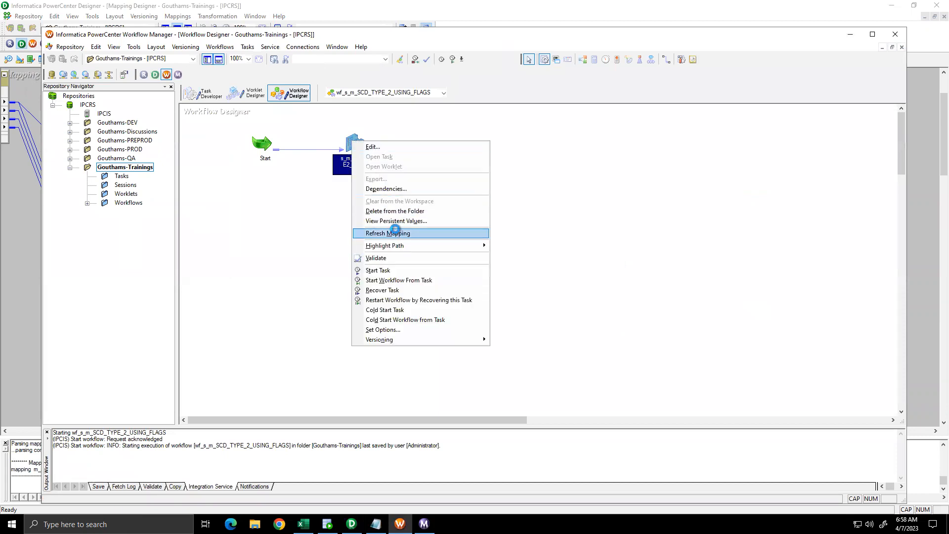
left_click(396, 231)
key("ctrl+s")
left_click(400, 237)
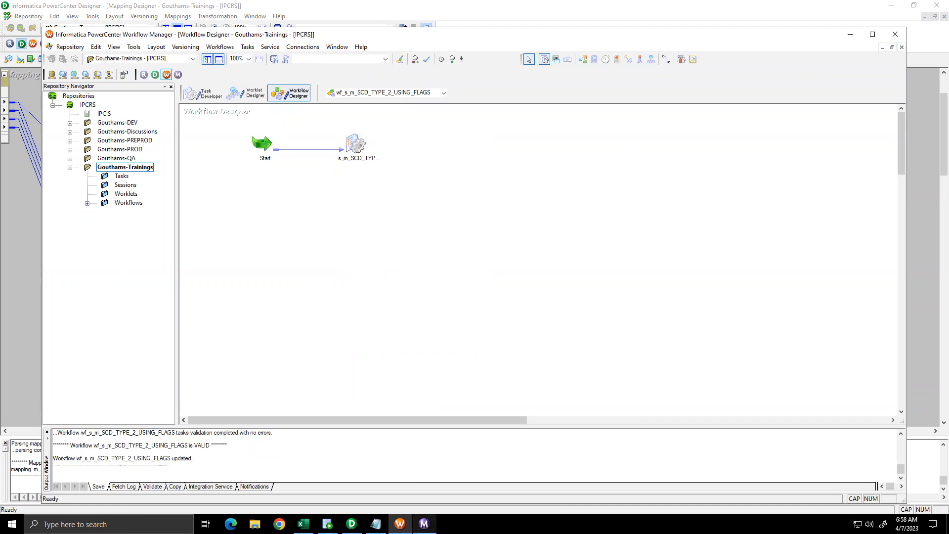
Step: Switch to Workflow Monitor and examine the source/target statistics of the s_m_SCD_TYPE2_USING_FLAGS session, with full transformation names readable
left_click(424, 524)
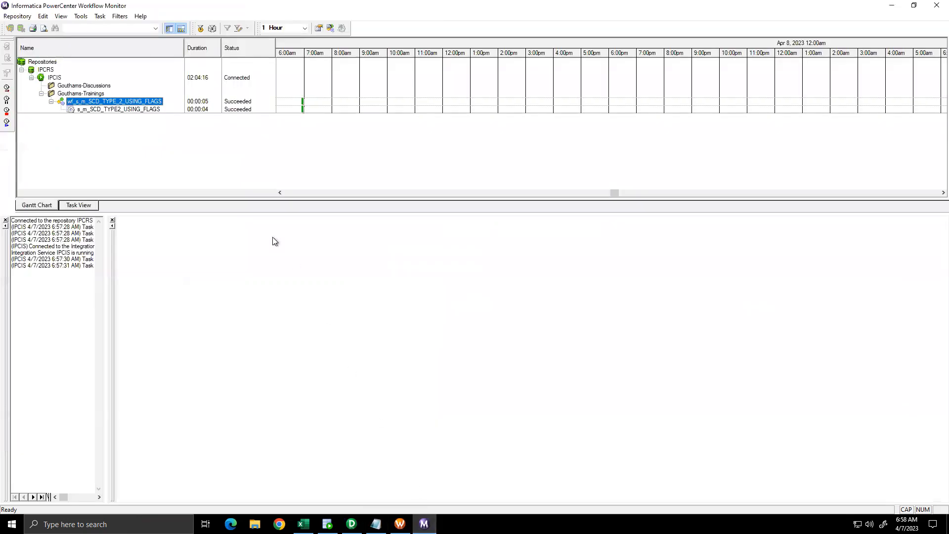
left_click(147, 109)
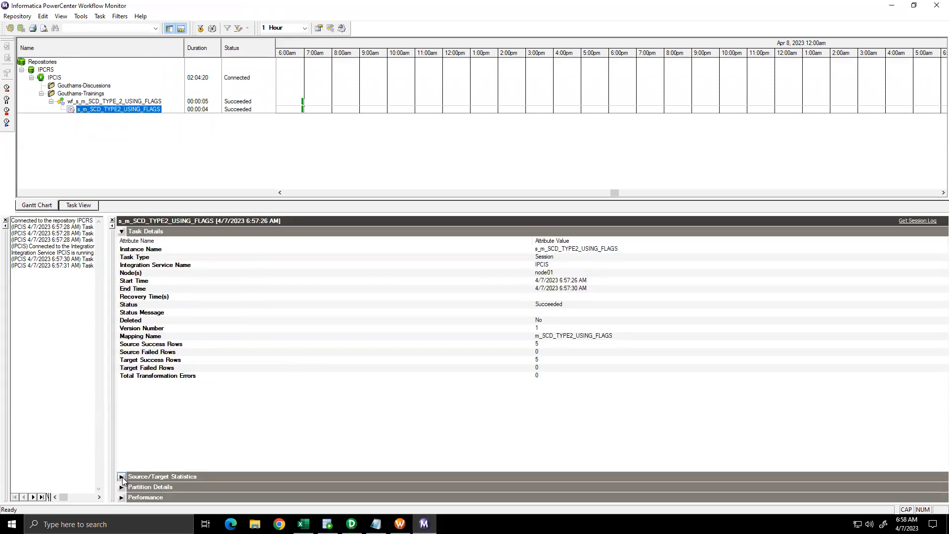
left_click(122, 476)
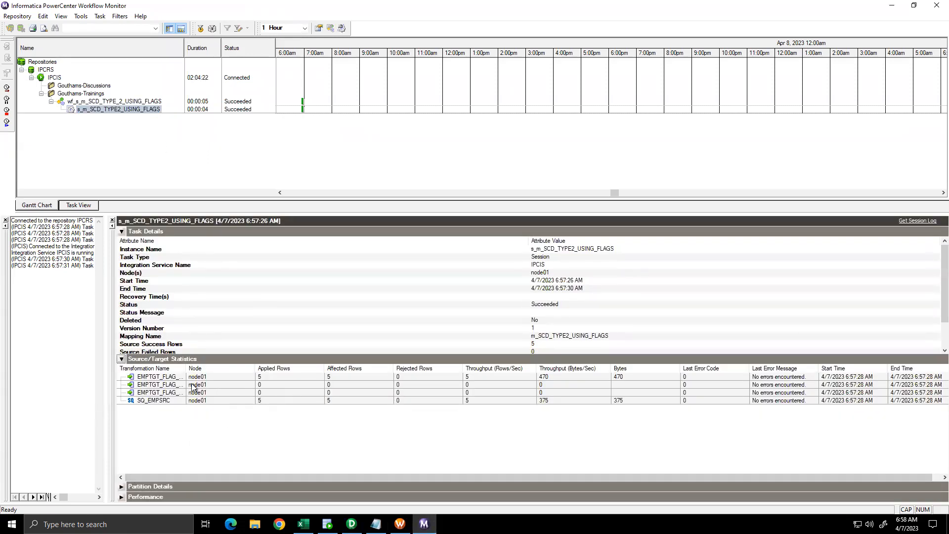
left_click_drag(187, 369, 354, 376)
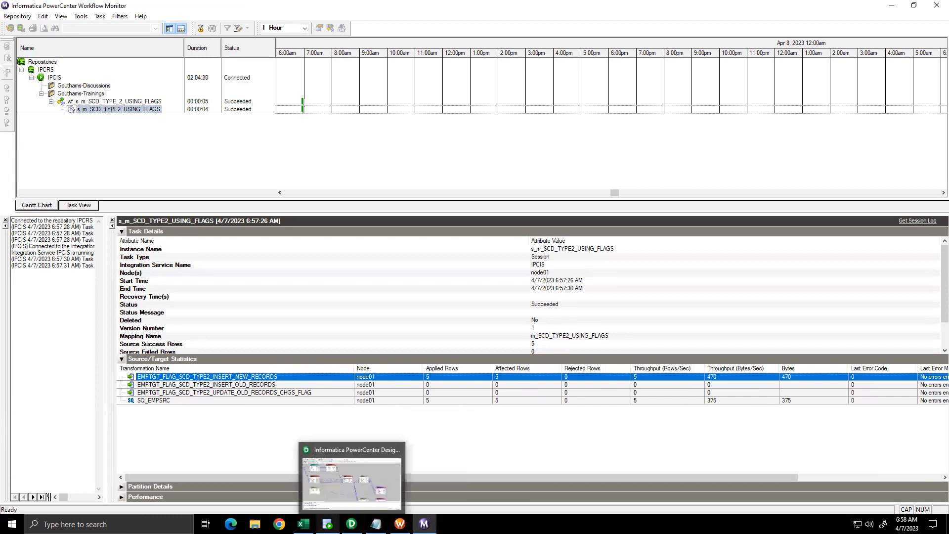
Step: Switch to SQL Developer and rerun the SELECT on EMPTGT_FLAG_SCD_TYPE2 in TGTDB to check the loaded rows
left_click(328, 524)
left_click_drag(444, 91, 87, 79)
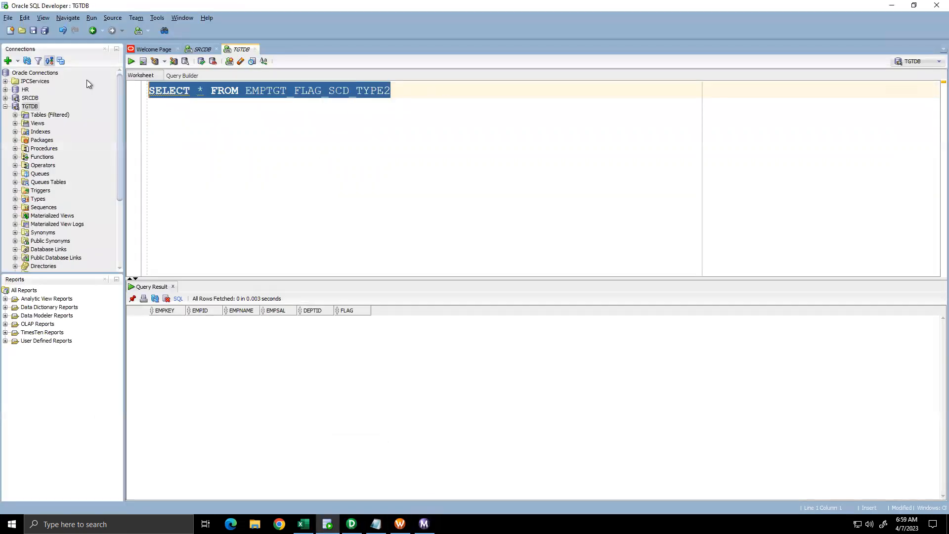
left_click(131, 61)
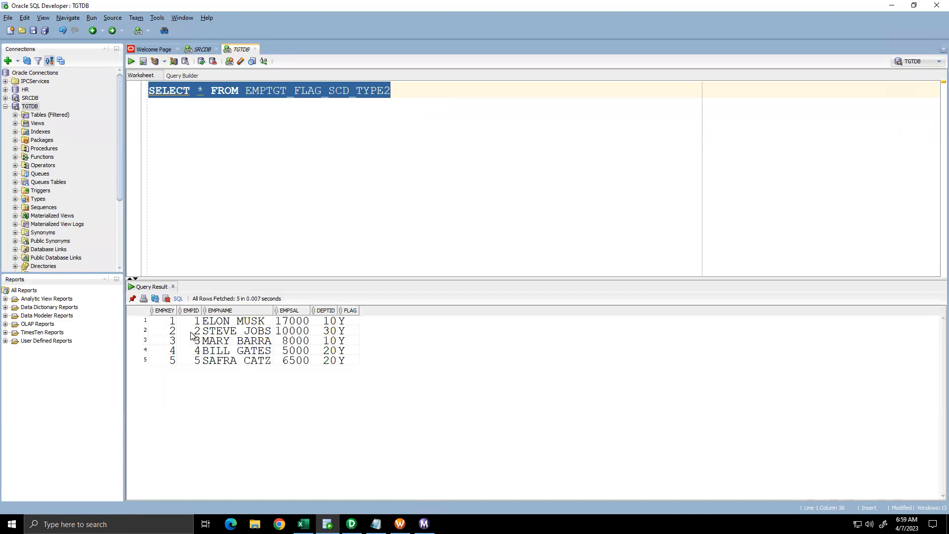
Step: In the SRCDB worksheet, write an UPDATE statement on EMPSRC that sets EMPSAL to 25000 where EMPID=1
left_click(204, 51)
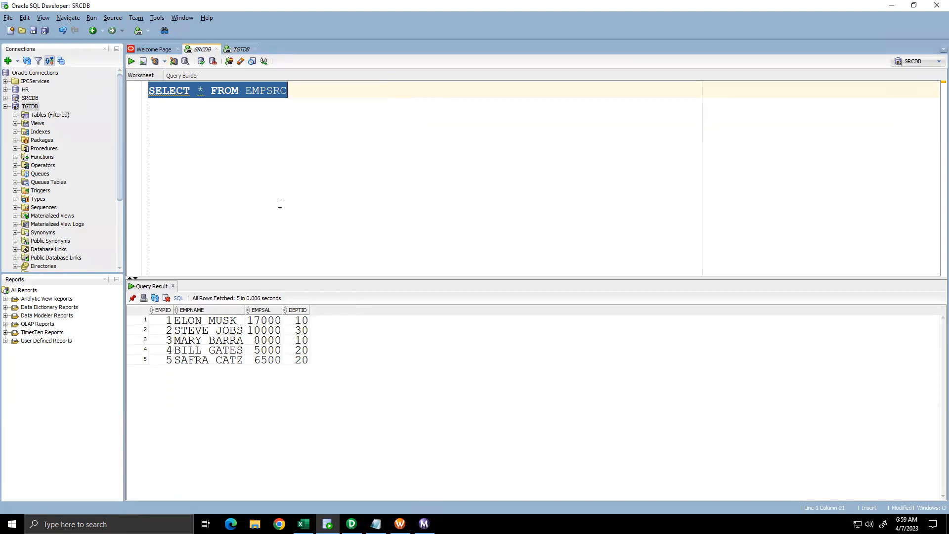
left_click(317, 145)
key("Return")
key("Return")
type("UPDATE EM")
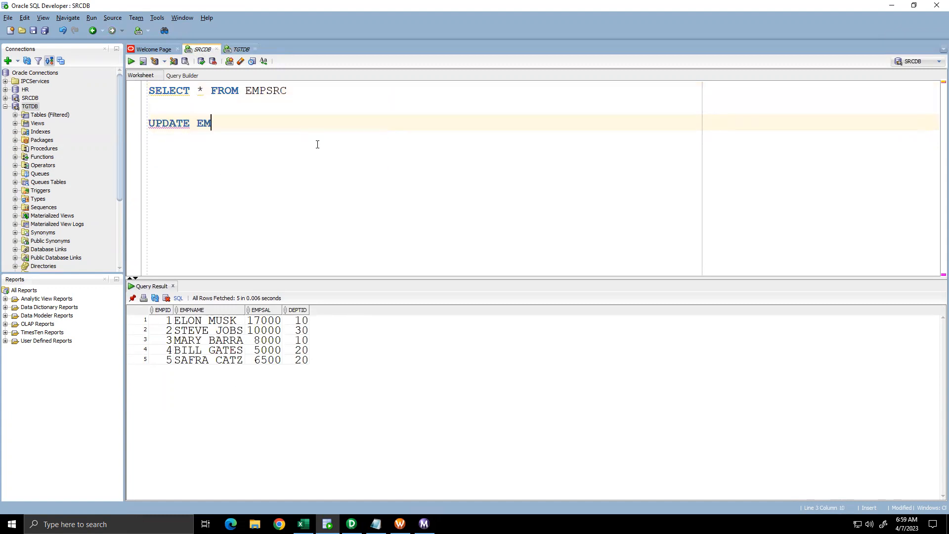
type("PSRC")
key("Return")
type("S")
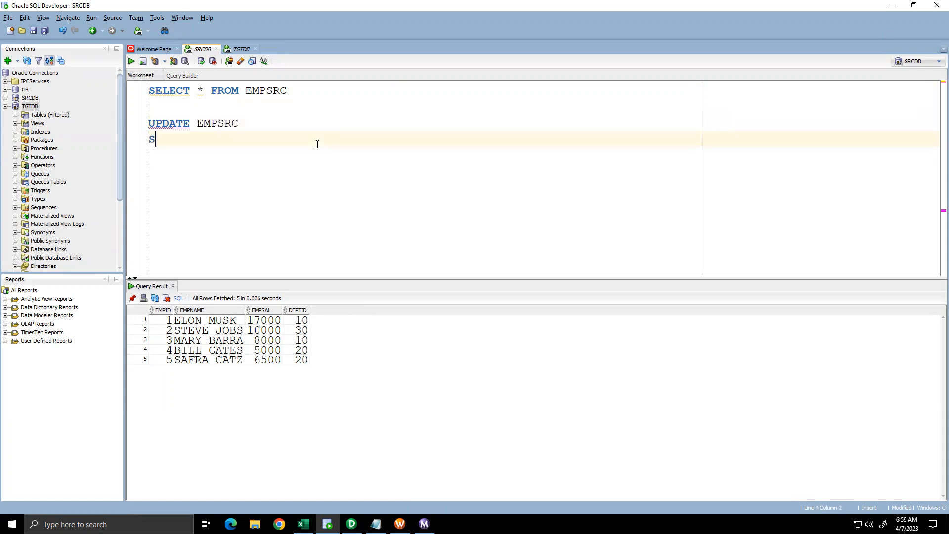
type("ET EMPSAL =")
key("BackSpace")
key("BackSpace")
type("= 25000")
key("Return")
type("WHERE EMP")
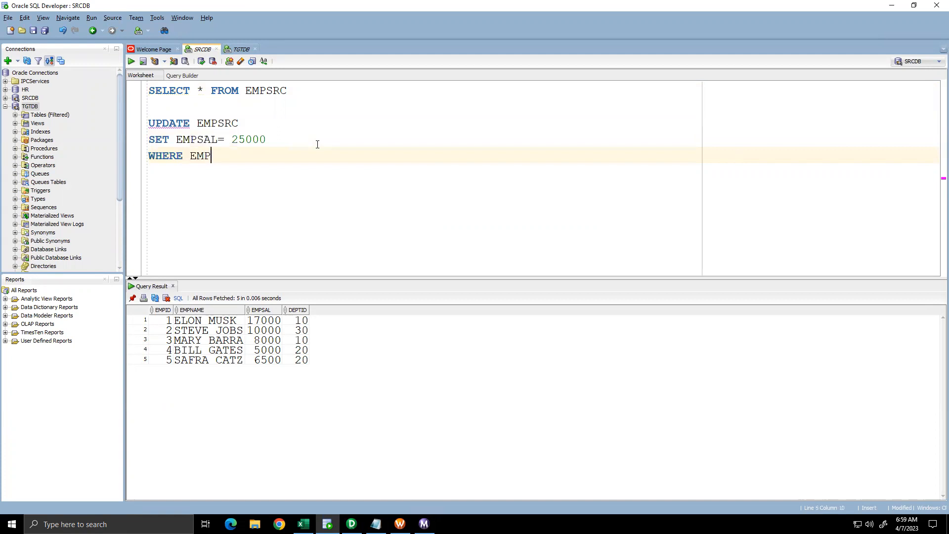
type("ID=1;")
key("Return")
key("Return")
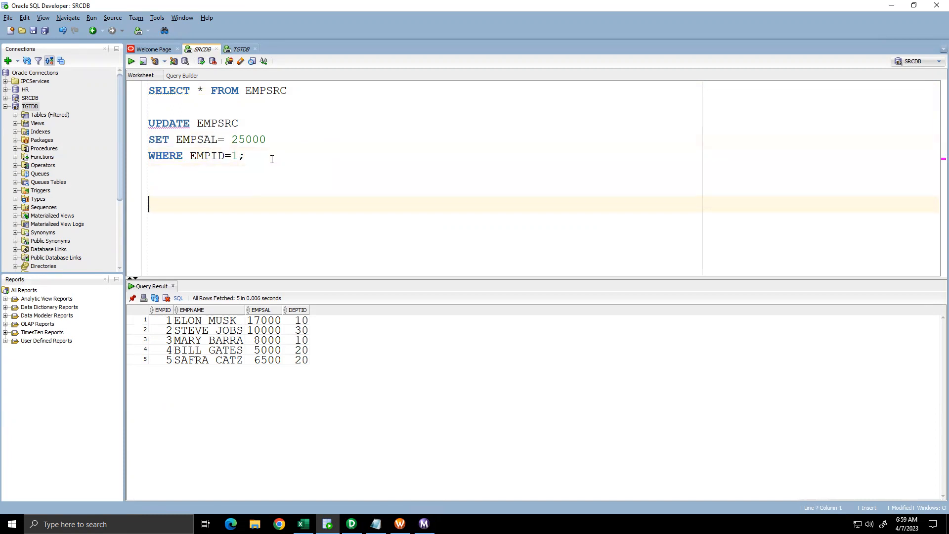
Step: Add a COMMIT statement below the UPDATE and execute both statements together
type("COMMIT;")
key("Return")
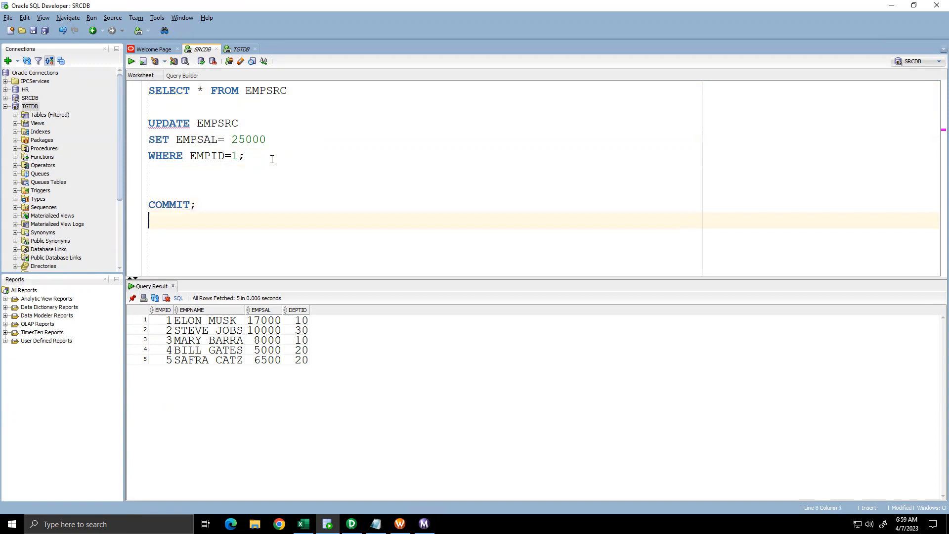
left_click_drag(197, 204, 145, 127)
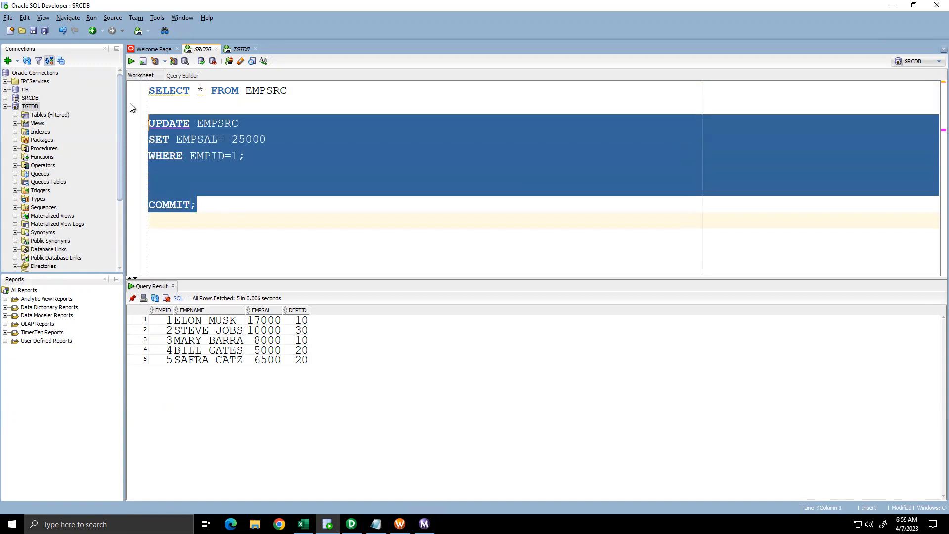
left_click(132, 62)
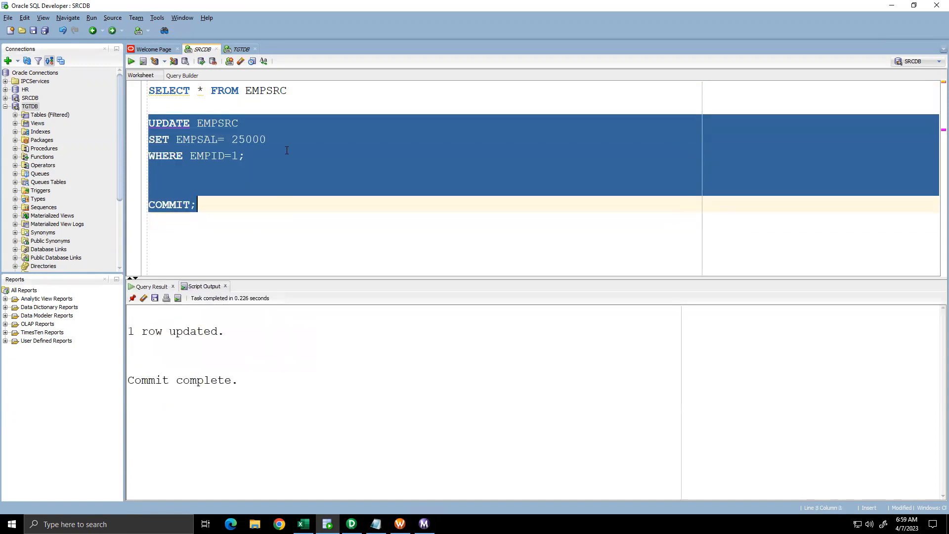
Step: Rerun the SELECT on EMPSRC and check the EMPSAL value for EMPID 1
left_click(297, 188)
left_click_drag(310, 97, 148, 92)
key("ctrl+Return")
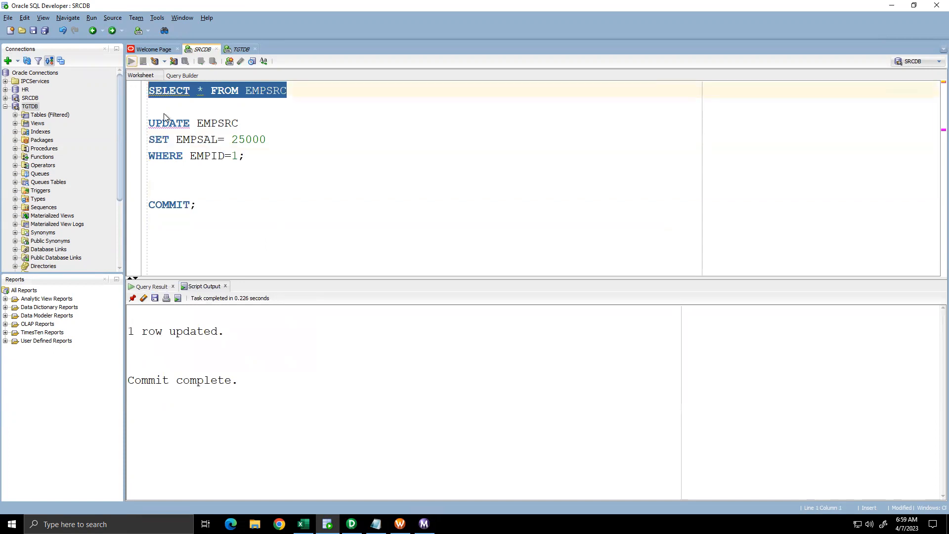
left_click(258, 324)
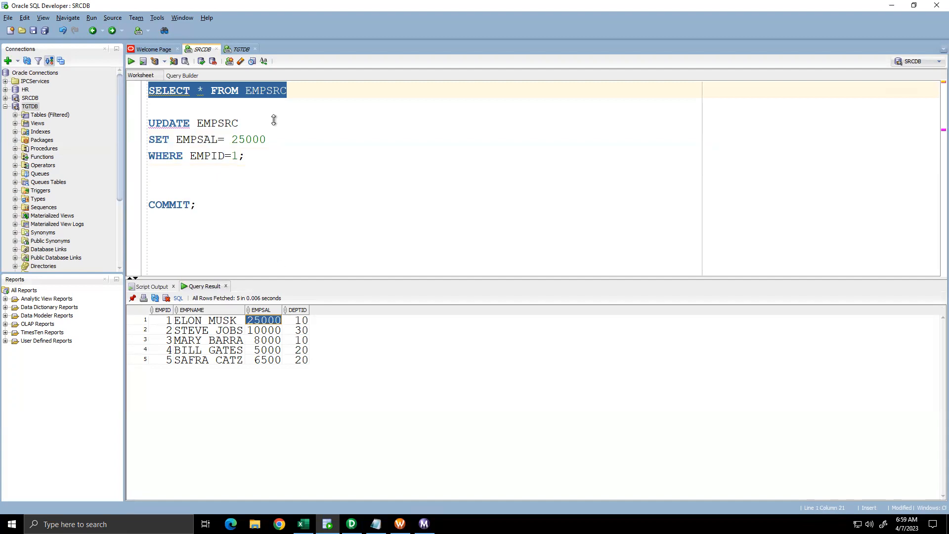
Step: Requery EMPTGT_FLAG_SCD_TYPE2 in TGTDB and compare the EMPID 1 salary and flag with the SRCDB source row
left_click(238, 50)
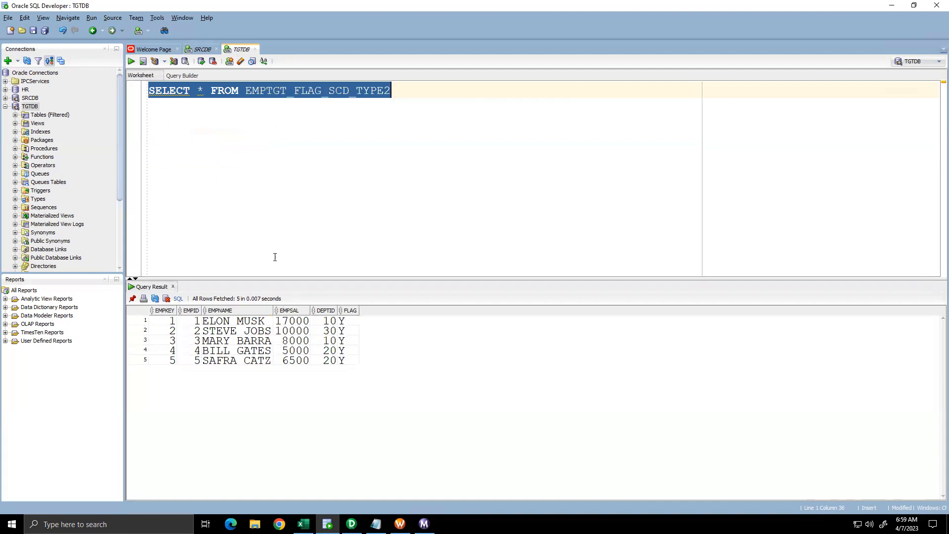
left_click(401, 97)
key("ctrl+a")
left_click(131, 61)
left_click(295, 323)
left_click(200, 49)
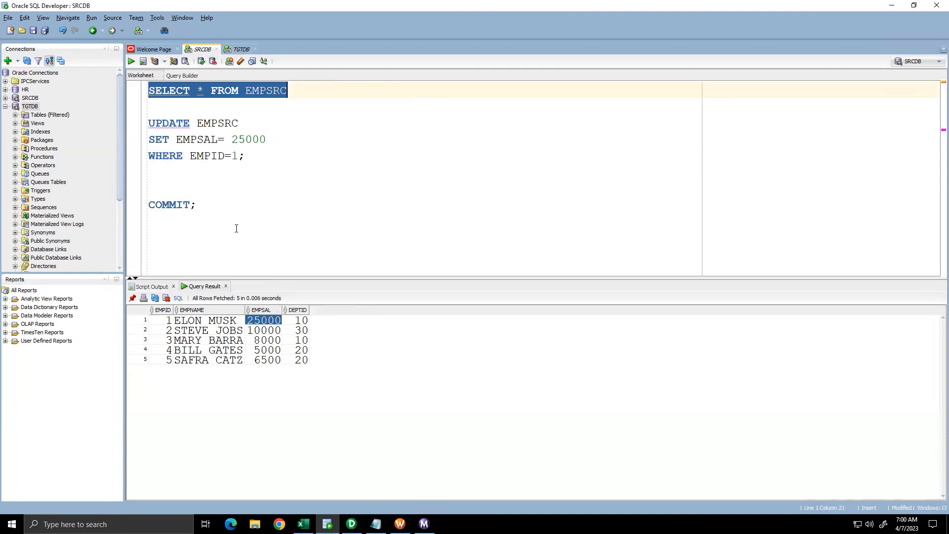
left_click(229, 212)
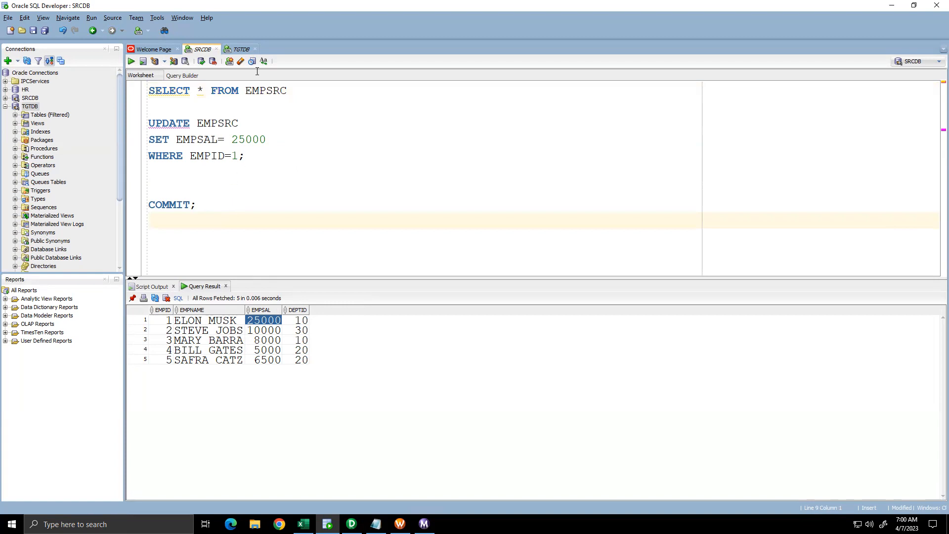
left_click(241, 49)
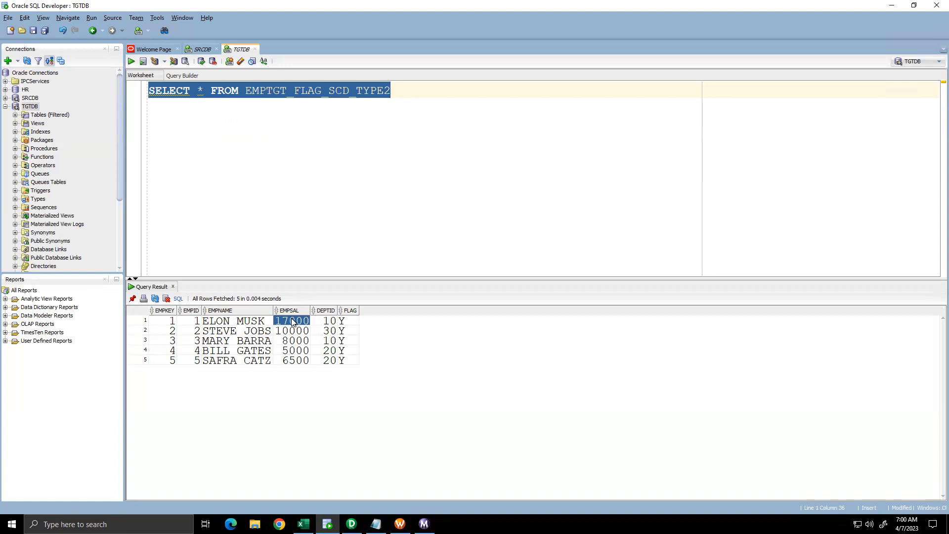
left_click(344, 322)
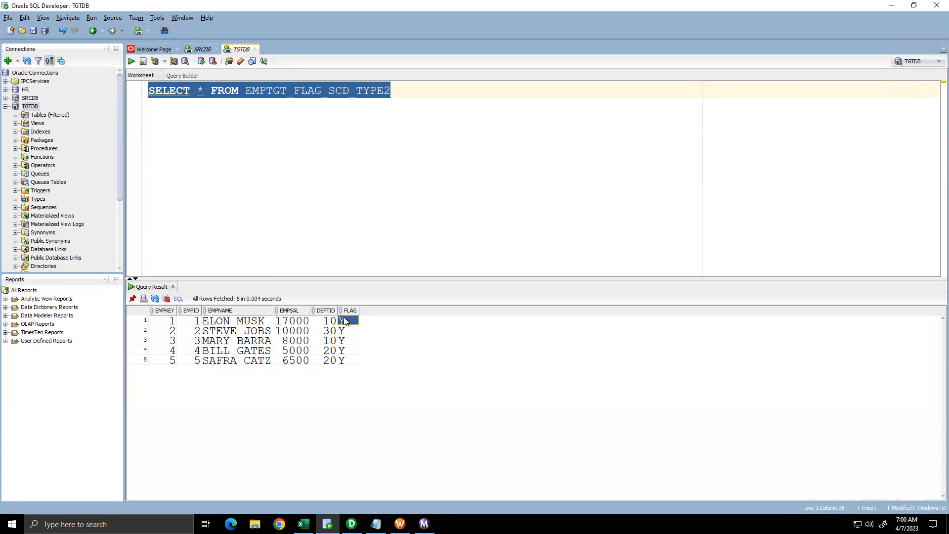
Step: In the SRCDB worksheet, write an INSERT statement adding the values 6, 'DHONI', 8000 and 40 to EMPSRC
left_click(204, 52)
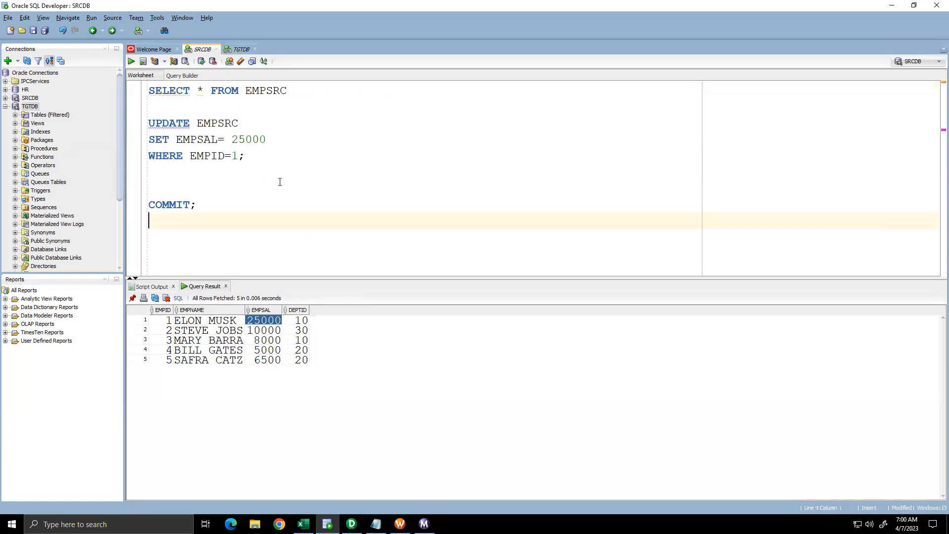
left_click(279, 208)
key("Return")
key("Return")
type("INSERT INTO")
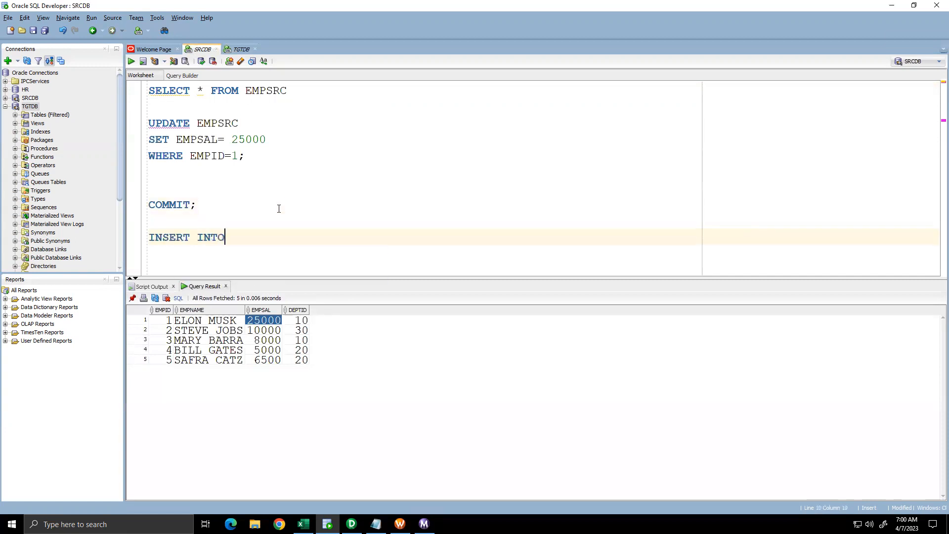
type(" EMPSRC VALUES(")
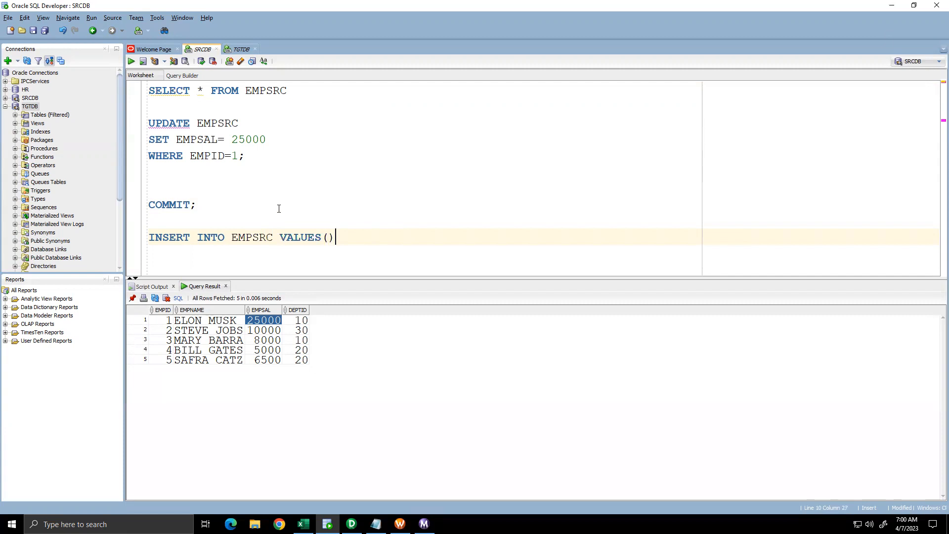
type("6,")
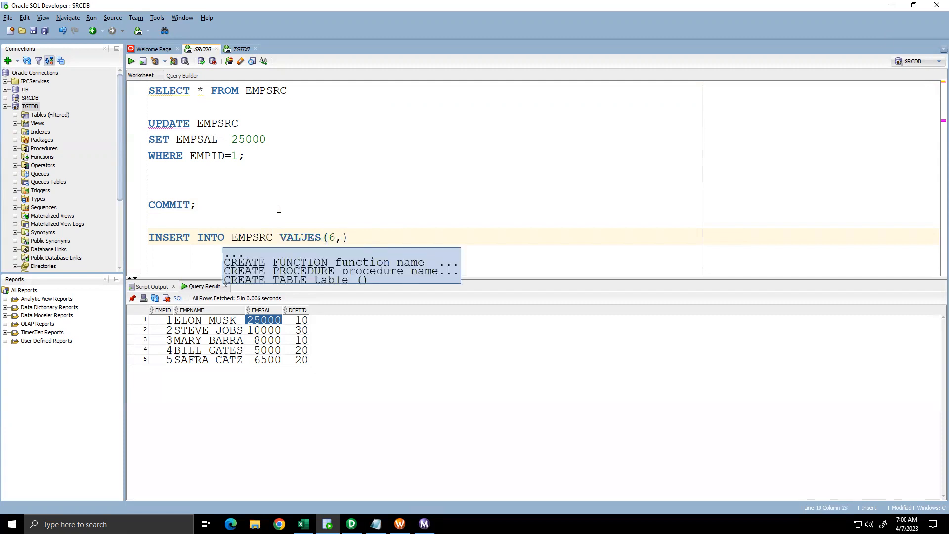
type("'")
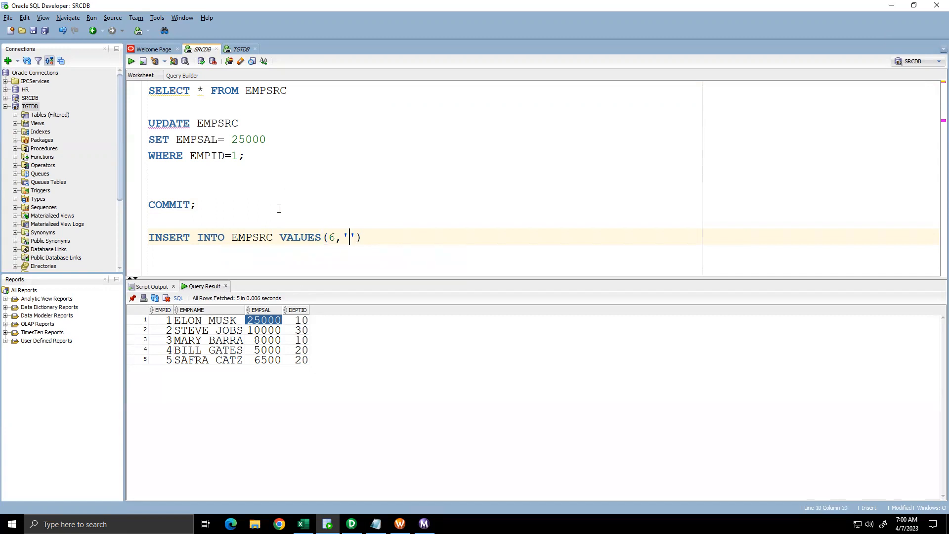
type("DHONI',")
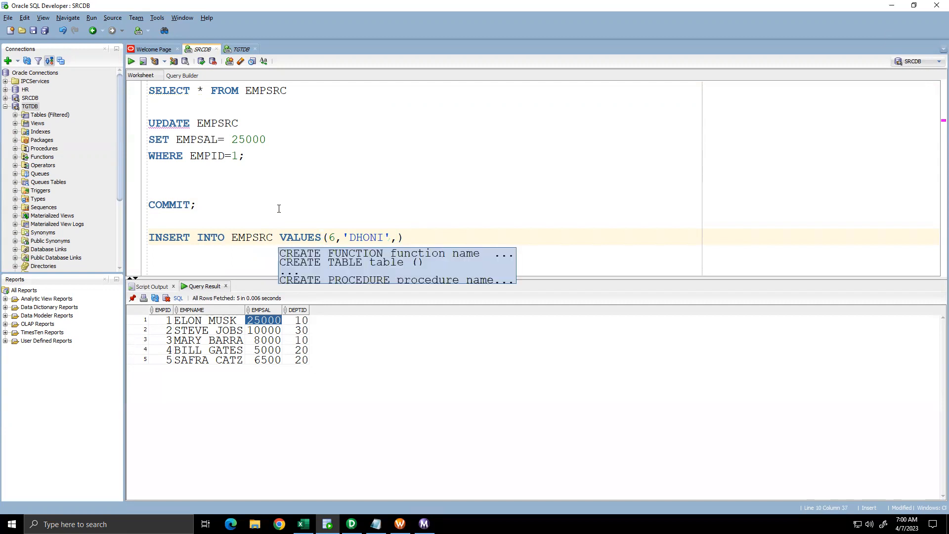
type("8000")
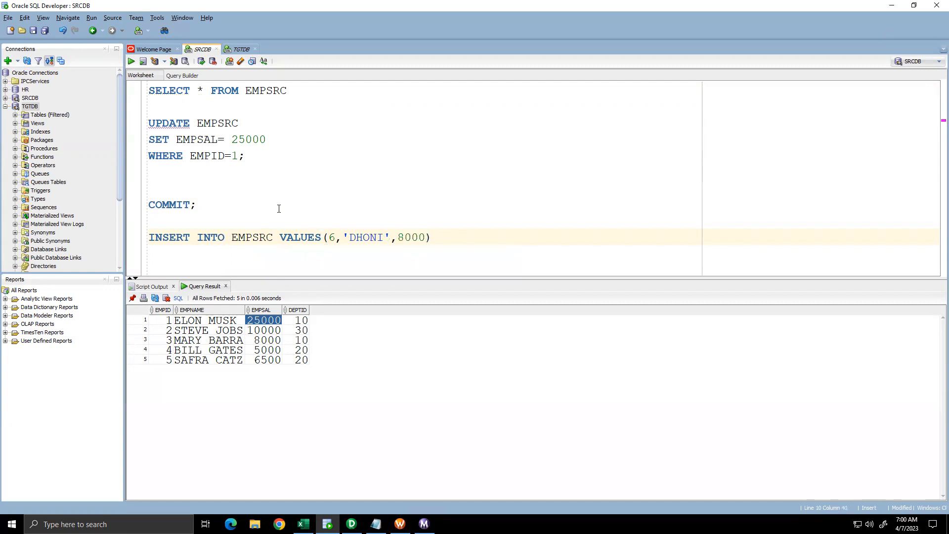
type(",")
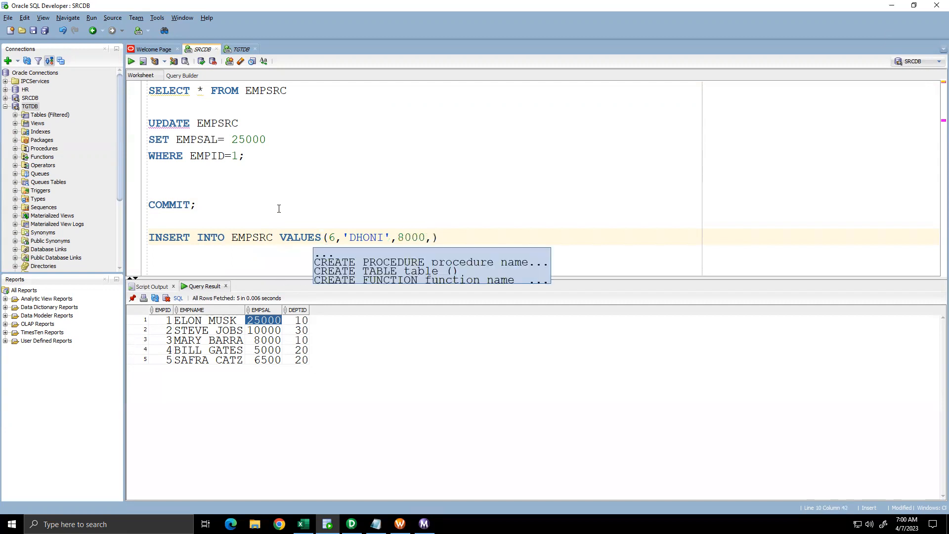
type("40")
key("Right")
type(";")
key("Return")
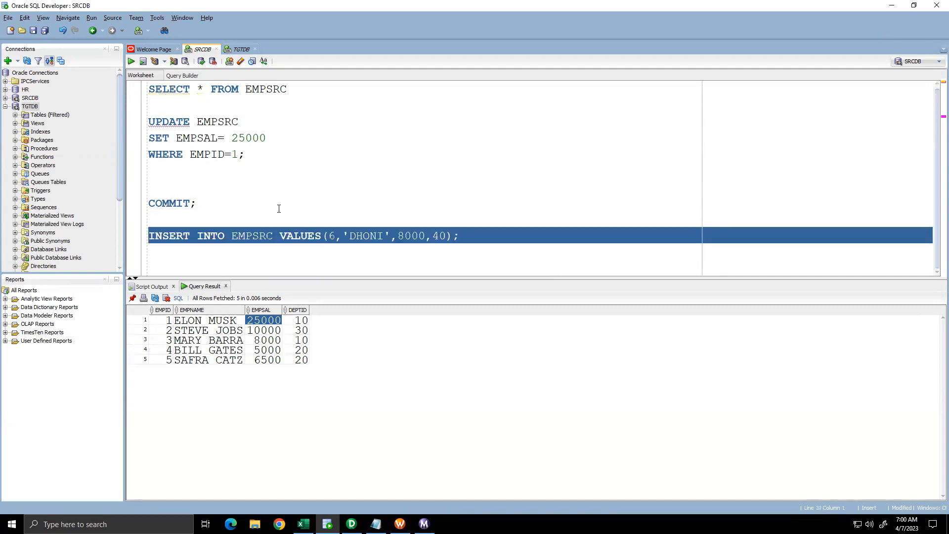
Step: Execute the INSERT statement on EMPSRC and commit it
left_click(131, 61)
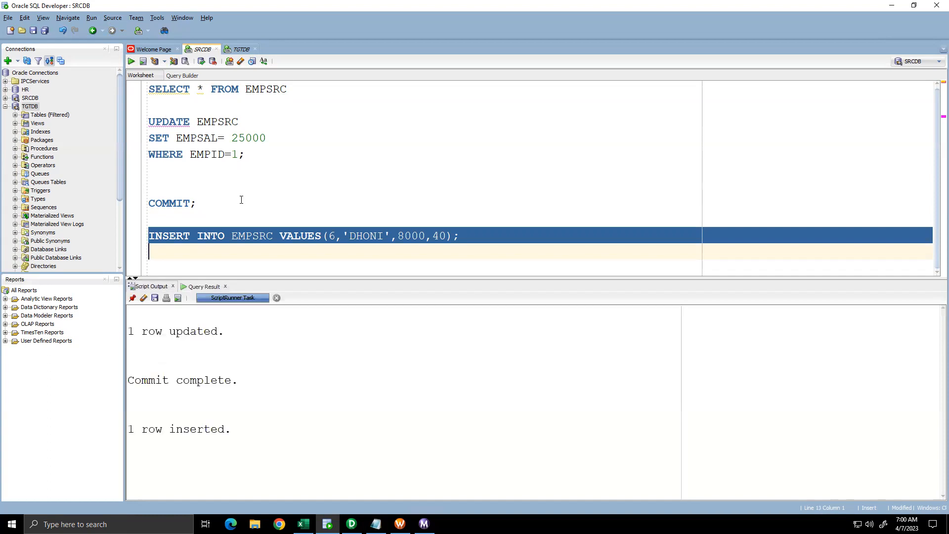
left_click_drag(225, 203, 147, 203)
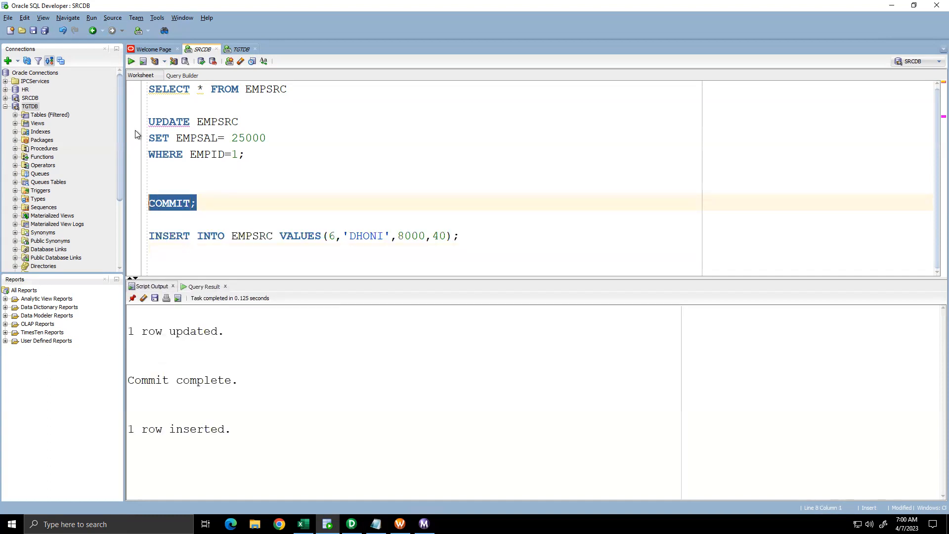
left_click(131, 61)
Step: Rerun the SELECT on EMPSRC, examine the rows for EMPID 6 and EMPID 1, and return to the TGTDB query result
left_click_drag(304, 92, 132, 67)
left_click(131, 61)
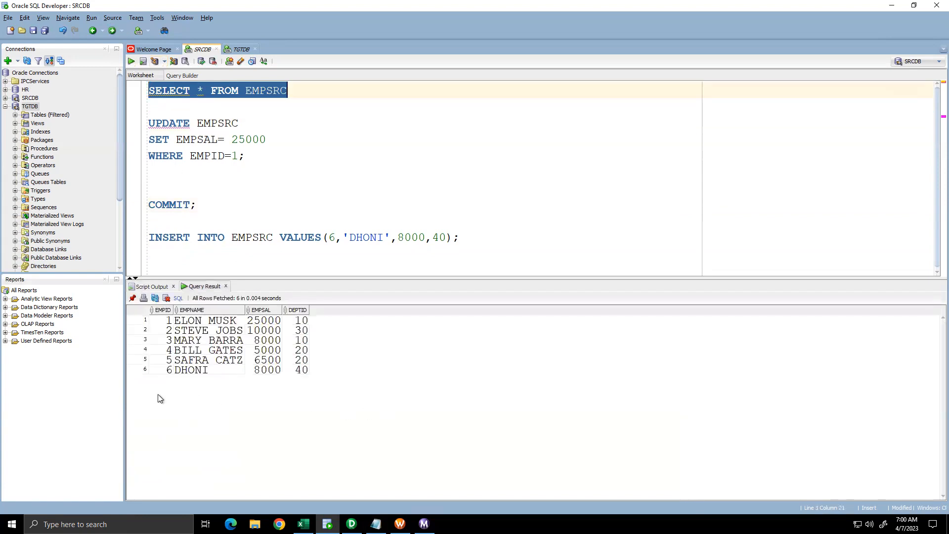
left_click_drag(163, 372, 293, 375)
left_click_drag(167, 323, 296, 323)
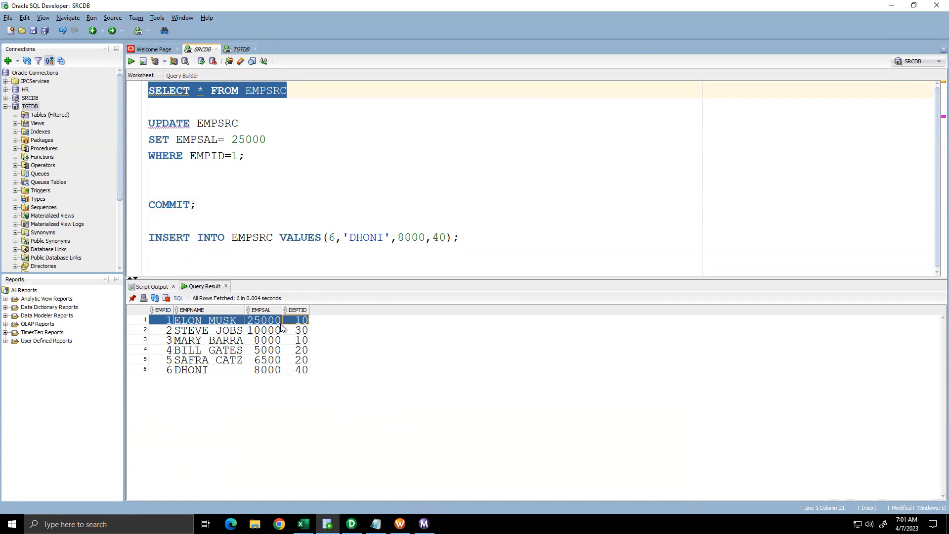
left_click(241, 50)
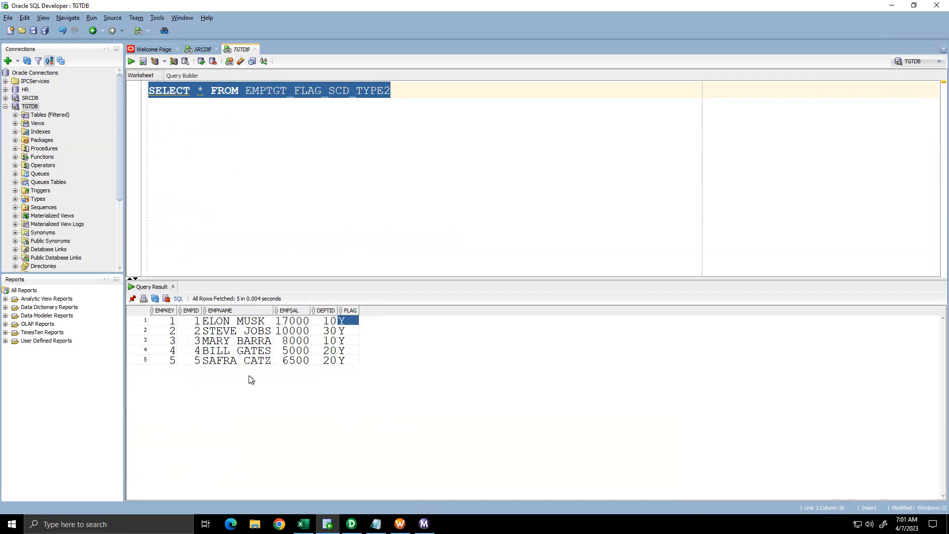
Step: Check the name and flag of the EMPID 1 row in the EMPTGT_FLAG_SCD_TYPE2 query result
left_click(216, 325)
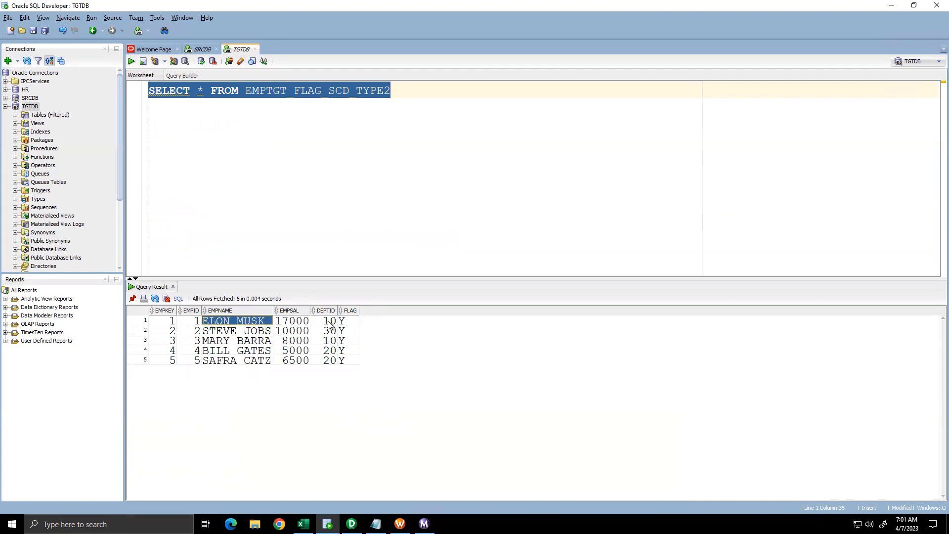
left_click(345, 324)
left_click(399, 224)
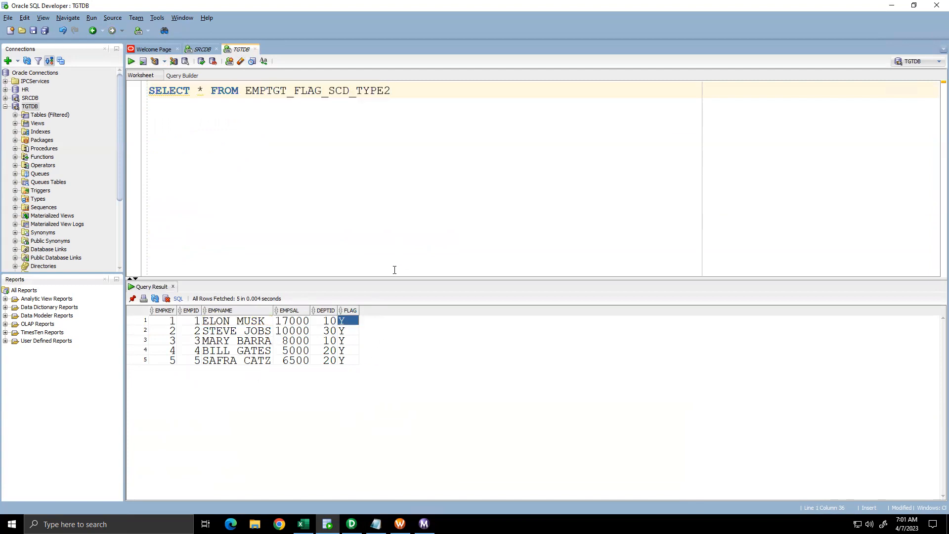
Step: Execute the COMMIT statement again in the SRCDB worksheet before starting the workflow
left_click(400, 524)
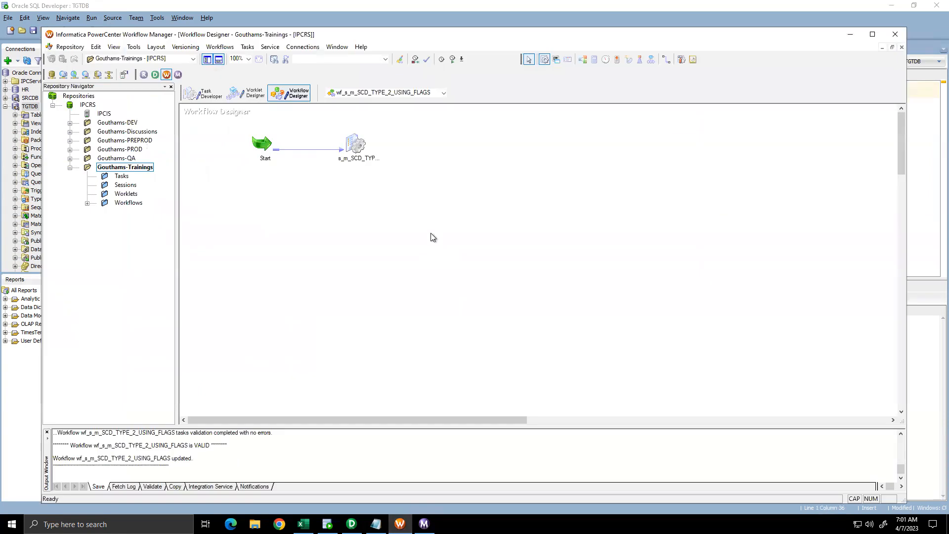
right_click(431, 233)
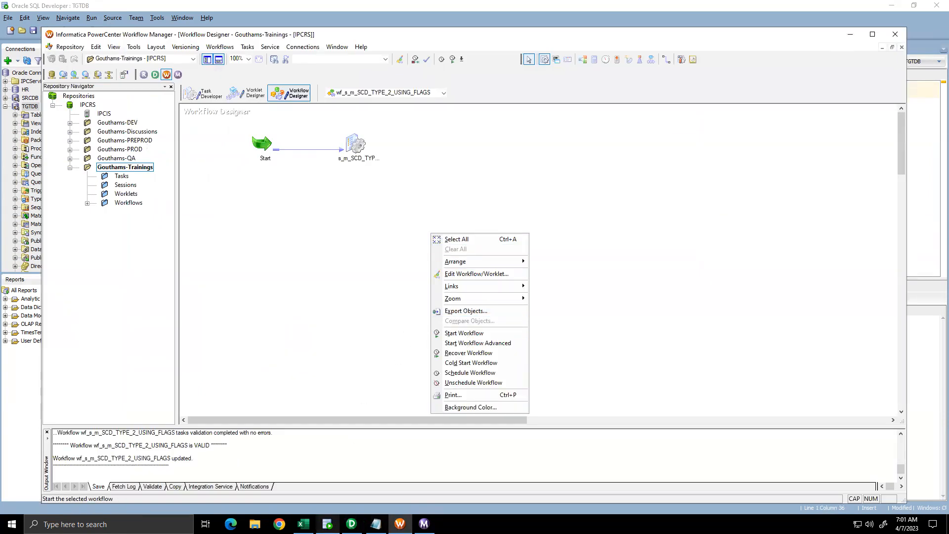
left_click(327, 524)
left_click(200, 50)
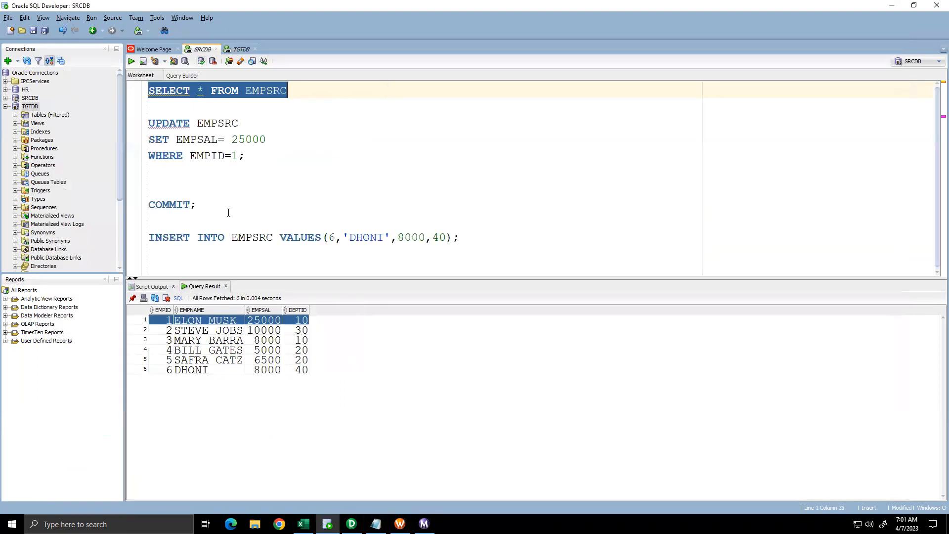
left_click(139, 205)
left_click(131, 61)
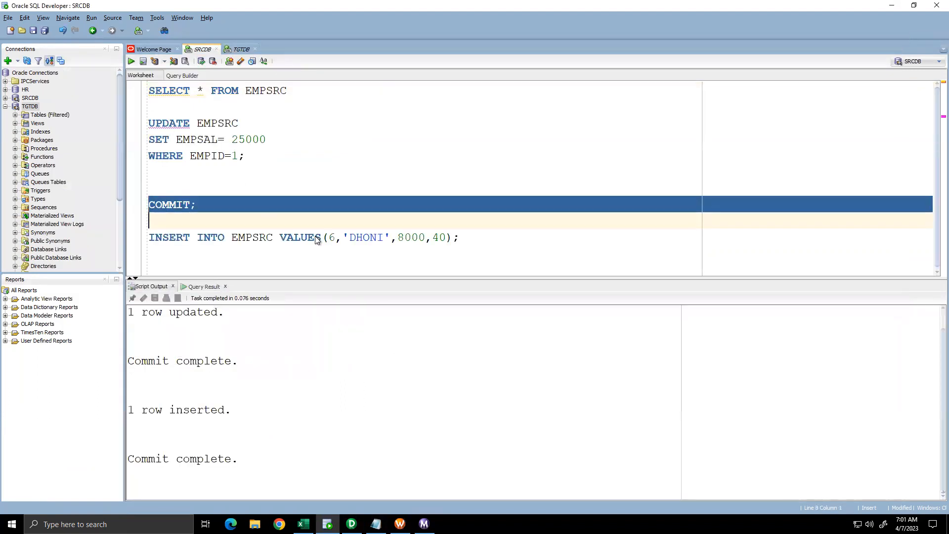
Step: Rerun the SELECT on EMPTGT_FLAG_SCD_TYPE2 in the TGTDB worksheet and check the EMPID 1 salary
left_click(241, 49)
left_click_drag(431, 94, 111, 65)
left_click(131, 62)
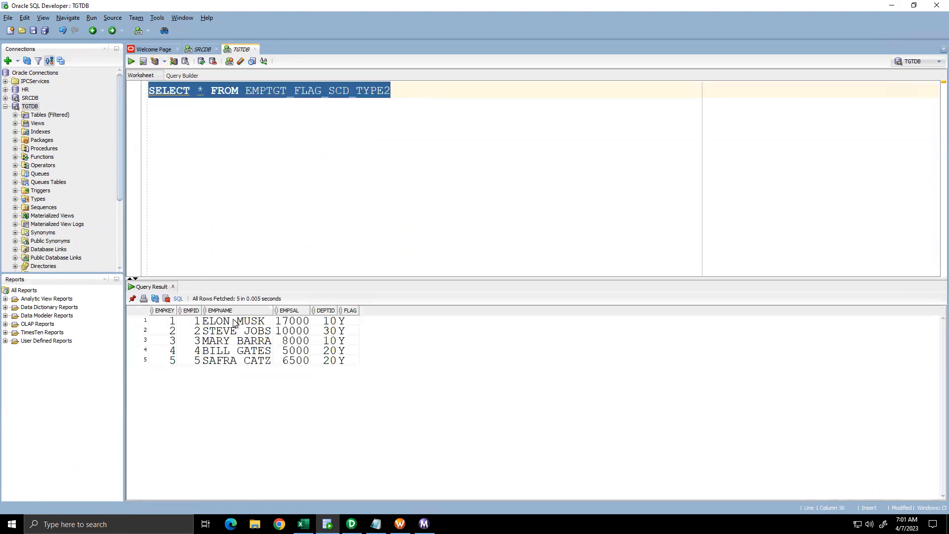
left_click(291, 323)
Step: Switch to PowerCenter Workflow Manager and start the wf_s_m_SCD_TYPE_2_USING_FLAGS workflow
left_click(400, 523)
right_click(399, 224)
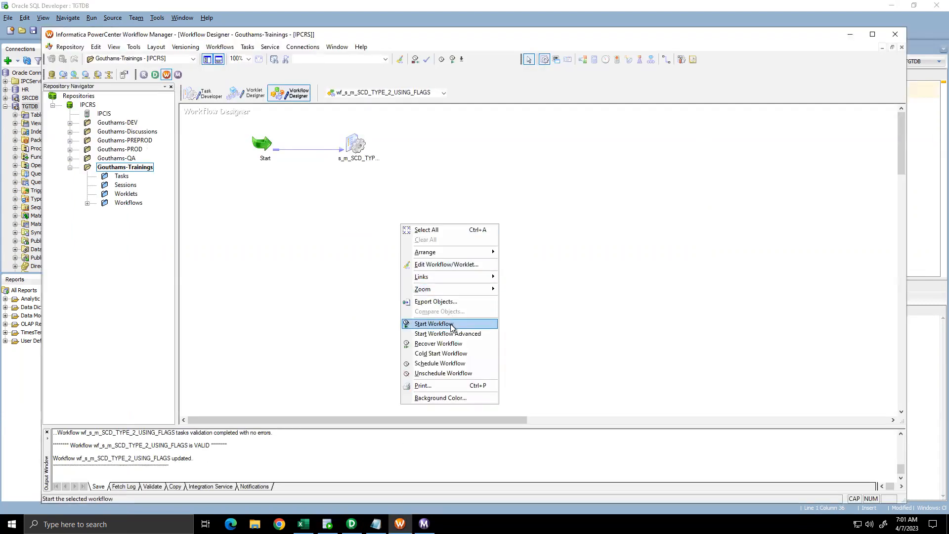
left_click(433, 324)
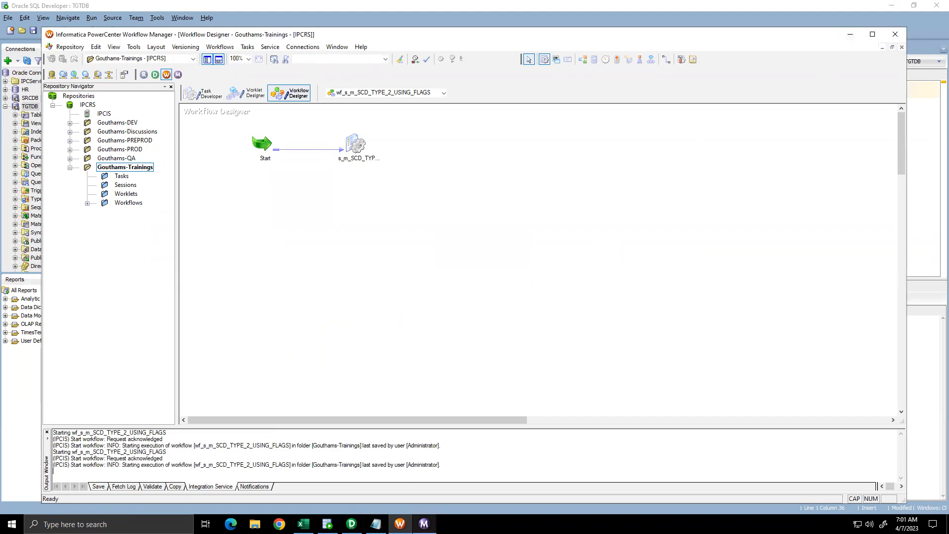
Step: In Workflow Monitor, examine the session's source/target statistics for the INSERT_NEW_RECORDS and INSERT_OLD_RECORDS targets
left_click(424, 524)
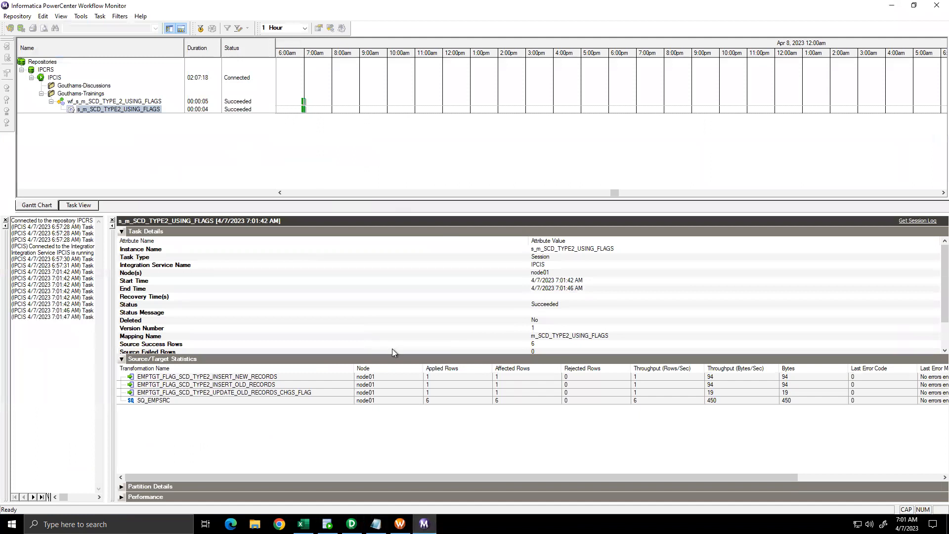
left_click(265, 378)
left_click(272, 385)
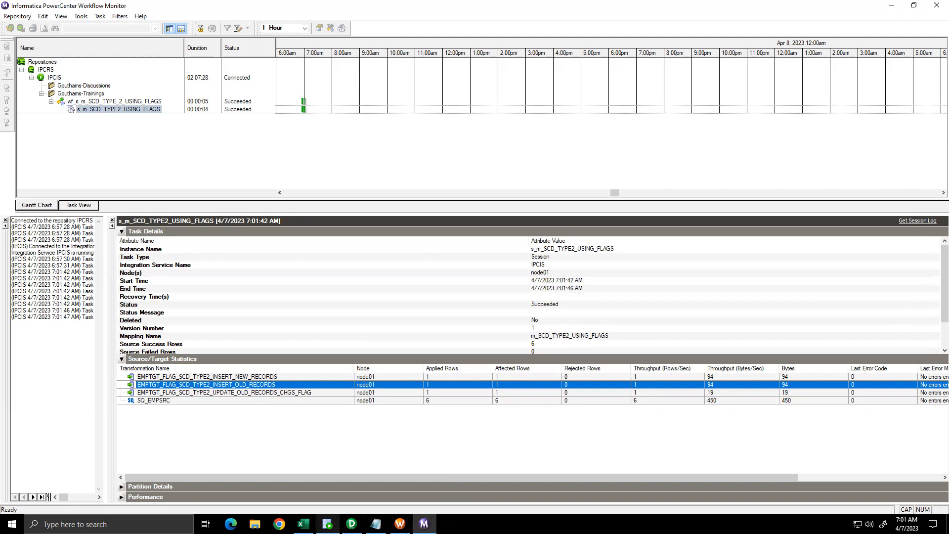
Step: Requery EMPTGT_FLAG_SCD_TYPE2 in SQL Developer and compare the EMPID 6 row and both EMPID 1 rows, including their flags
left_click(327, 524)
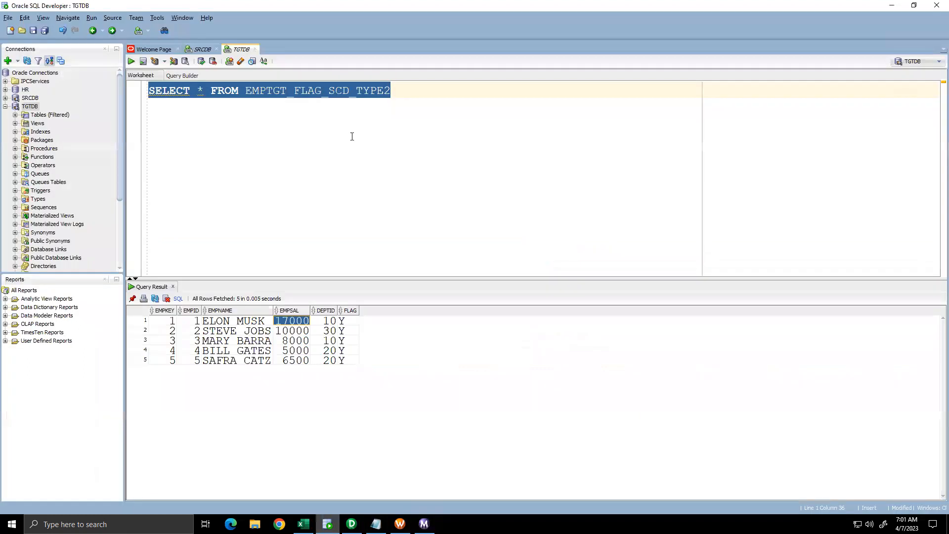
left_click(132, 62)
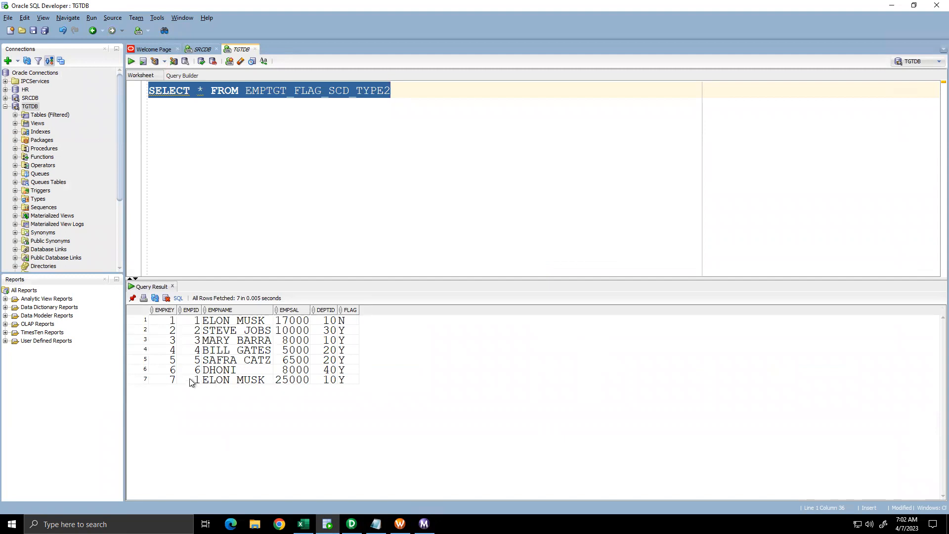
left_click_drag(170, 373, 346, 376)
left_click_drag(167, 382, 345, 378)
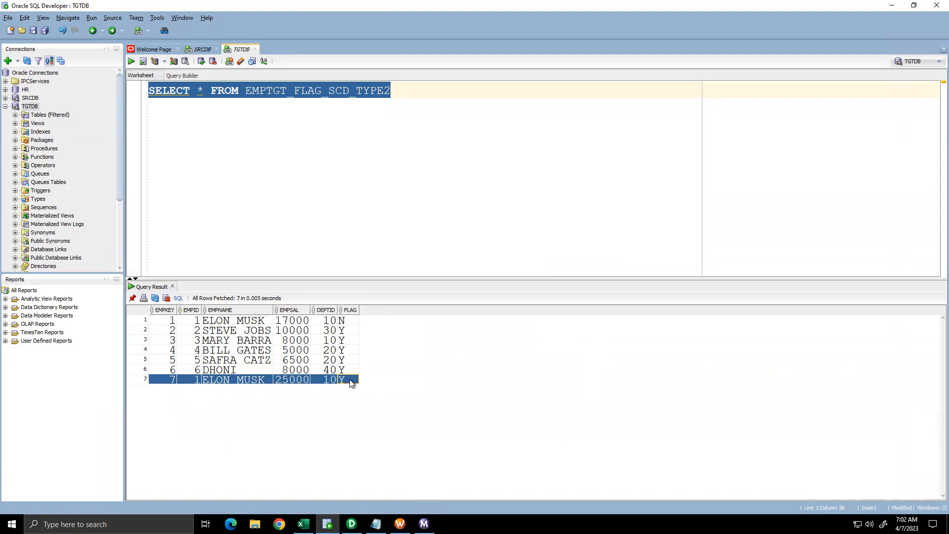
left_click_drag(351, 322, 173, 324)
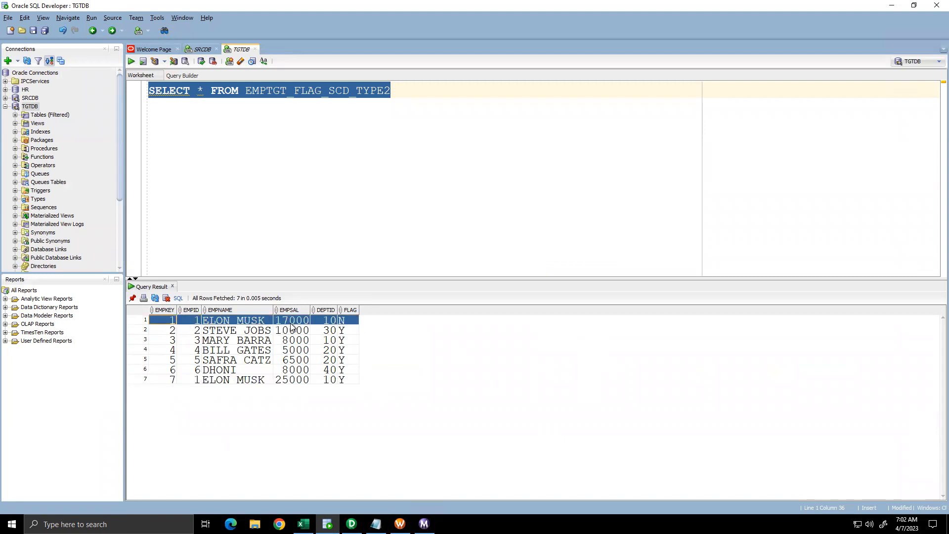
left_click(348, 321)
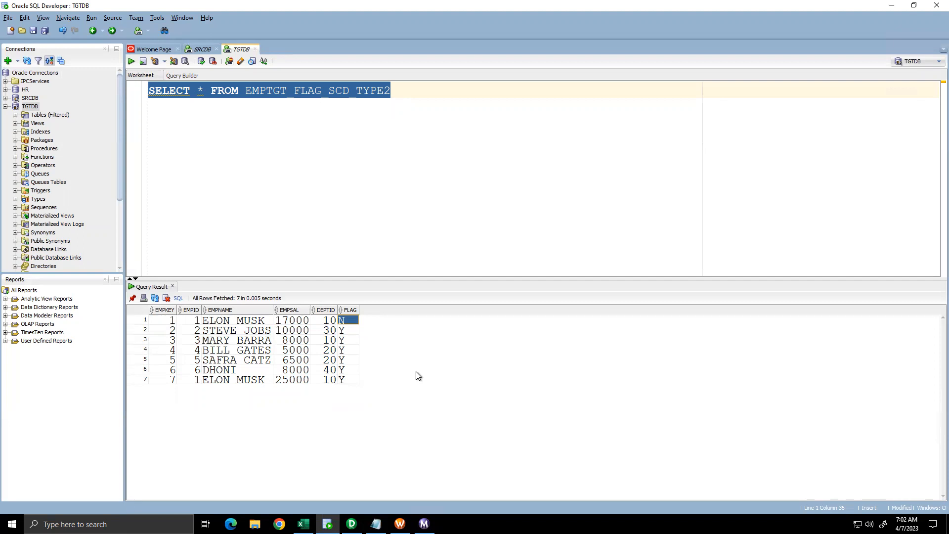
Step: Add WHERE FLAG='Y' to the EMPTGT_FLAG_SCD_TYPE2 query and run it to list only the active records
left_click(410, 91)
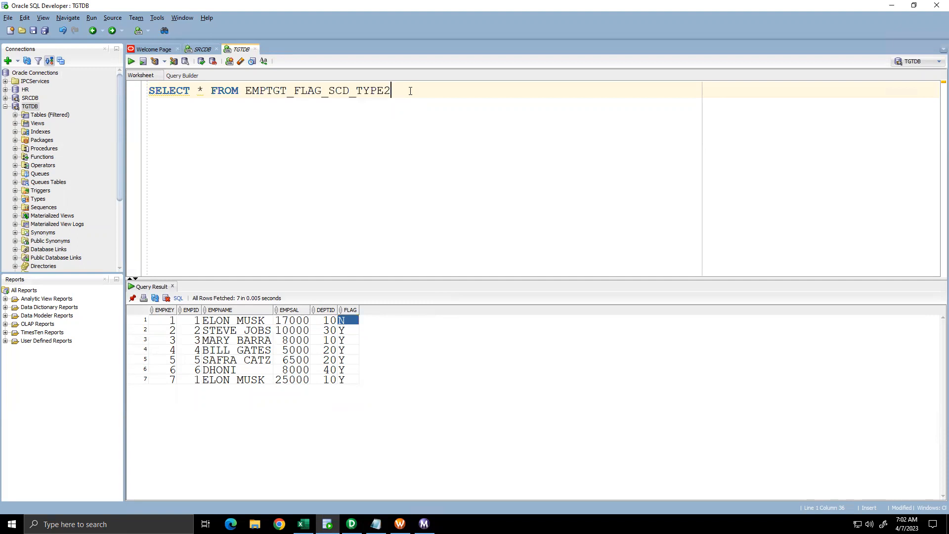
key("Return")
type("WHERE ")
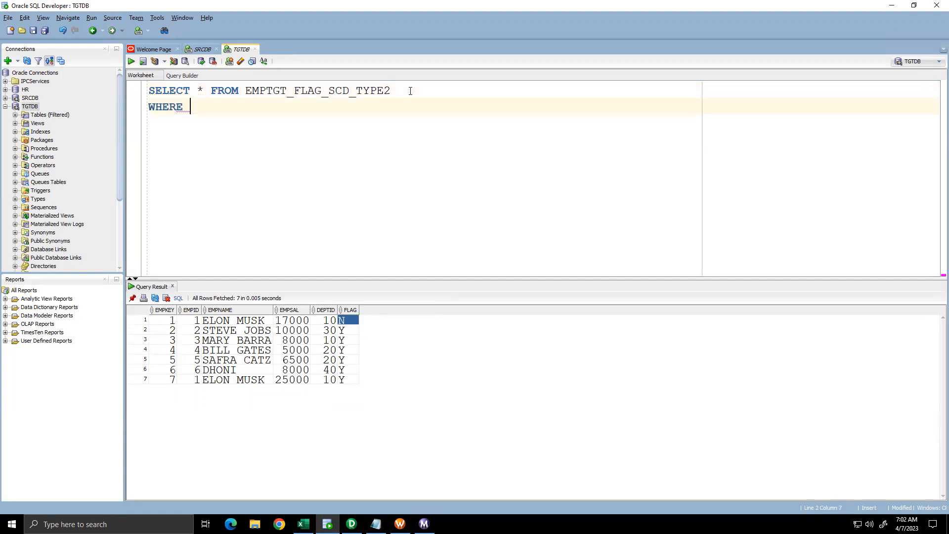
type("FLAG")
type("=''")
type("Y")
key("ctrl+a")
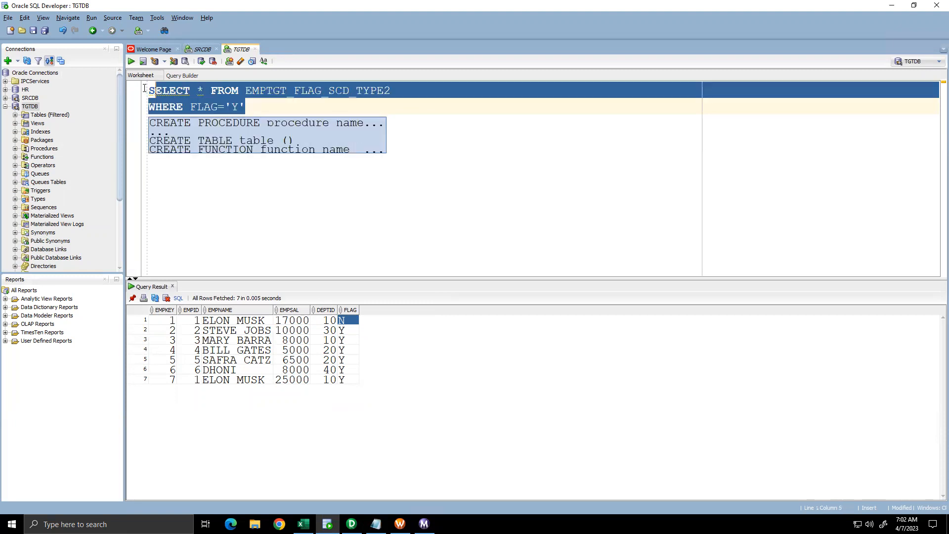
left_click(132, 62)
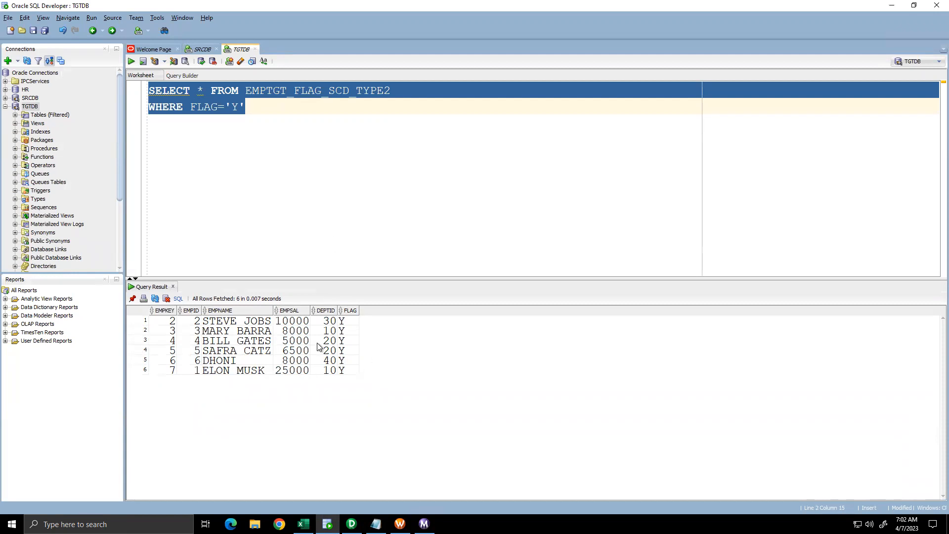
Step: Run the EMPTGT_FLAG_SCD_TYPE2 SELECT without its filter and delete the WHERE FLAG='Y' clause from the worksheet
left_click(358, 101)
left_click_drag(402, 95, 130, 82)
key("ctrl+a")
left_click_drag(271, 110, 138, 105)
key("BackSpace")
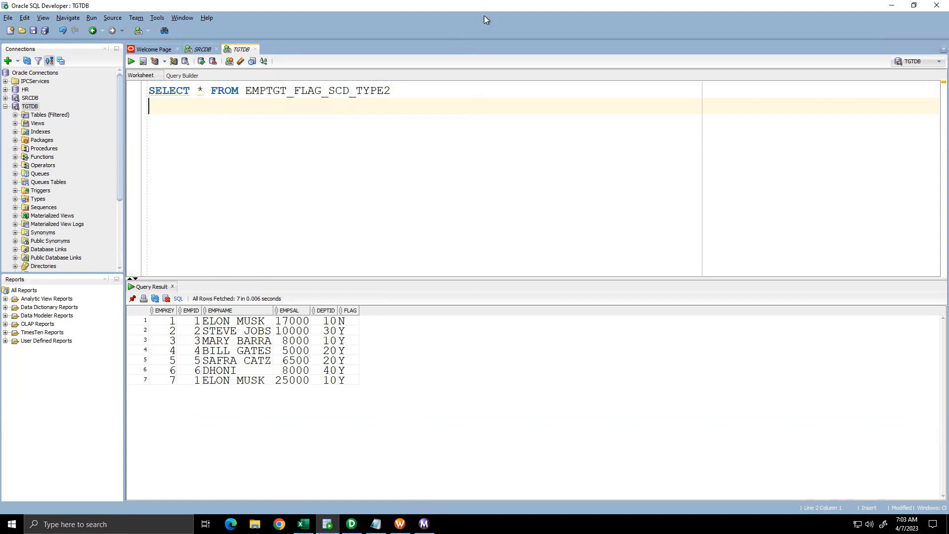
Step: Restore the remote desktop session to a window, minimise SQL Developer in it, and switch to Zoom
left_click(606, 8)
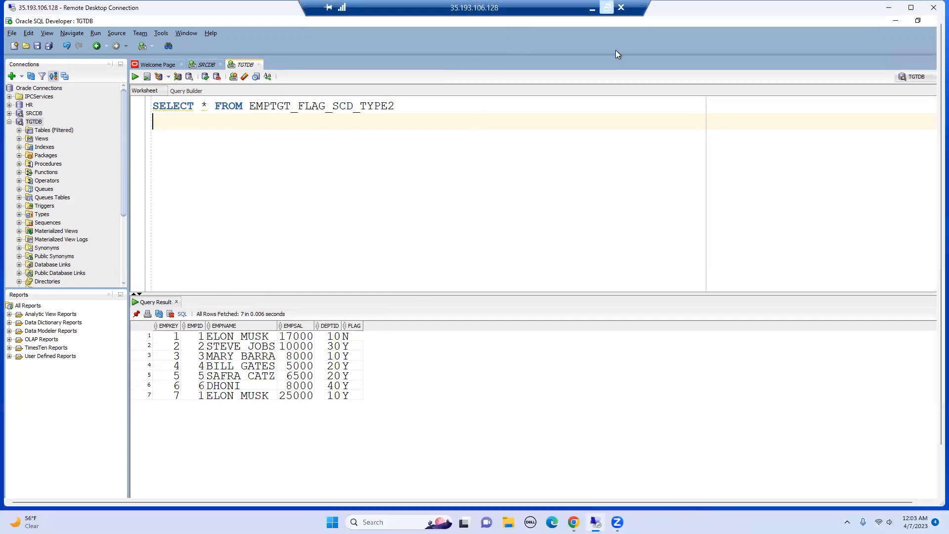
left_click(895, 21)
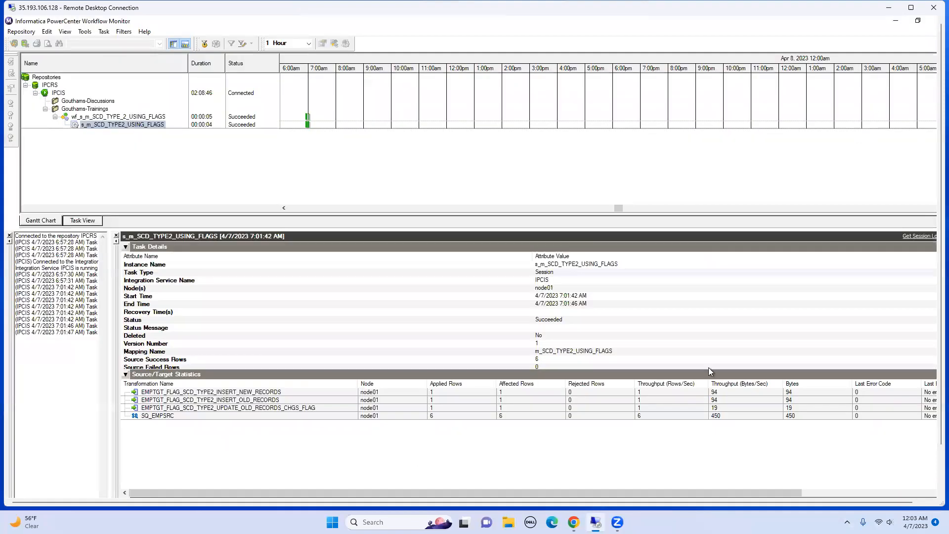
left_click(617, 522)
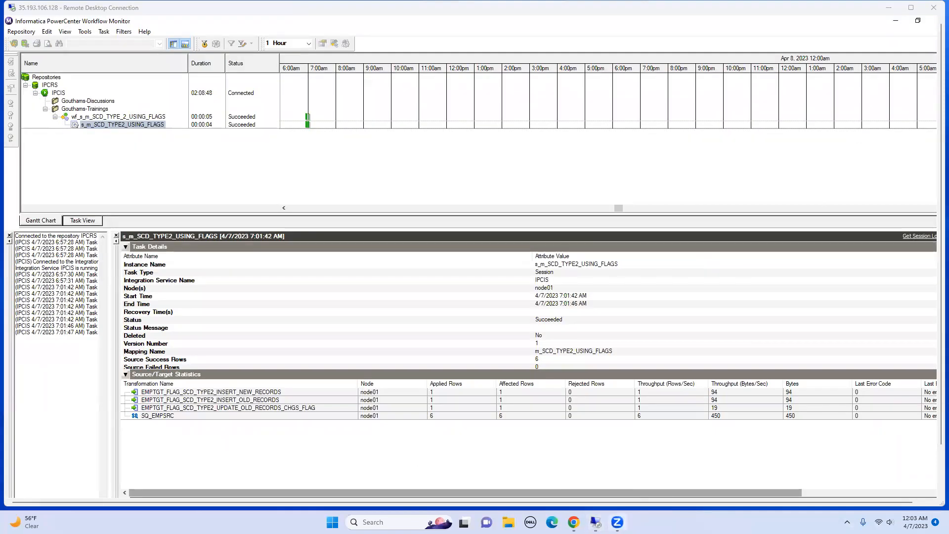